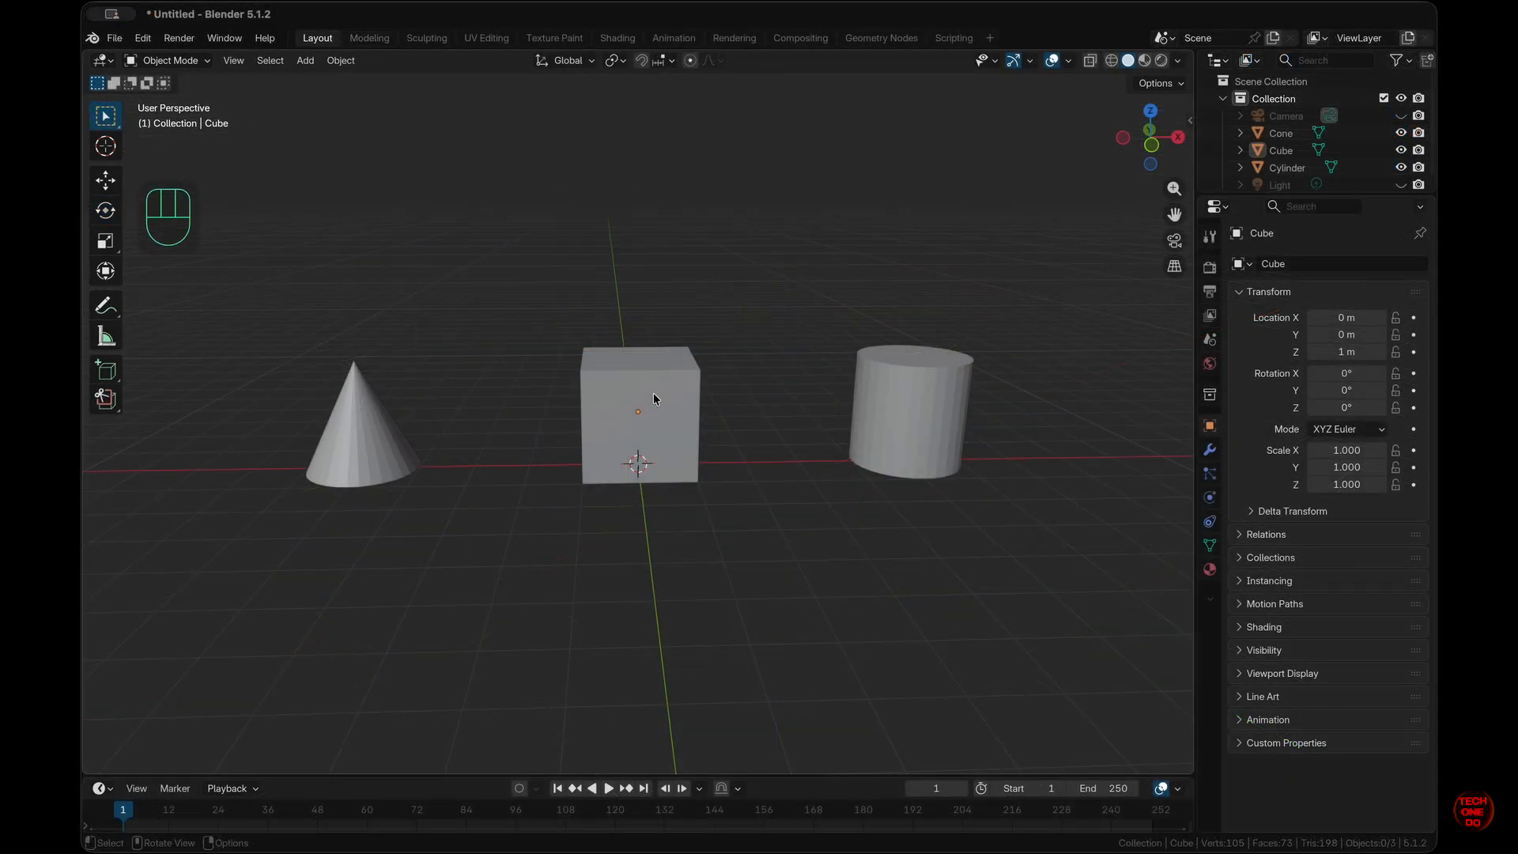
click(653, 393)
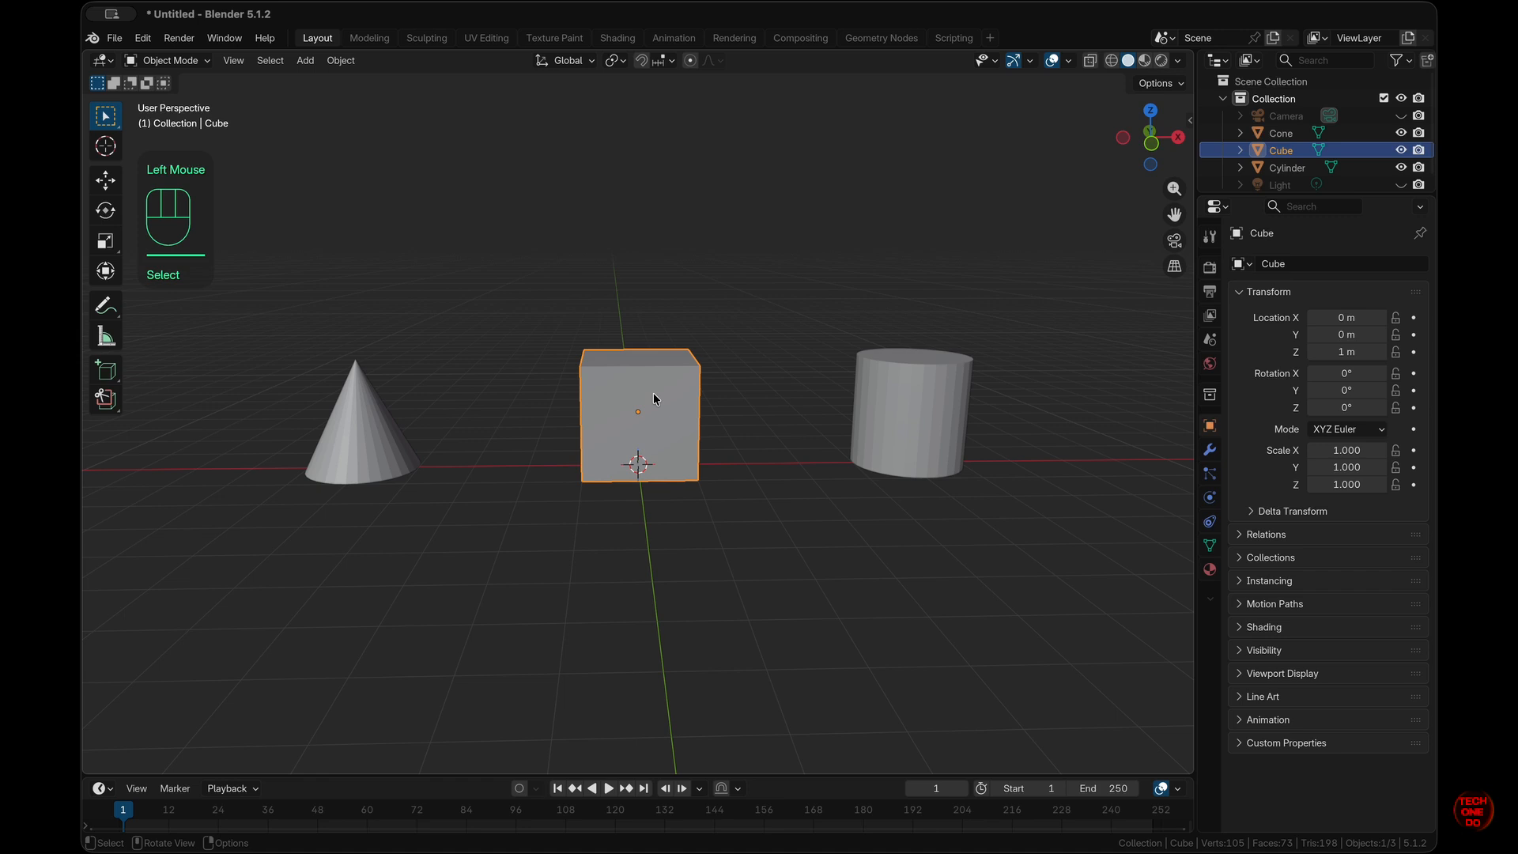
key(s)
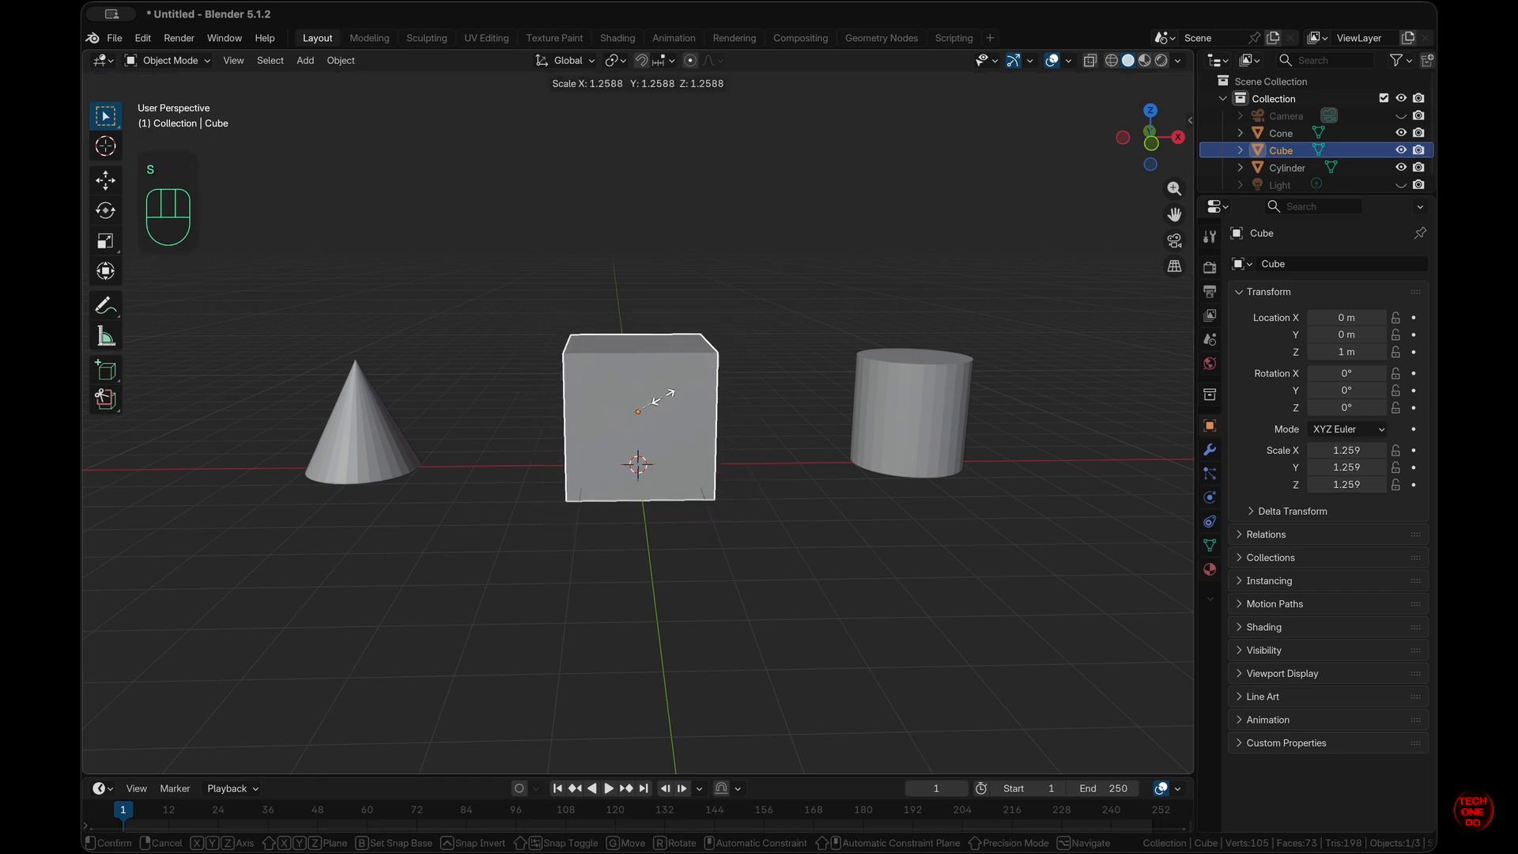
key(Escape)
click(663, 395)
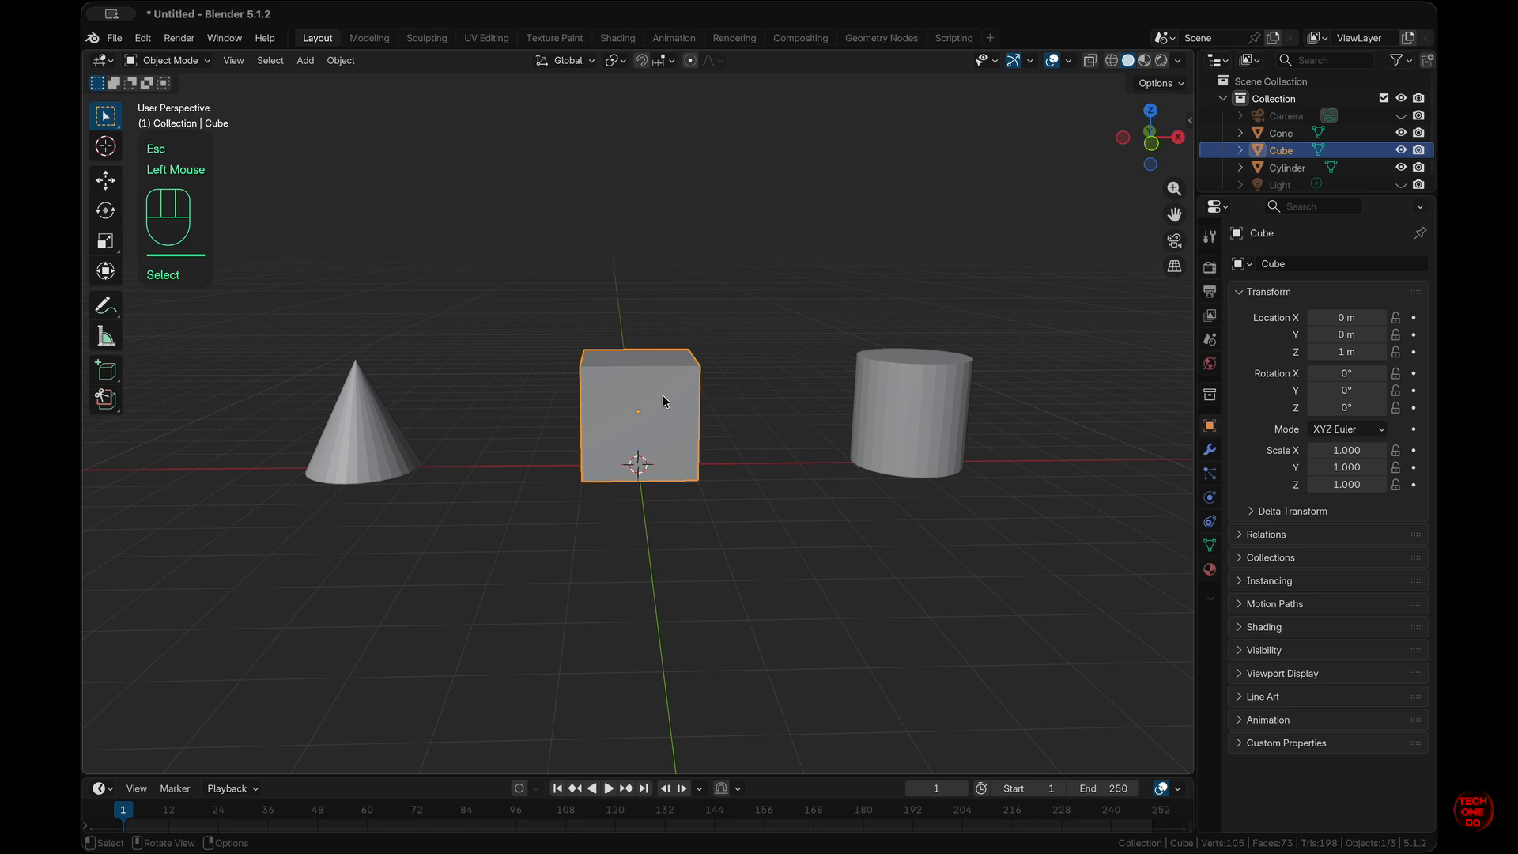
key(g)
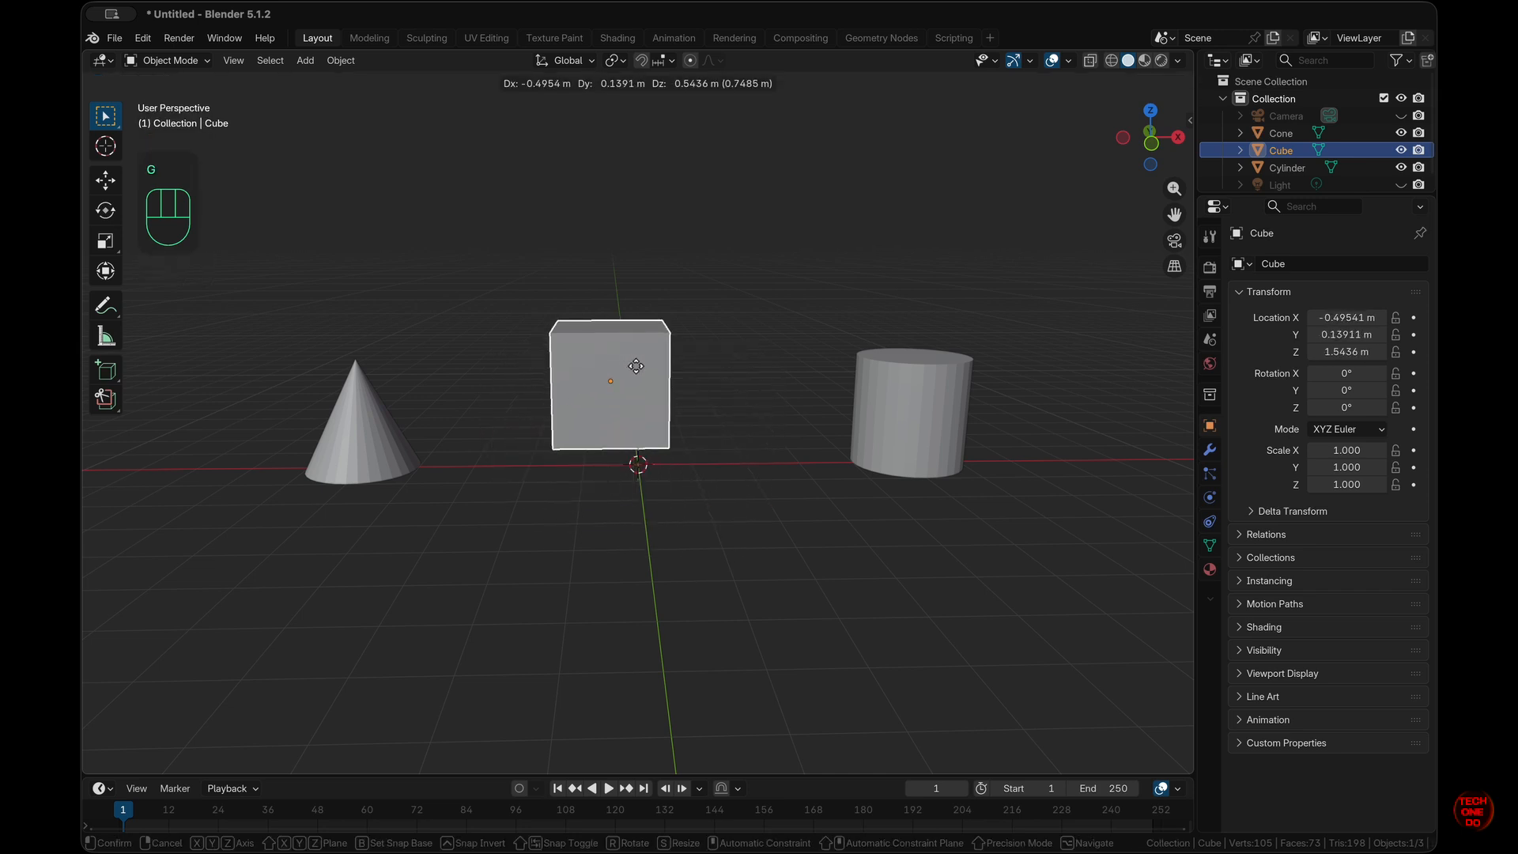
key(Escape)
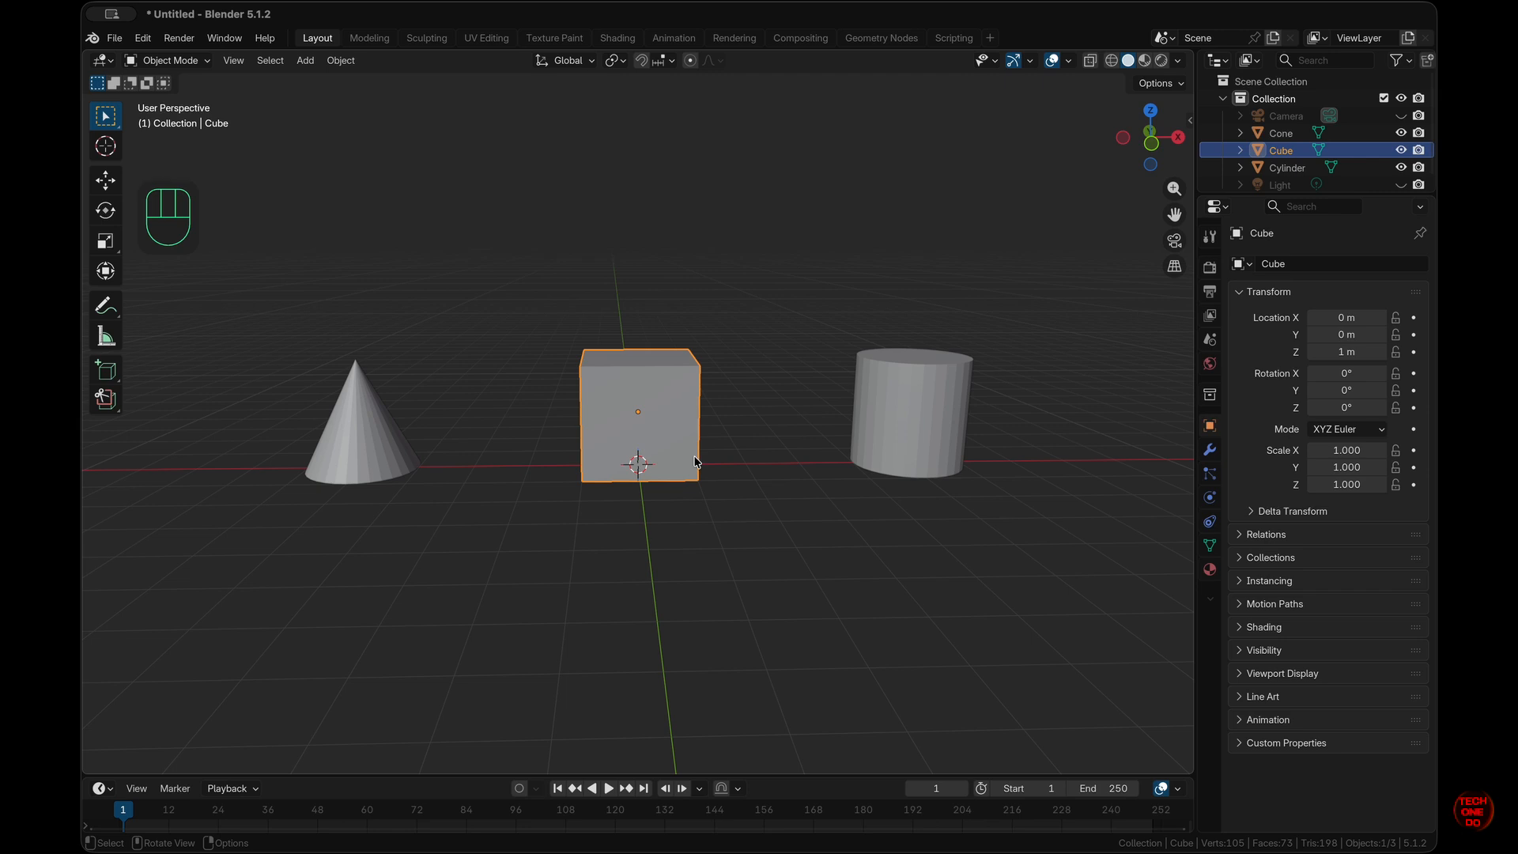
Rotate the cube freely in the view to about 44° on Y, and clear its rotation.
key(r)
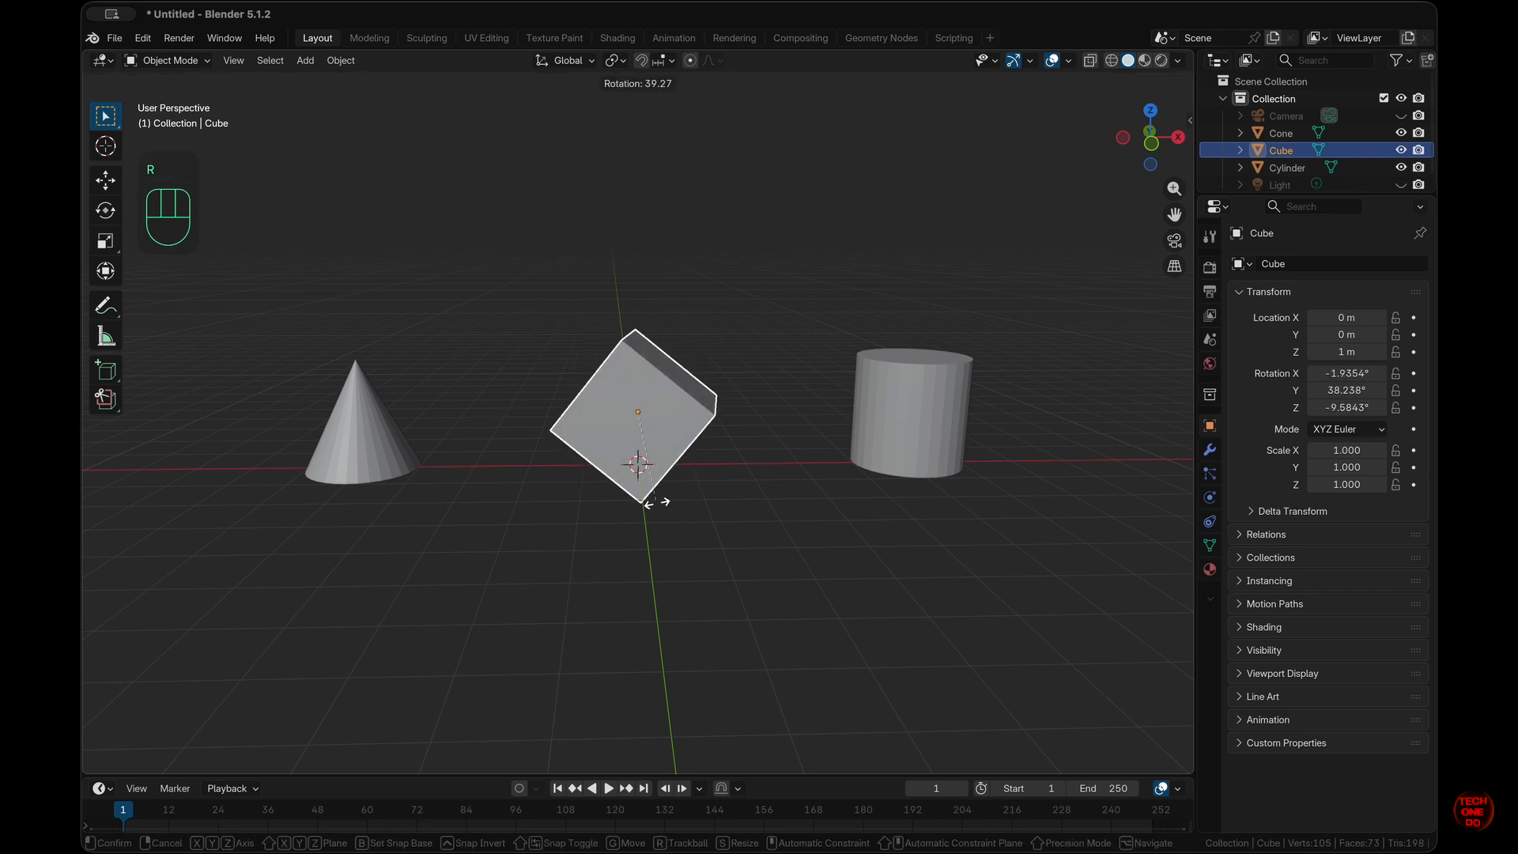
click(649, 509)
key(alt)
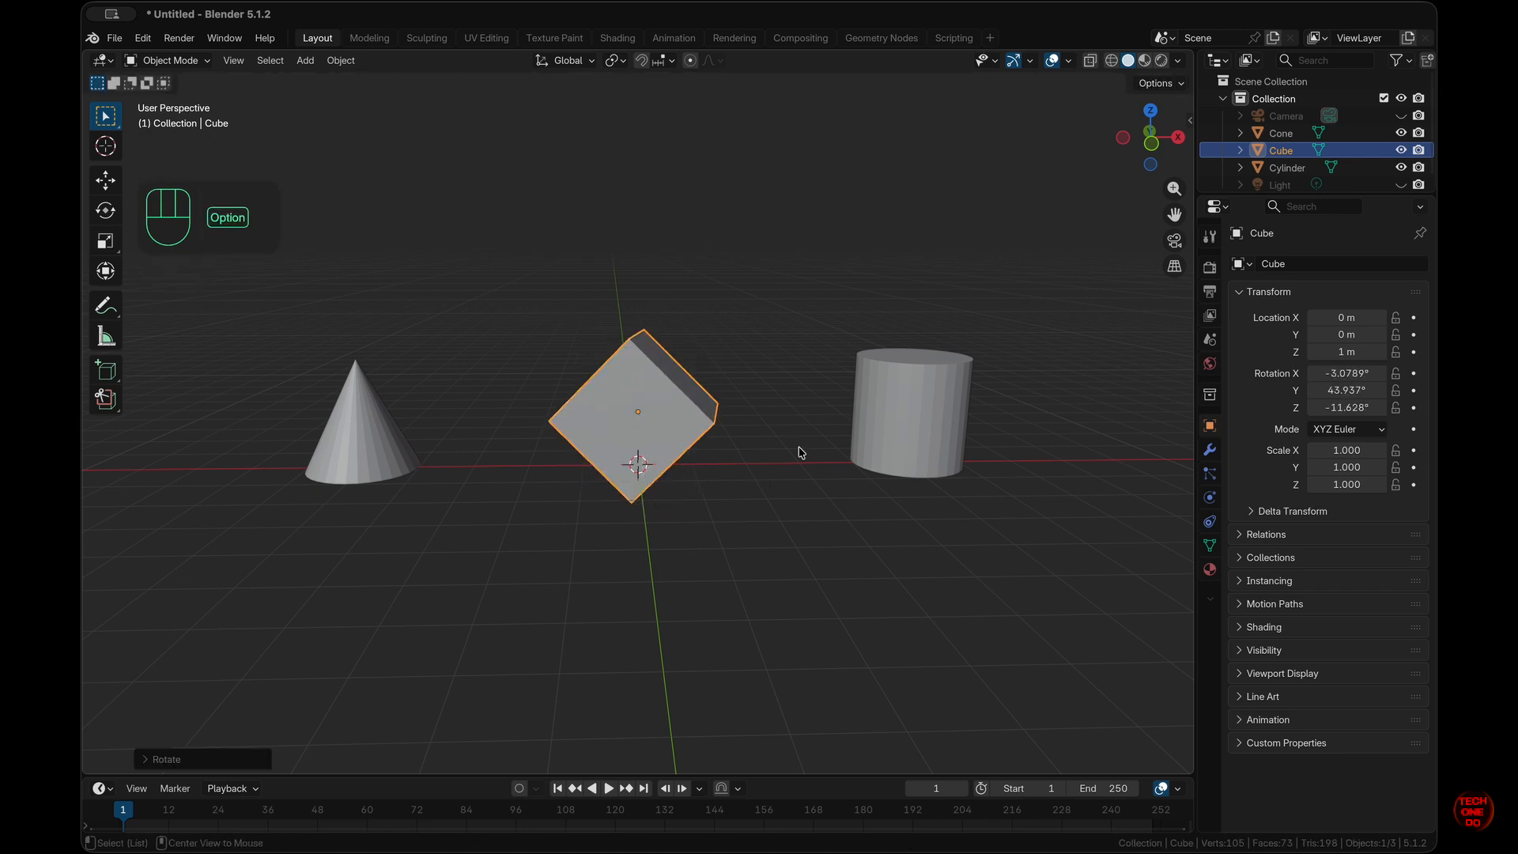
key(alt+r)
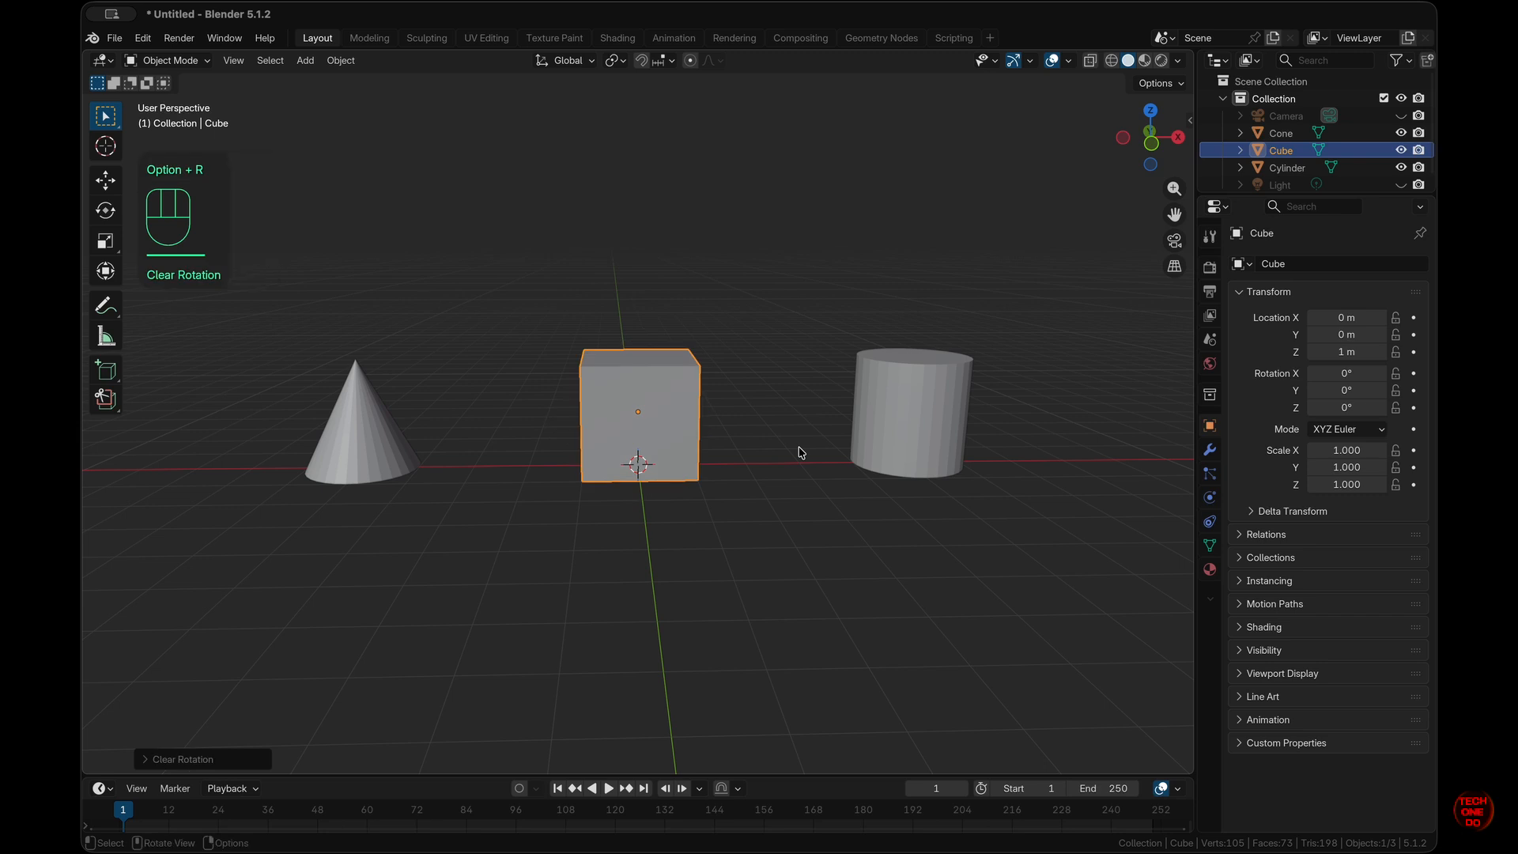
click(798, 449)
key(alt)
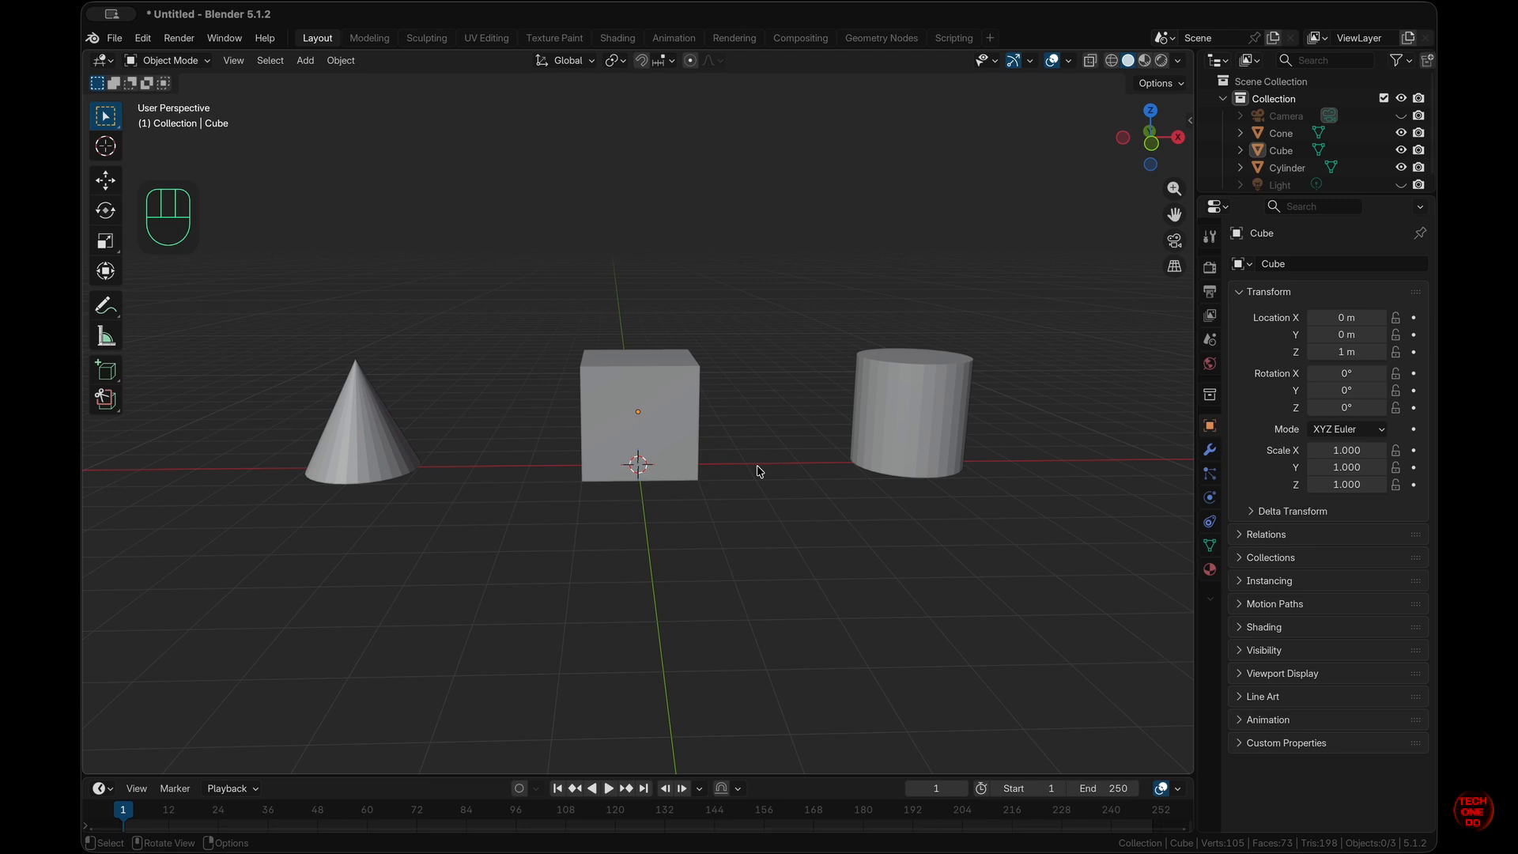
Move the cube freely toward the cylinder to about X 2.06 m, and clear its location.
click(642, 415)
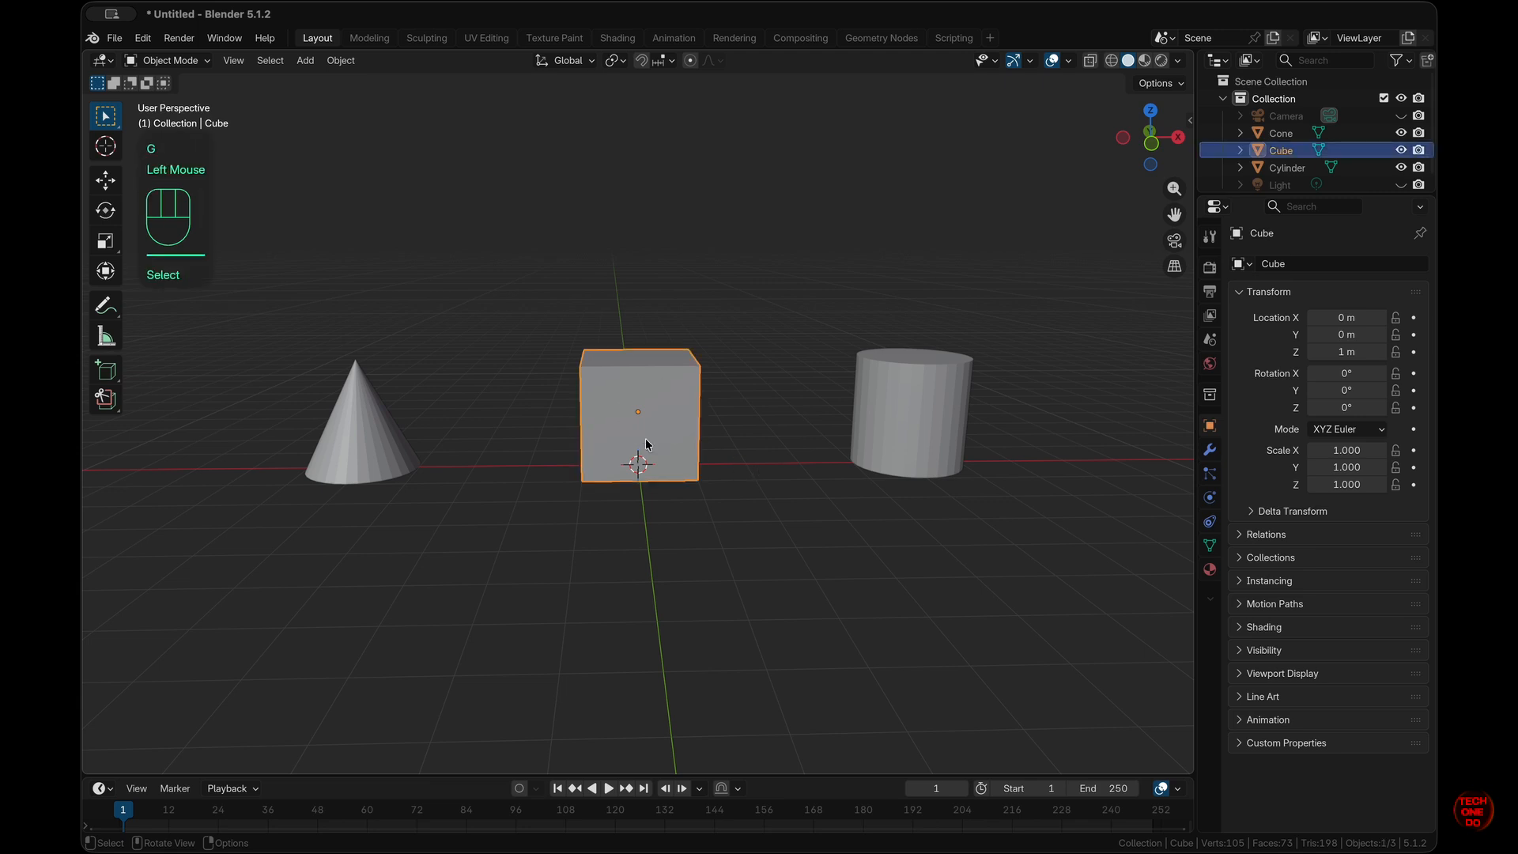
key(g)
click(758, 445)
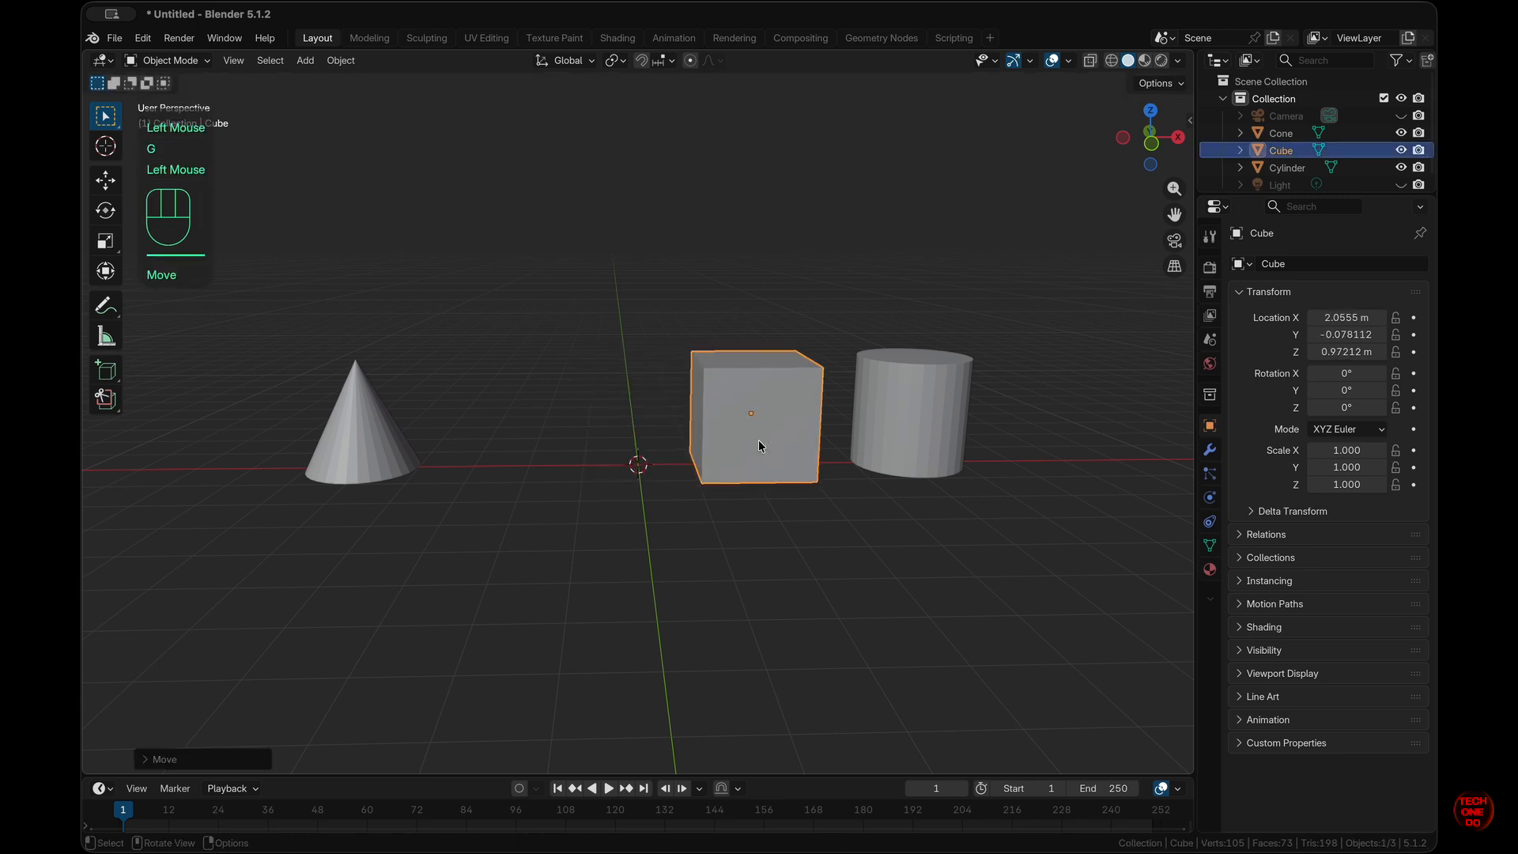
key(alt)
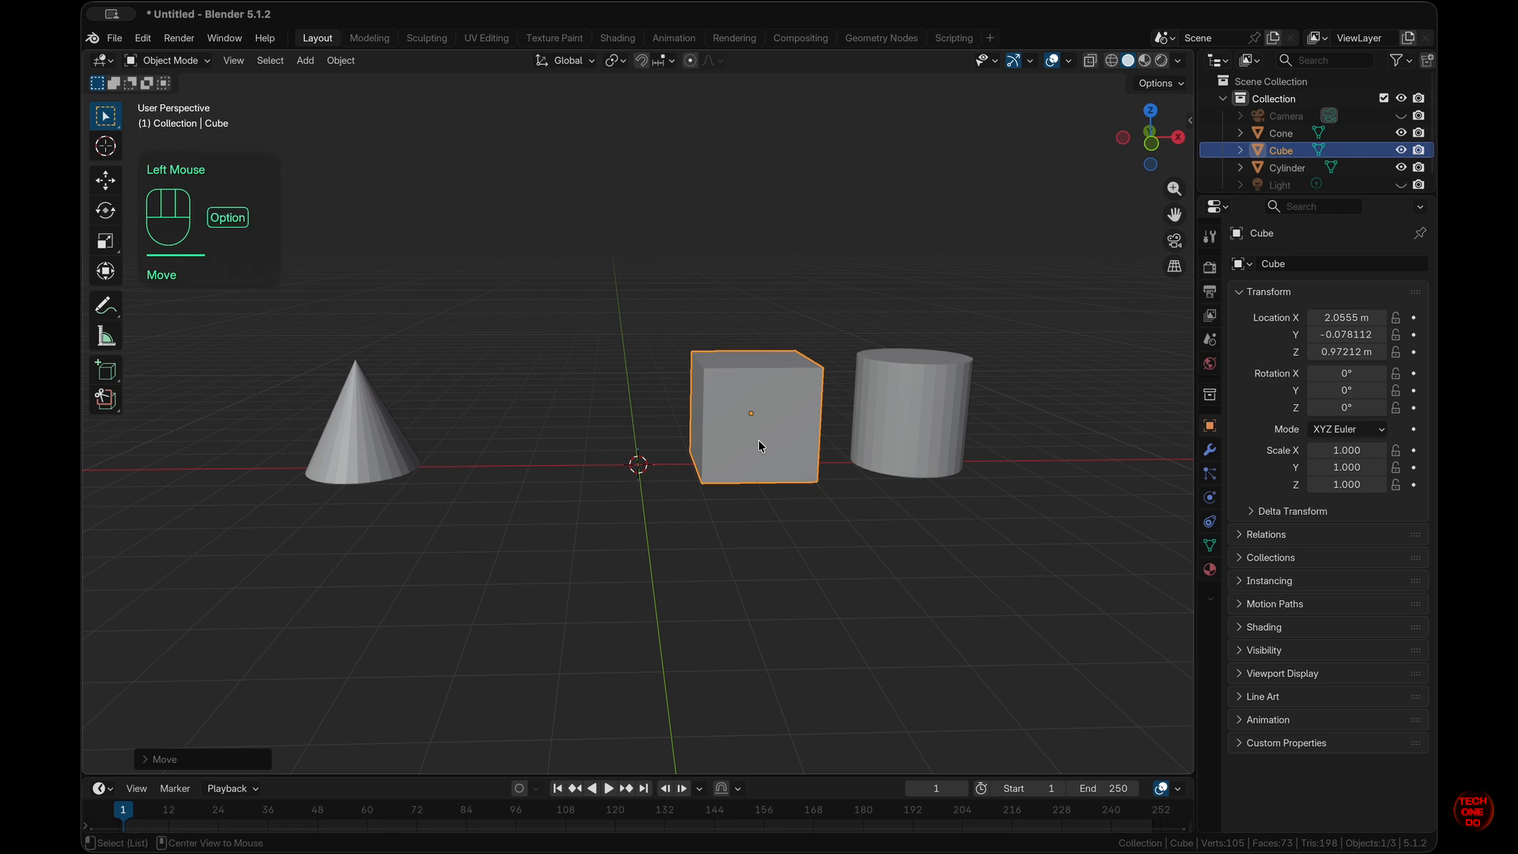
key(alt+g)
click(726, 526)
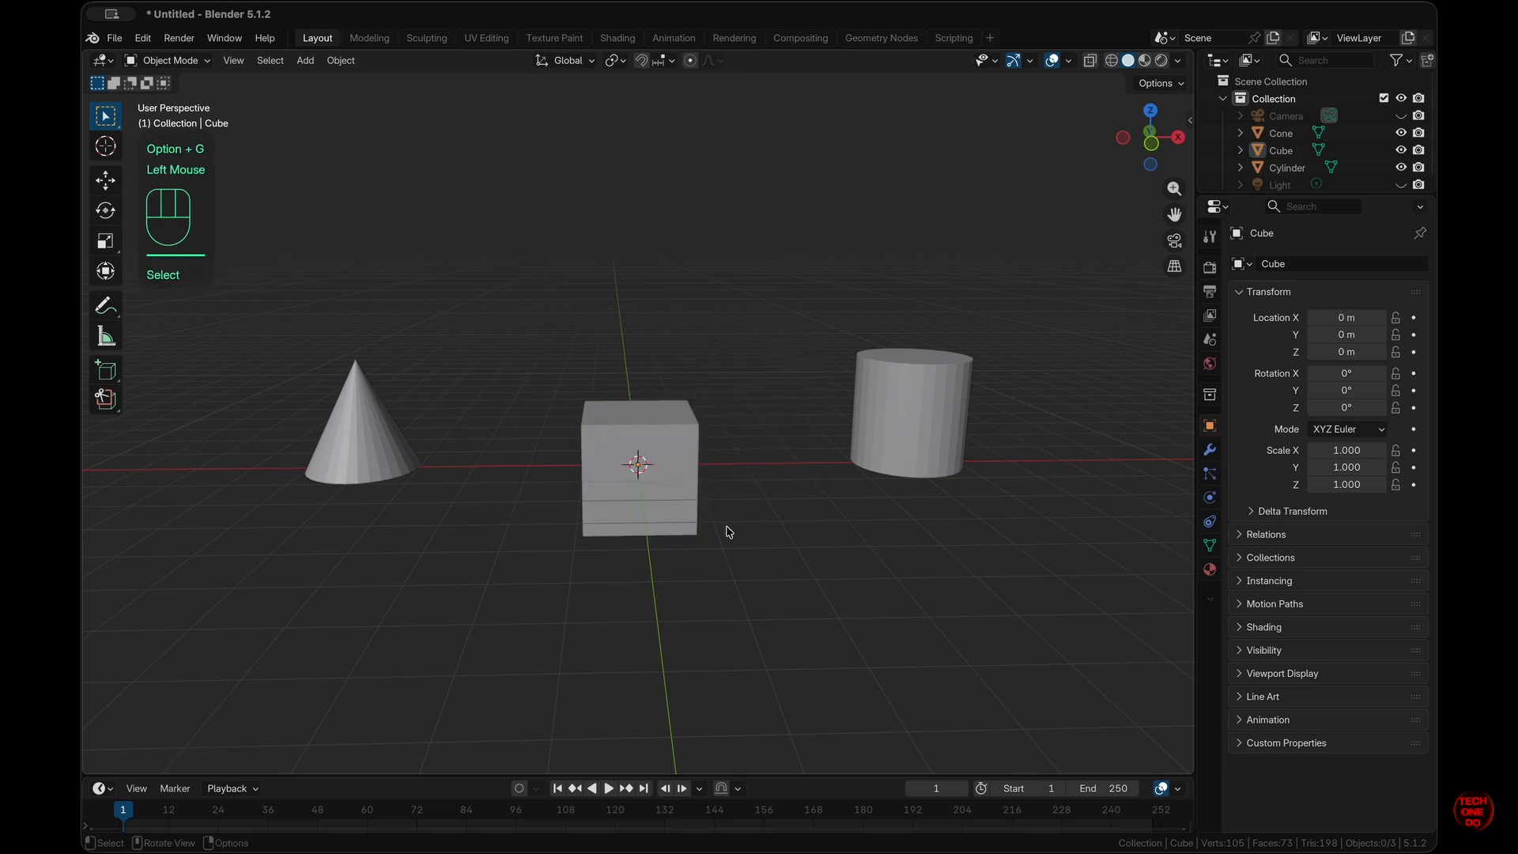
Move the cube 1 m up along the global Z axis and deselect it.
click(670, 499)
middle_drag(671, 500, 670, 451)
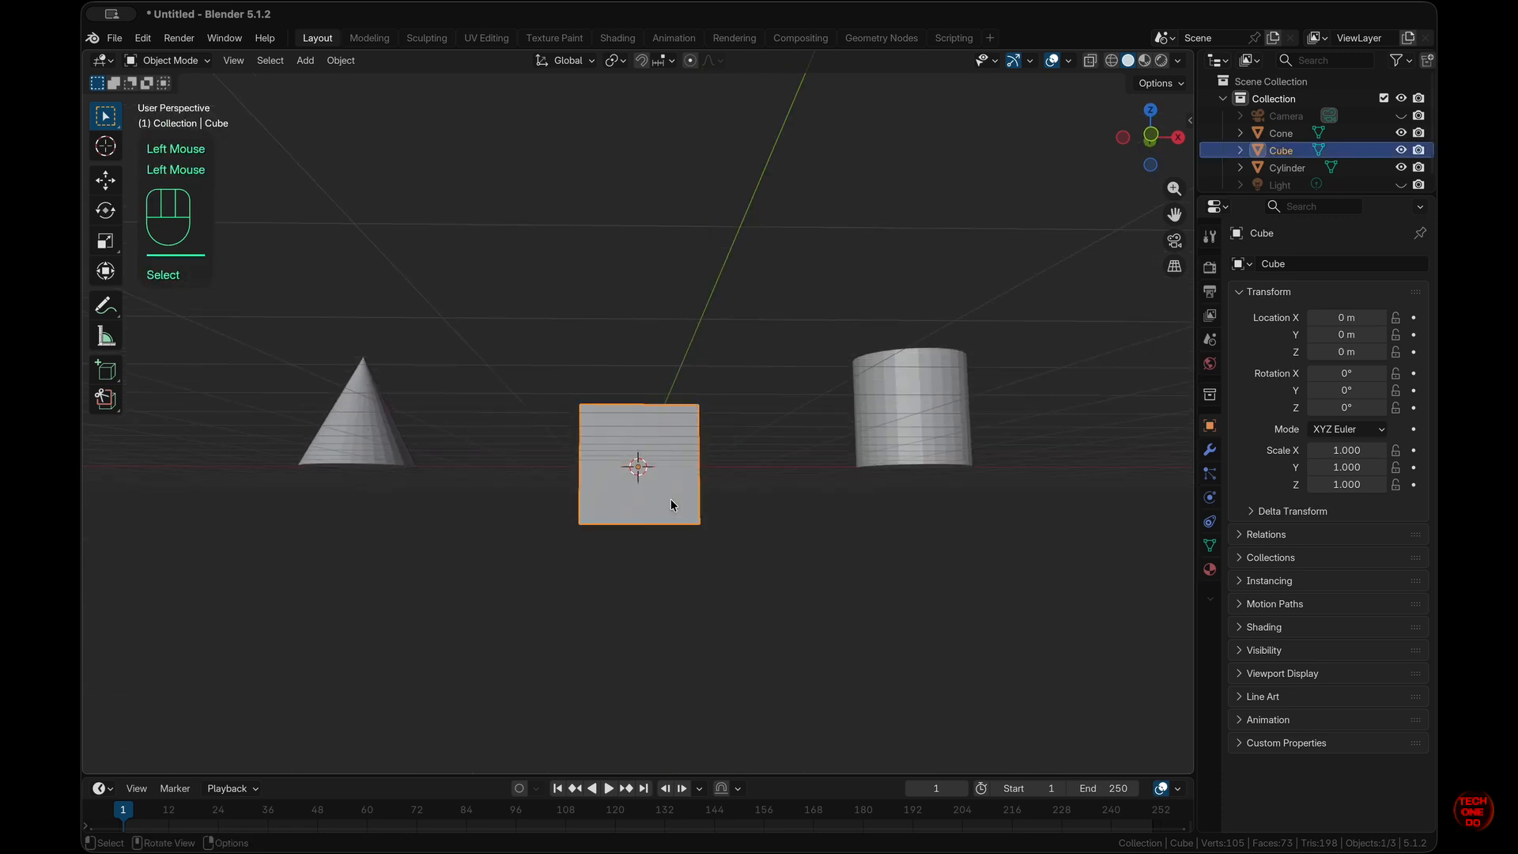
key(g)
key(z)
key(KP_1)
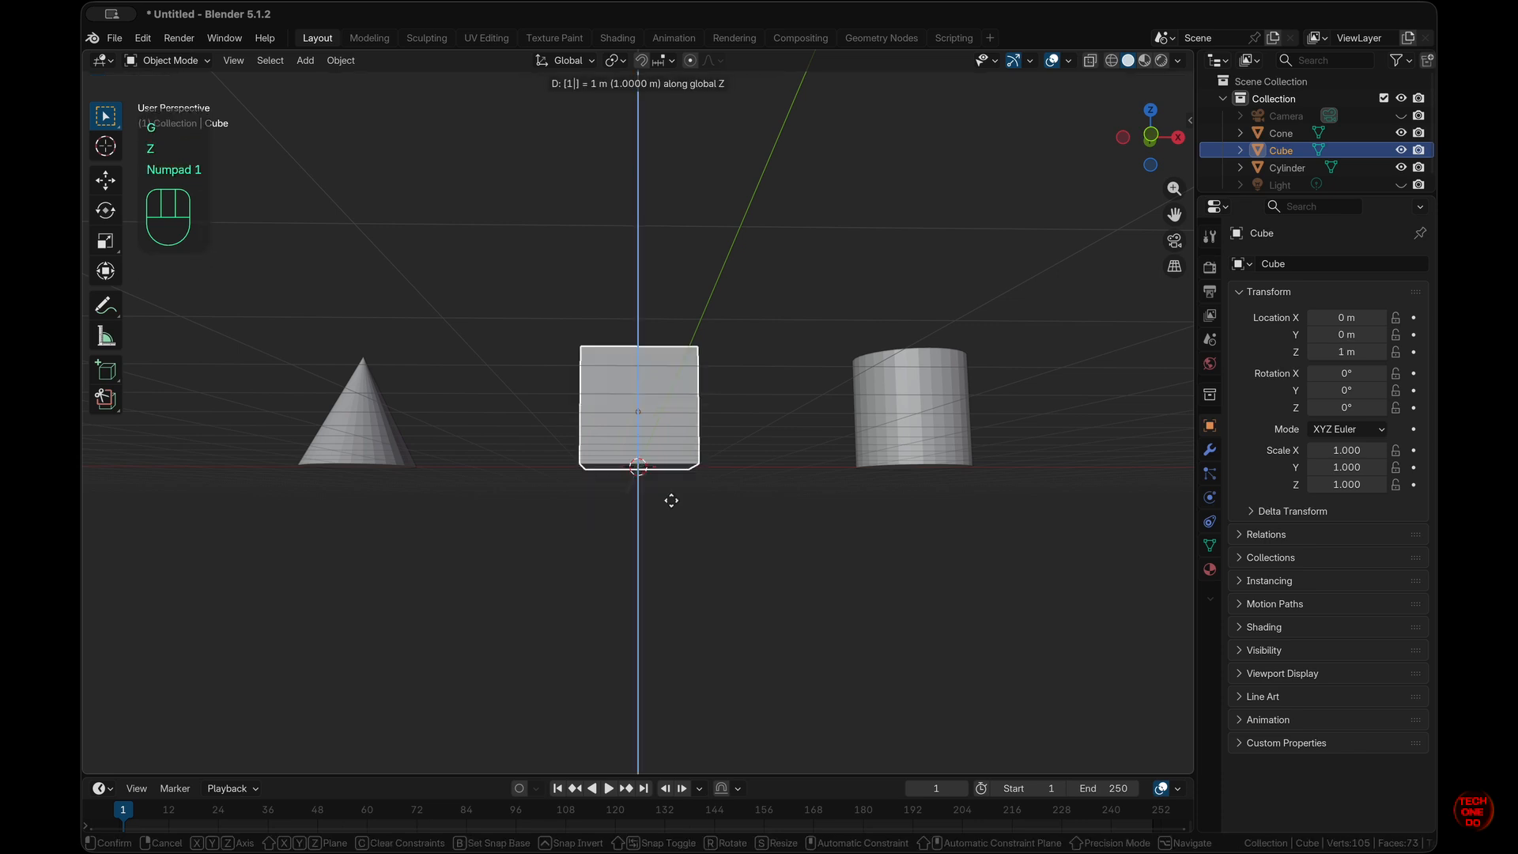
key(KP_Enter)
scroll(672, 505, up, 10)
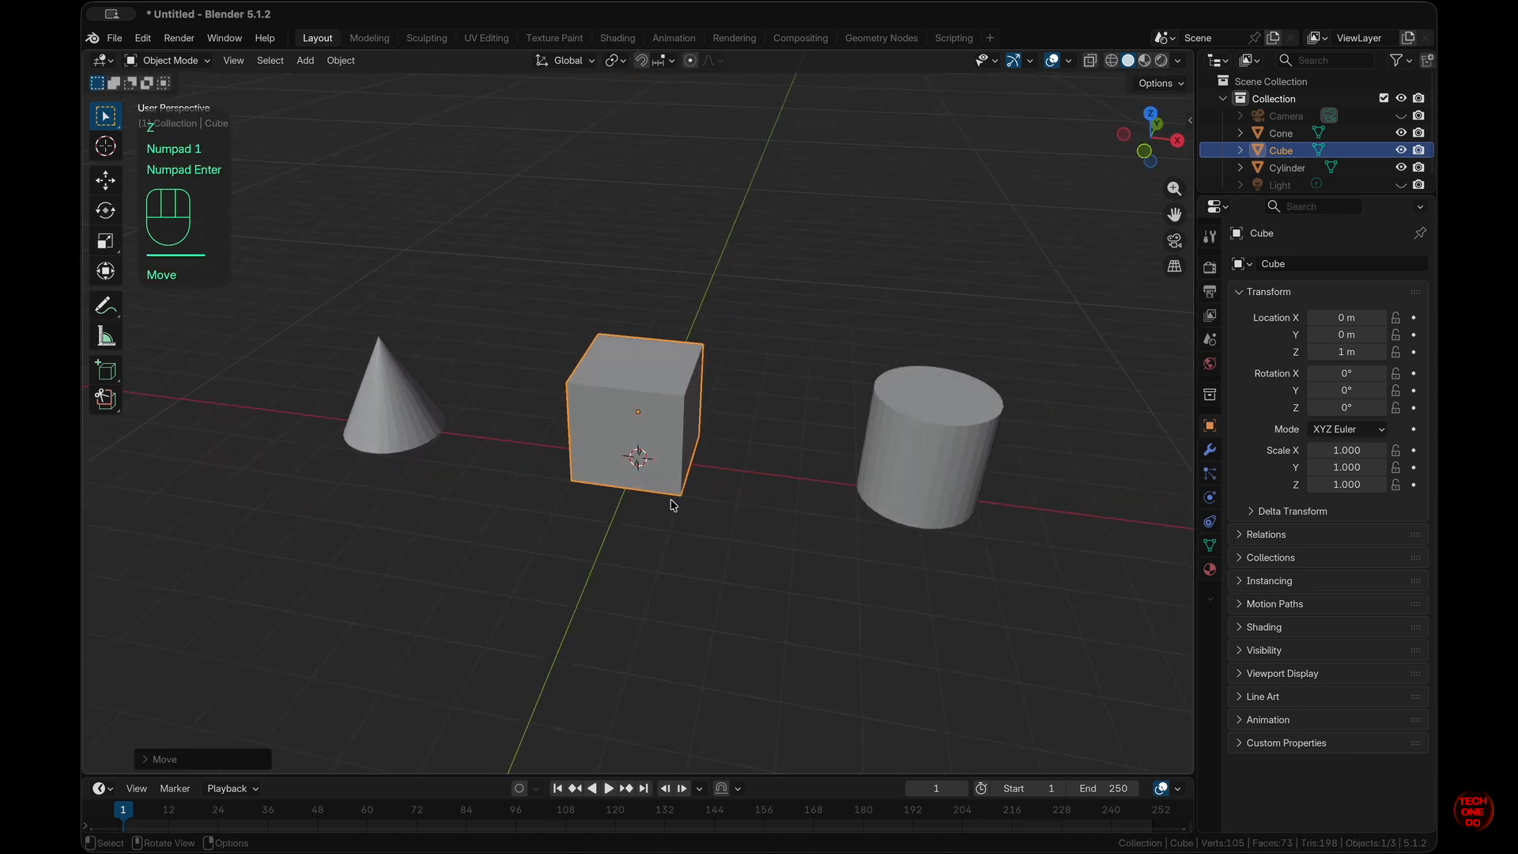
click(672, 504)
scroll(672, 504, down, 5)
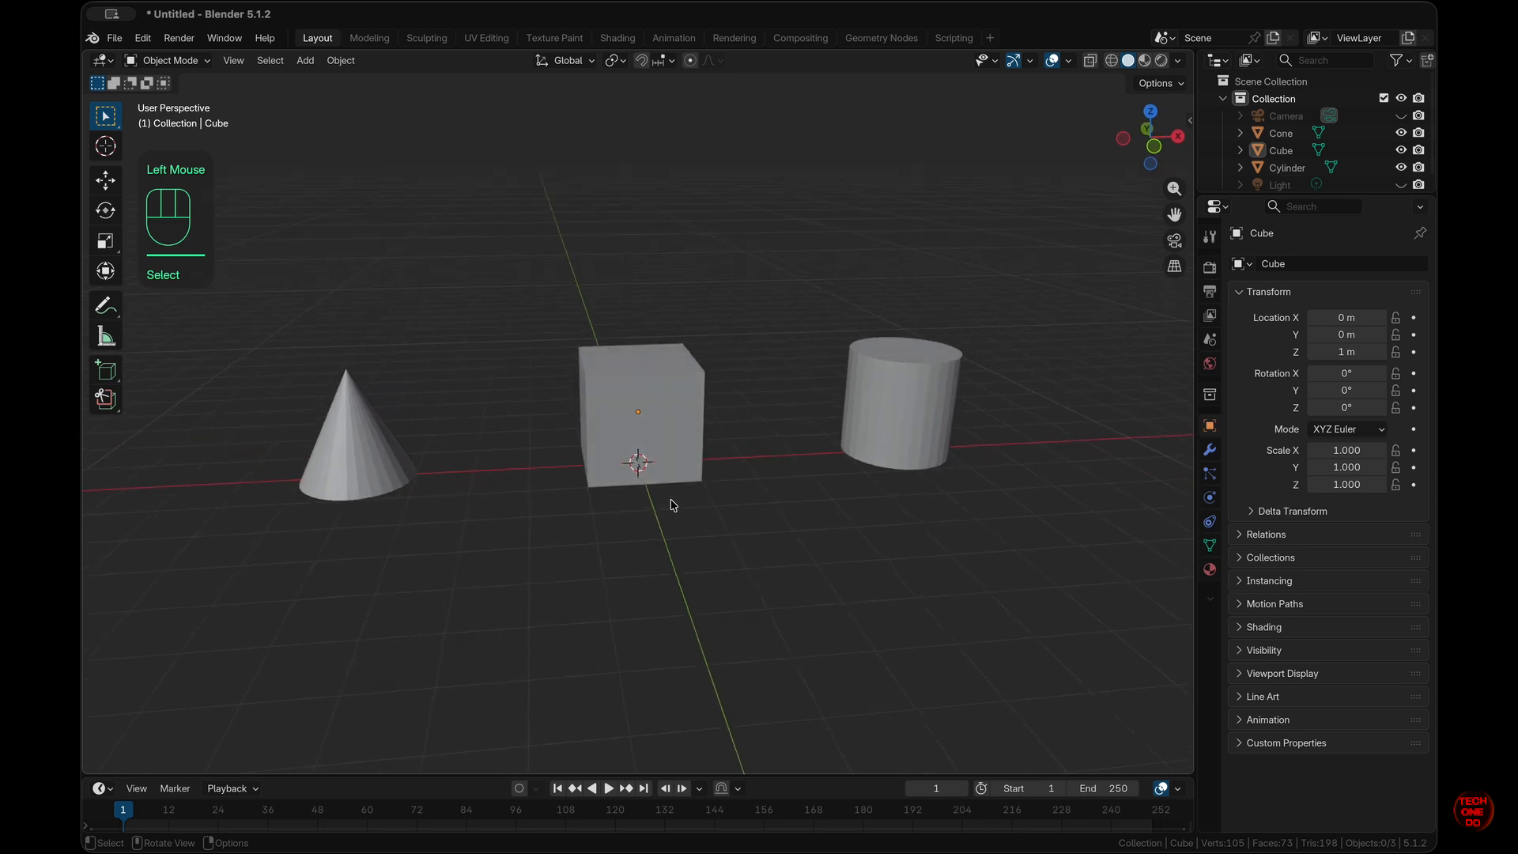
scroll(672, 504, left, 3)
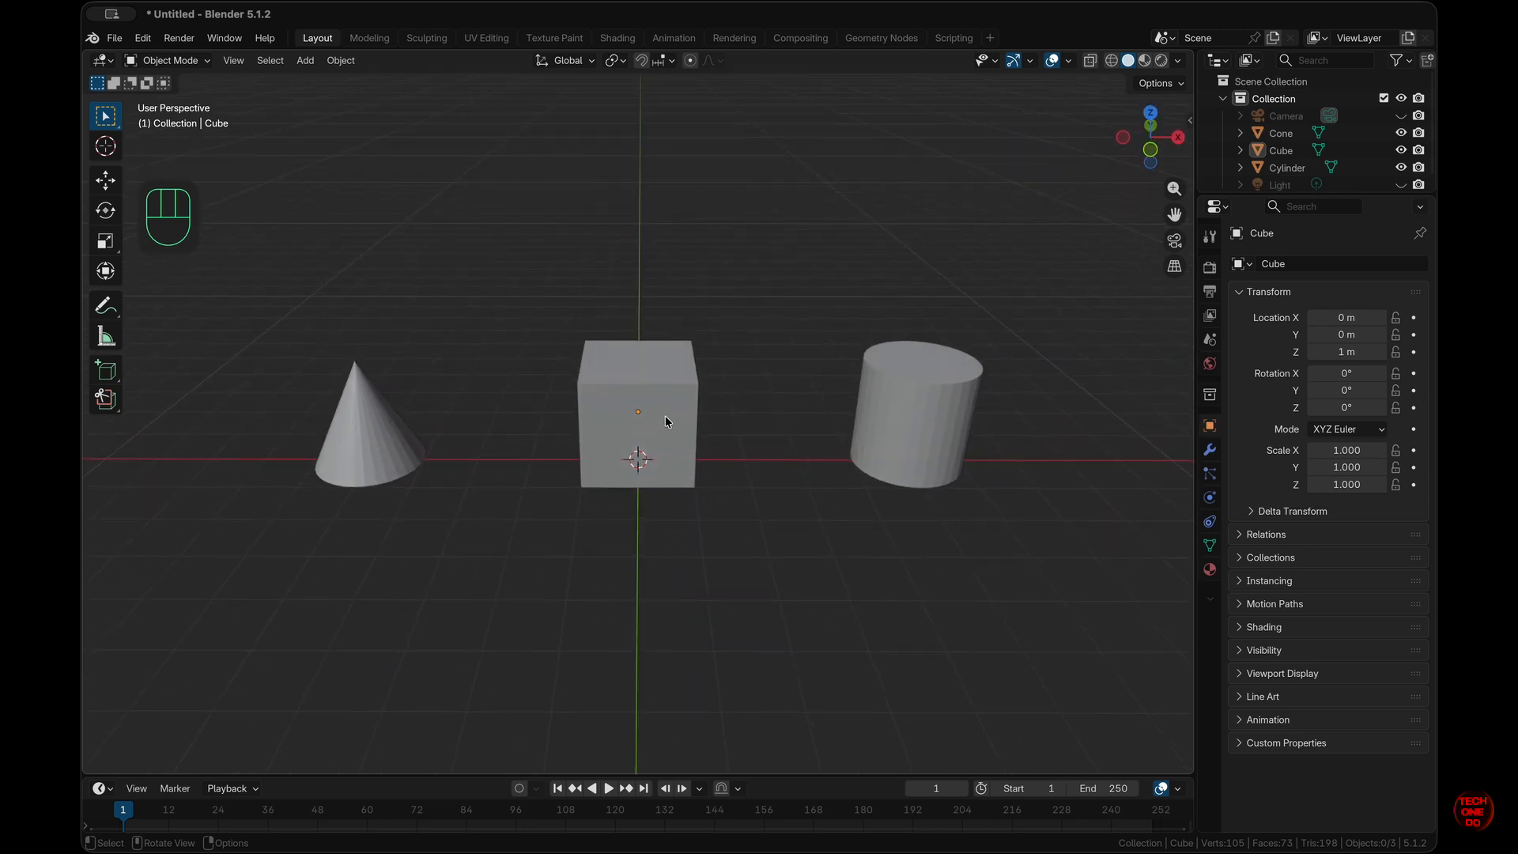
Use the Move tool's gizmo to shift the cube along the Y axis to about 0.92 m.
click(666, 422)
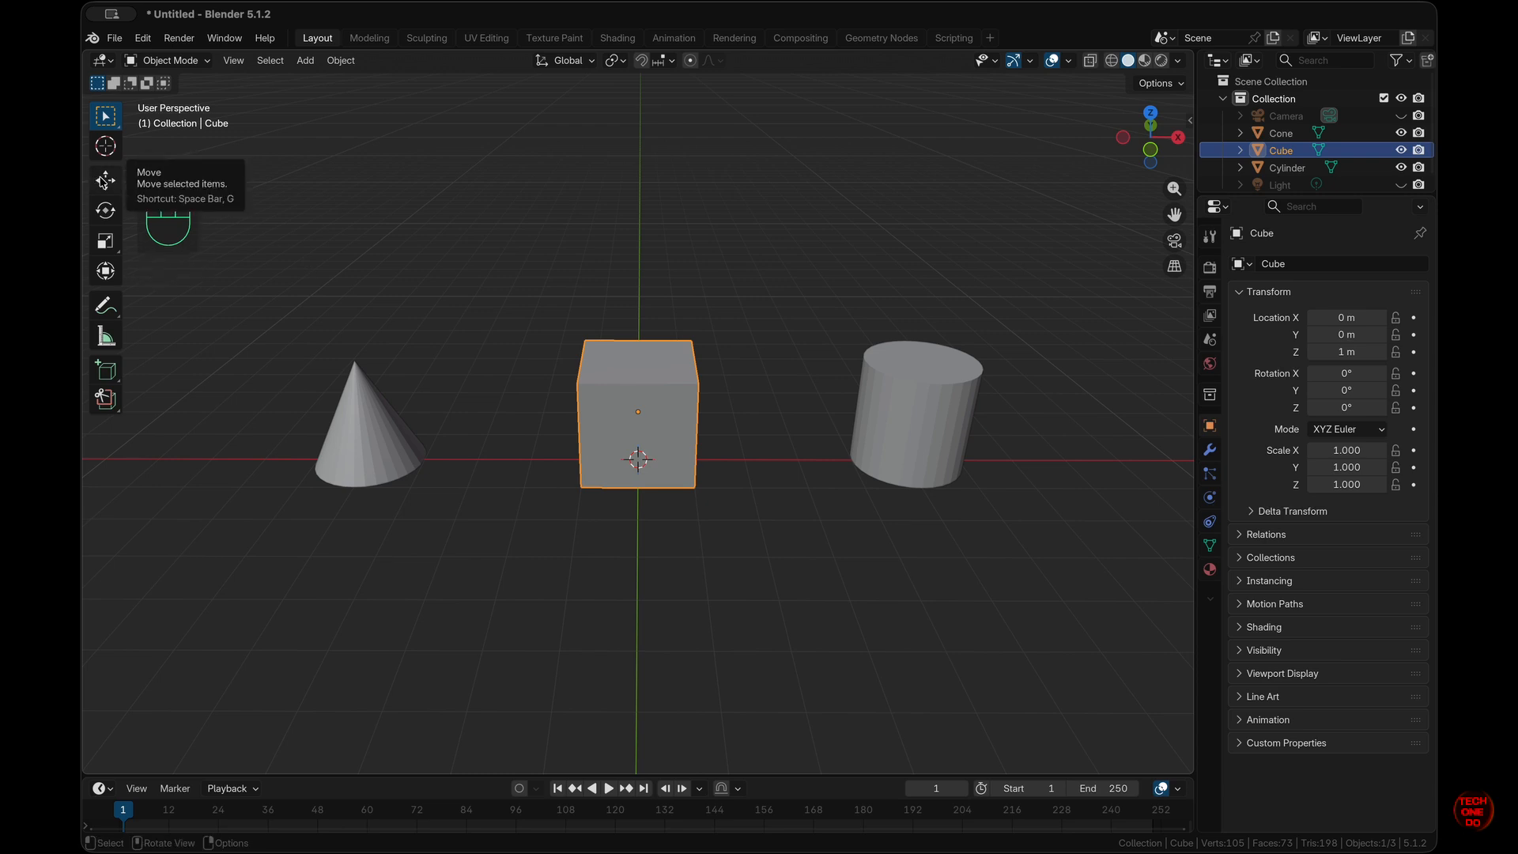
click(105, 180)
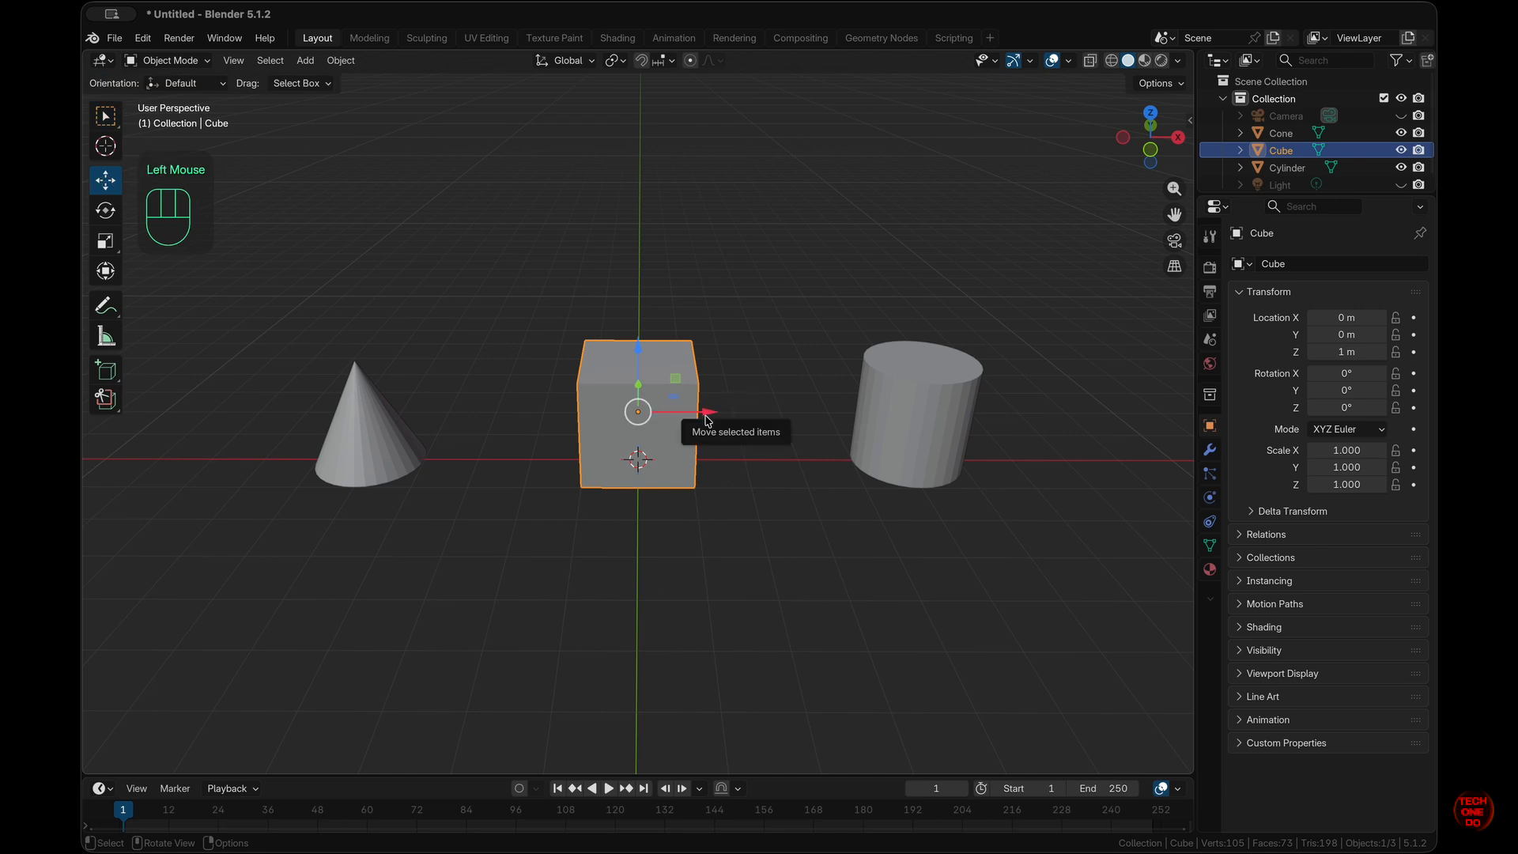
middle_drag(700, 417, 708, 420)
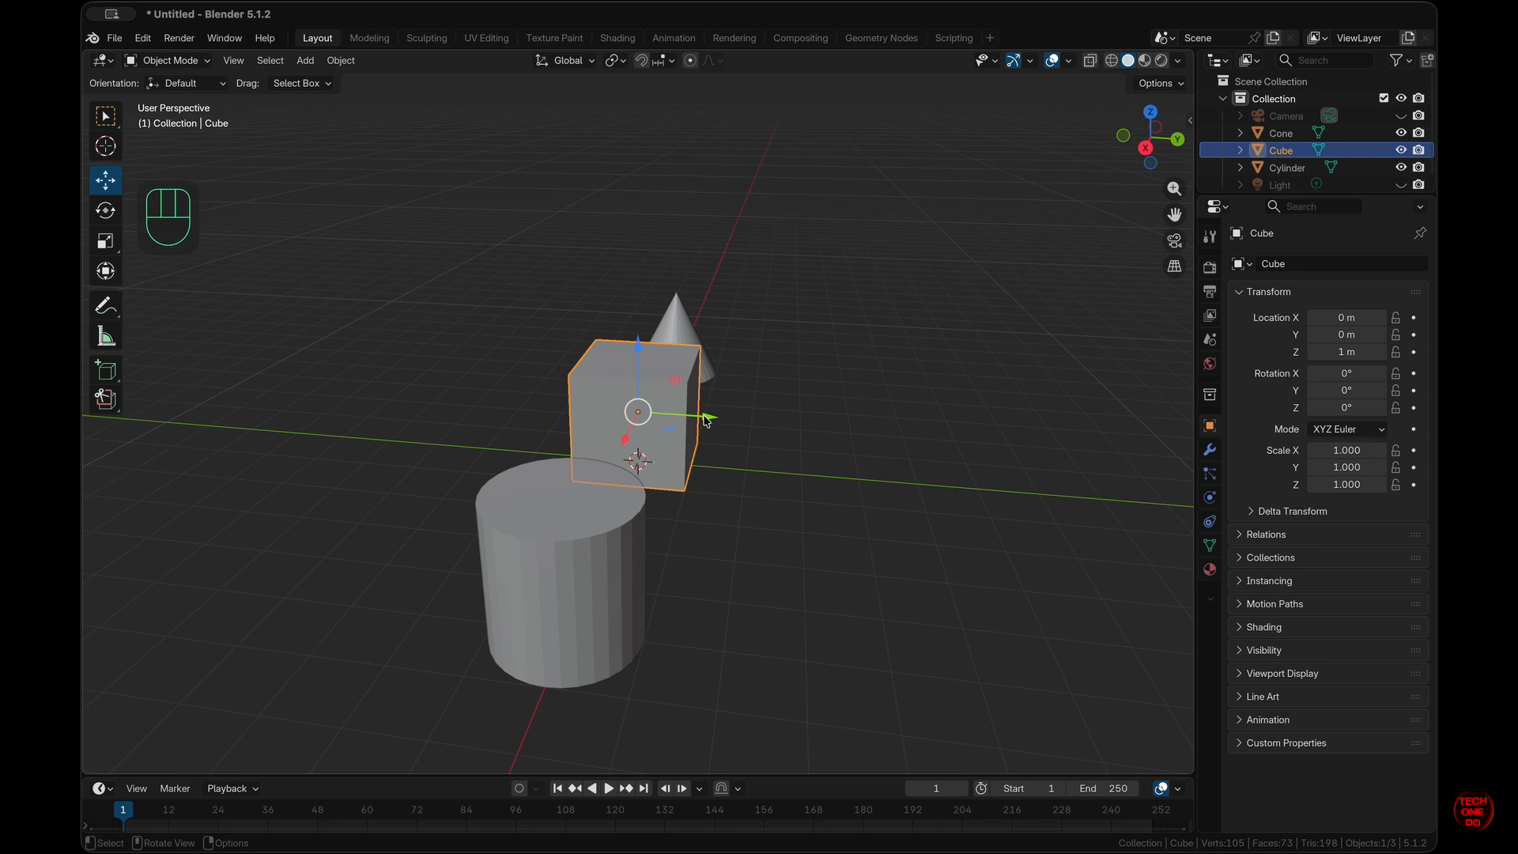
click(706, 420)
drag(706, 419, 751, 446)
middle_drag(751, 446, 754, 447)
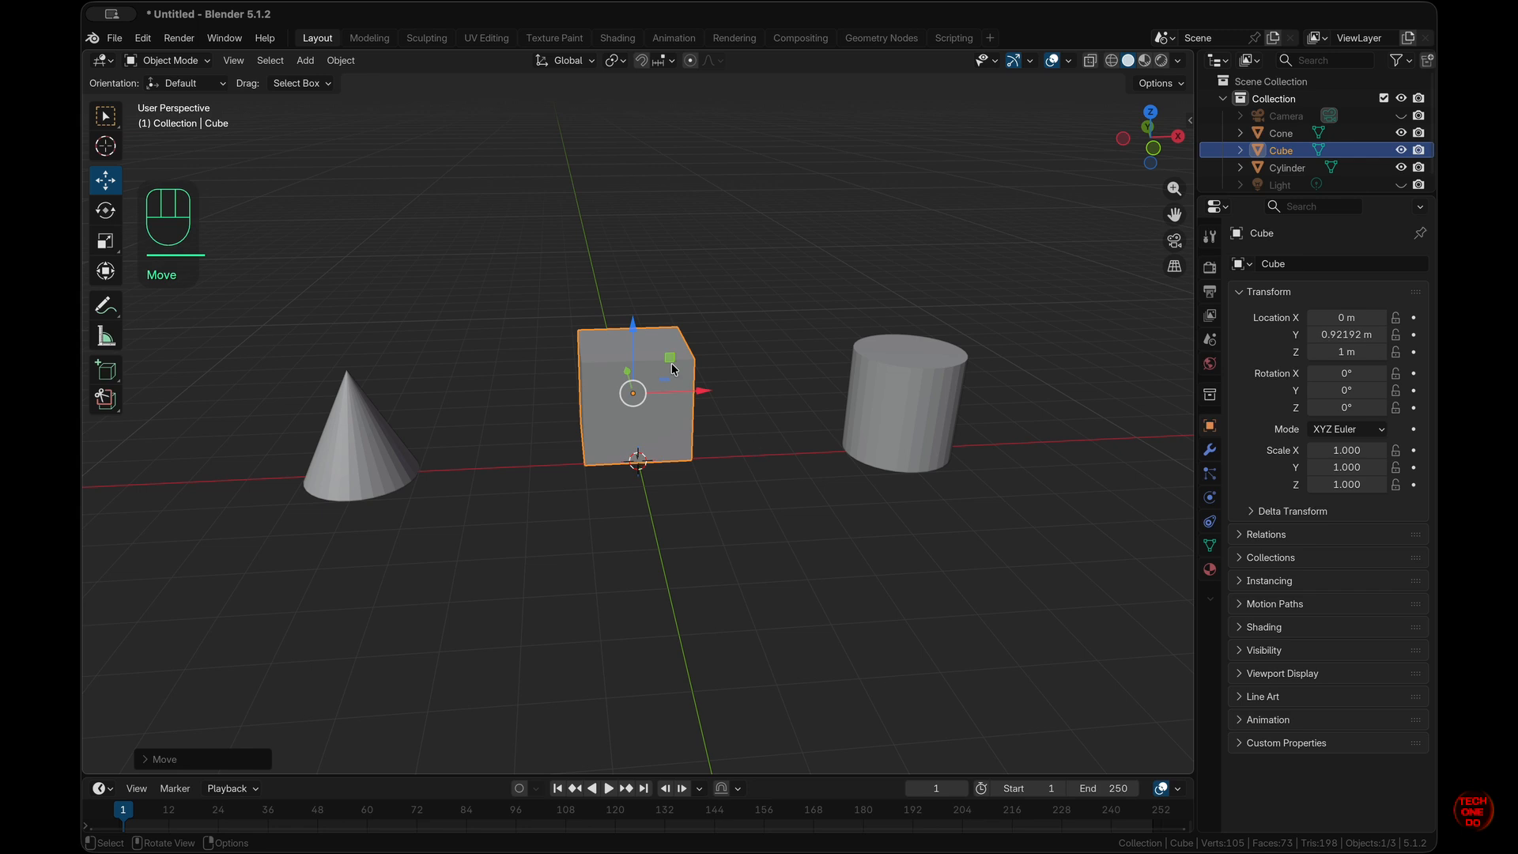
Move the cube with the gizmo along X to about 0.51 m and up along Z to about 3.47 m.
mouse_move(699, 392)
mouse_down()
mouse_move(814, 392)
mouse_move(726, 395)
mouse_up()
middle_drag(725, 396, 720, 405)
drag(694, 349, 696, 204)
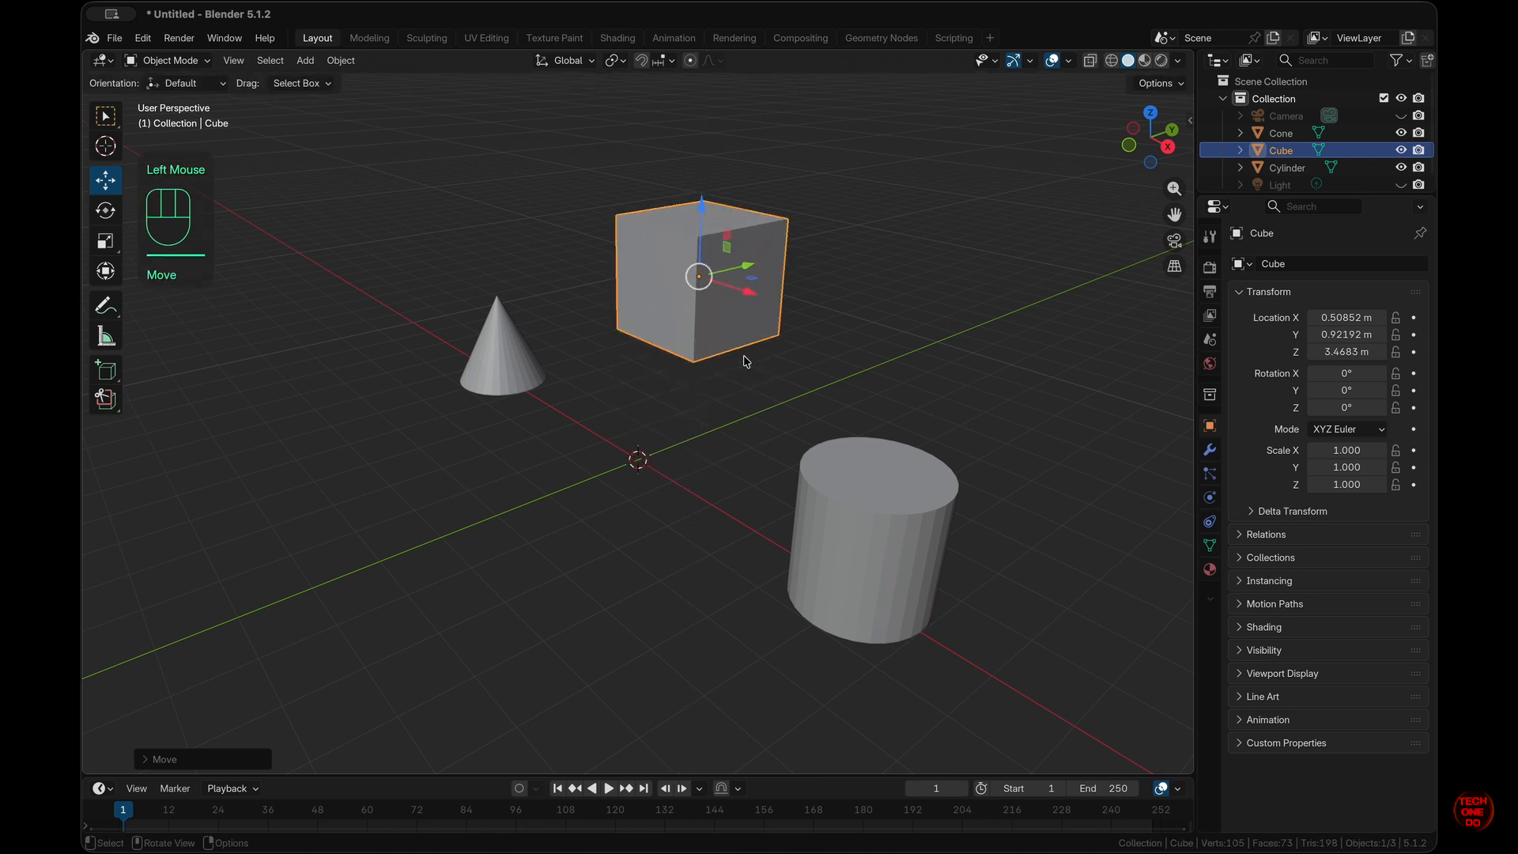
middle_drag(772, 451, 772, 451)
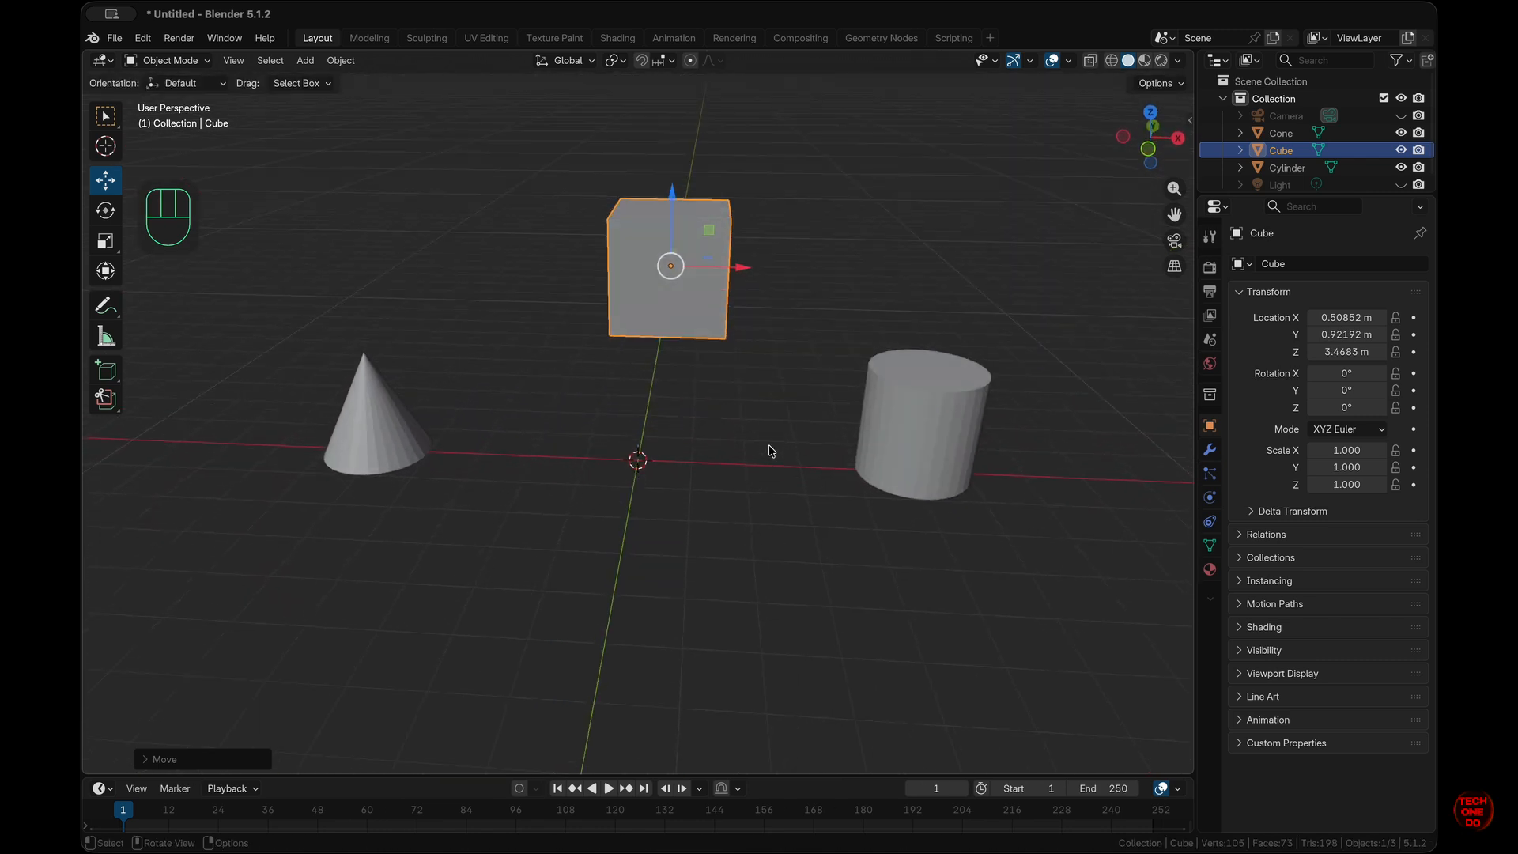
Use the Rotate tool's gizmo to turn the cube about the Y axis to about 59°.
click(106, 211)
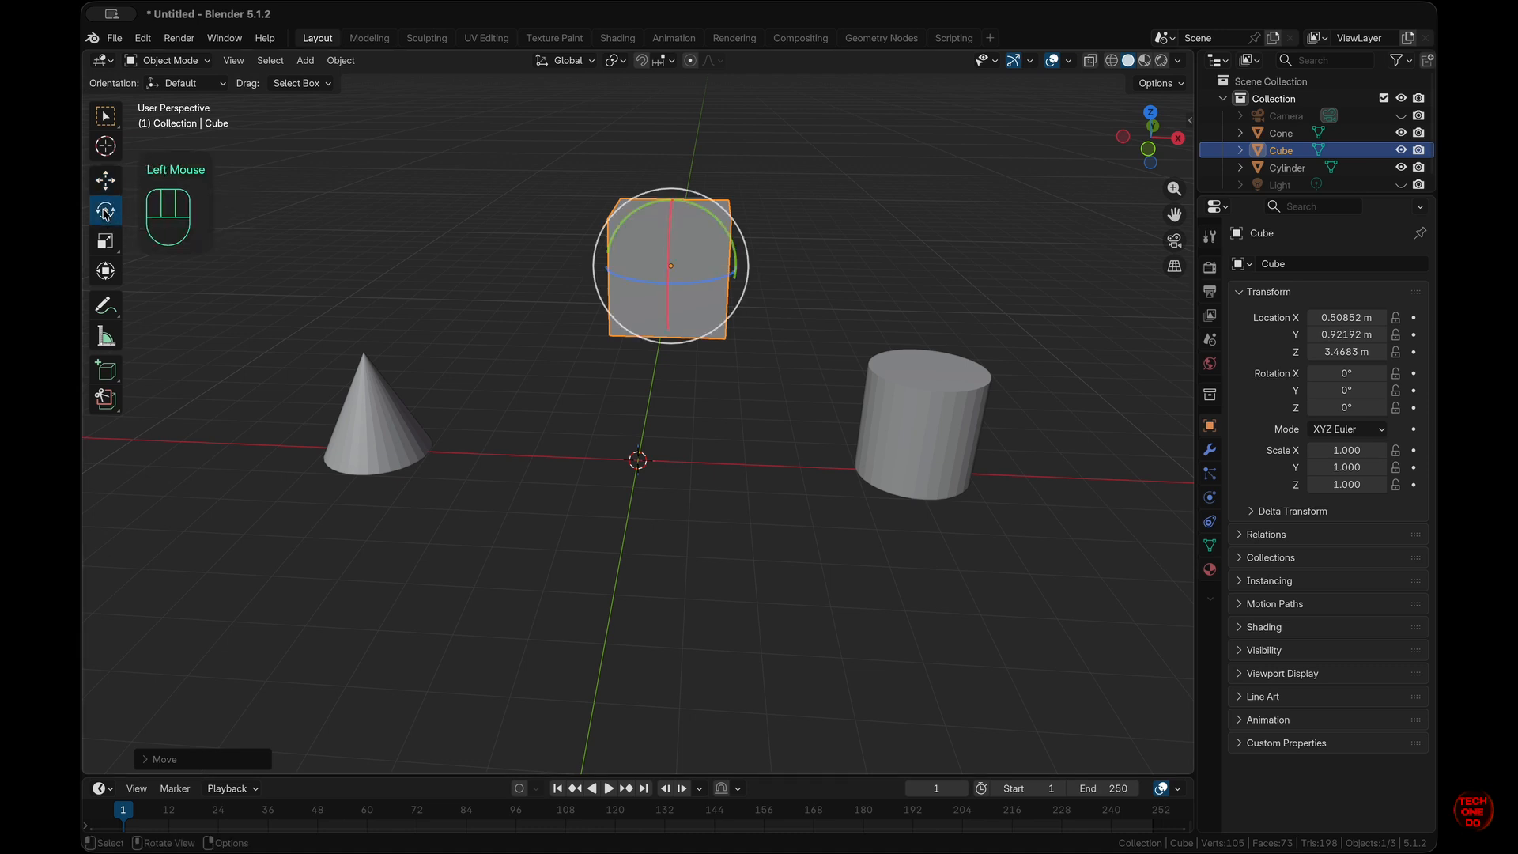
middle_drag(827, 268, 823, 264)
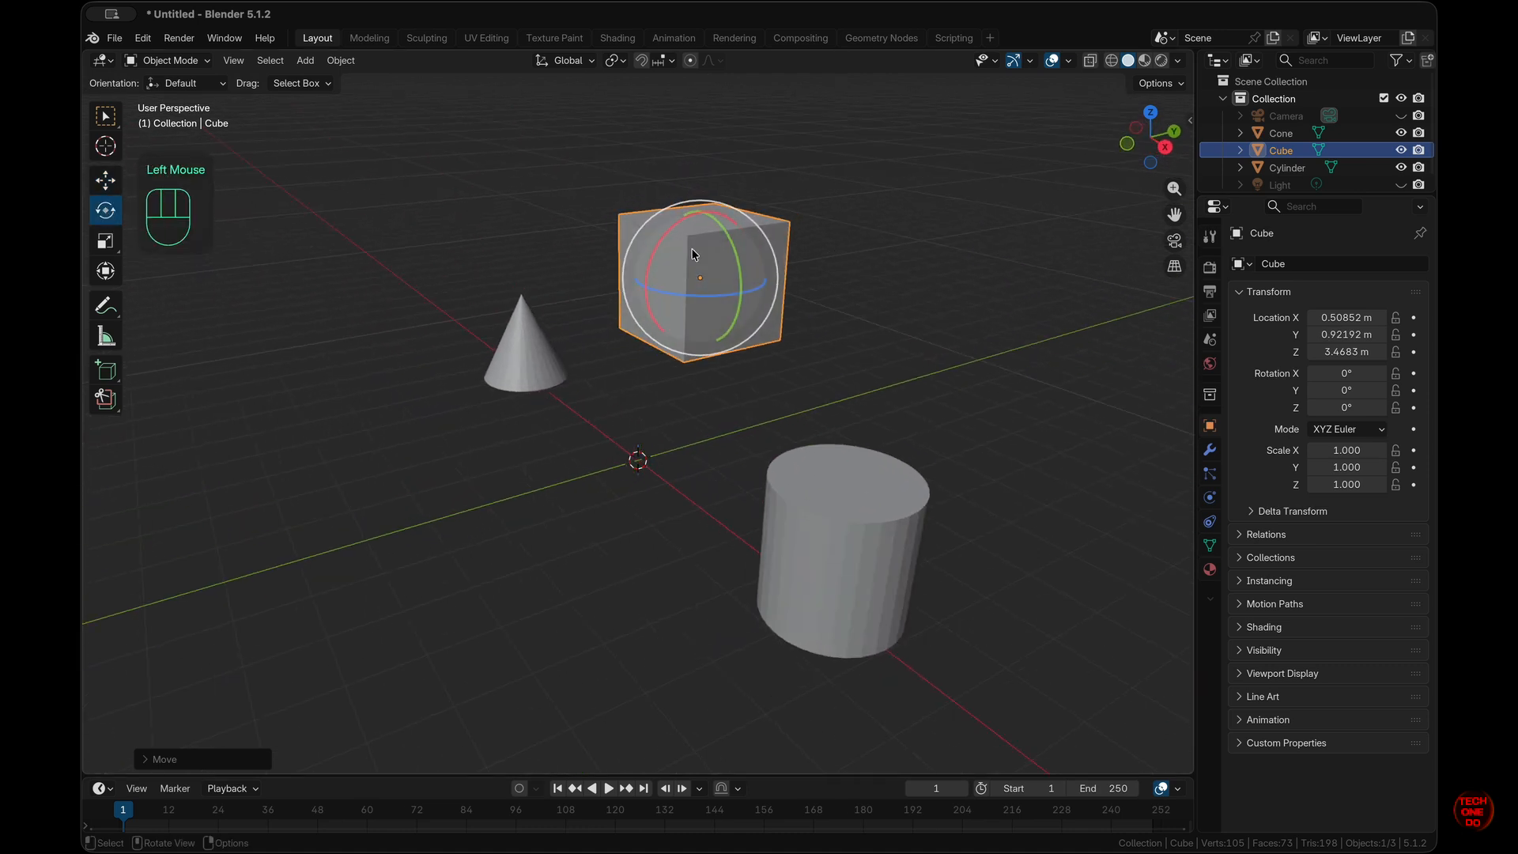
middle_drag(721, 249, 721, 243)
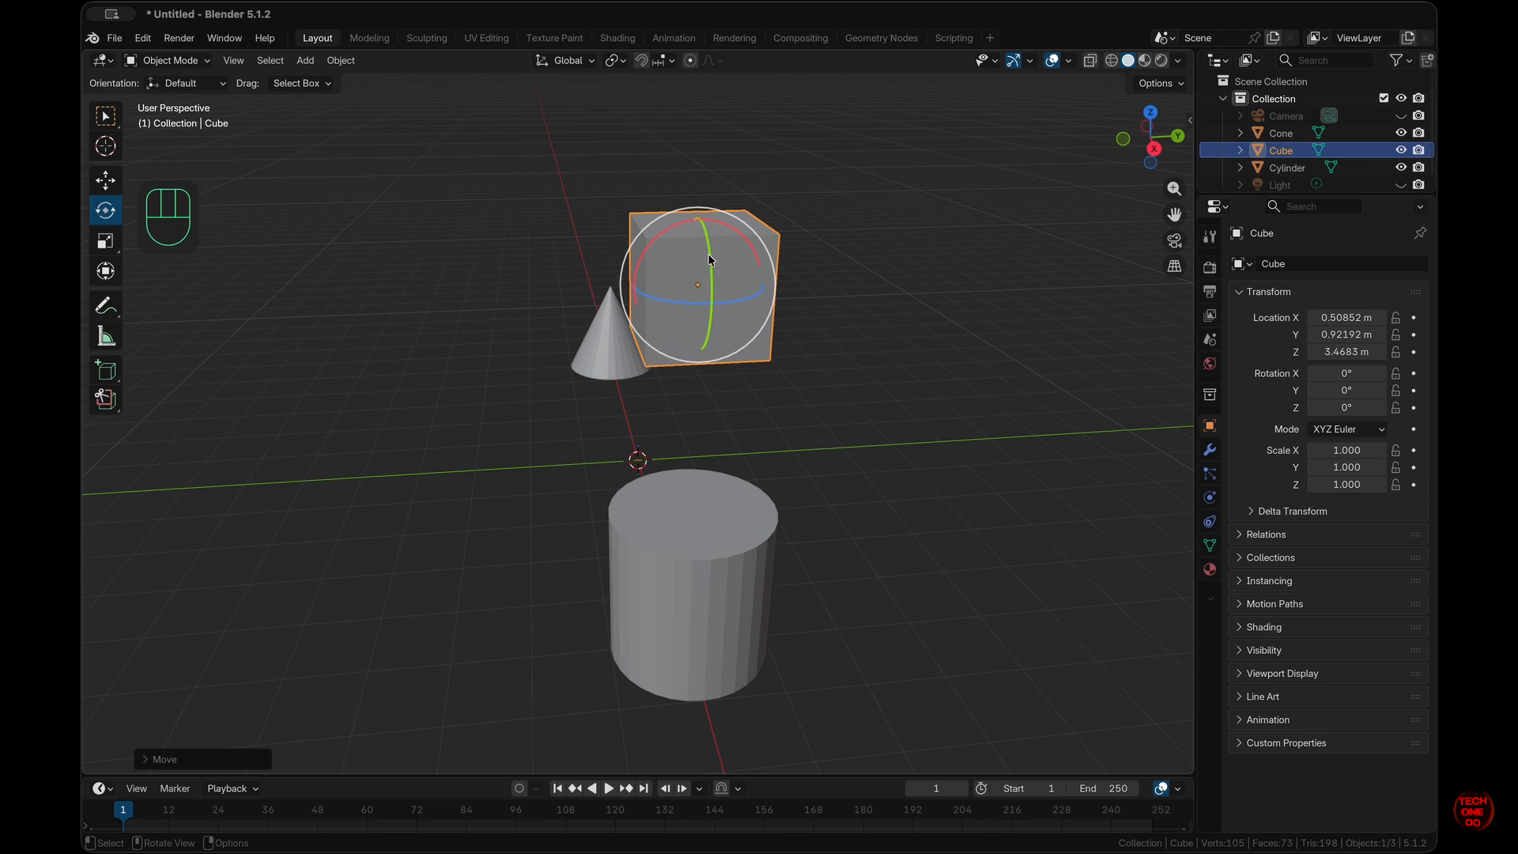
mouse_move(707, 261)
mouse_down()
mouse_move(706, 296)
mouse_move(715, 277)
mouse_up()
middle_drag(789, 289, 782, 278)
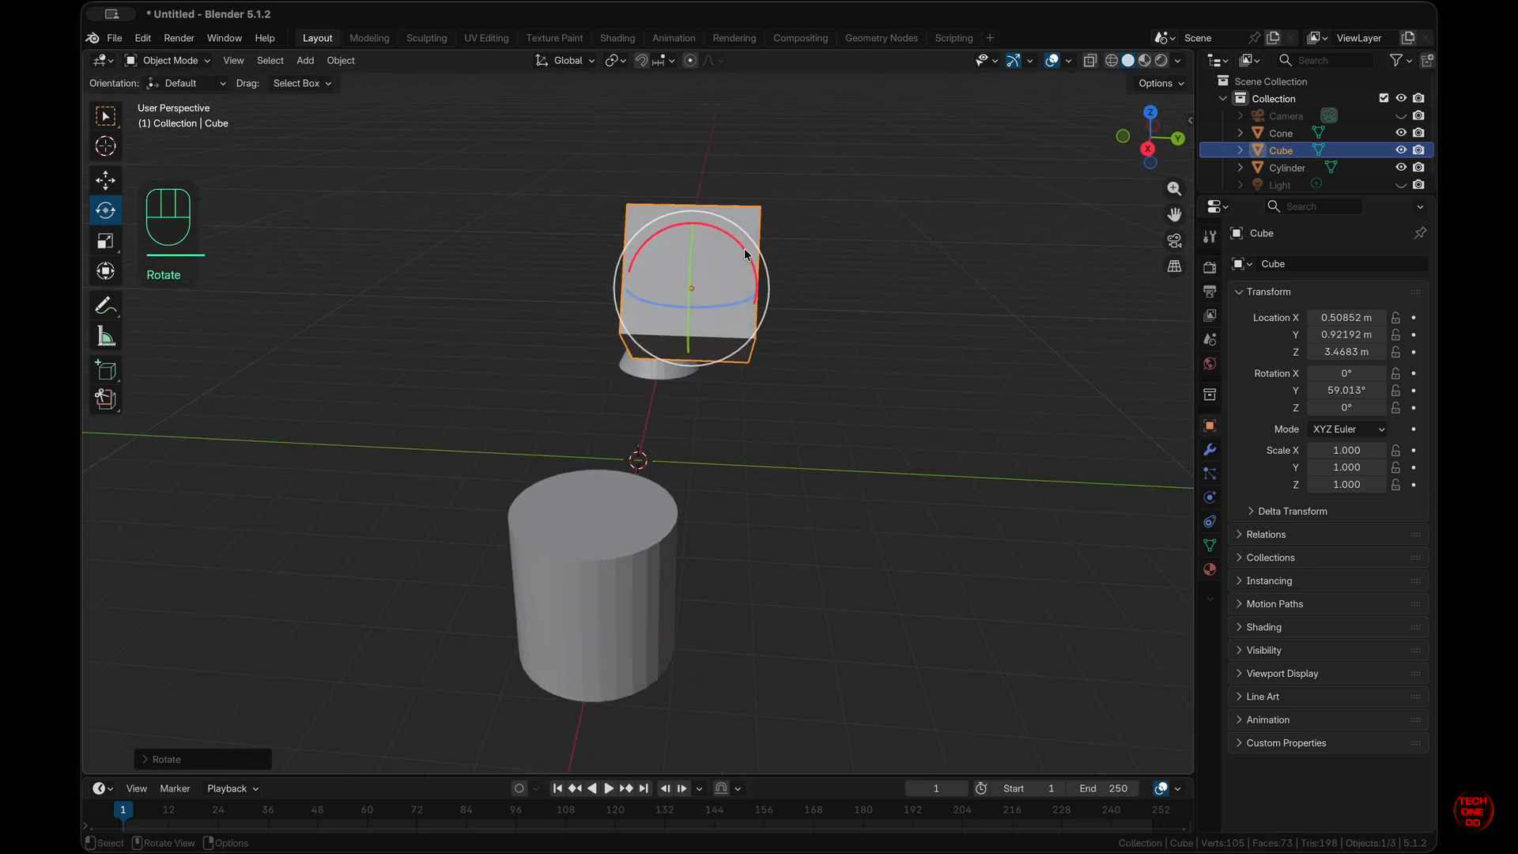
Rotate the cube about the global X and Z axes with the gizmo, to about -66.9°, 33.2°, -176.4° rotation.
drag(715, 237, 749, 278)
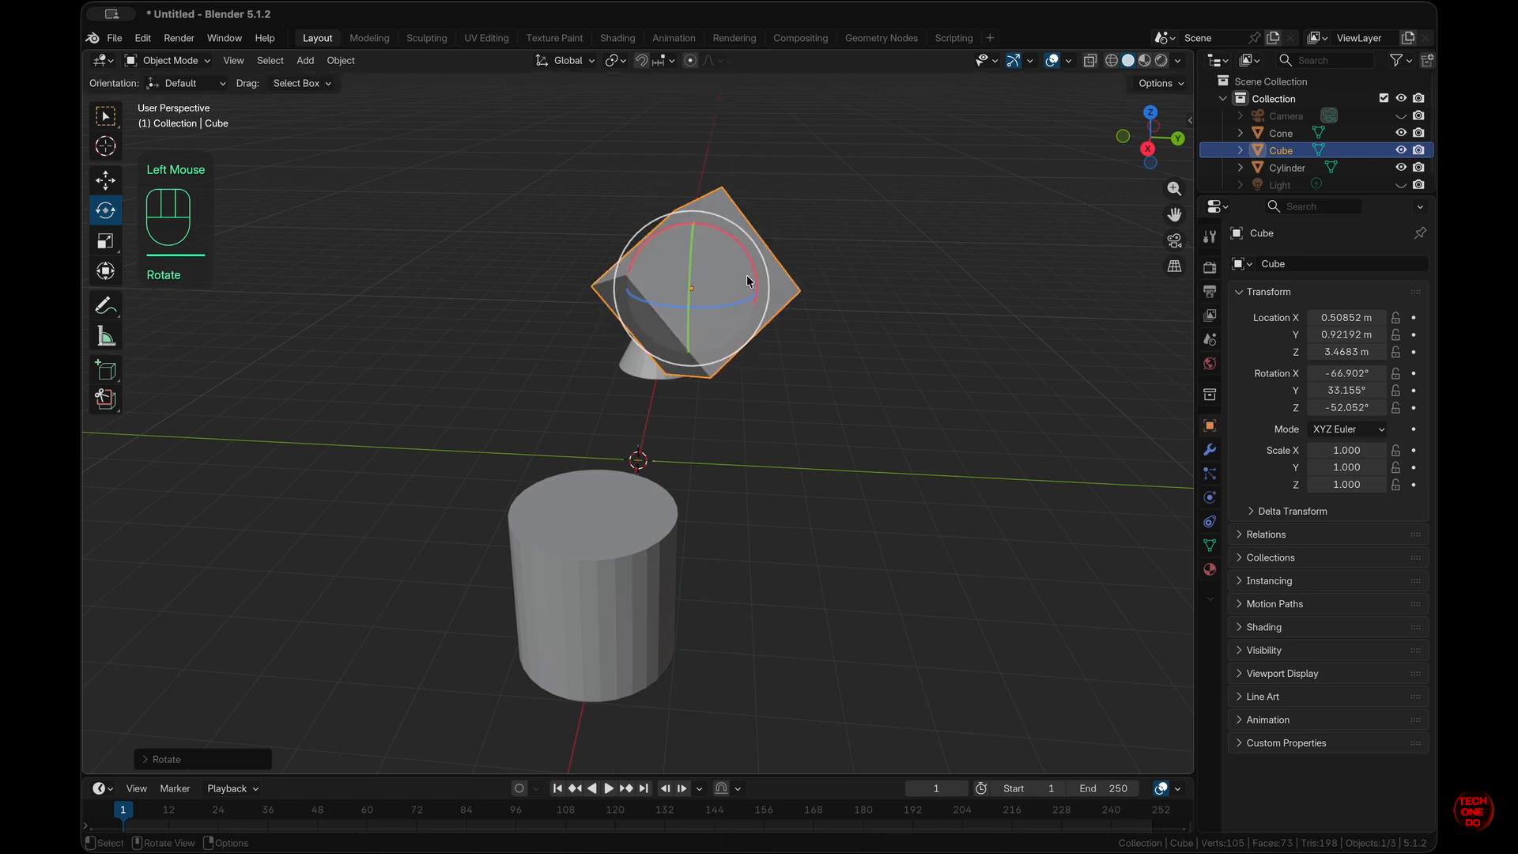
middle_drag(750, 278, 820, 310)
drag(715, 289, 636, 278)
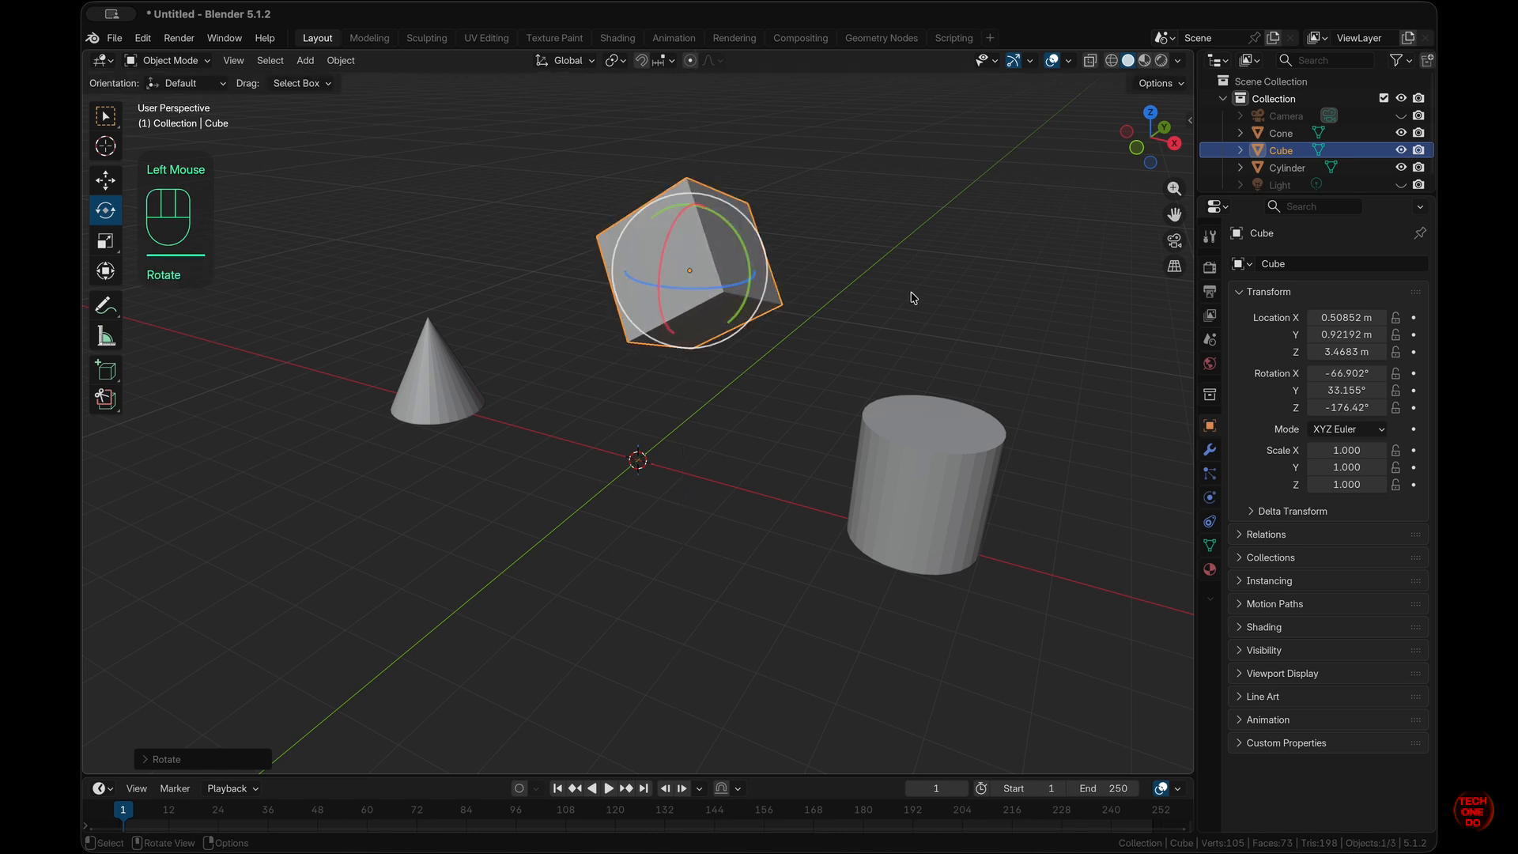
click(908, 295)
middle_drag(908, 295, 913, 297)
Clear the tilted cube's location, rotation and scale, and deselect it.
click(669, 266)
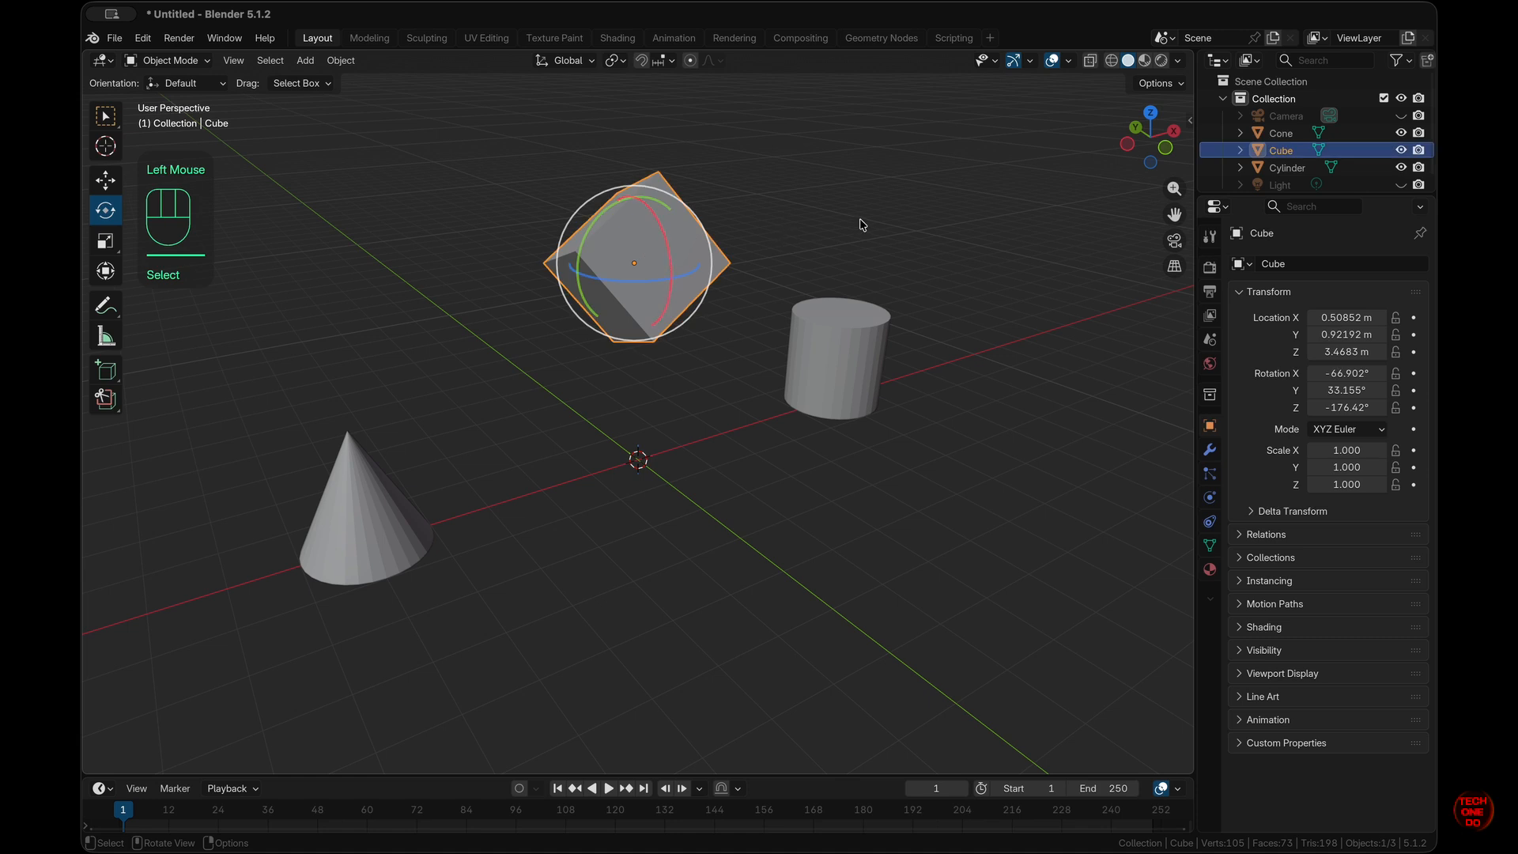
key(alt)
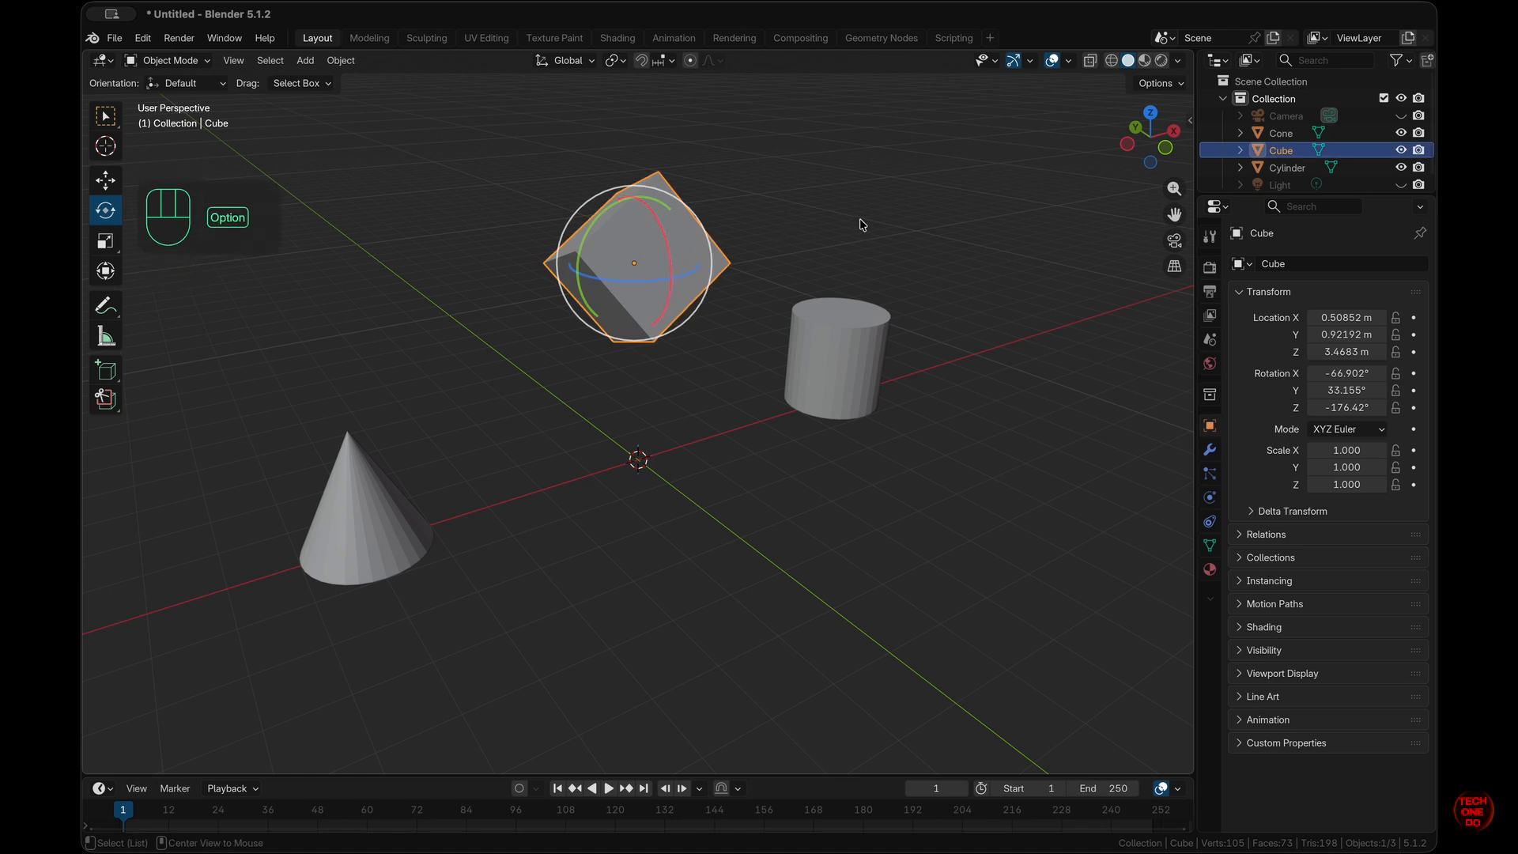
key(alt+g)
key(alt+r)
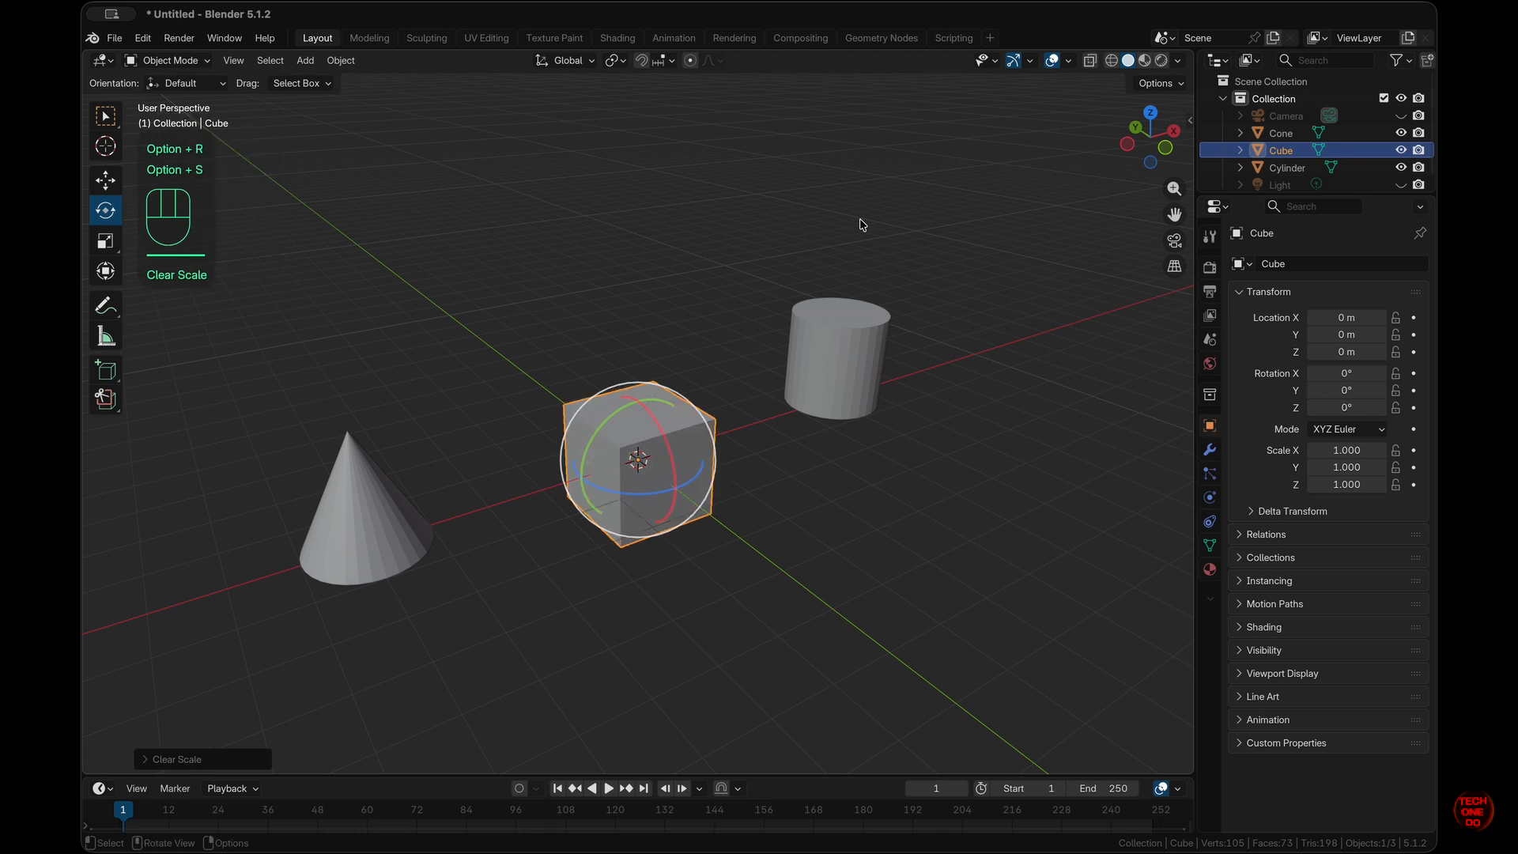
click(877, 457)
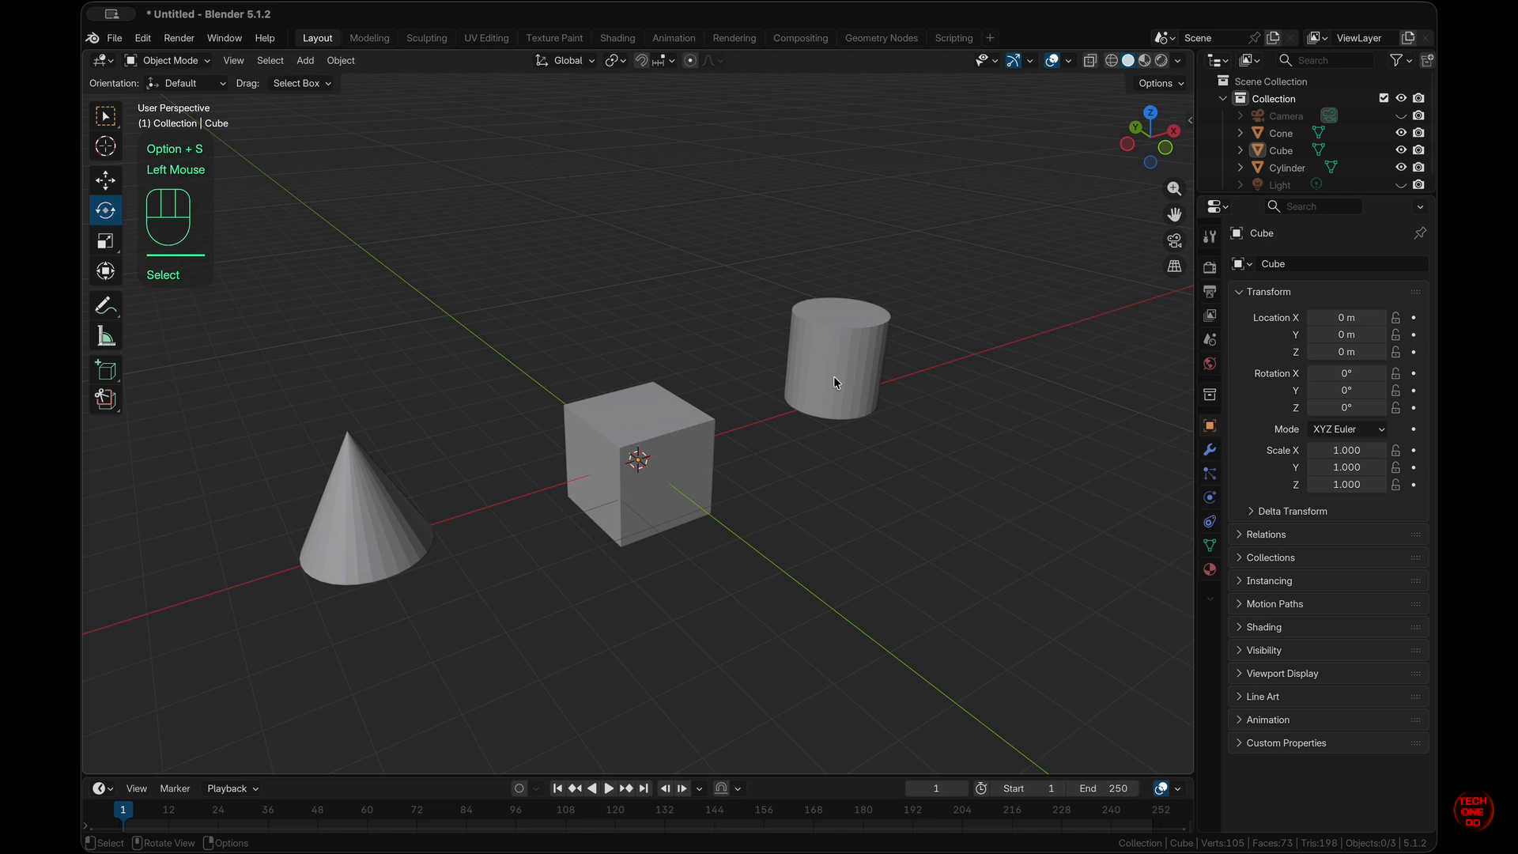
Move the cube 1 m up along the global Z axis and deselect it.
scroll(833, 376, right, 5)
scroll(835, 383, right, 1)
click(654, 490)
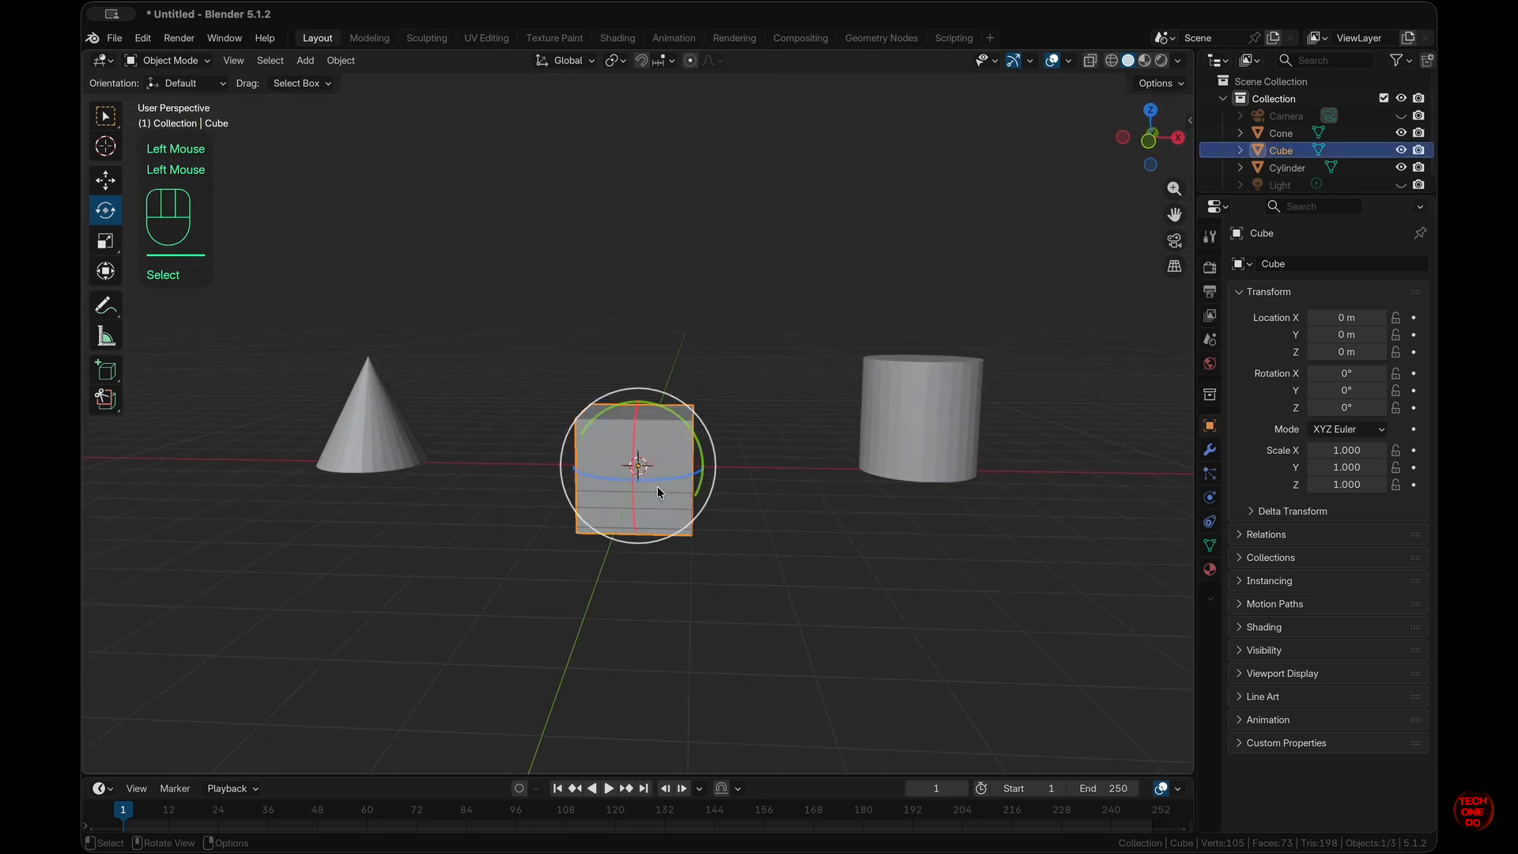
key(g)
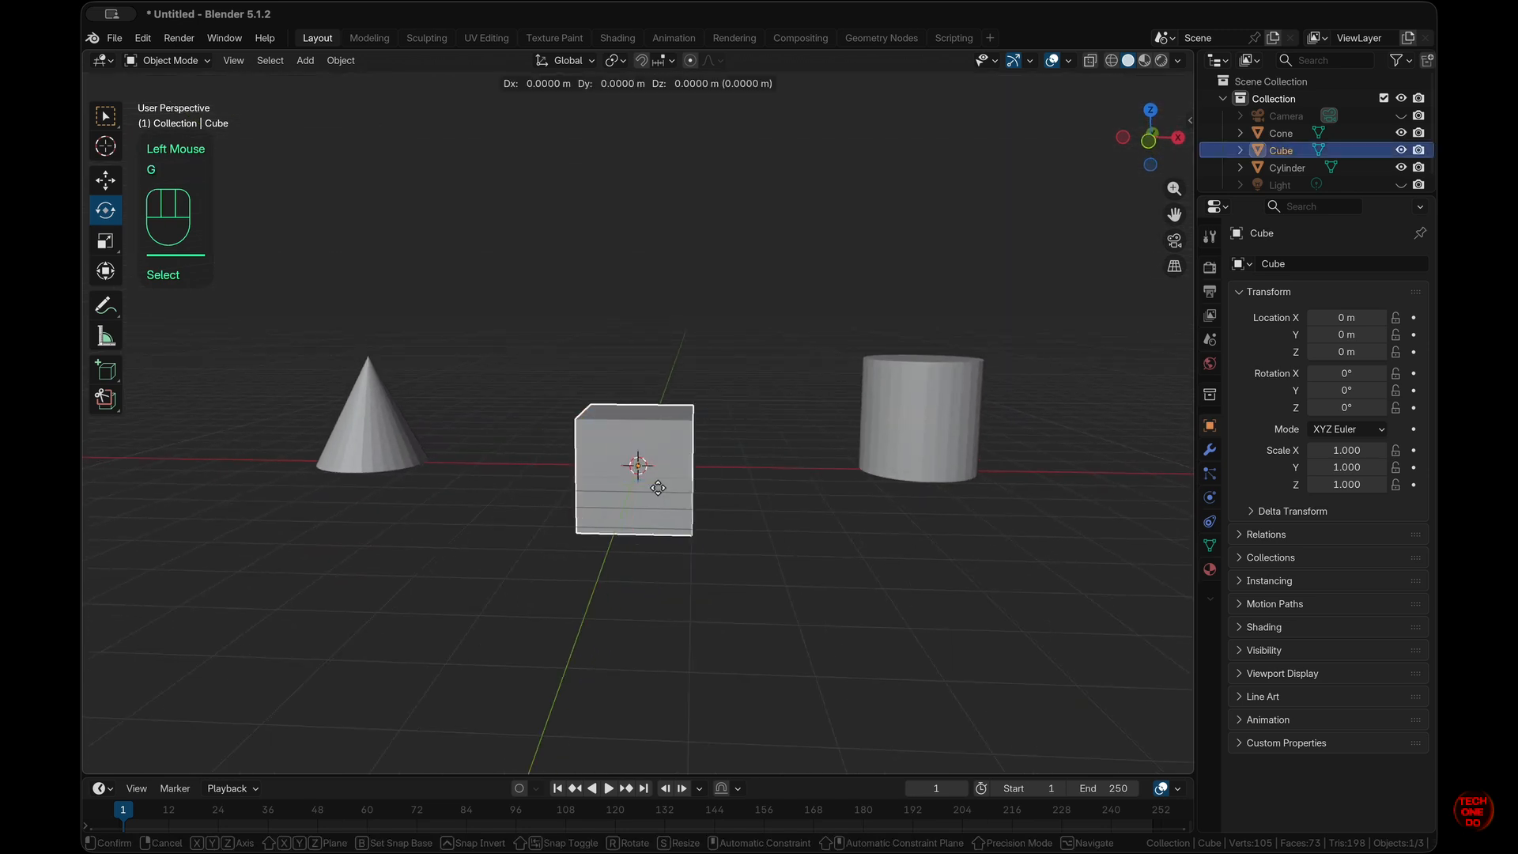
key(z)
key(KP_1)
key(KP_Enter)
click(780, 508)
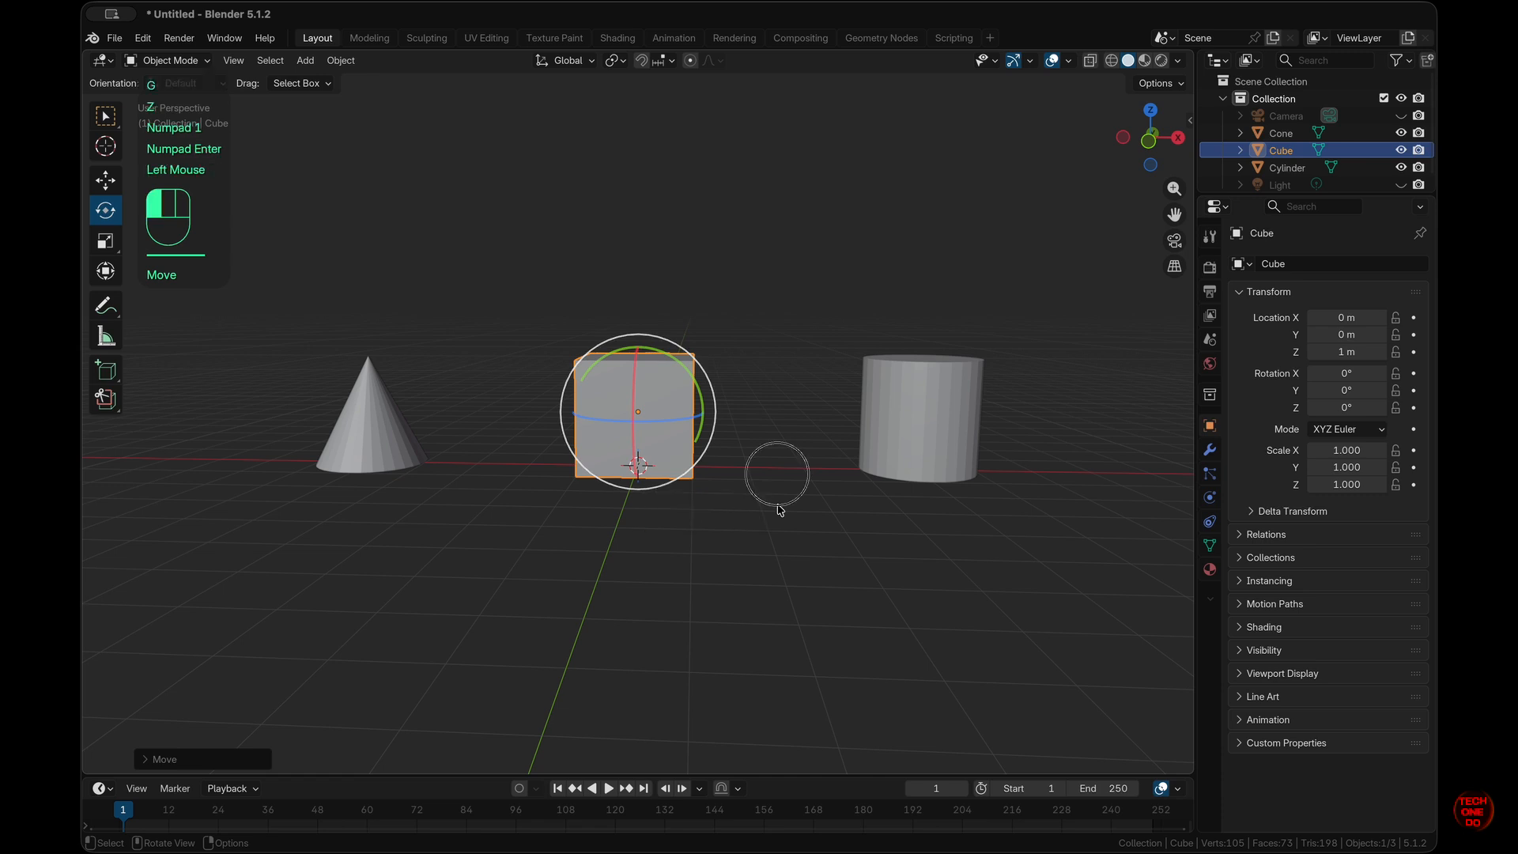
scroll(780, 510, left, 1)
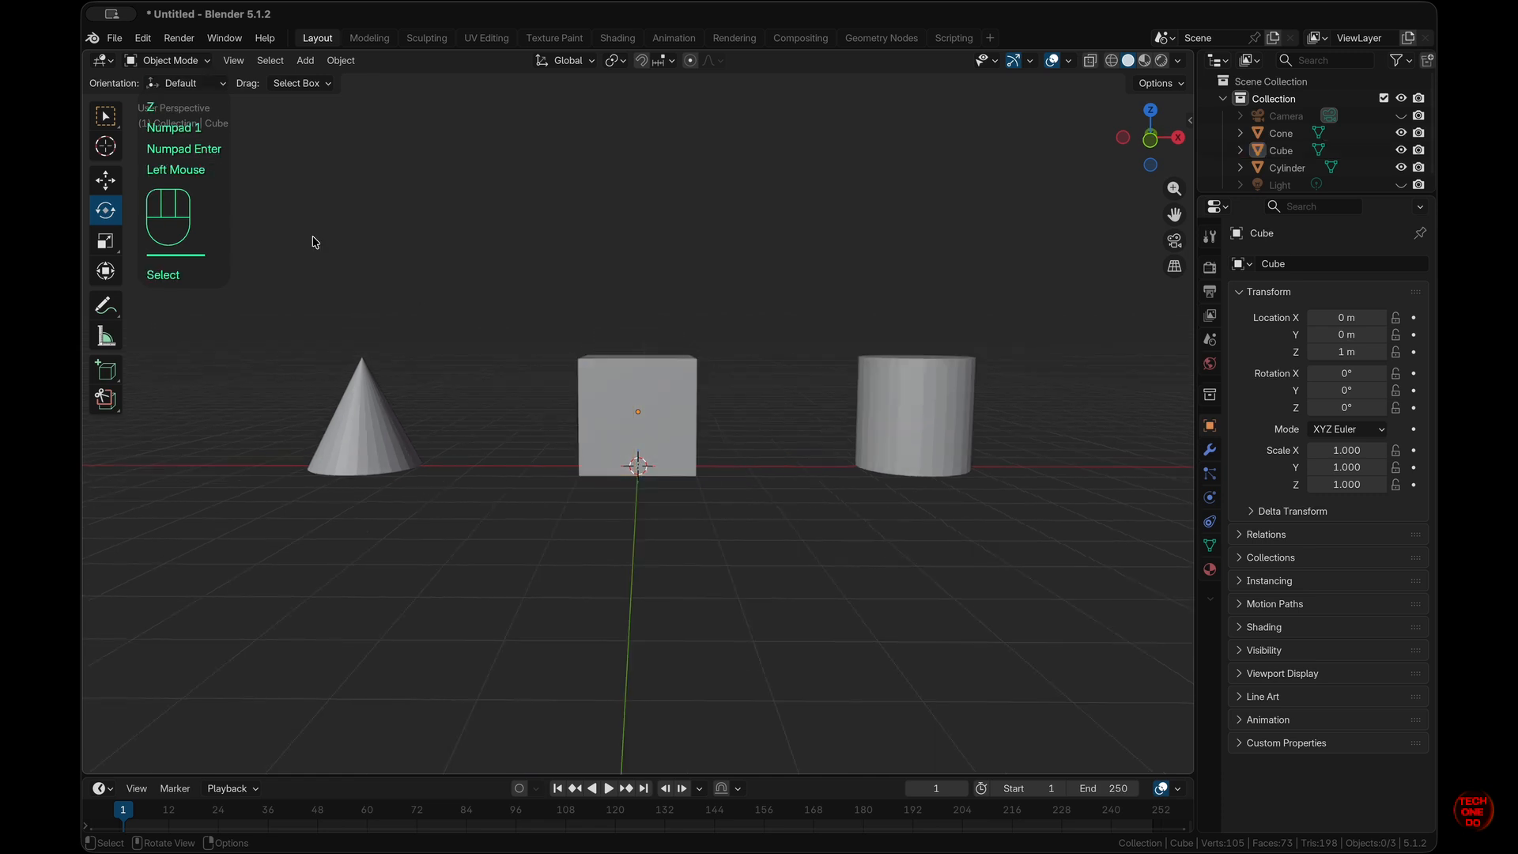
Use the Scale tool's gizmo to scale the cube separately along each axis, to about X 1.097, Y 0.581 and Z 0.884.
click(108, 243)
click(639, 425)
middle_drag(639, 425, 764, 403)
mouse_move(705, 417)
mouse_down()
mouse_move(791, 413)
mouse_move(710, 417)
mouse_up()
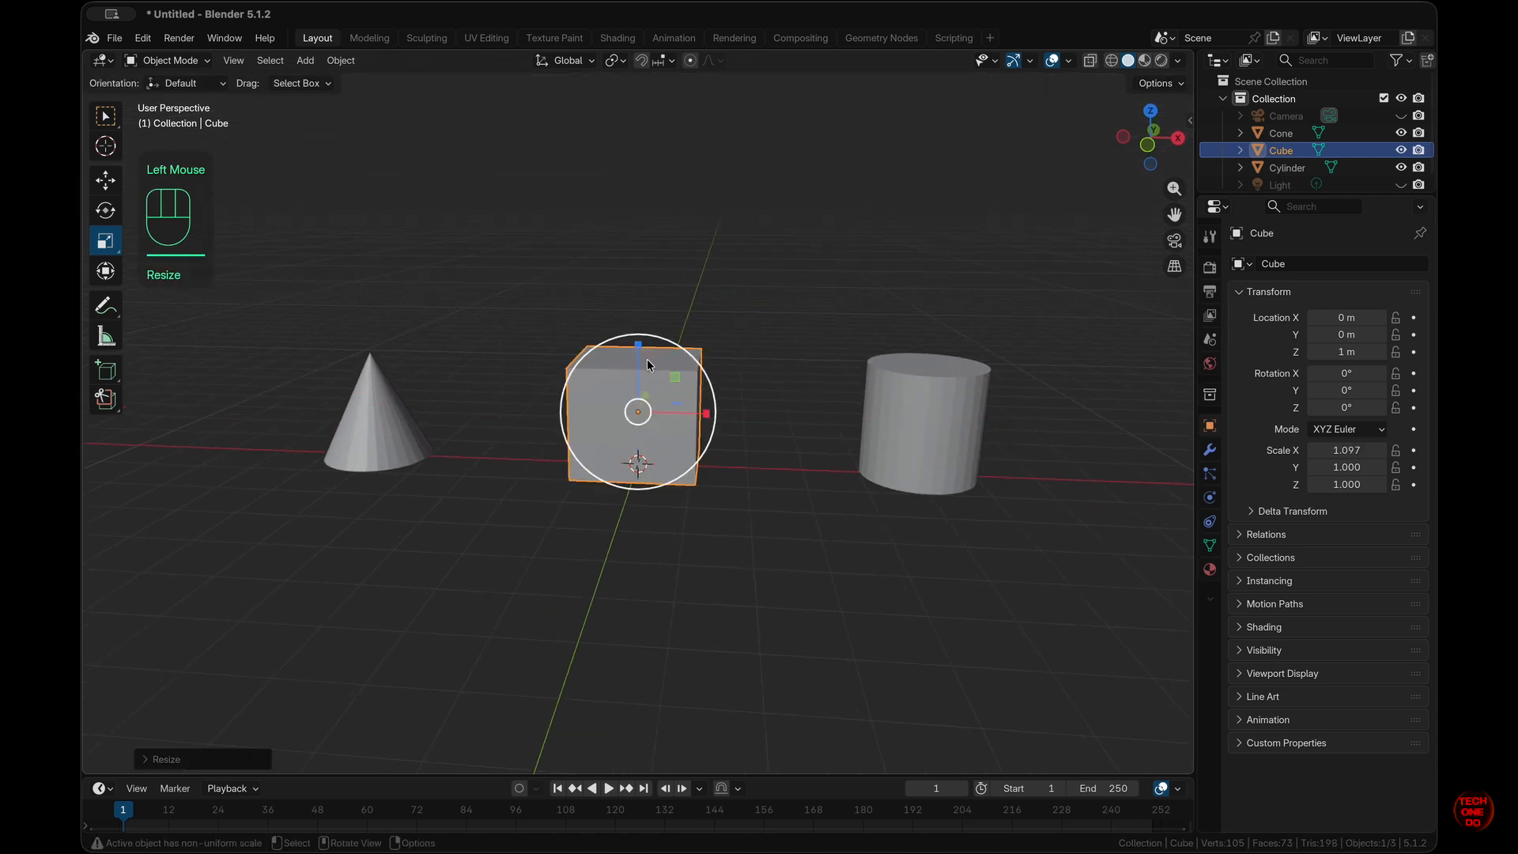
mouse_move(641, 354)
mouse_down()
mouse_move(637, 235)
mouse_move(637, 356)
mouse_up()
middle_drag(734, 392, 593, 393)
mouse_move(706, 415)
mouse_down()
mouse_move(826, 418)
mouse_move(681, 417)
mouse_up()
middle_drag(680, 418, 844, 407)
Clear the unevenly scaled cube's scale.
key(alt)
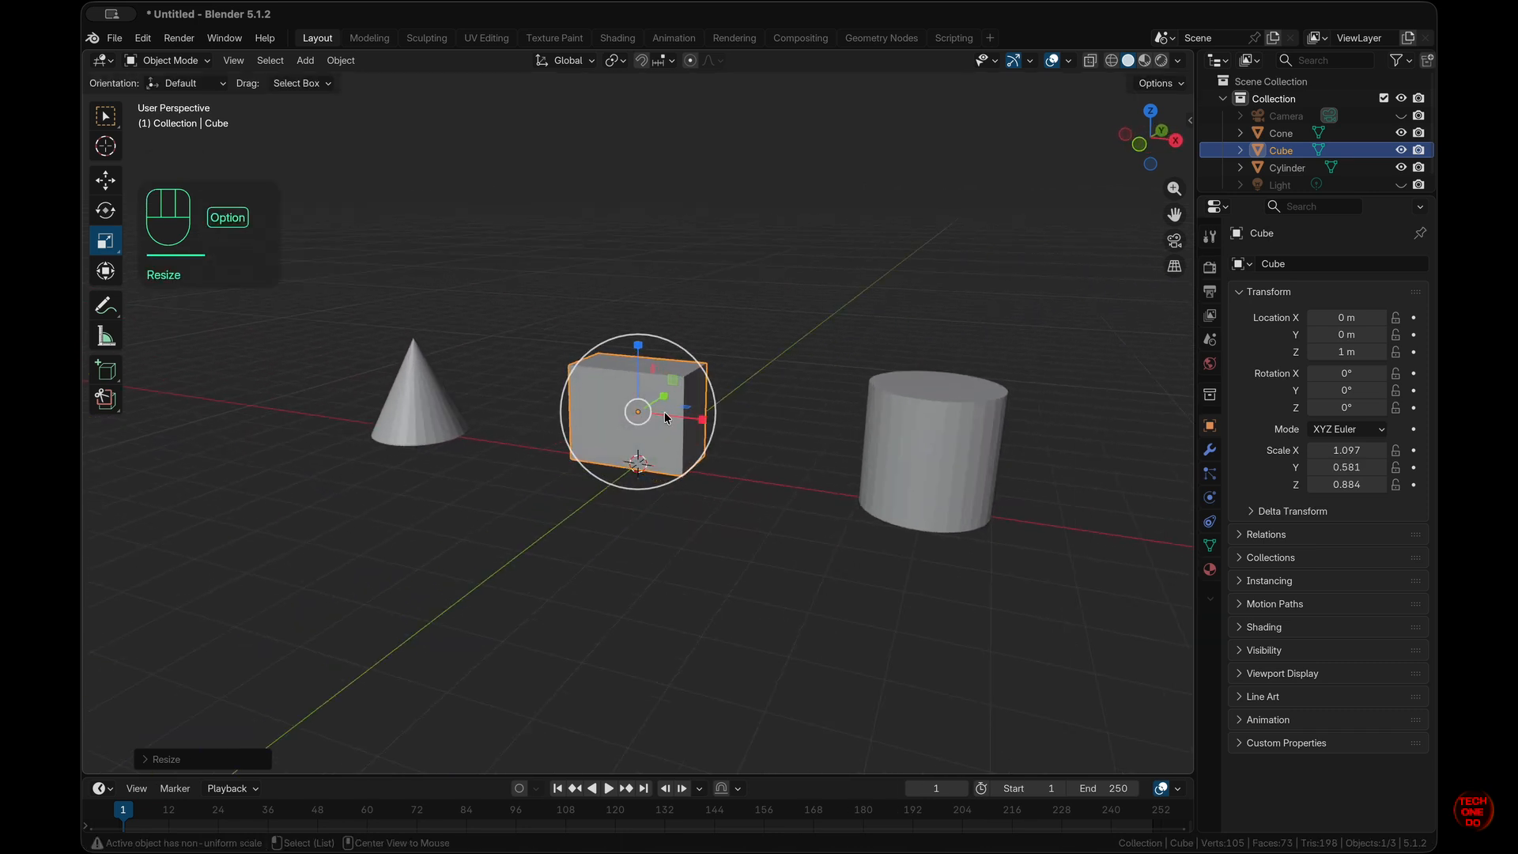
key(alt+s)
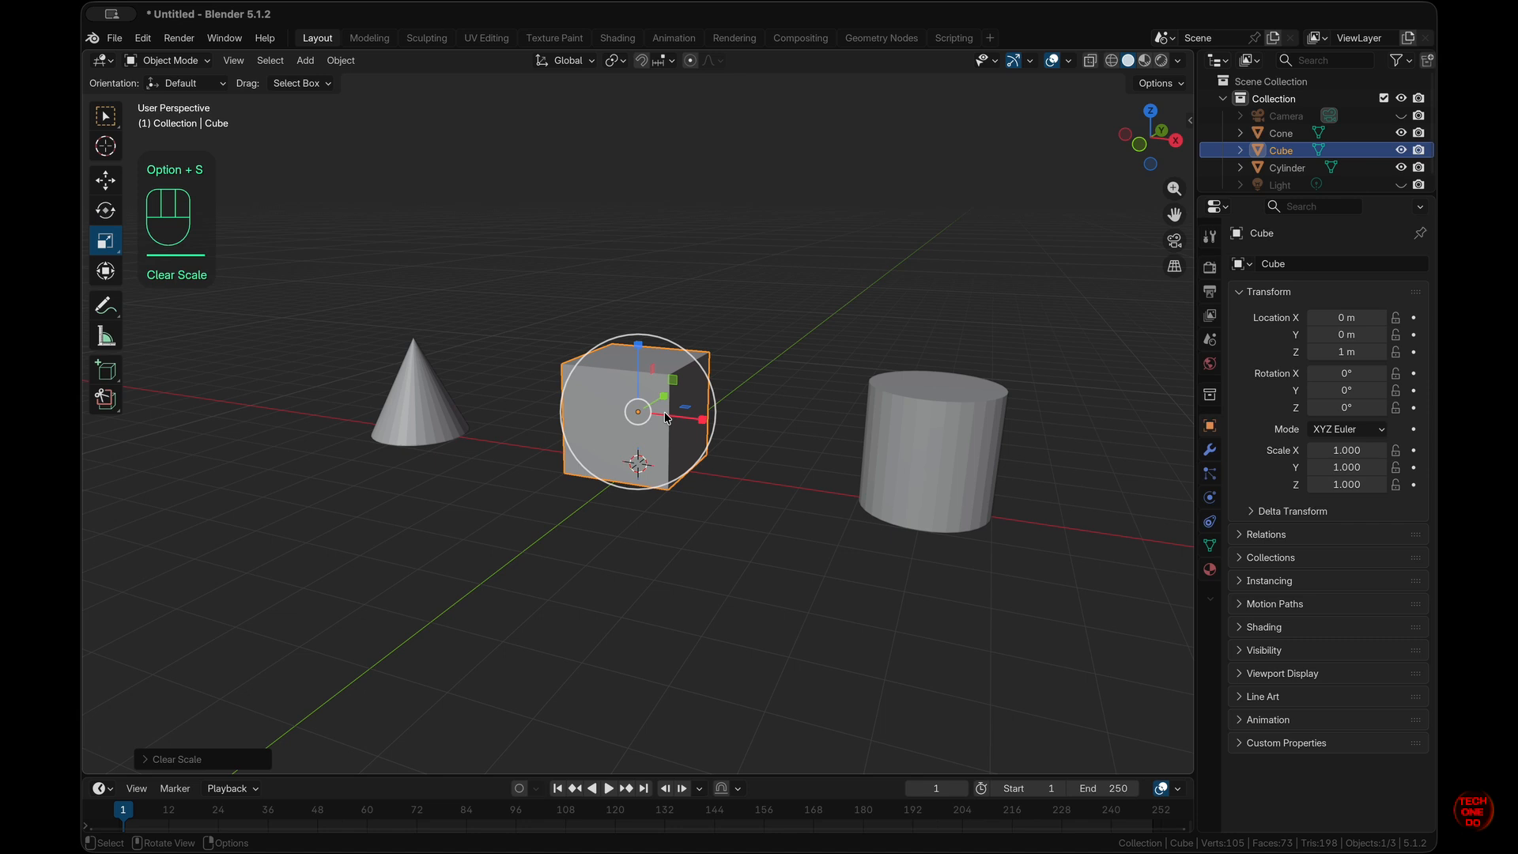
key(KP_1)
Scale the cube in the XZ plane with the gizmo to about 3.253, and clear its scale.
middle_drag(665, 417, 665, 417)
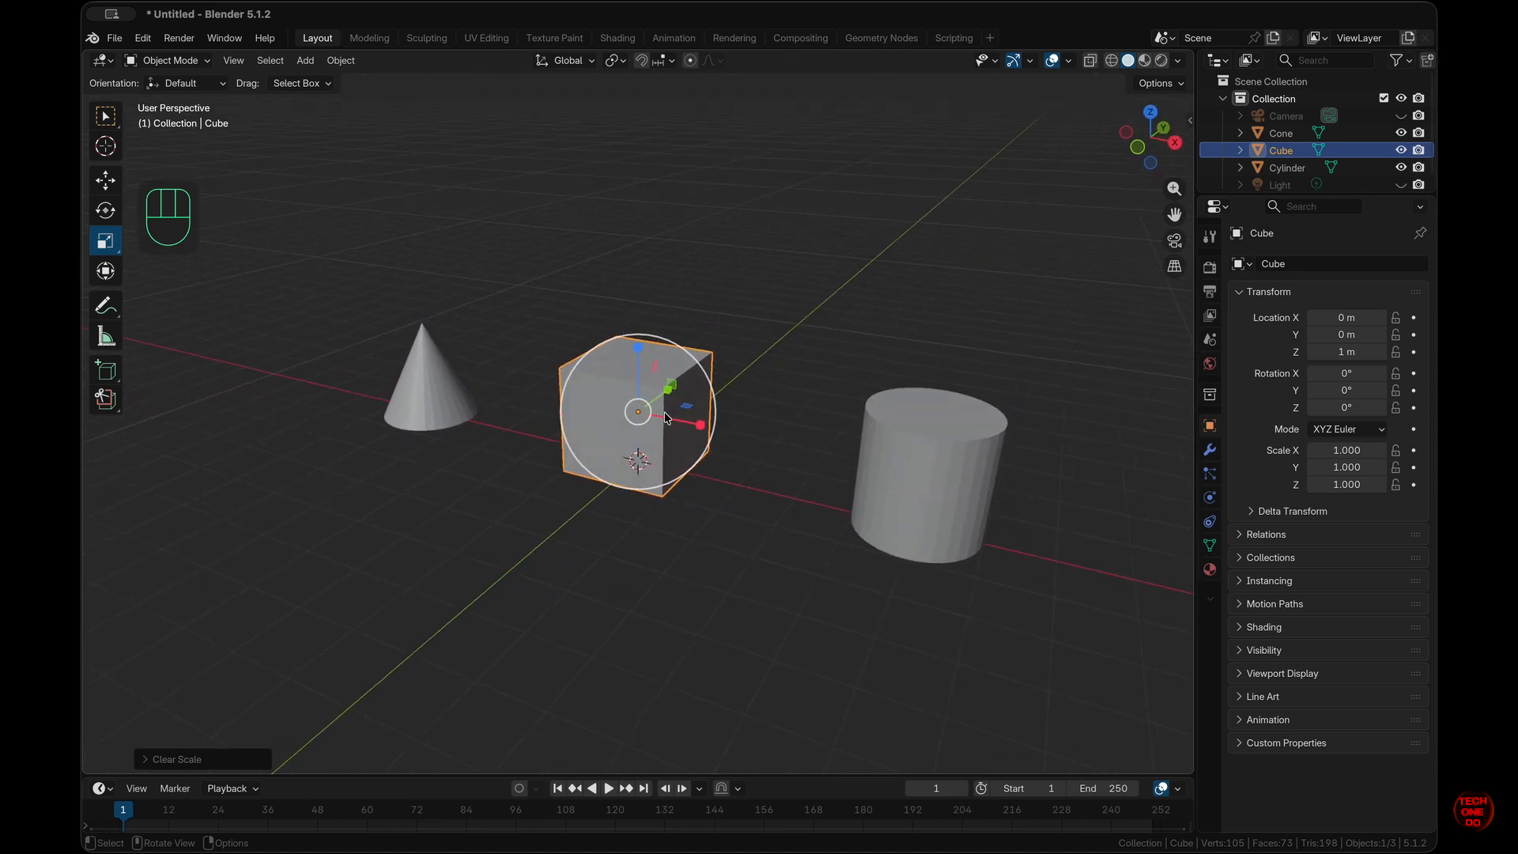
mouse_move(757, 419)
middle_down()
mouse_move(732, 410)
mouse_move(742, 419)
middle_up()
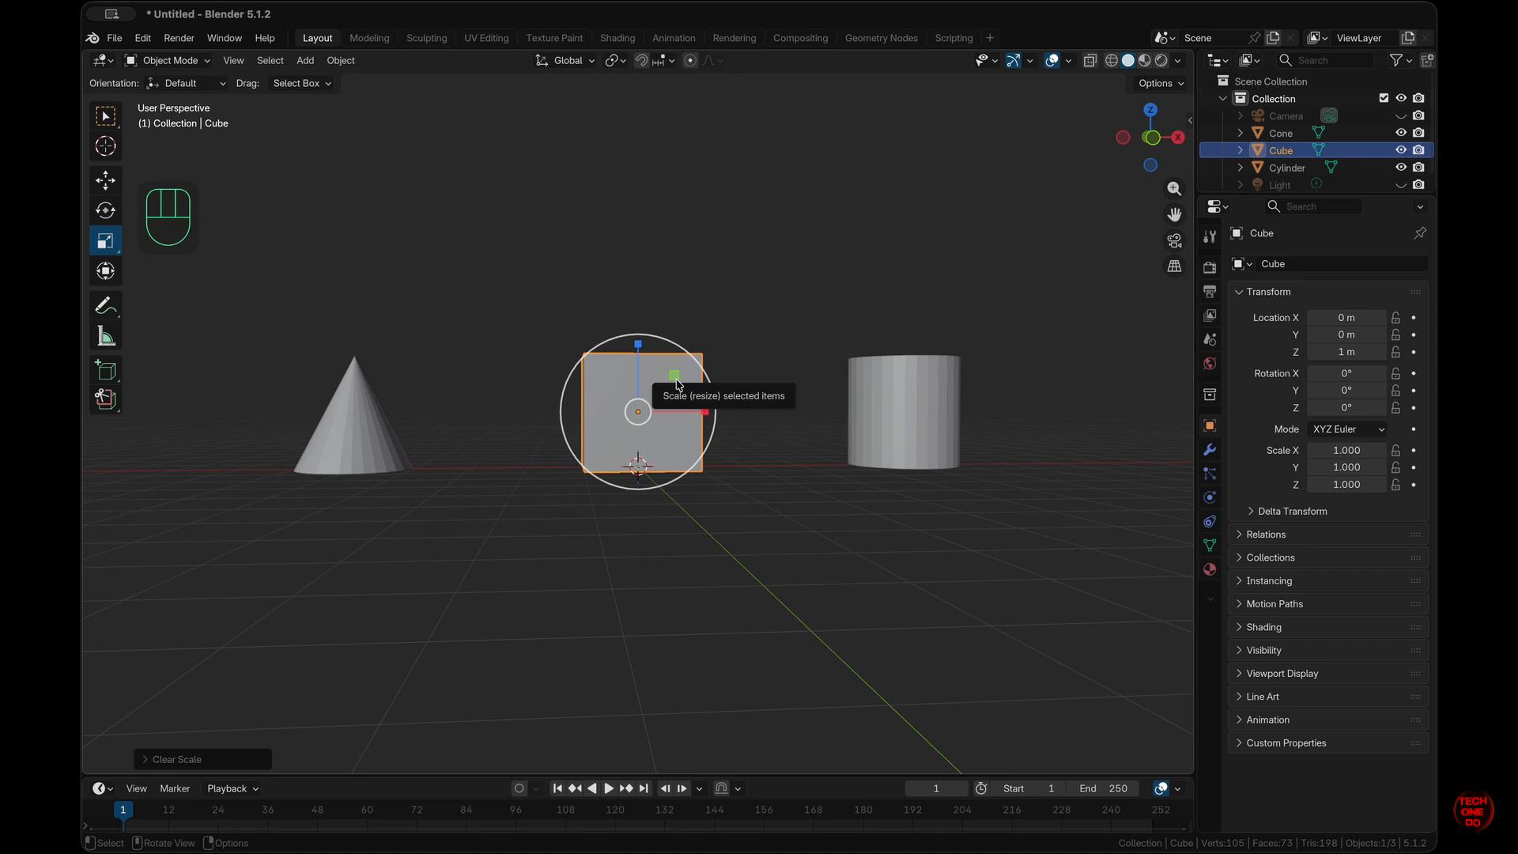
middle_drag(677, 385, 677, 385)
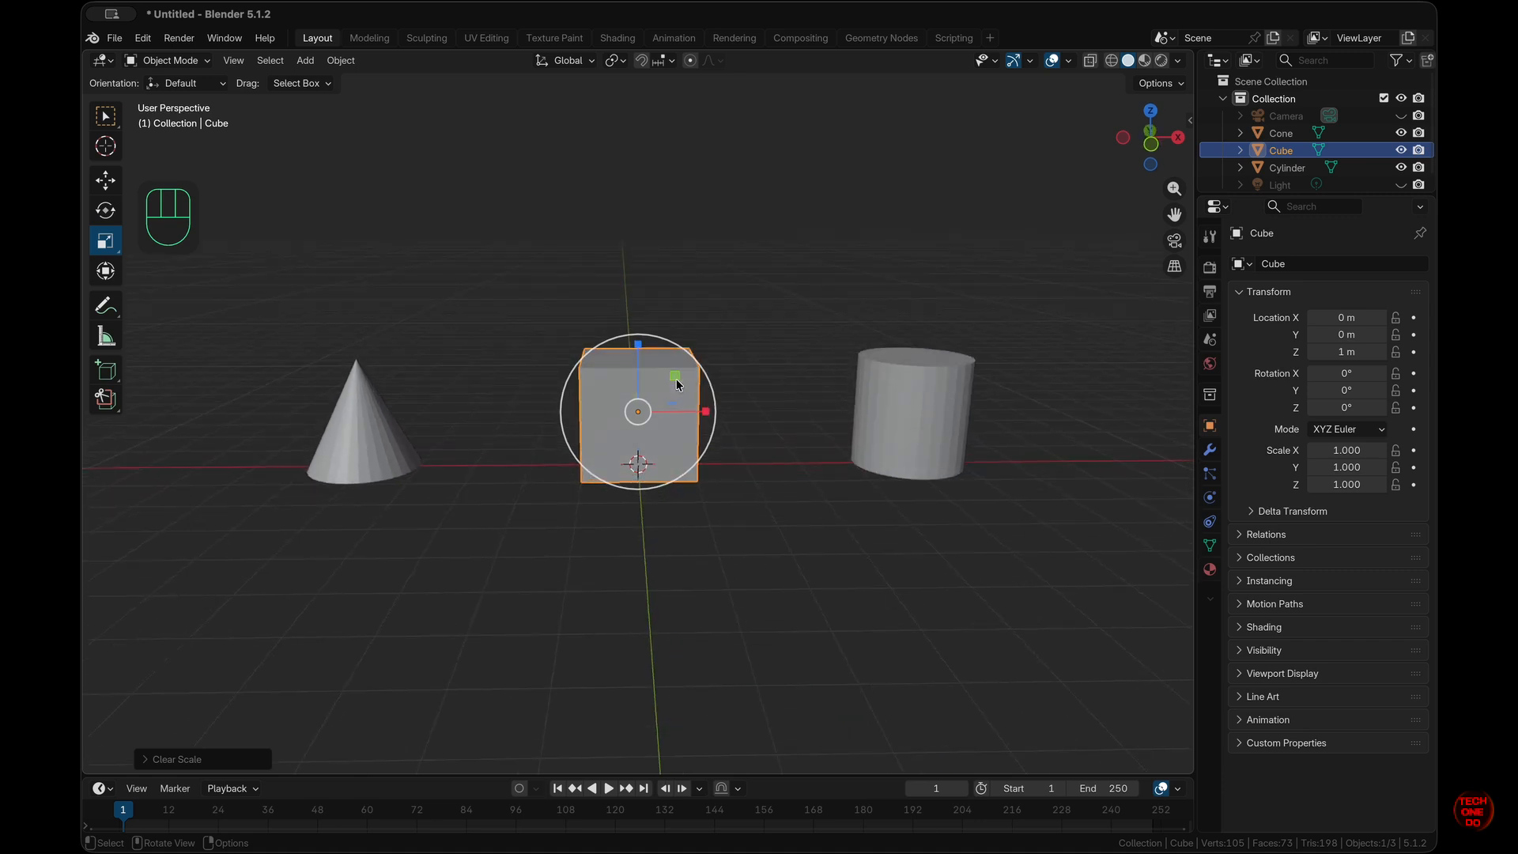
drag(675, 380, 759, 372)
middle_drag(759, 372, 760, 373)
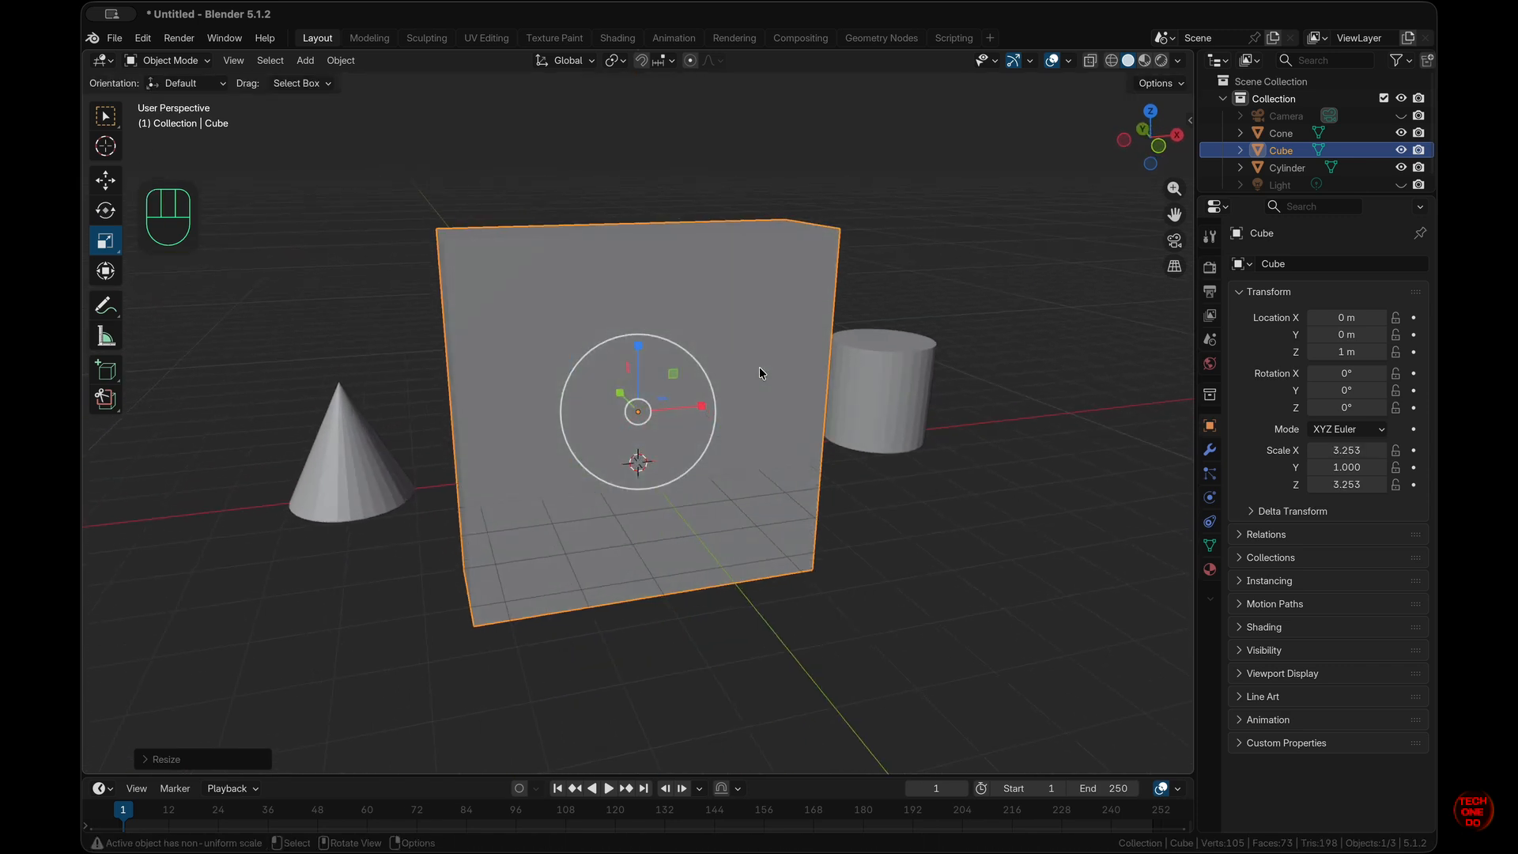
key(alt+s)
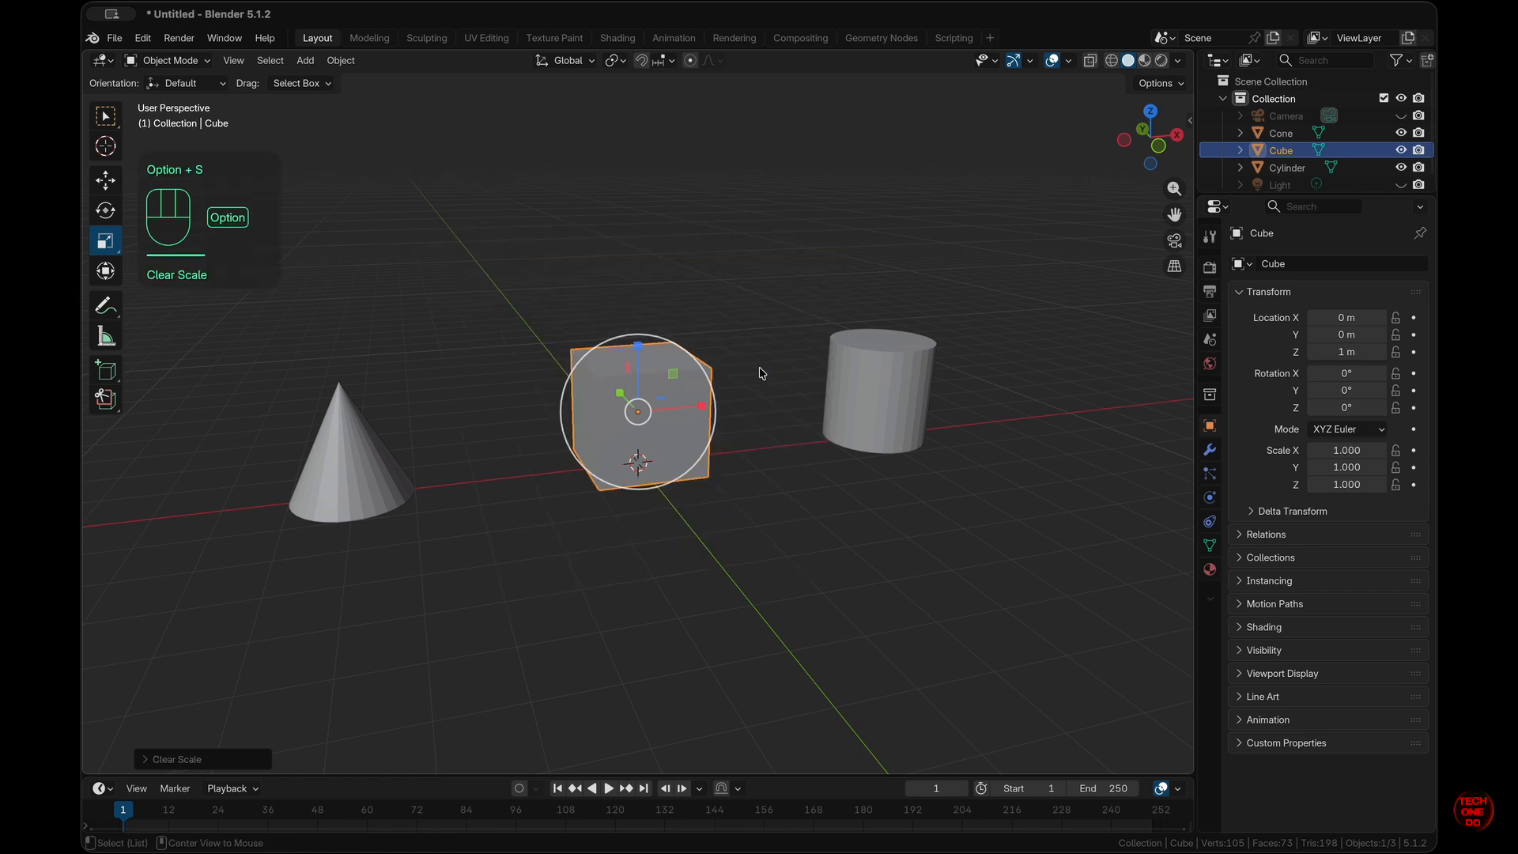
Scale the cube in the YZ plane with the gizmo to about 3.055, and clear its scale.
middle_drag(759, 373, 762, 372)
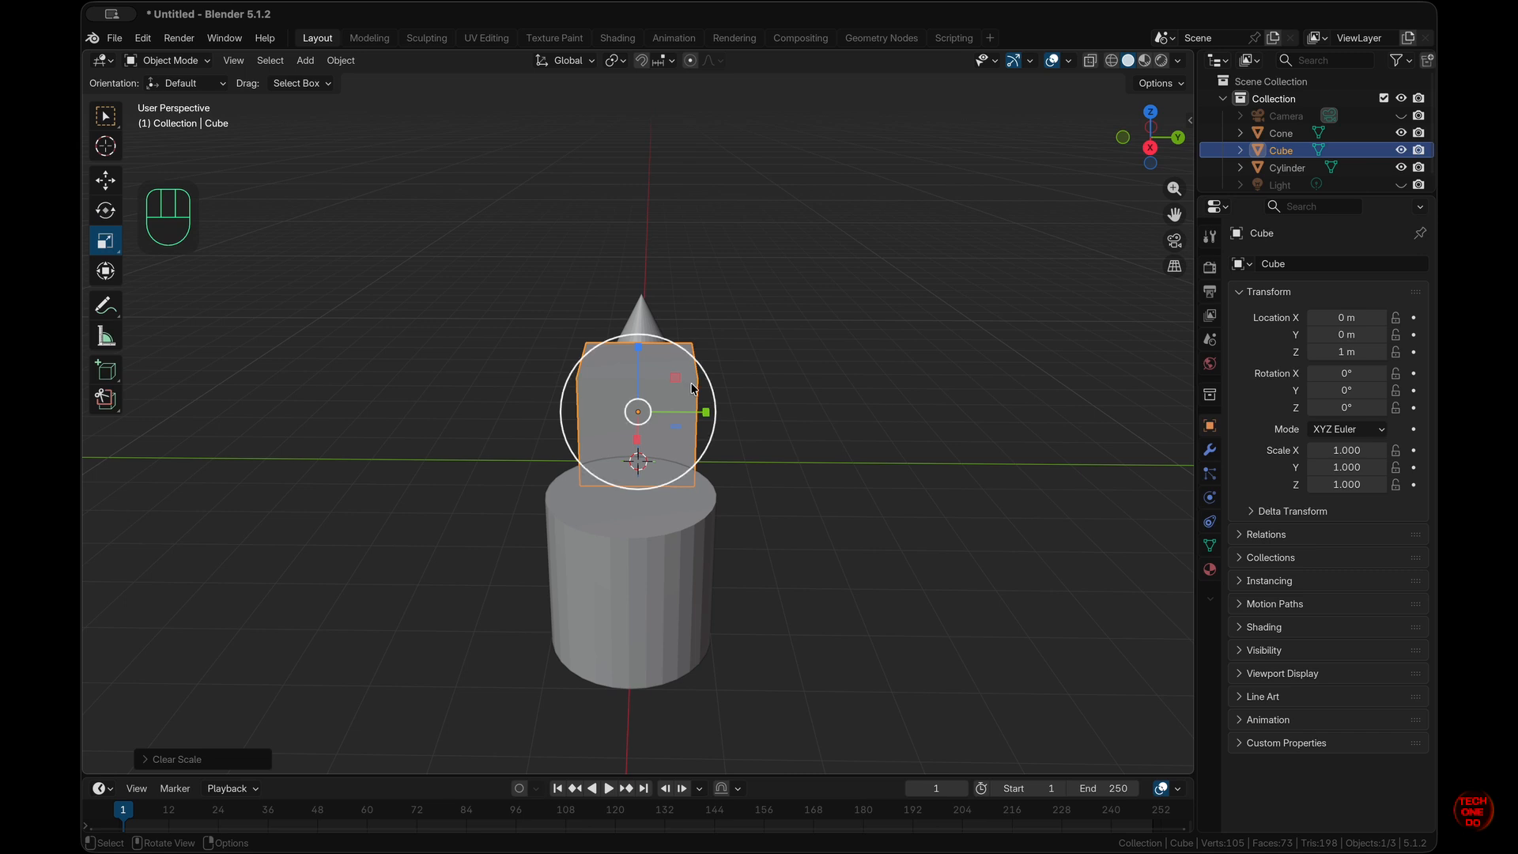
drag(676, 378, 797, 385)
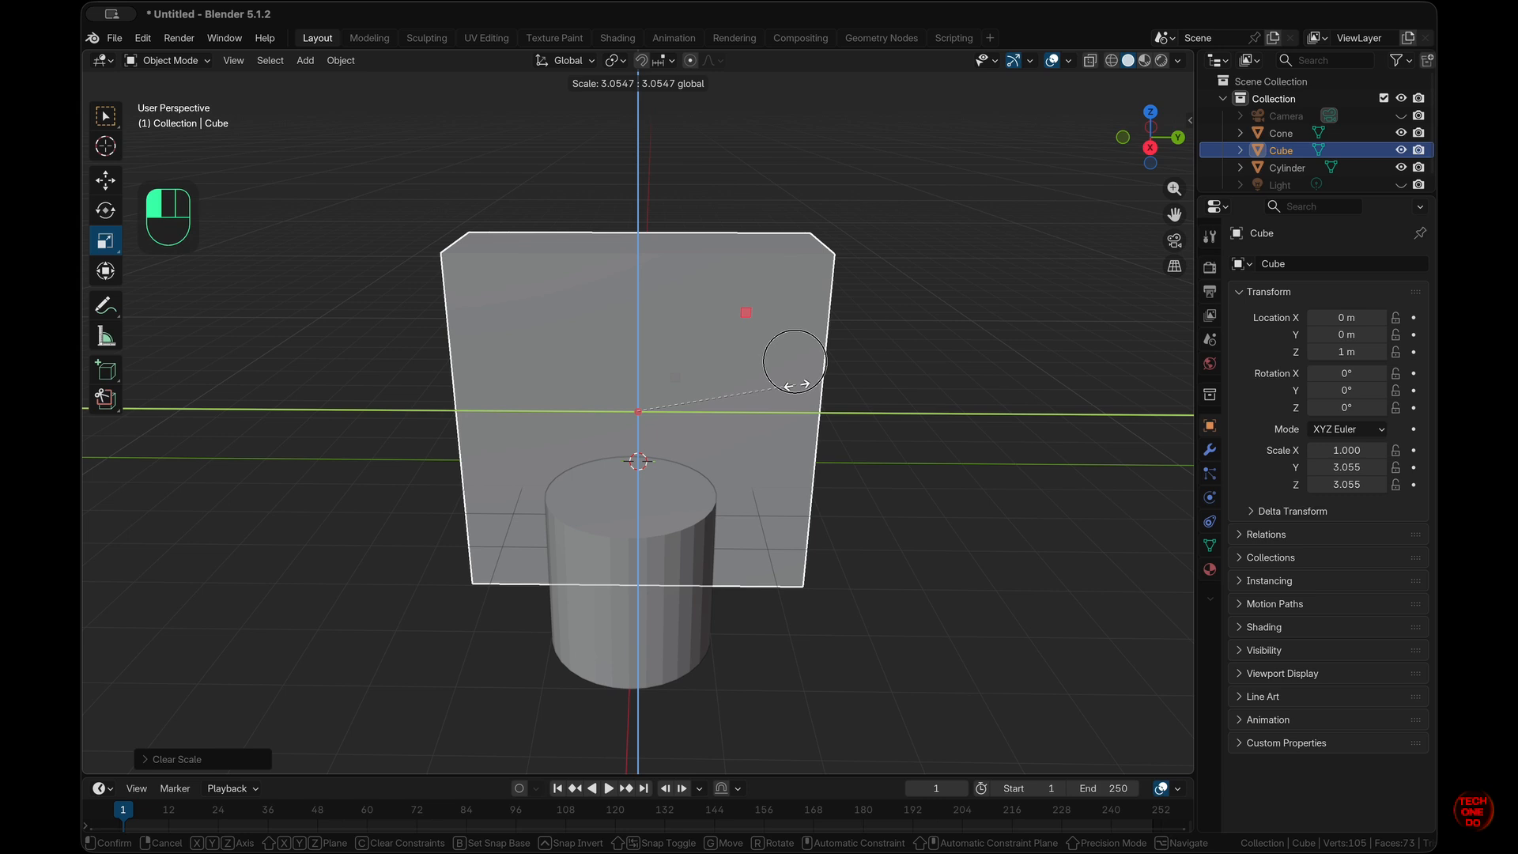
drag(796, 385, 795, 382)
scroll(689, 387, right, 10)
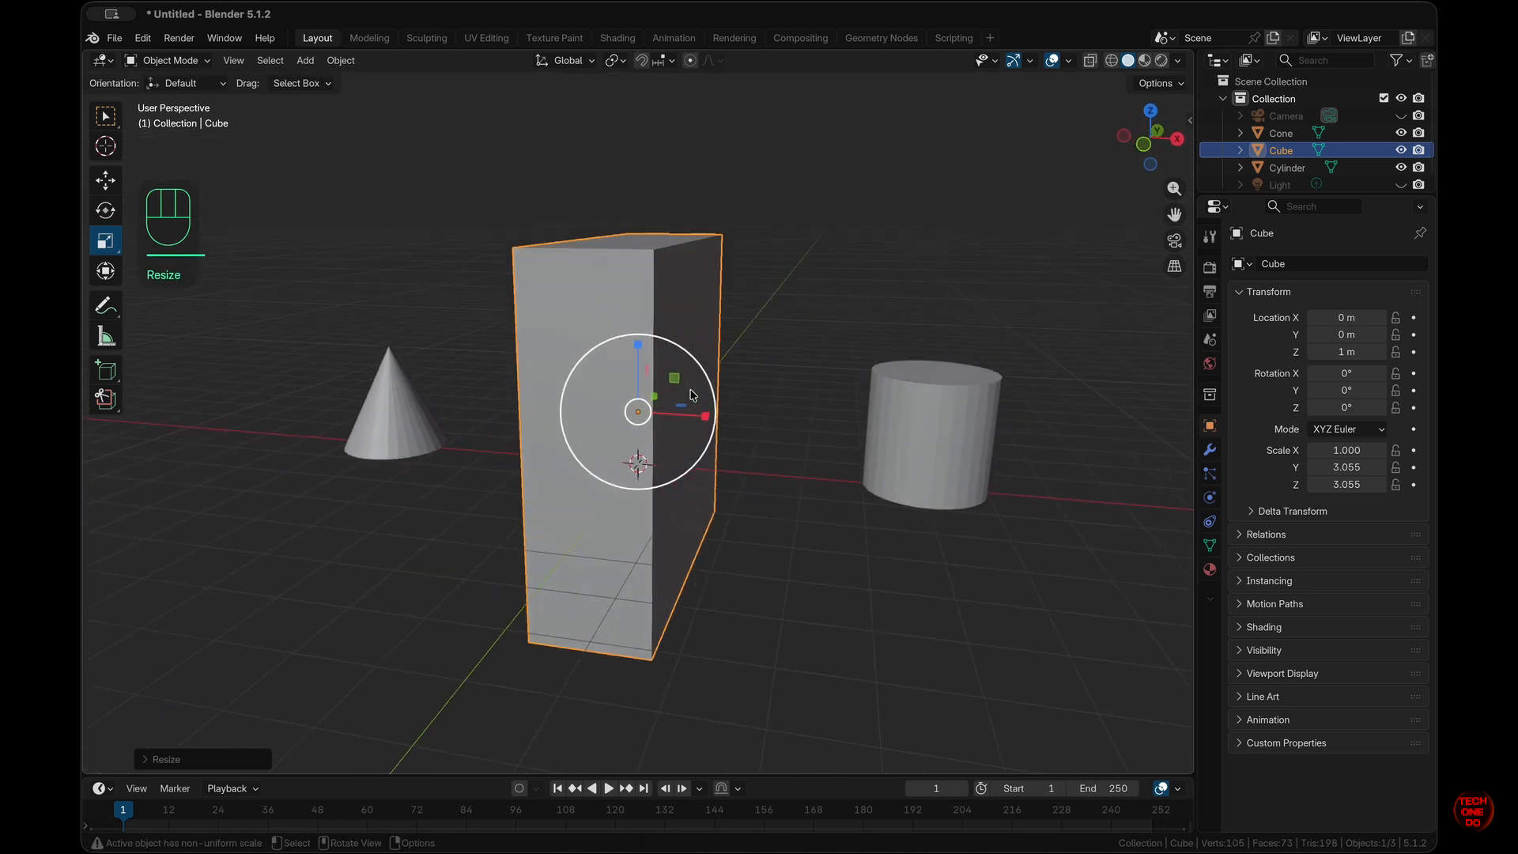
scroll(690, 394, right, 5)
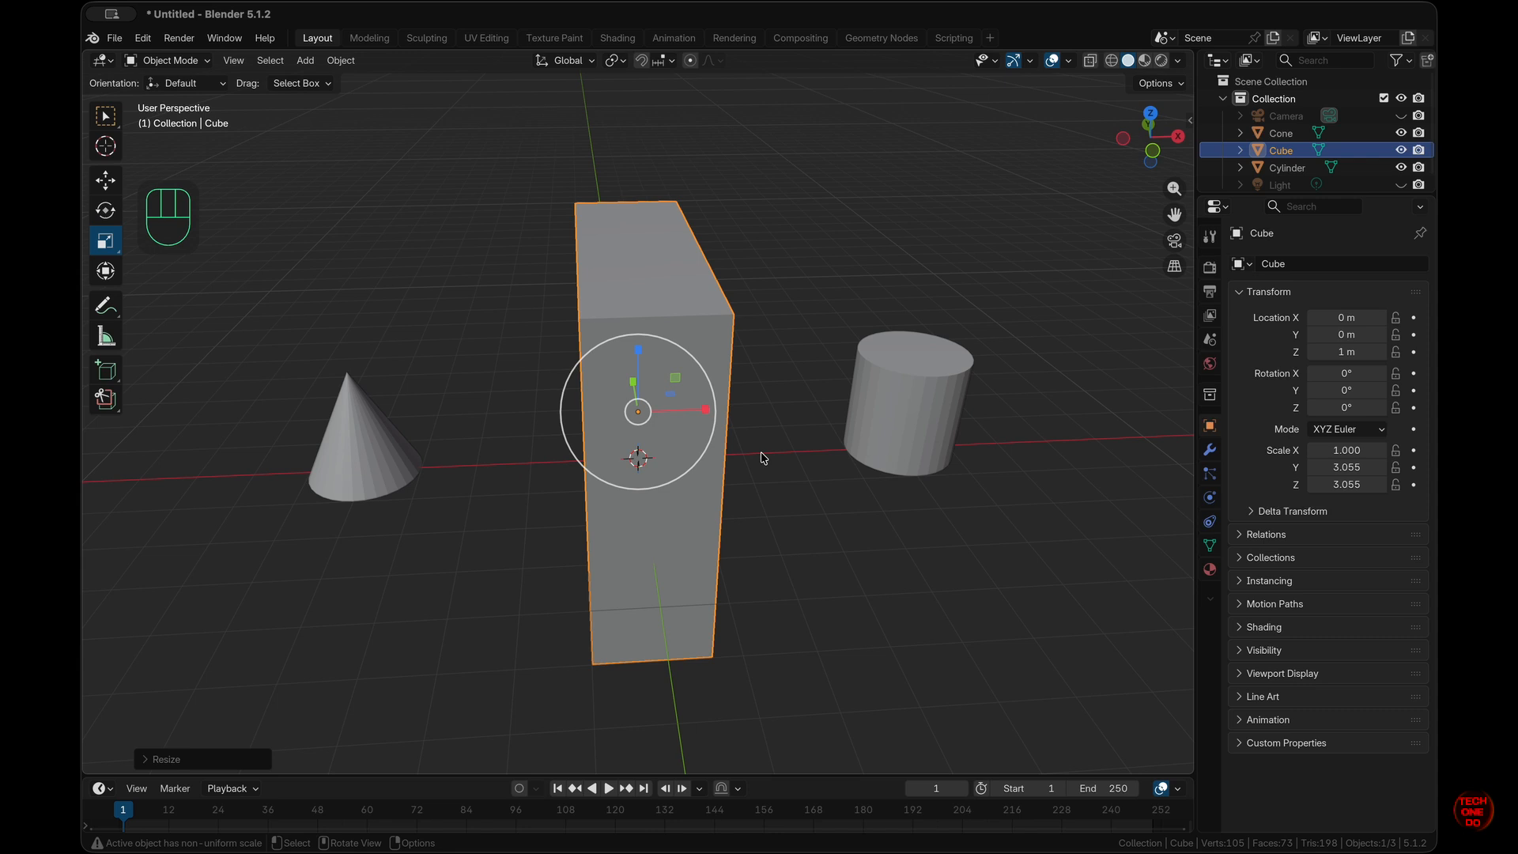
scroll(761, 457, right, 5)
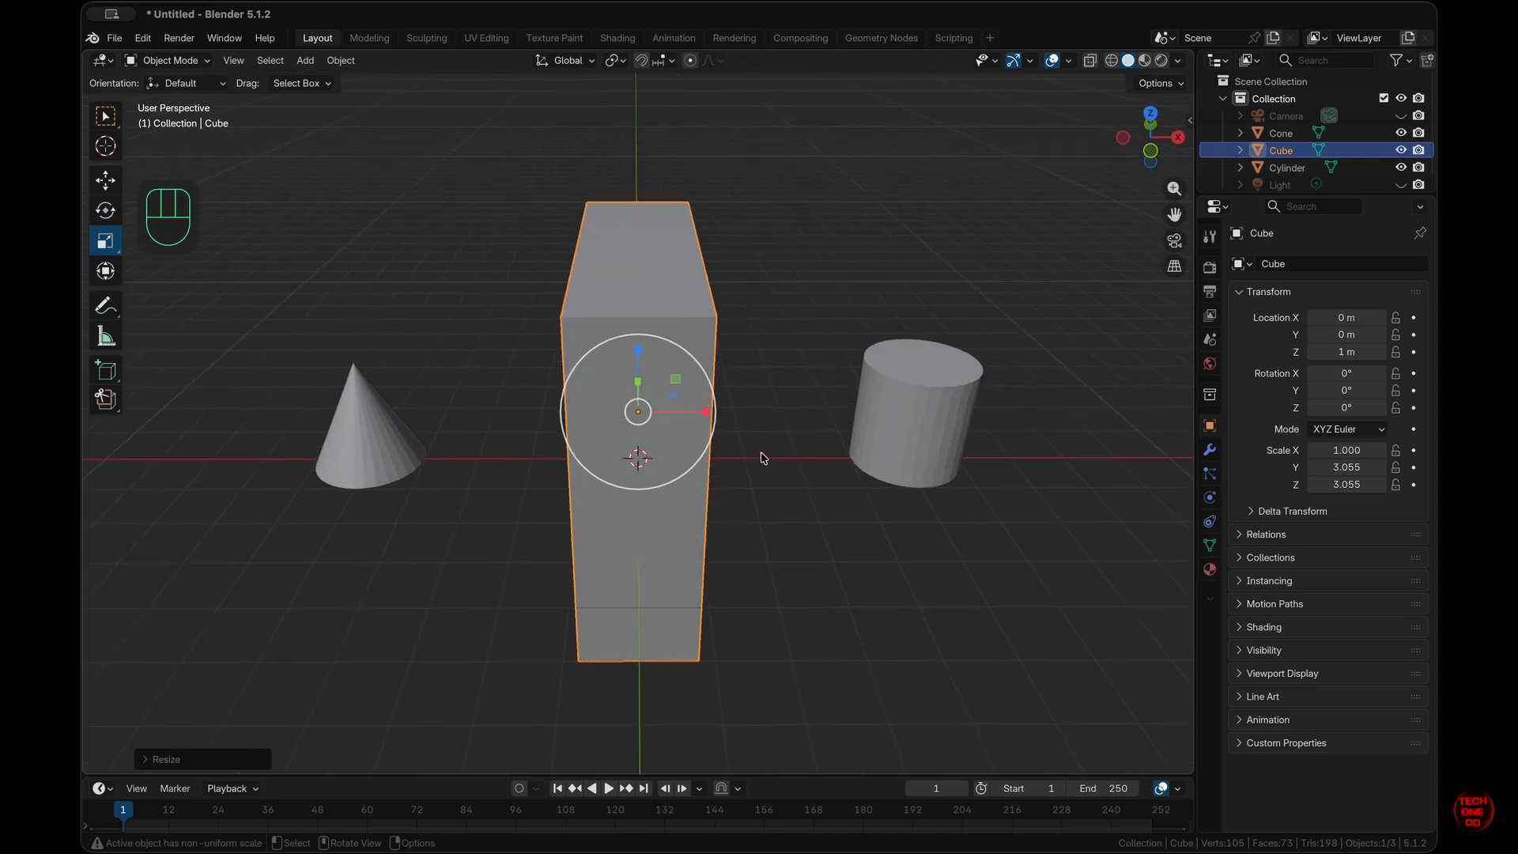
key(alt)
key(alt+s)
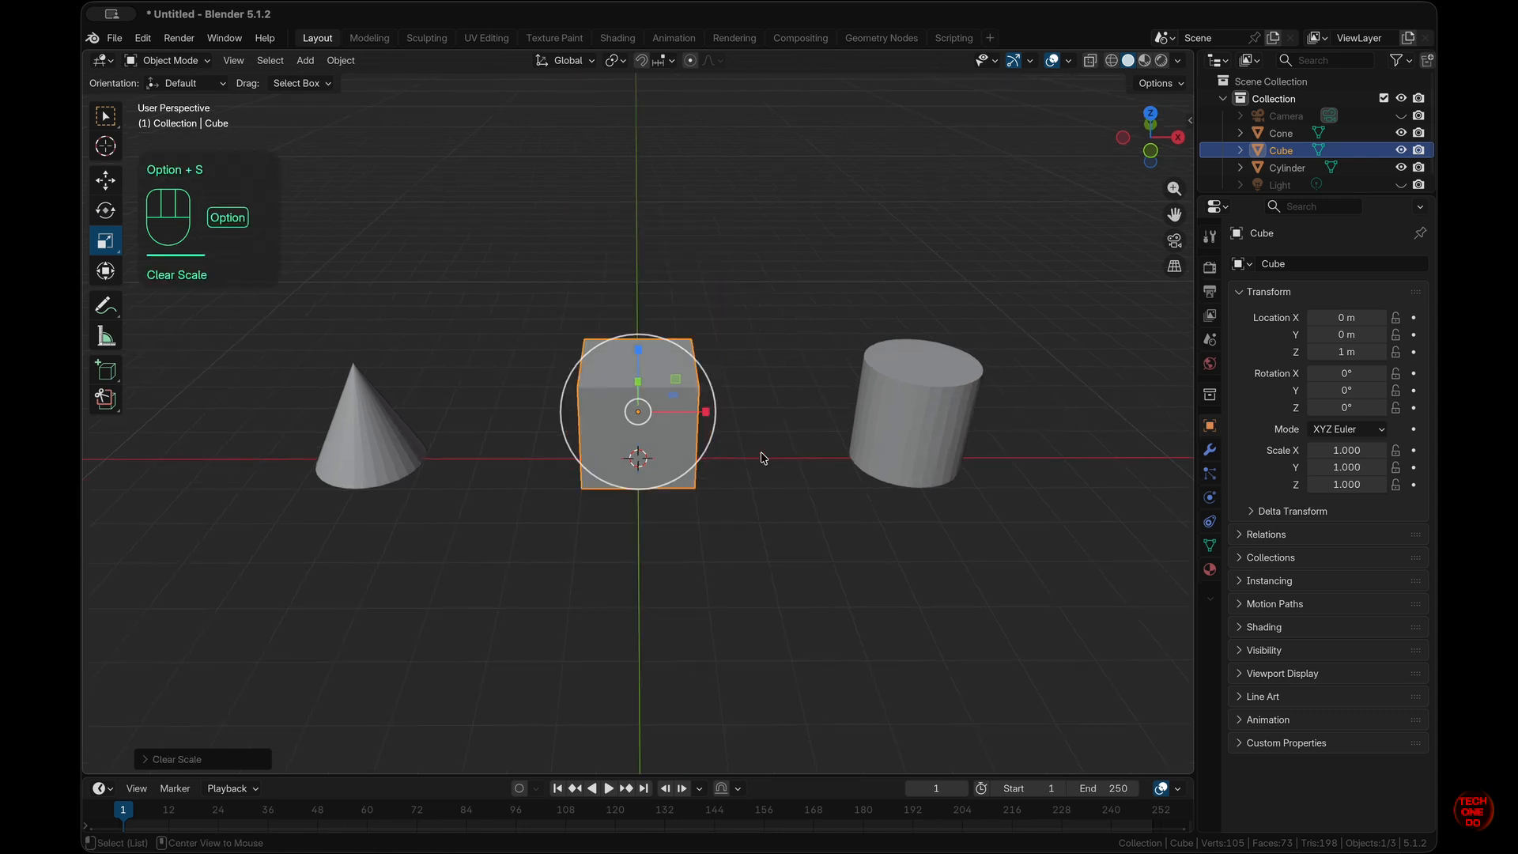
Use the Move tool's gizmo to shift the cube in the XZ plane to about X 0.057 m, Z 1.492 m.
scroll(762, 457, right, 5)
click(111, 184)
scroll(350, 251, left, 5)
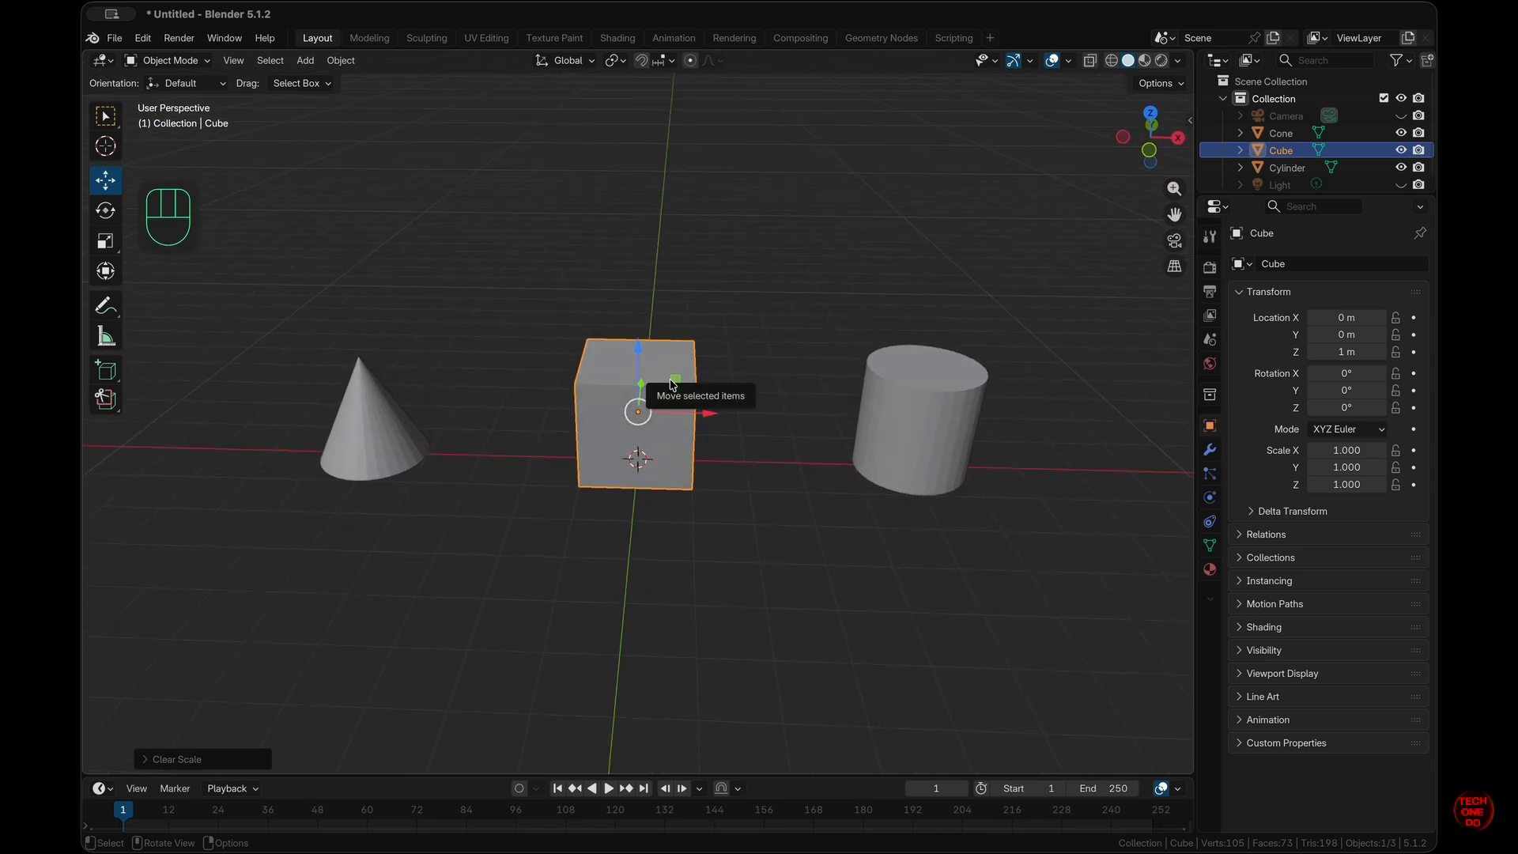
scroll(675, 383, right, 2)
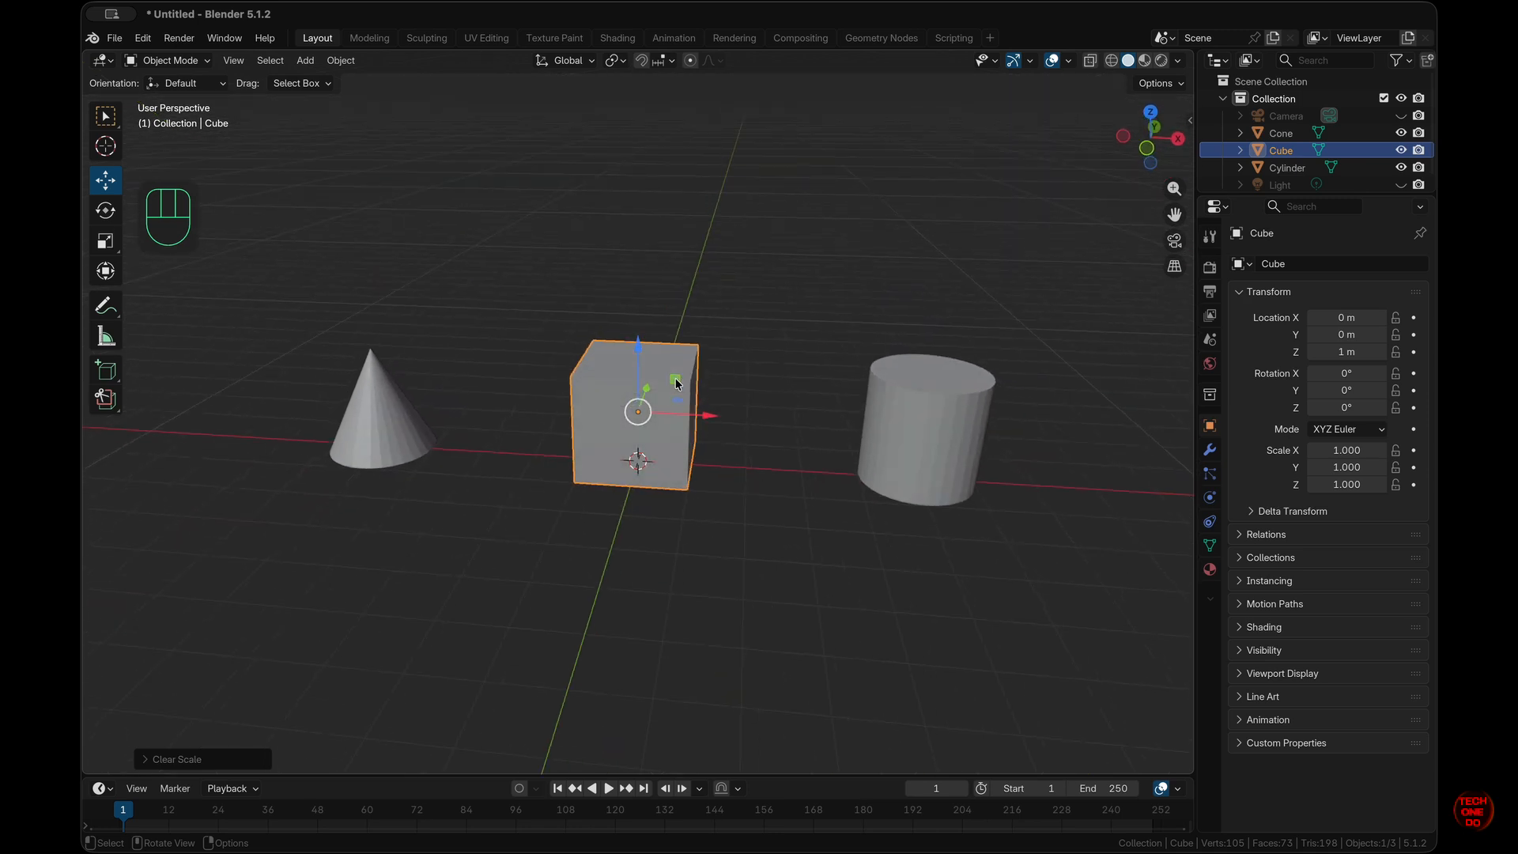
mouse_move(676, 383)
mouse_down()
mouse_move(744, 364)
mouse_move(696, 170)
mouse_move(699, 360)
mouse_move(816, 367)
mouse_move(754, 362)
mouse_move(816, 351)
mouse_move(603, 342)
mouse_move(709, 199)
mouse_move(684, 358)
mouse_up()
middle_drag(684, 359, 684, 358)
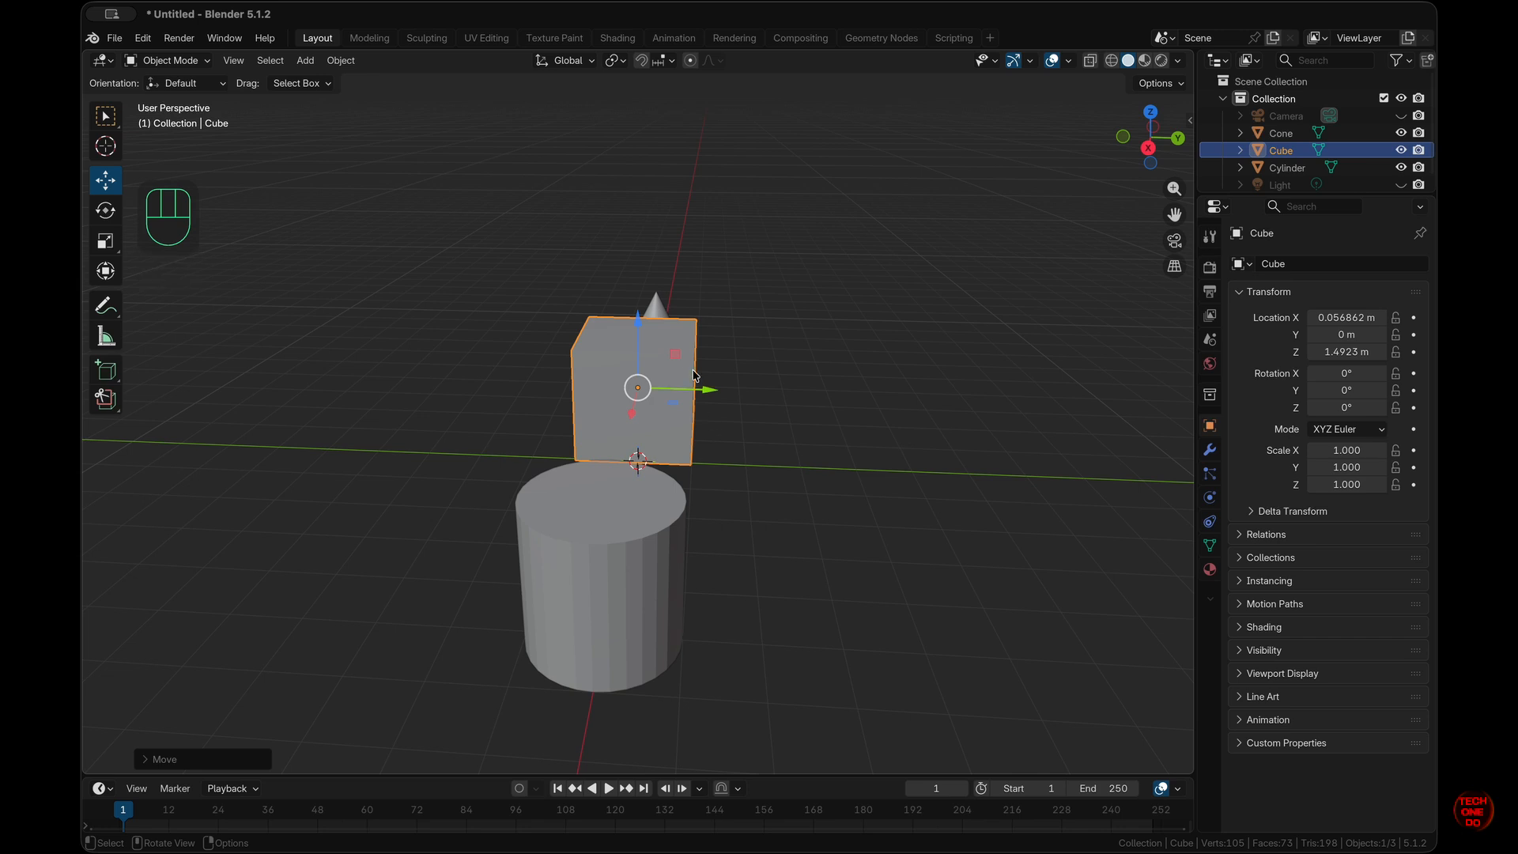
Move the cube in the YZ plane with the gizmo to about Y 8.16 m, Z -3.27 m, and clear its location.
click(676, 358)
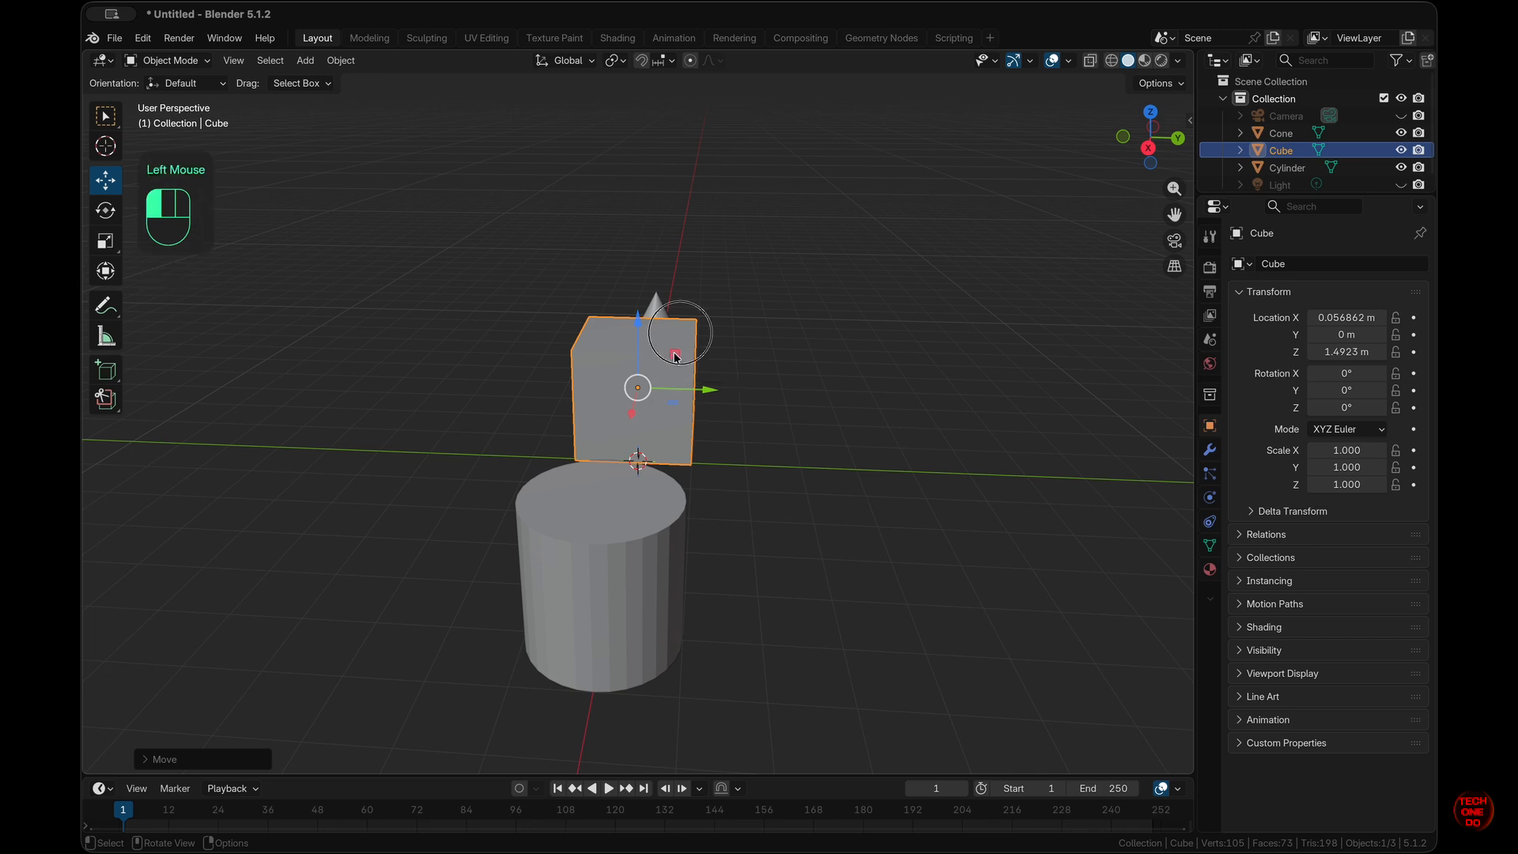
drag(676, 357, 1094, 602)
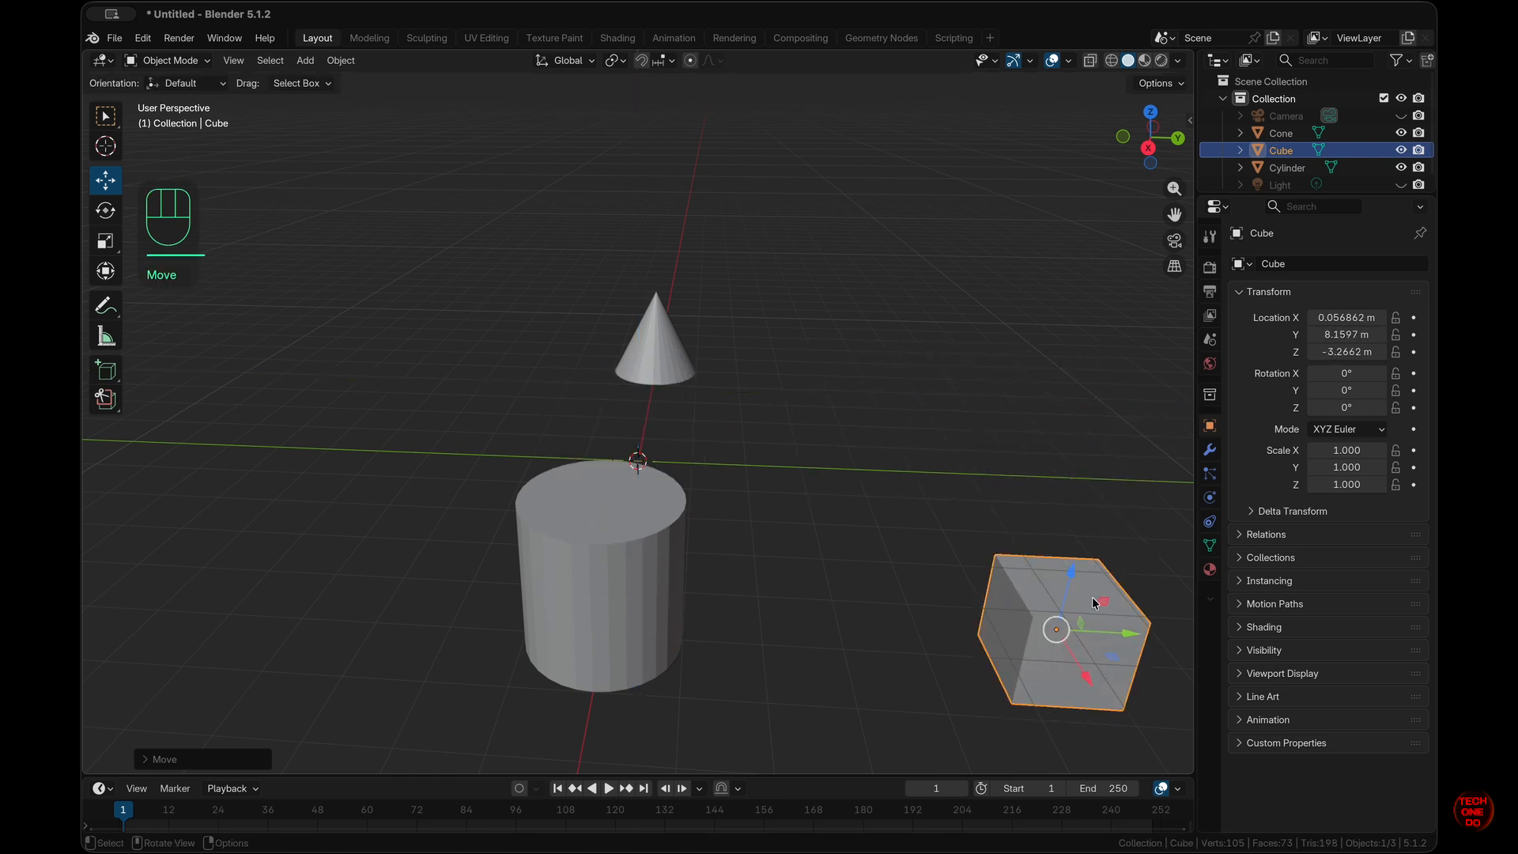
scroll(1093, 602, left, 8)
scroll(1093, 602, right, 8)
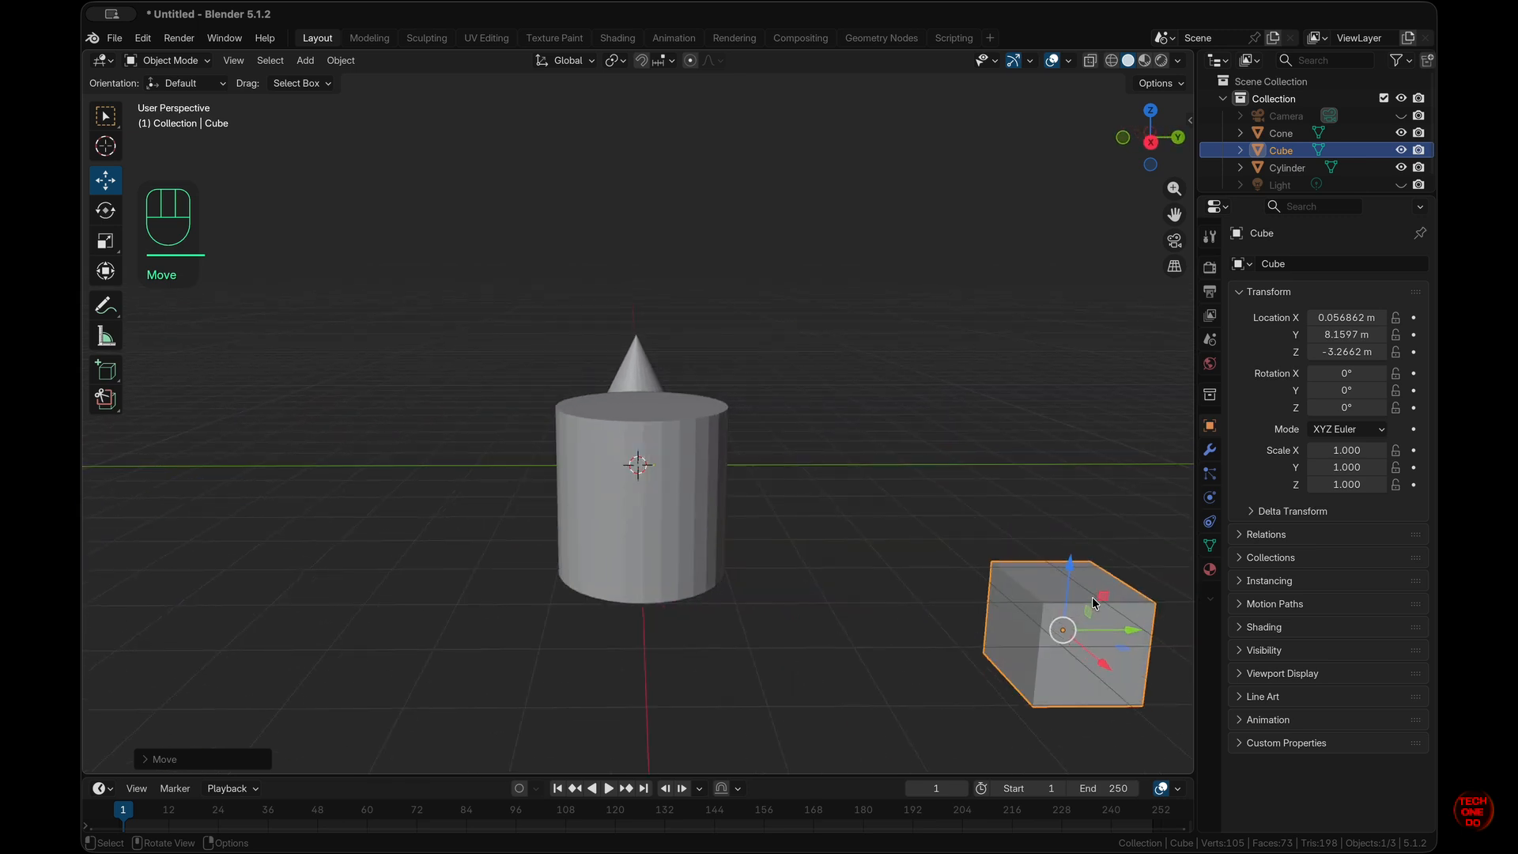
scroll(1093, 603, left, 4)
scroll(1093, 603, right, 1)
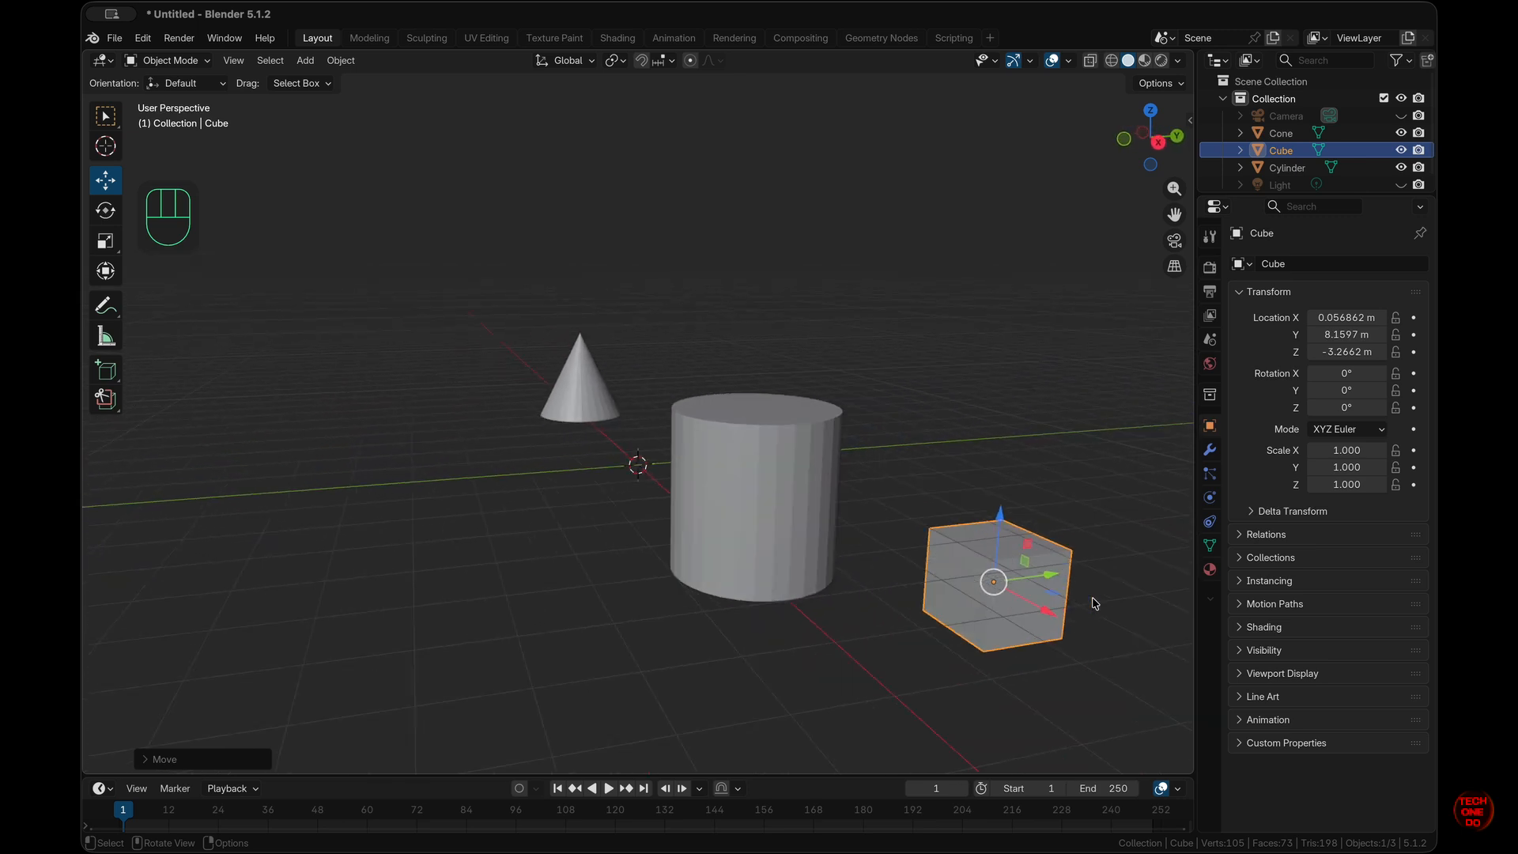
key(alt)
key(alt+g)
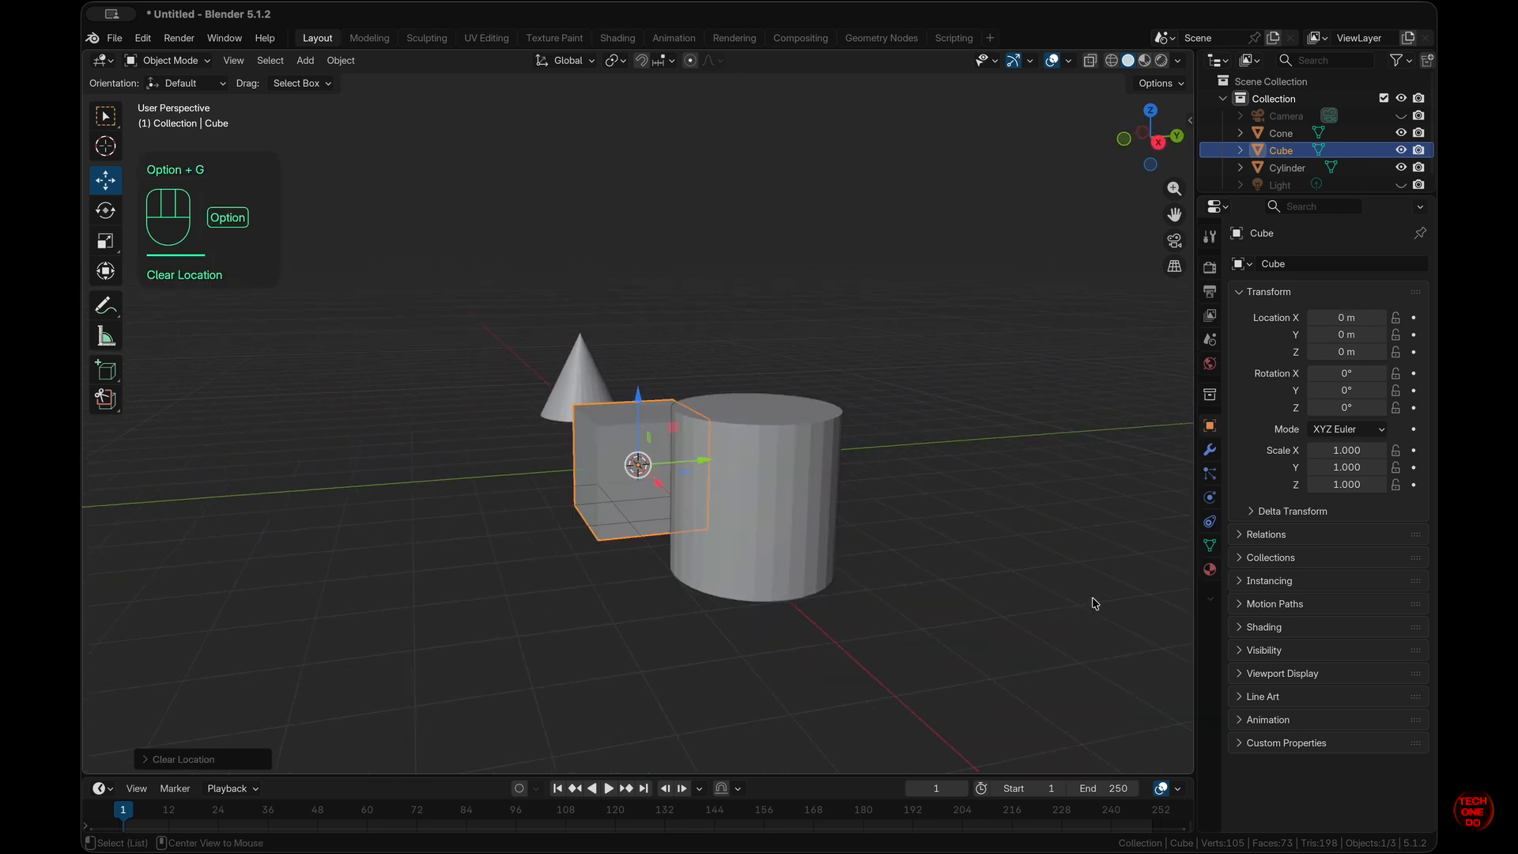
Move the cube in the XY plane with the gizmo to about X 0.166 m, Y -4.177 m.
scroll(861, 496, left, 4)
scroll(861, 497, right, 8)
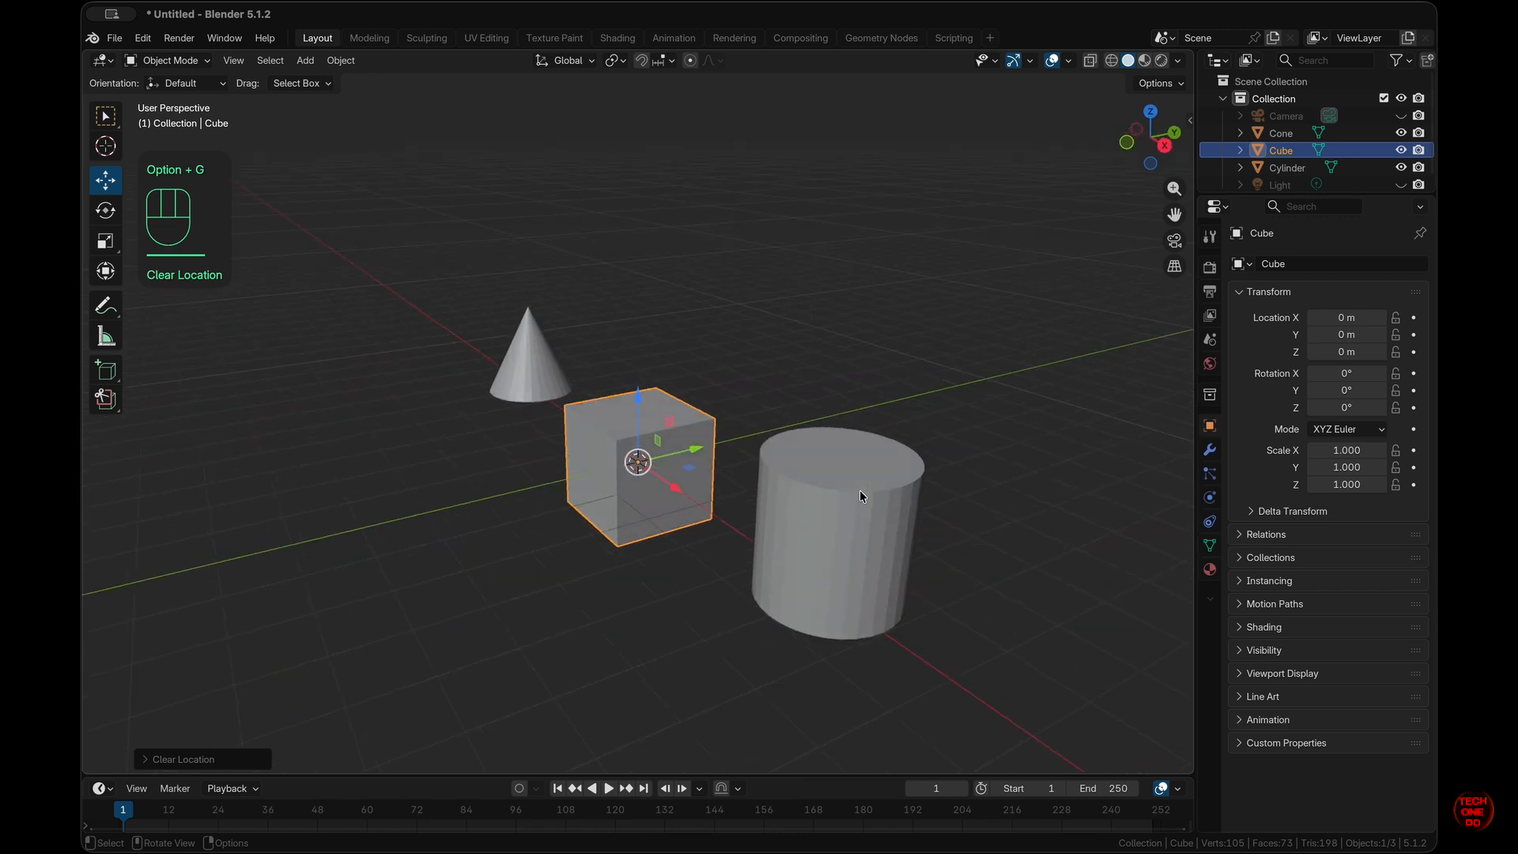
scroll(861, 496, left, 6)
scroll(862, 496, right, 2)
scroll(862, 497, right, 10)
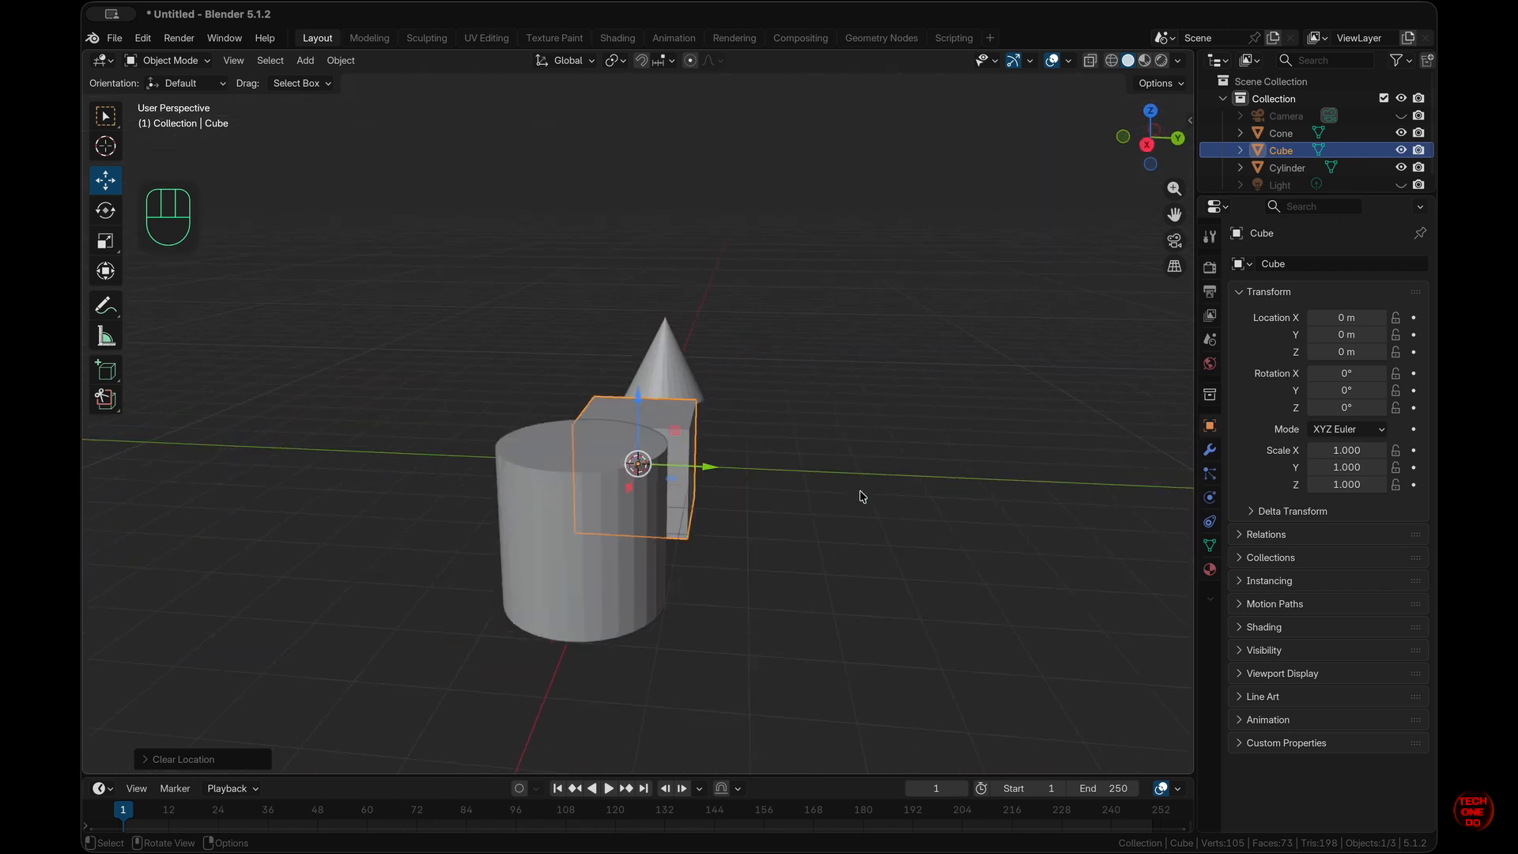
scroll(862, 496, left, 10)
scroll(862, 496, left, 4)
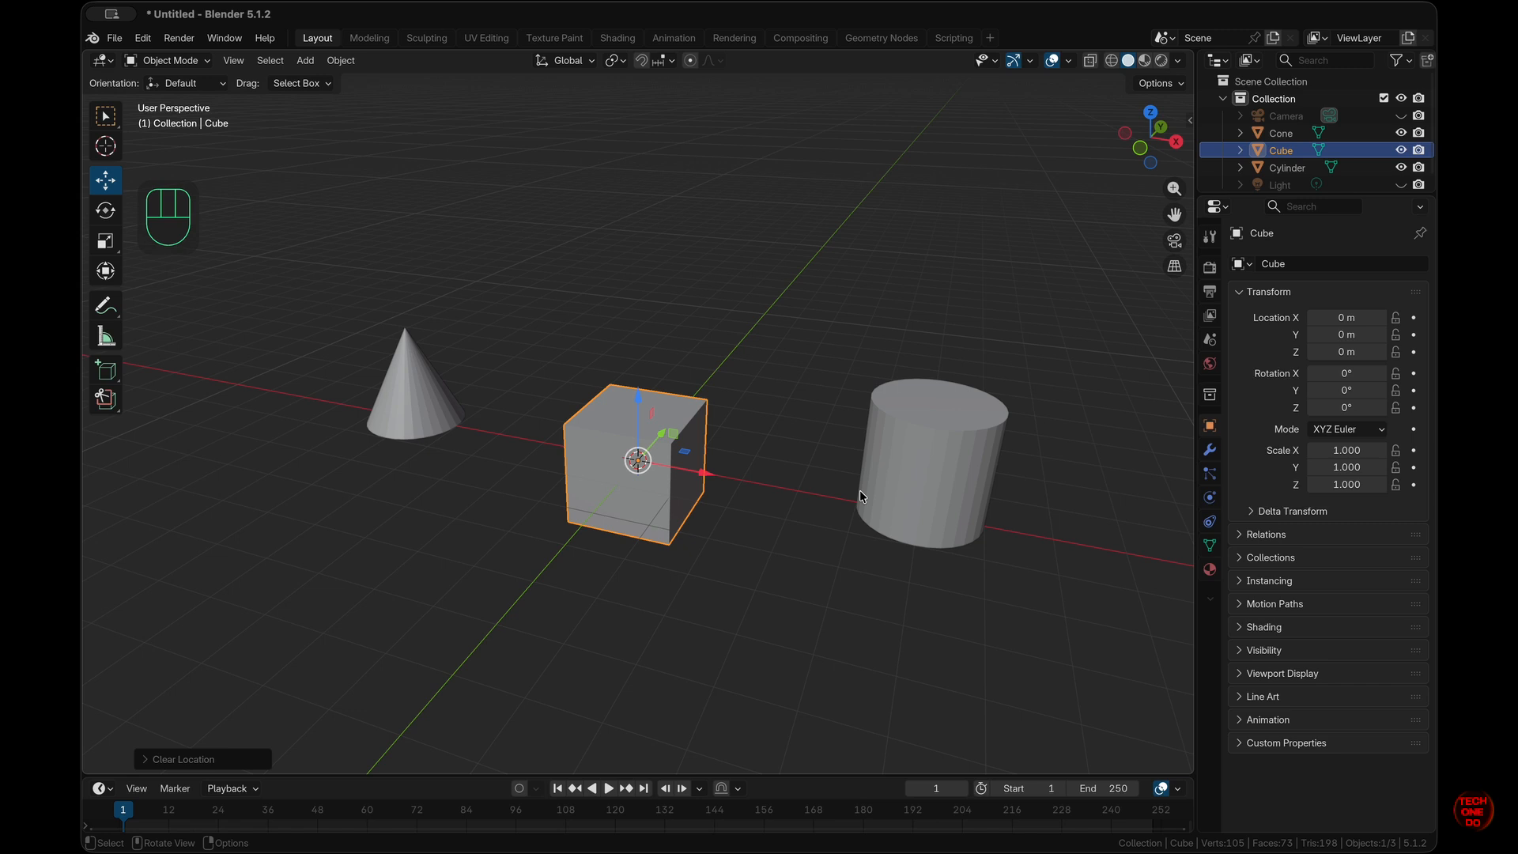
scroll(707, 466, left, 2)
scroll(704, 467, right, 3)
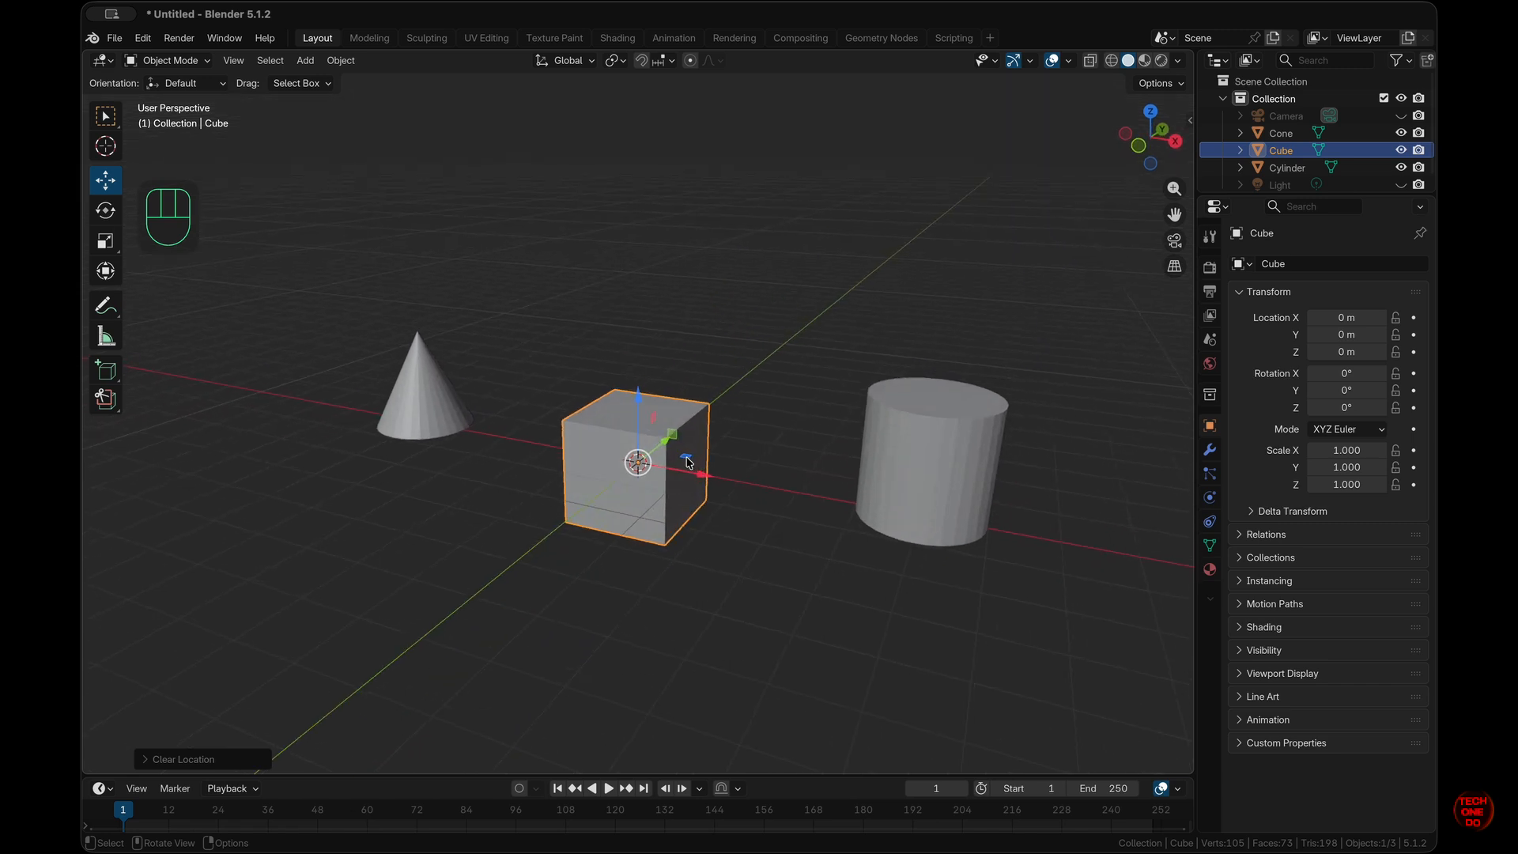
drag(687, 456, 570, 565)
scroll(712, 568, right, 5)
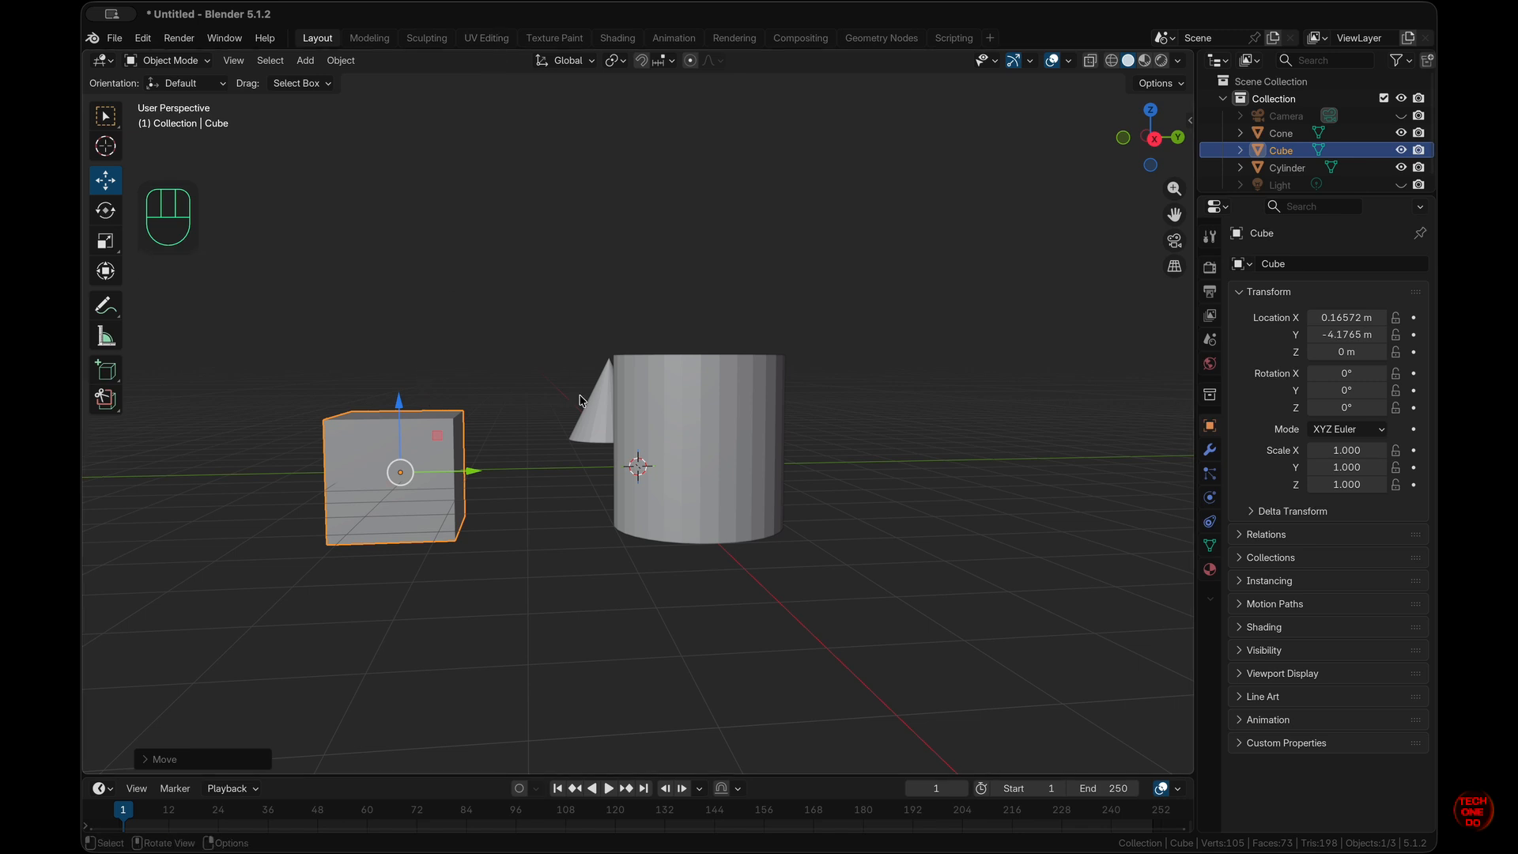
scroll(579, 396, left, 5)
scroll(580, 396, left, 5)
scroll(579, 395, up, 3)
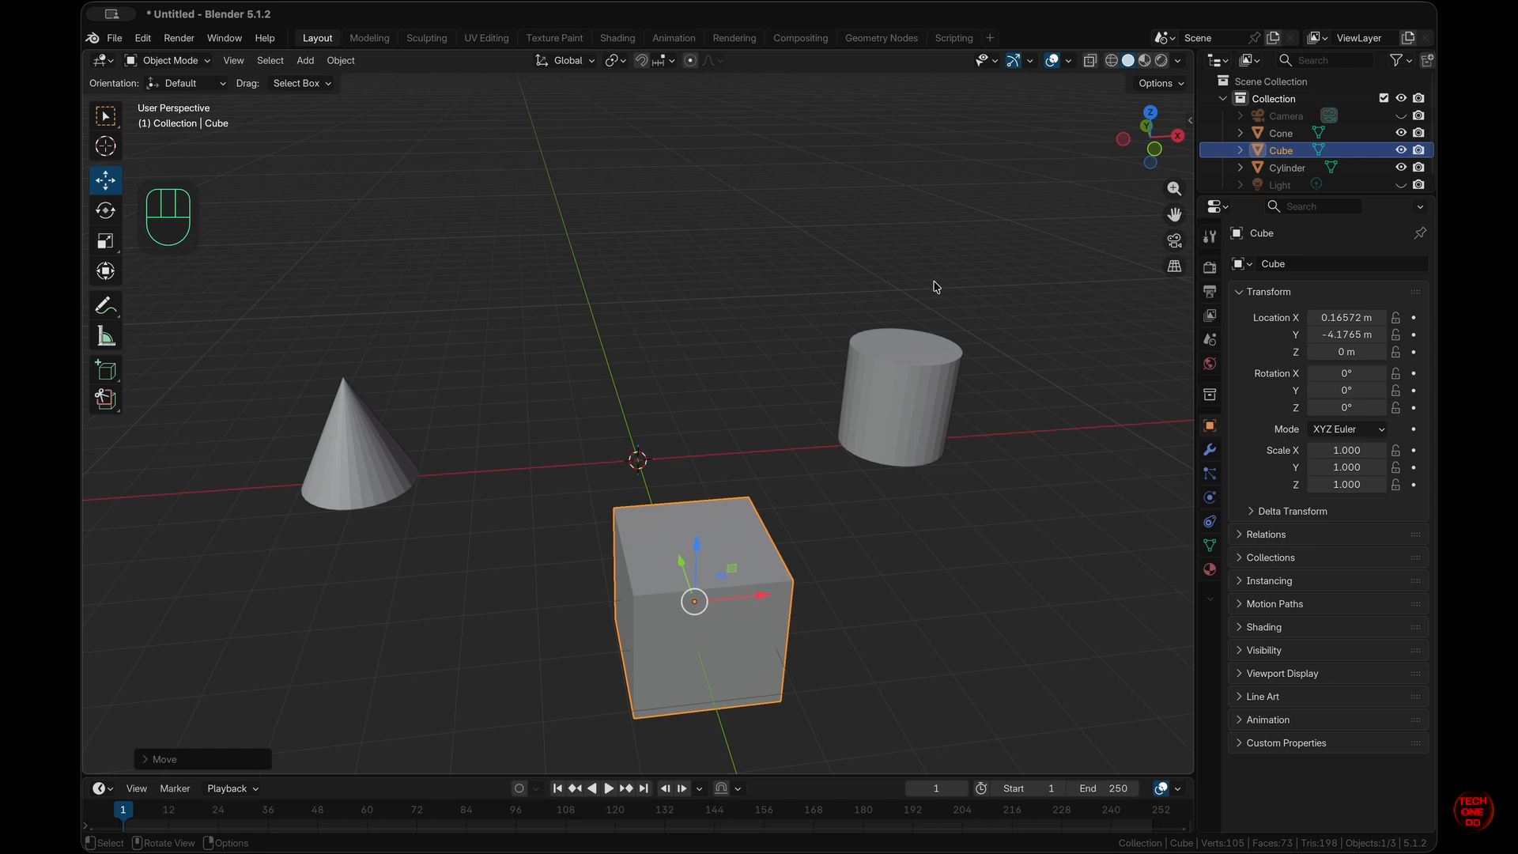
Turn on the Z axis line in the viewport overlays.
click(1071, 62)
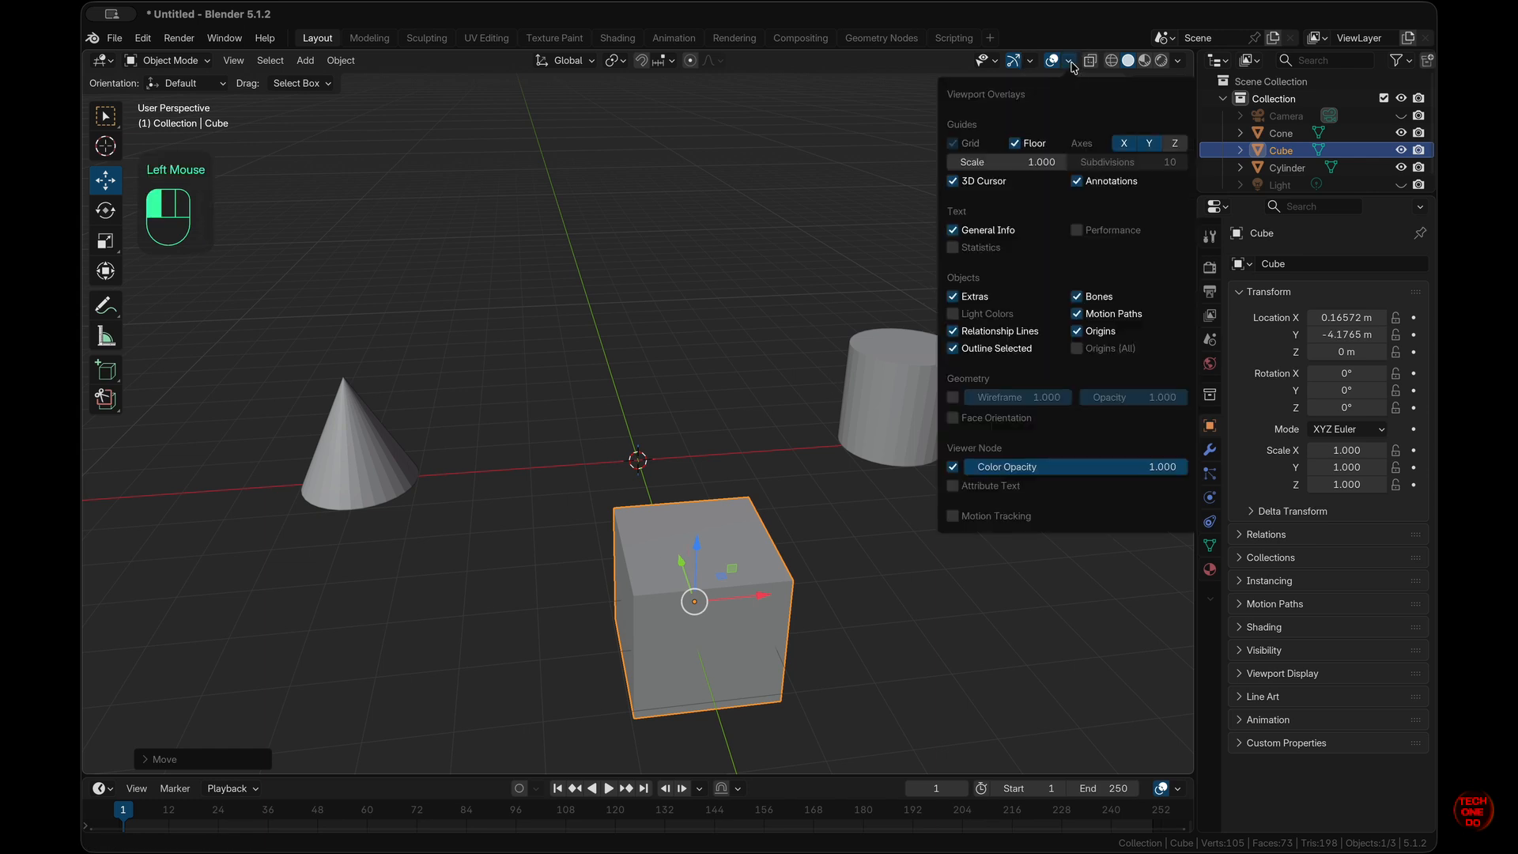
click(1175, 145)
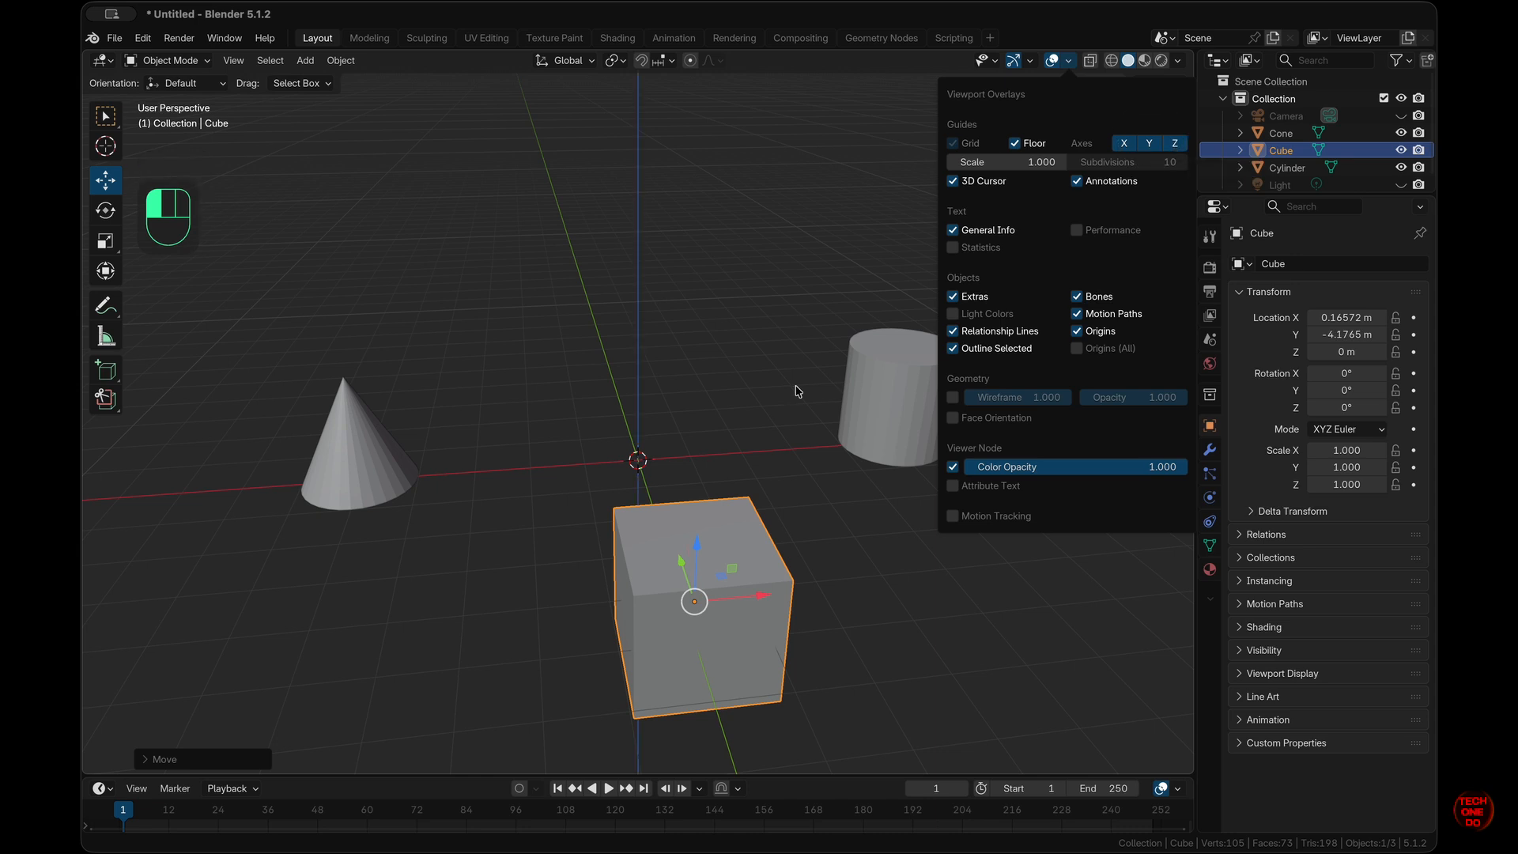
click(728, 406)
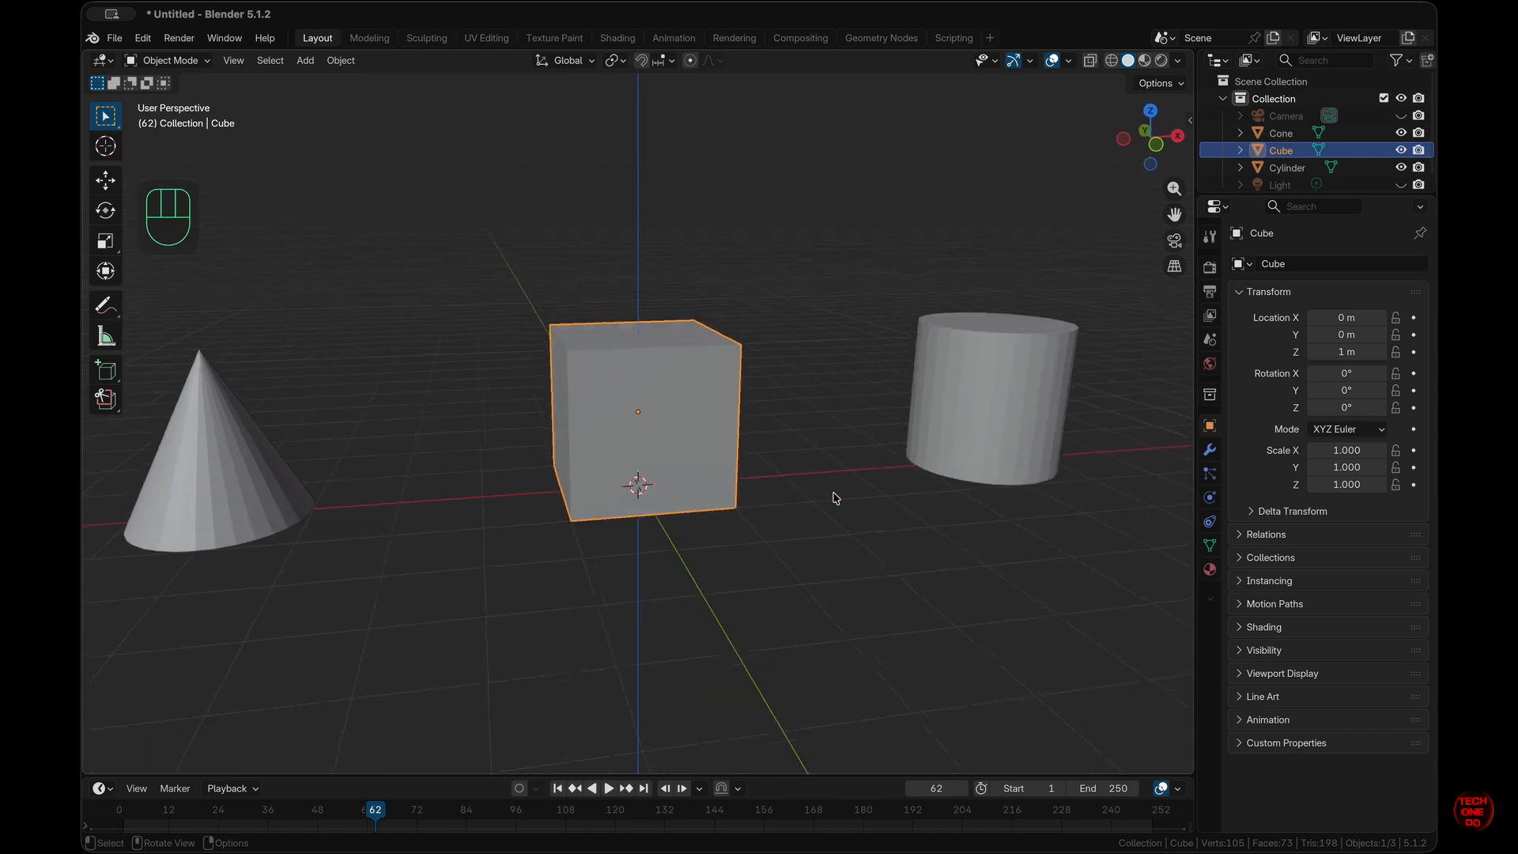
scroll(833, 498, right, 3)
scroll(833, 498, up, 3)
scroll(833, 498, down, 3)
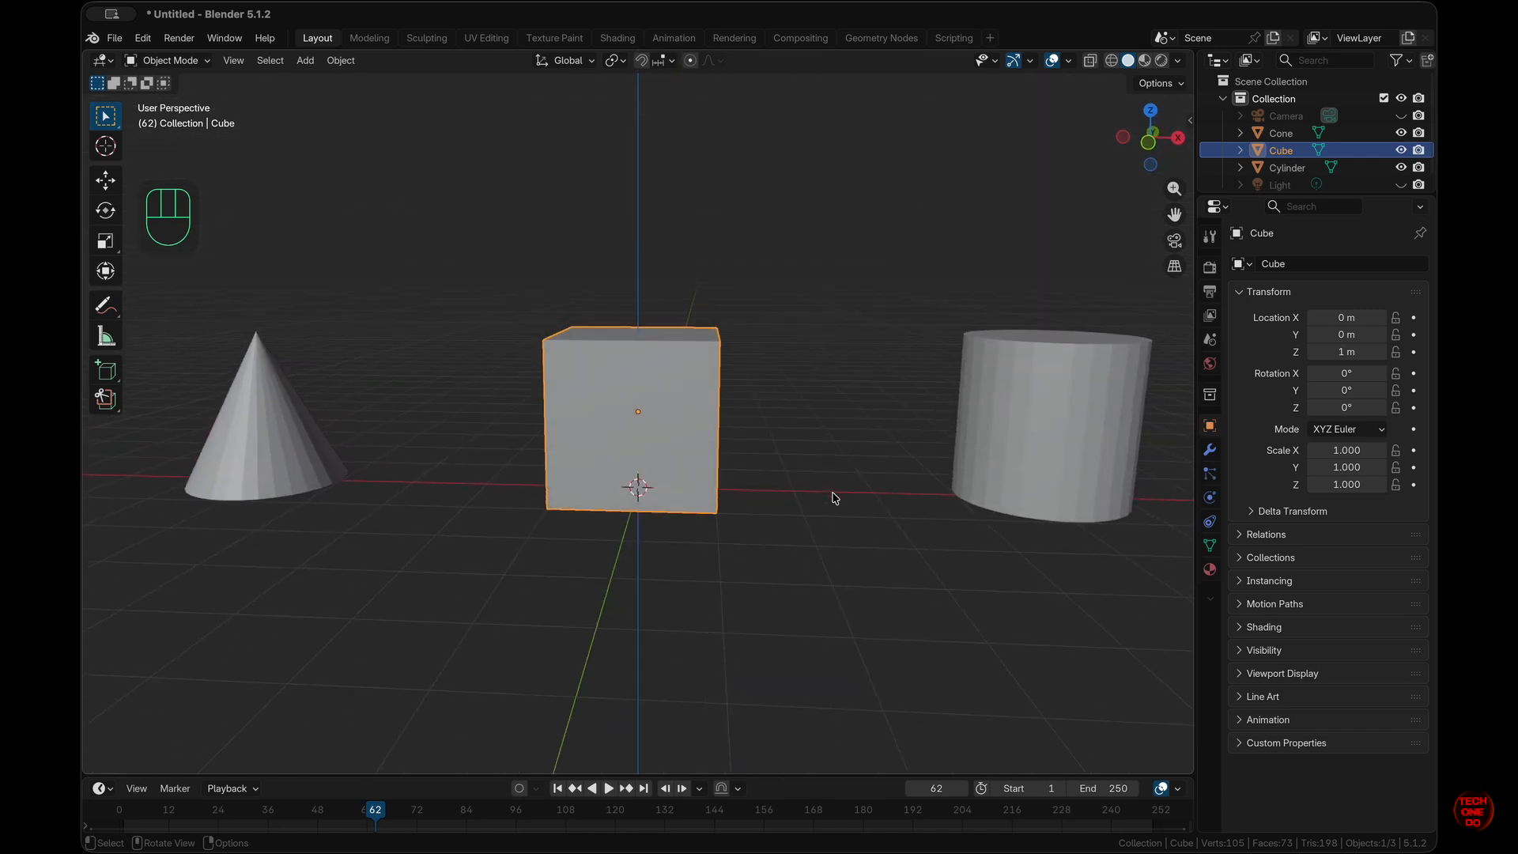
scroll(833, 498, left, 3)
scroll(833, 497, up, 3)
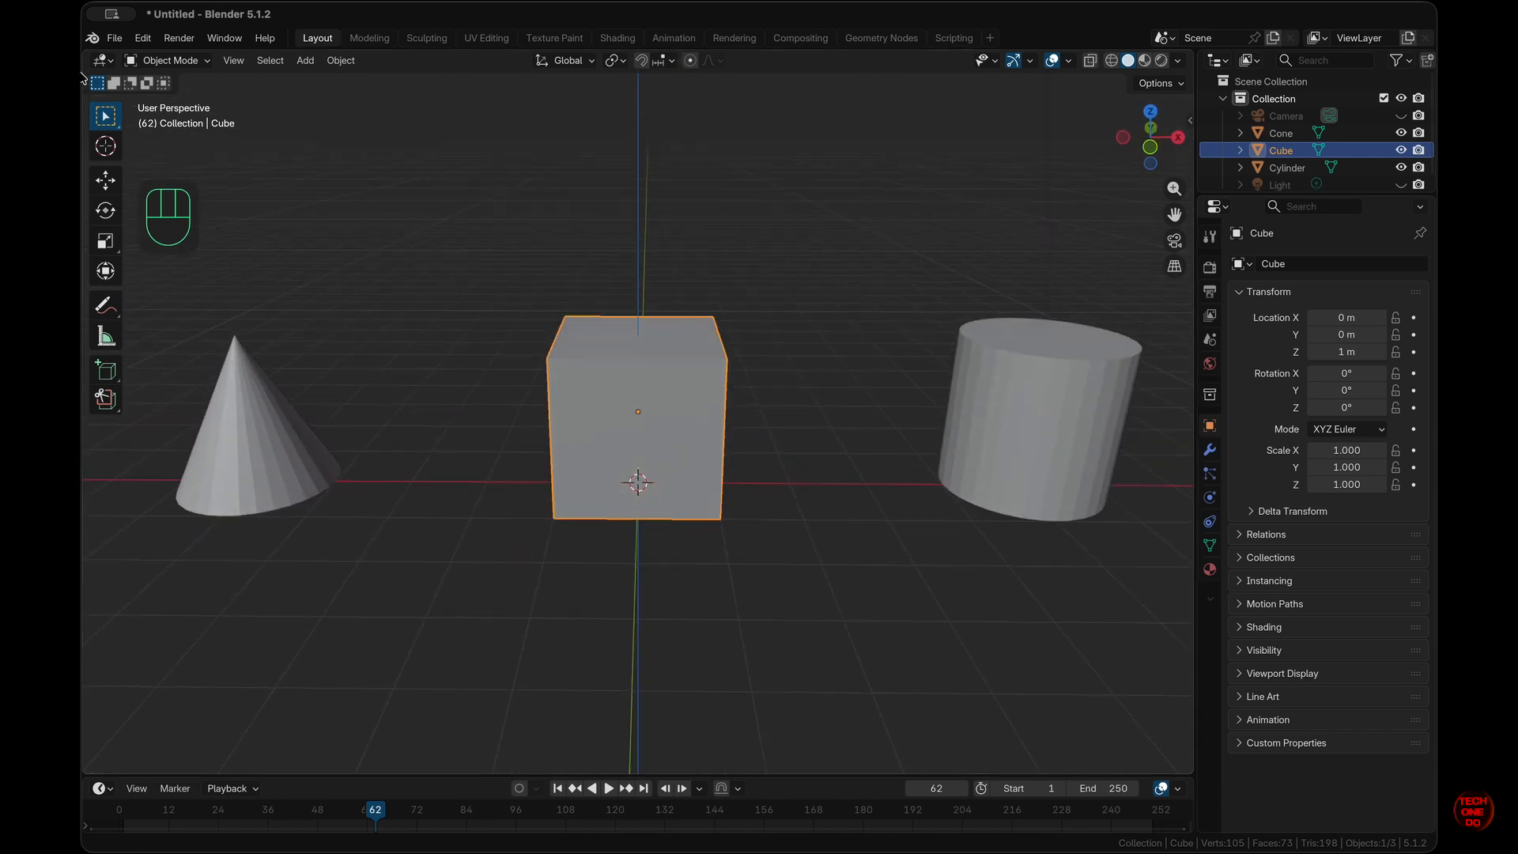
Activate the Move tool, reselect the cube and try moving it freely by about 2.2 m, mostly along X.
click(105, 180)
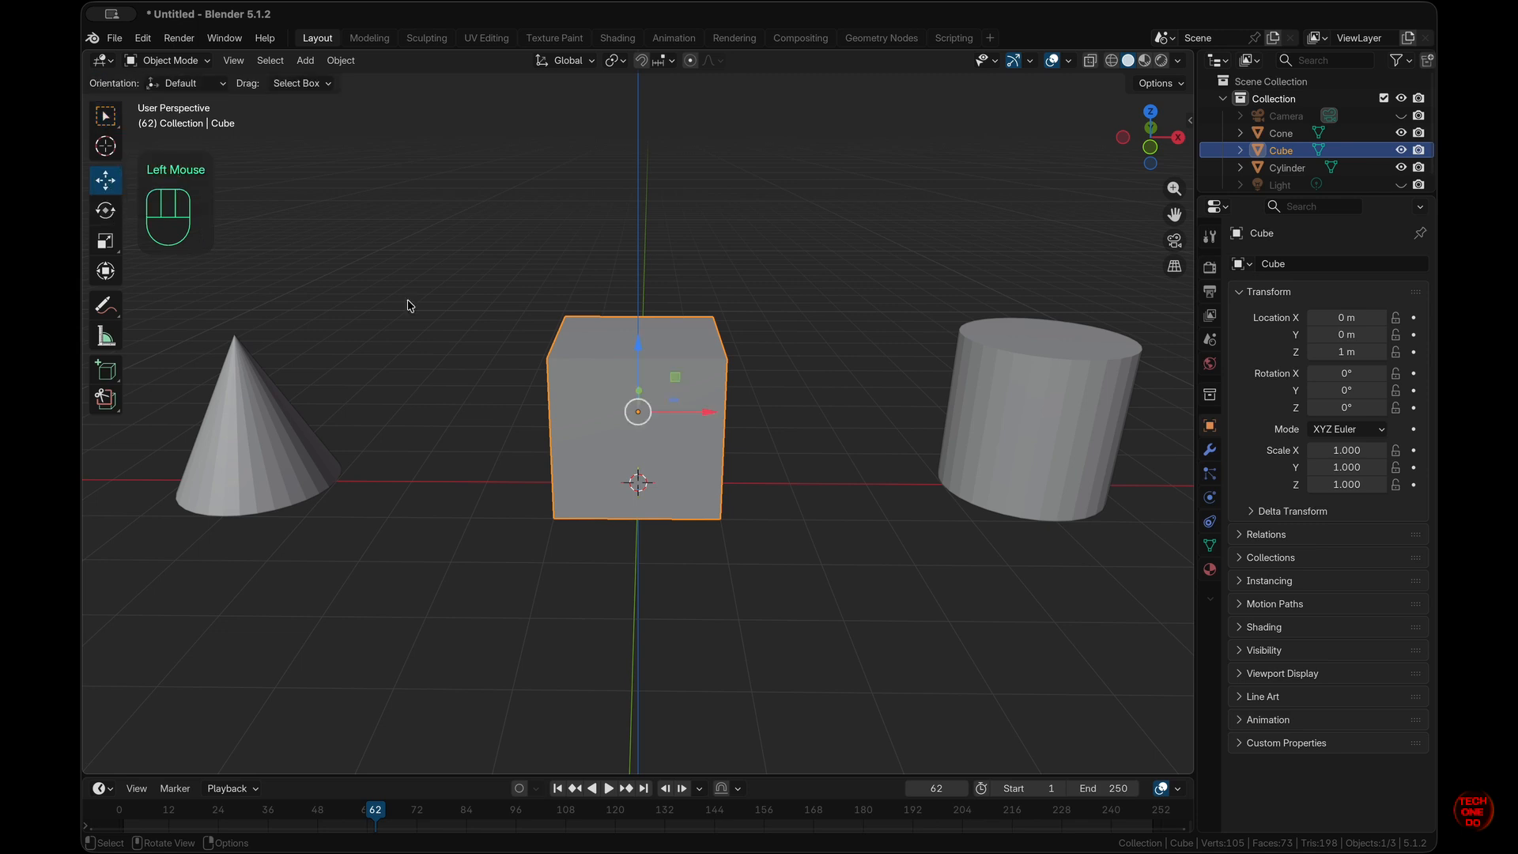
click(321, 231)
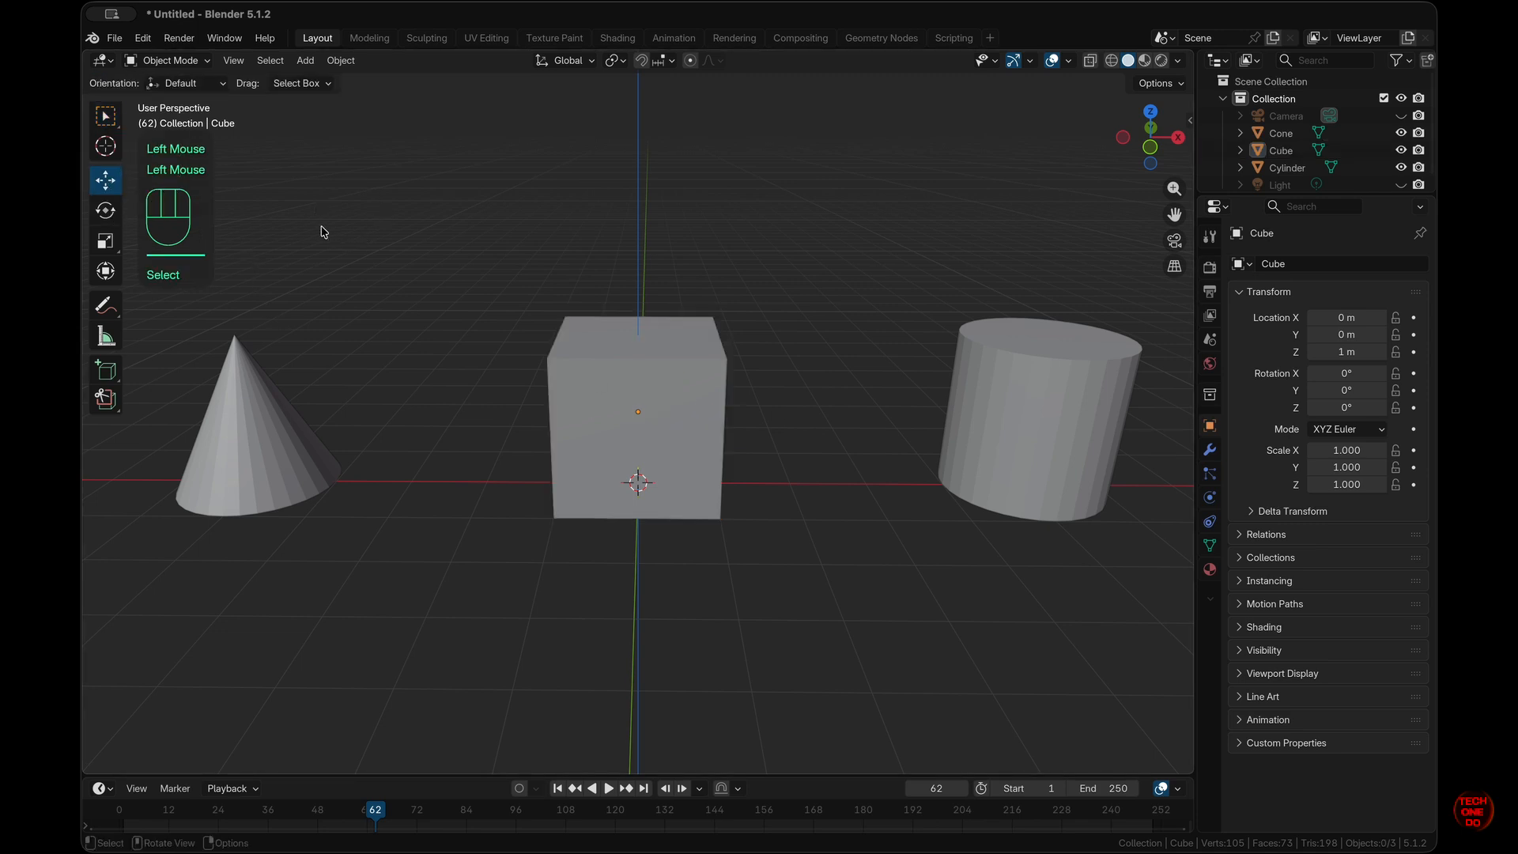
click(106, 116)
click(706, 433)
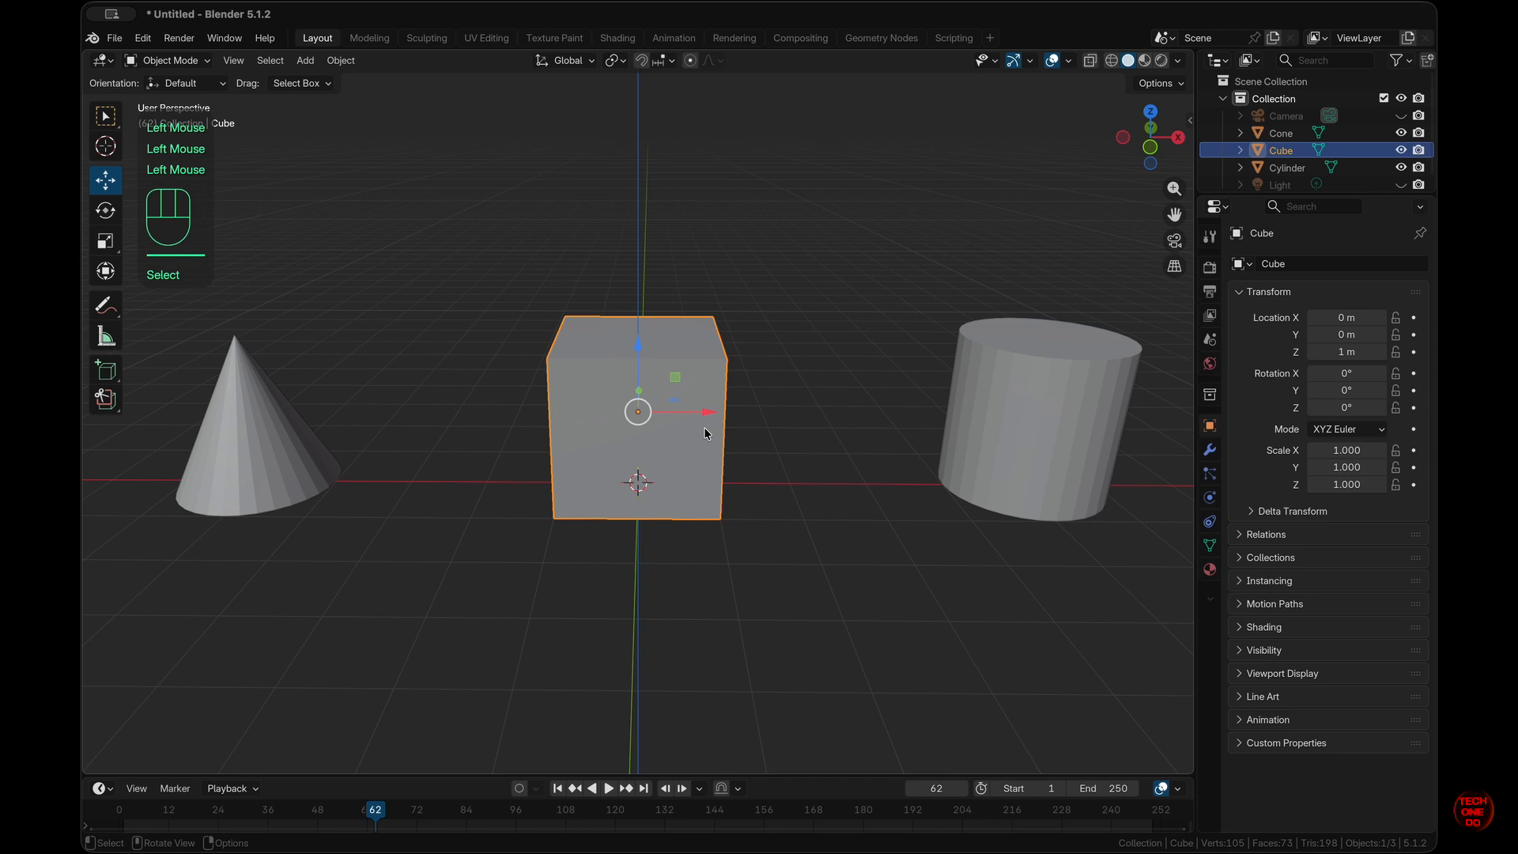
key(g)
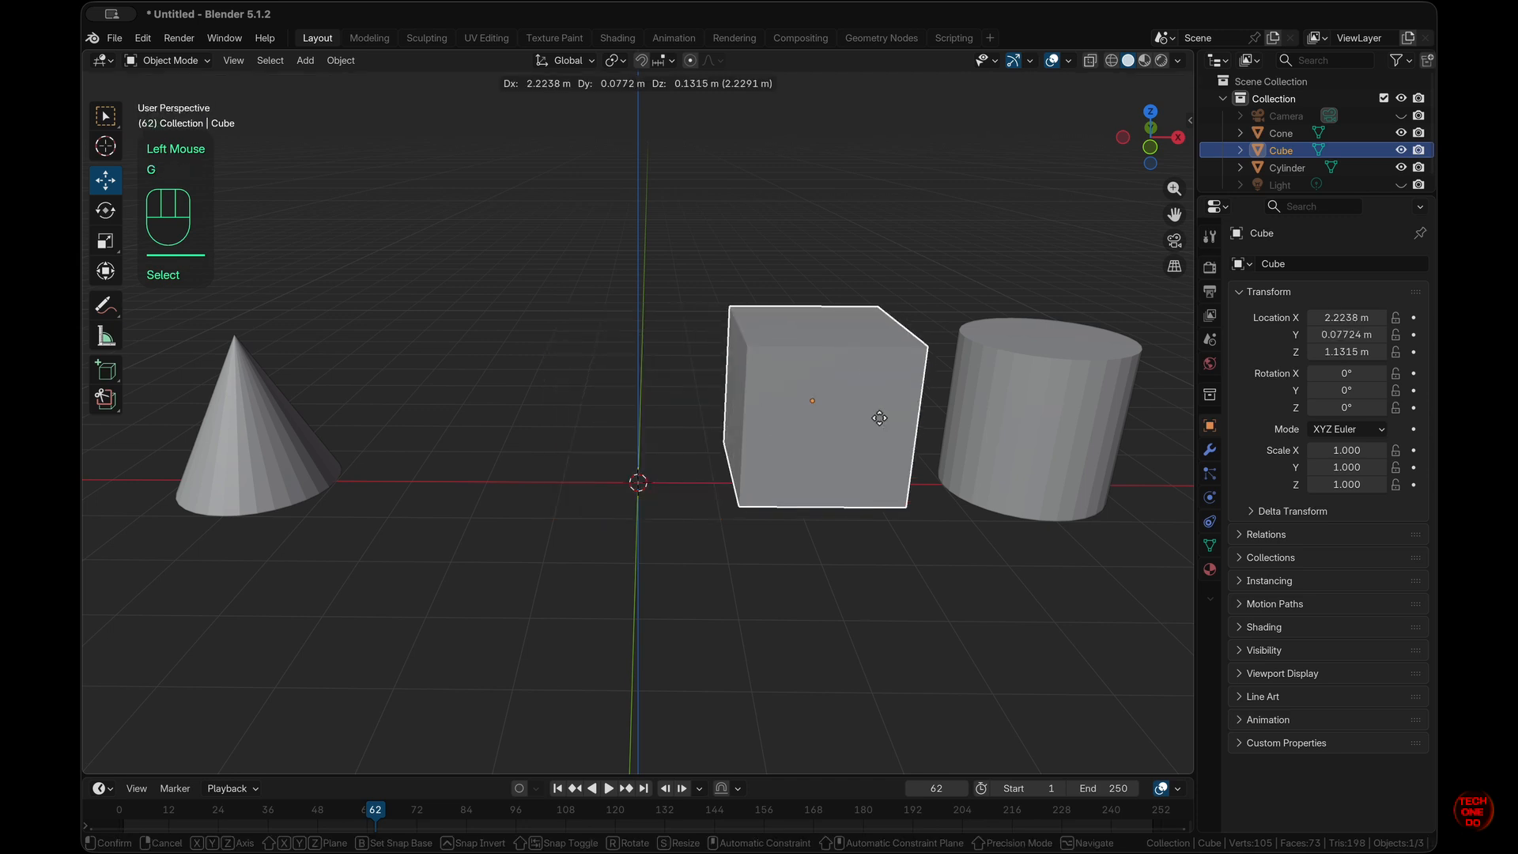
Scale the cube uniformly to about 1.163.
key(s)
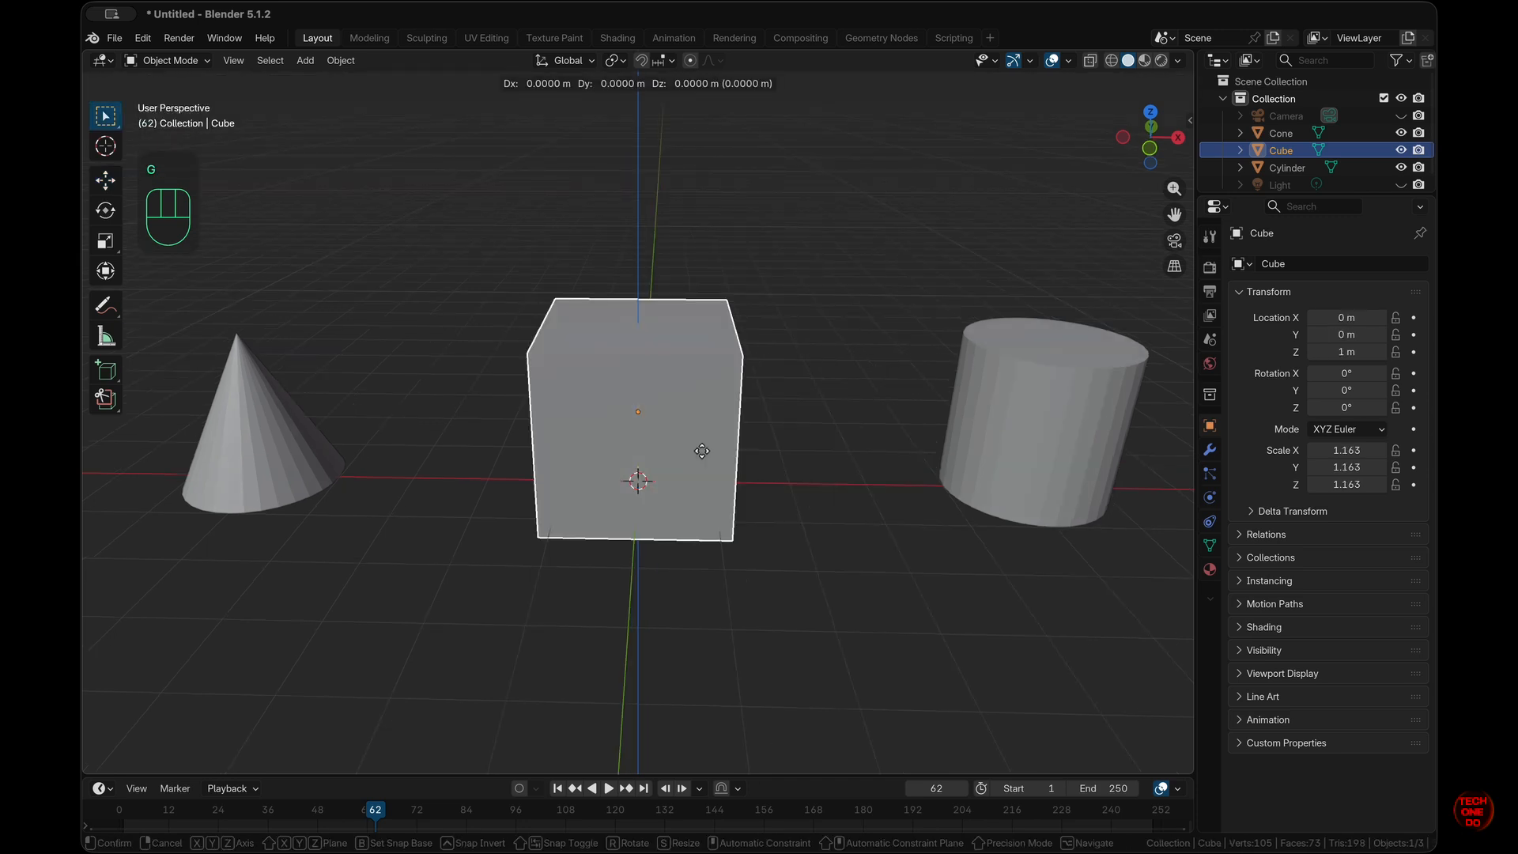
key(x)
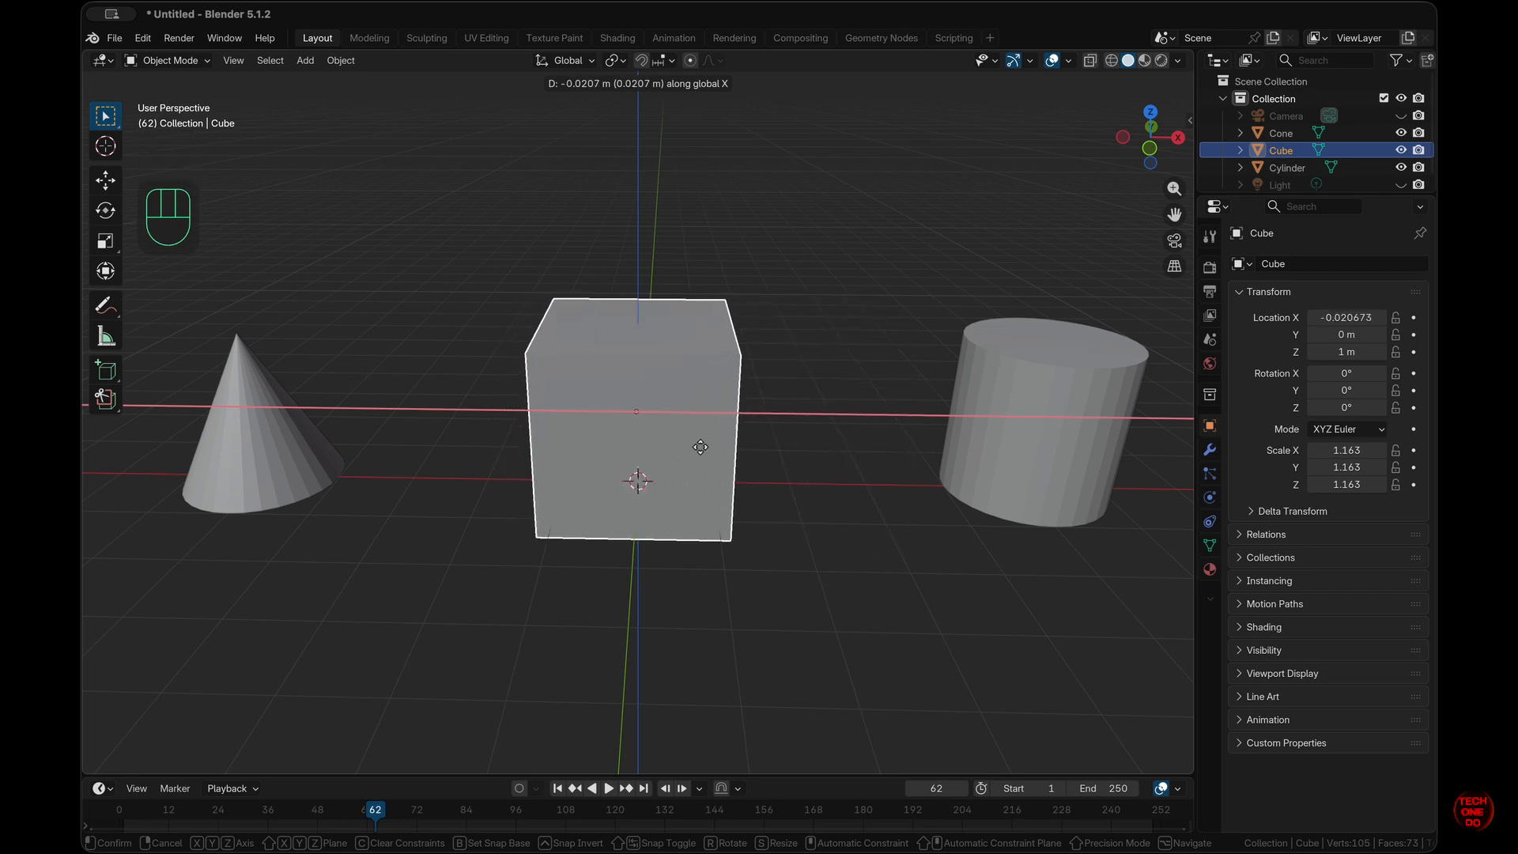
key(Escape)
Move the cube along the global Y axis to about Y 3.72 m.
middle_drag(702, 451, 700, 453)
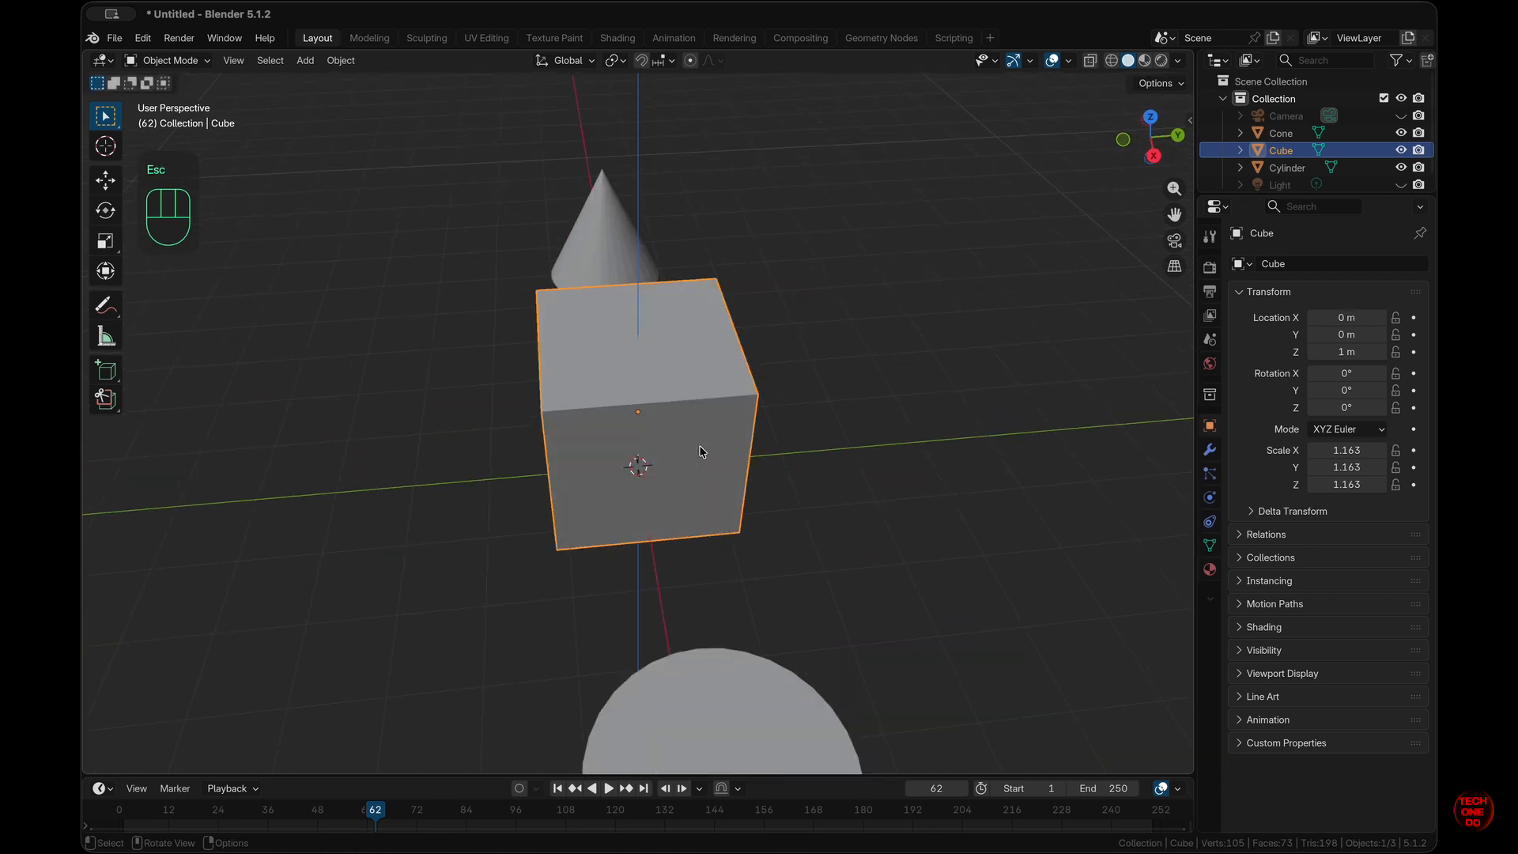
key(g)
key(y)
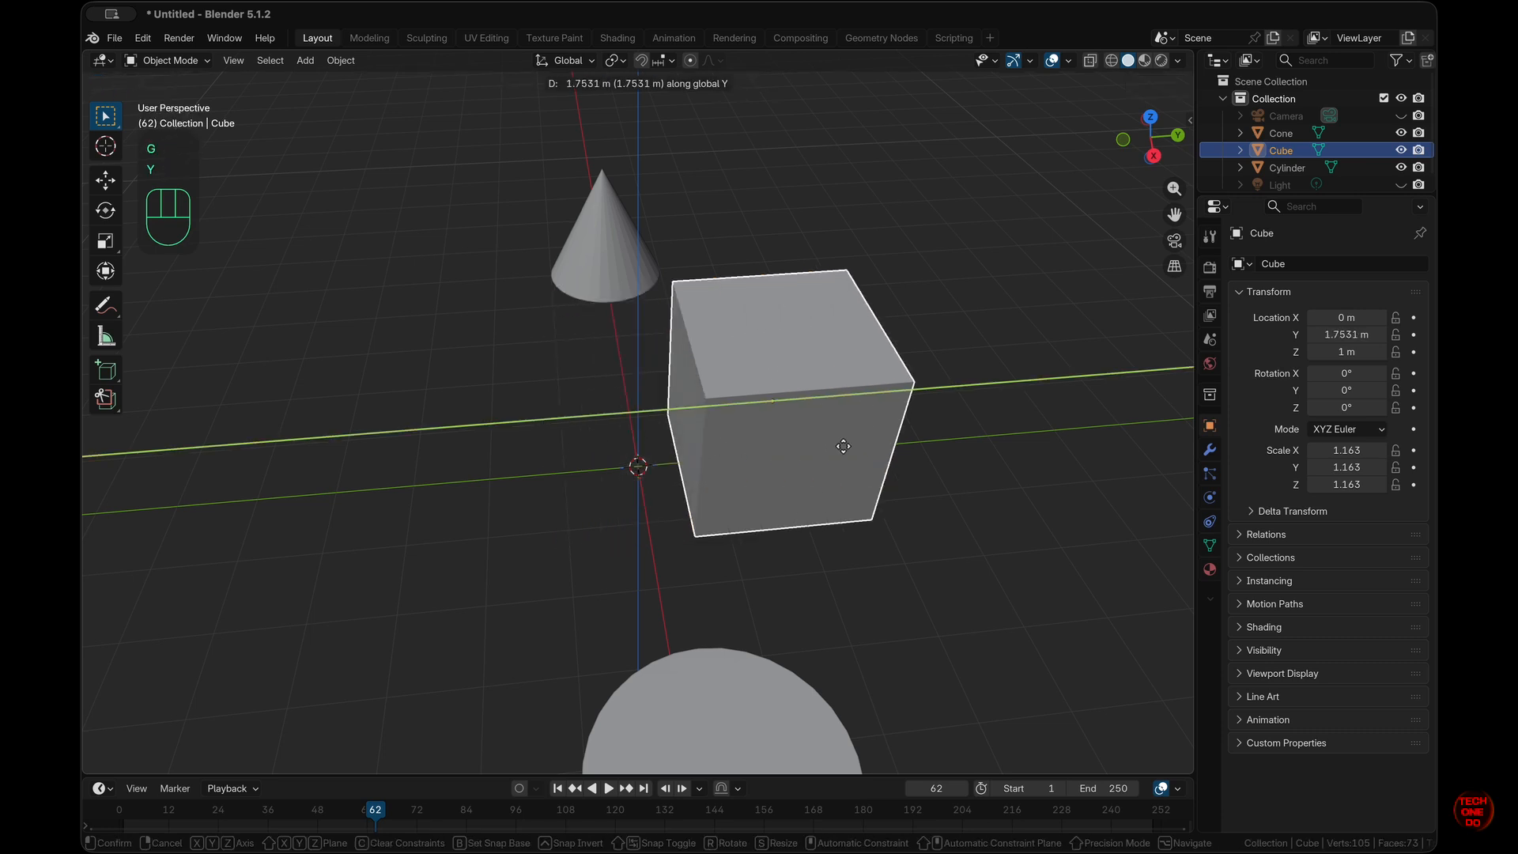
click(982, 450)
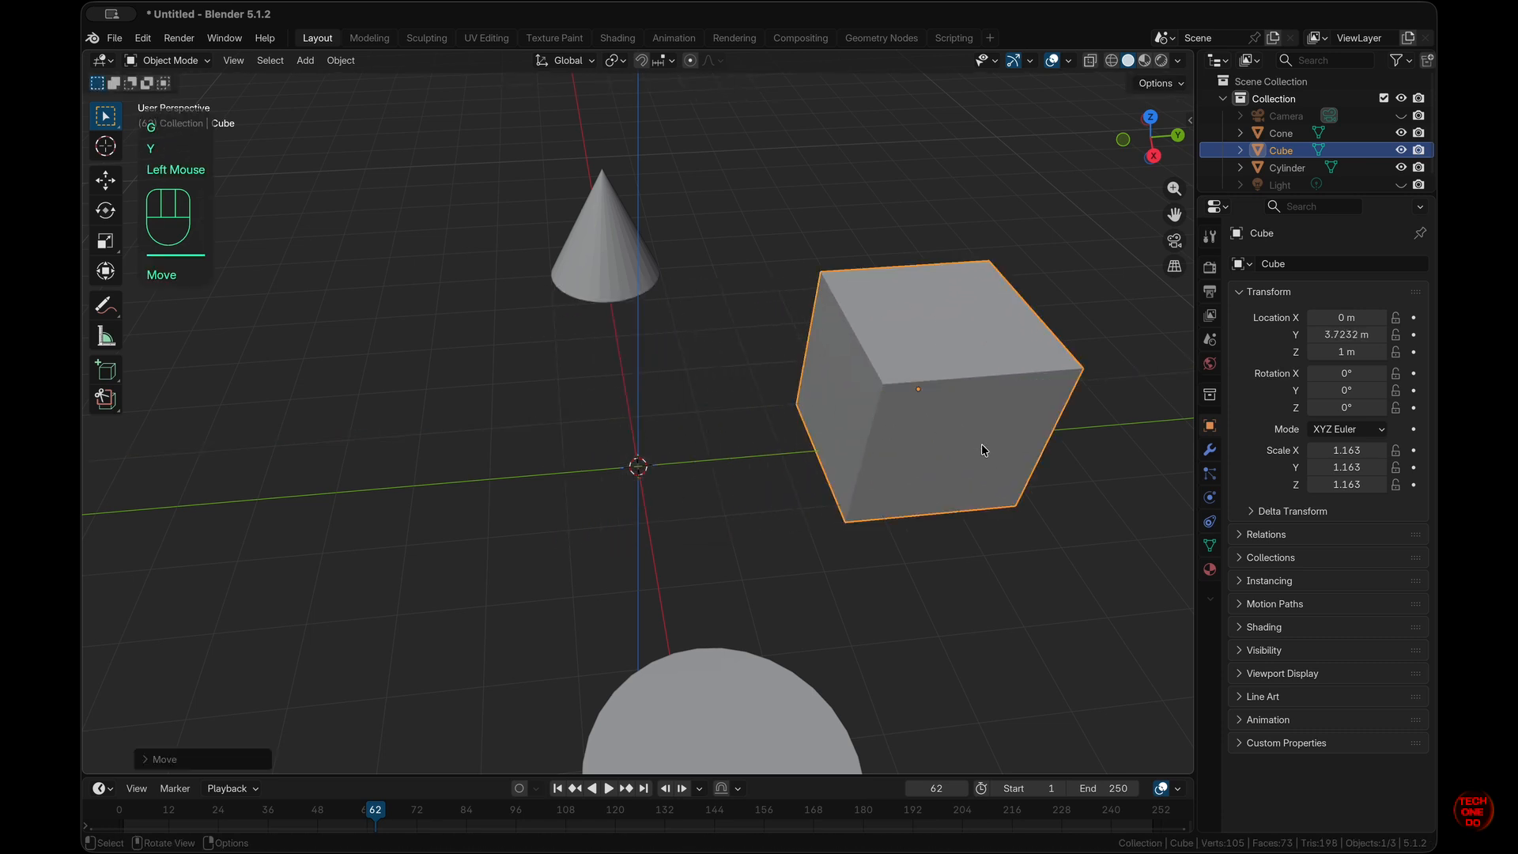
Move the cube exactly 4 m in X by entering a numeric distance without an axis constraint.
middle_drag(982, 450, 983, 450)
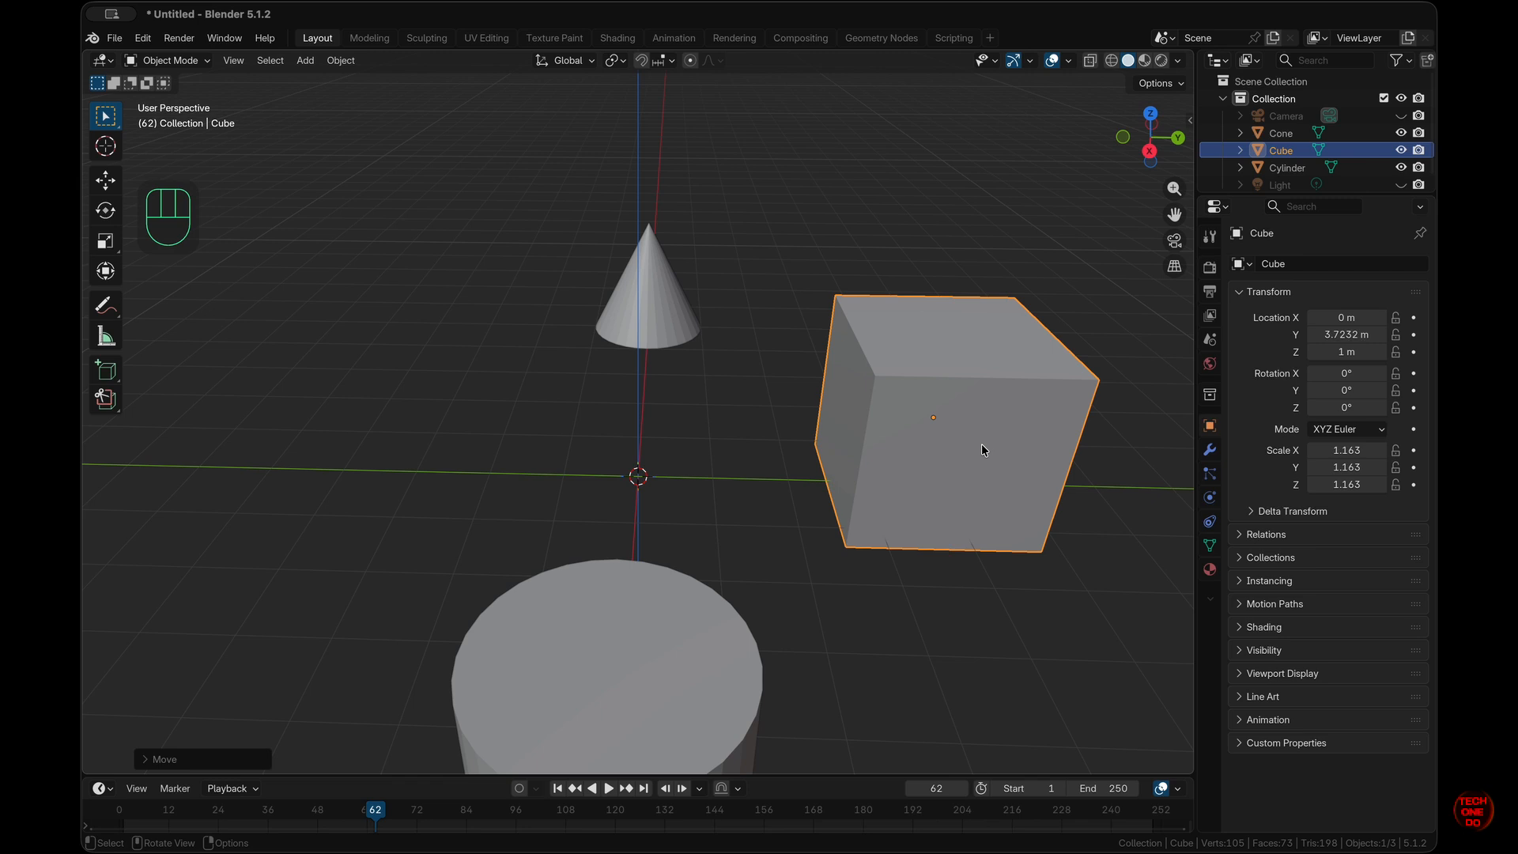
key(g)
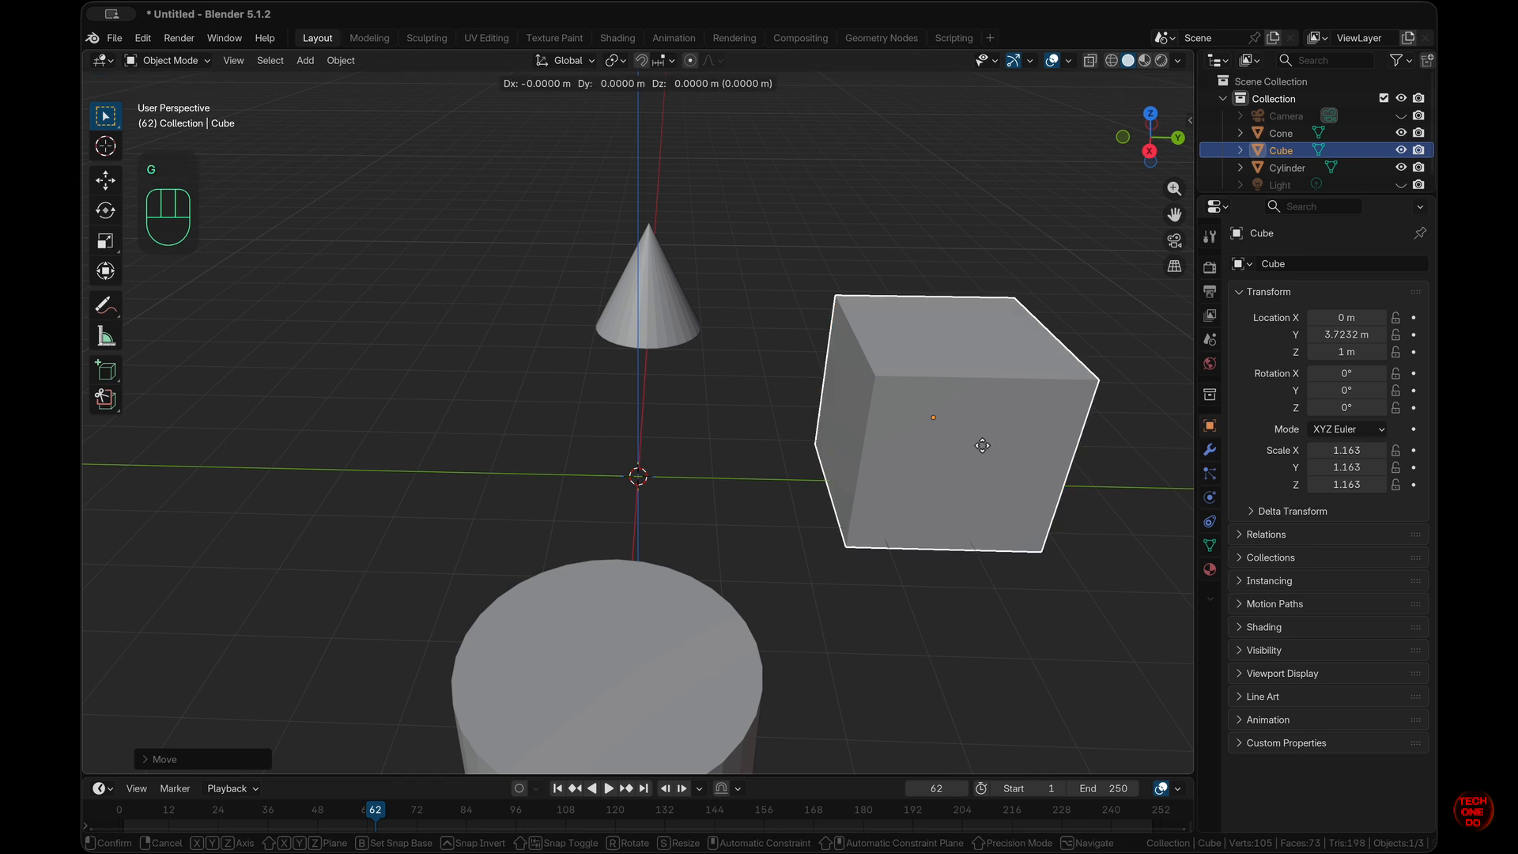
key(KP_4)
key(KP_Enter)
middle_drag(981, 445, 980, 444)
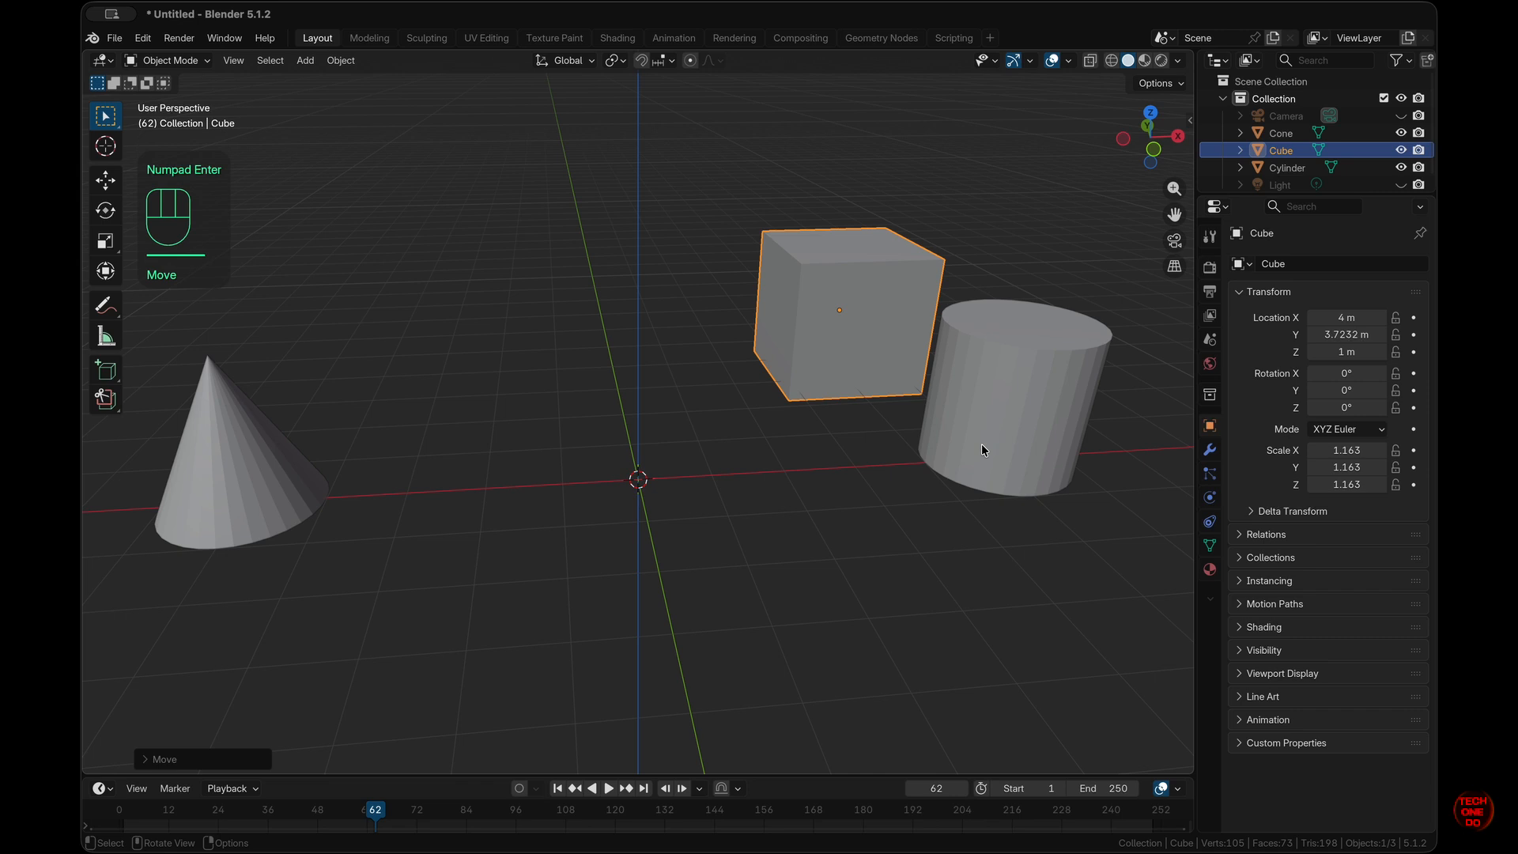
Clear the cube's location to return its origin to the world origin.
key(alt+g)
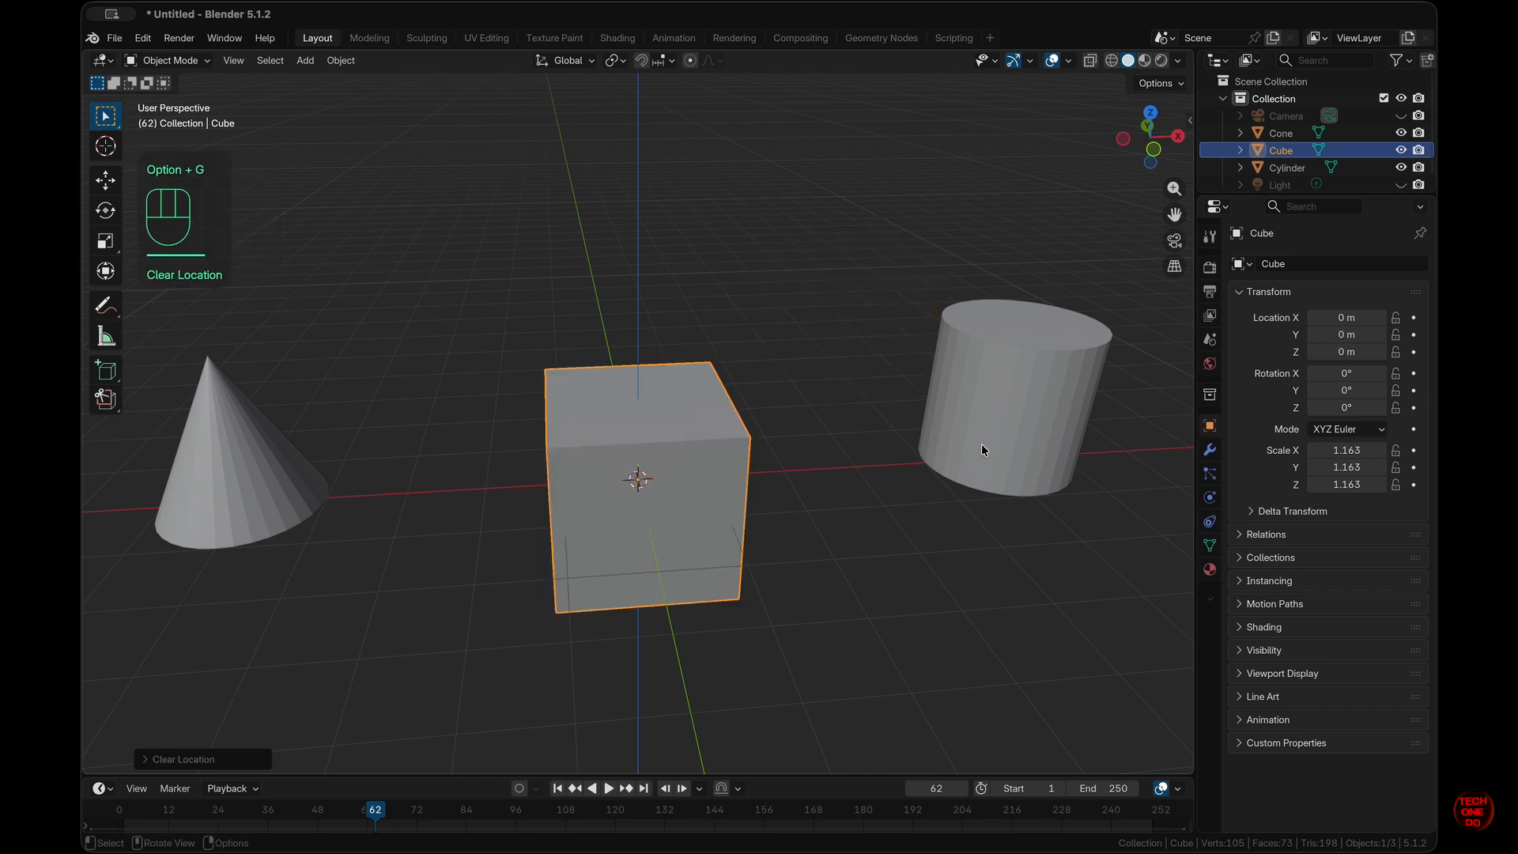
middle_drag(831, 467, 831, 467)
click(696, 467)
middle_drag(695, 466, 697, 469)
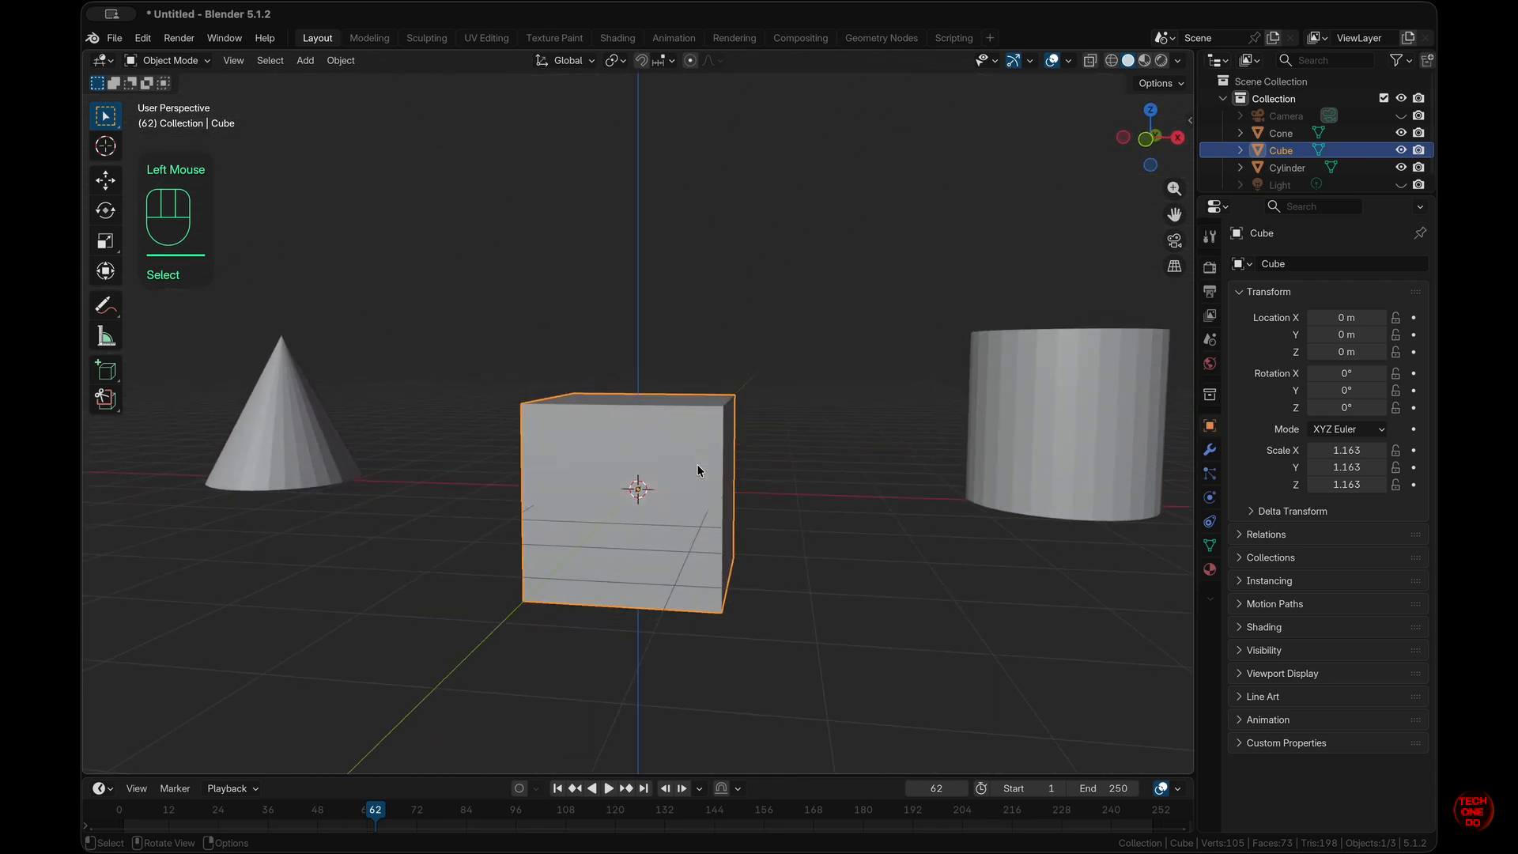
key(alt+g)
click(697, 470)
key(g)
key(Escape)
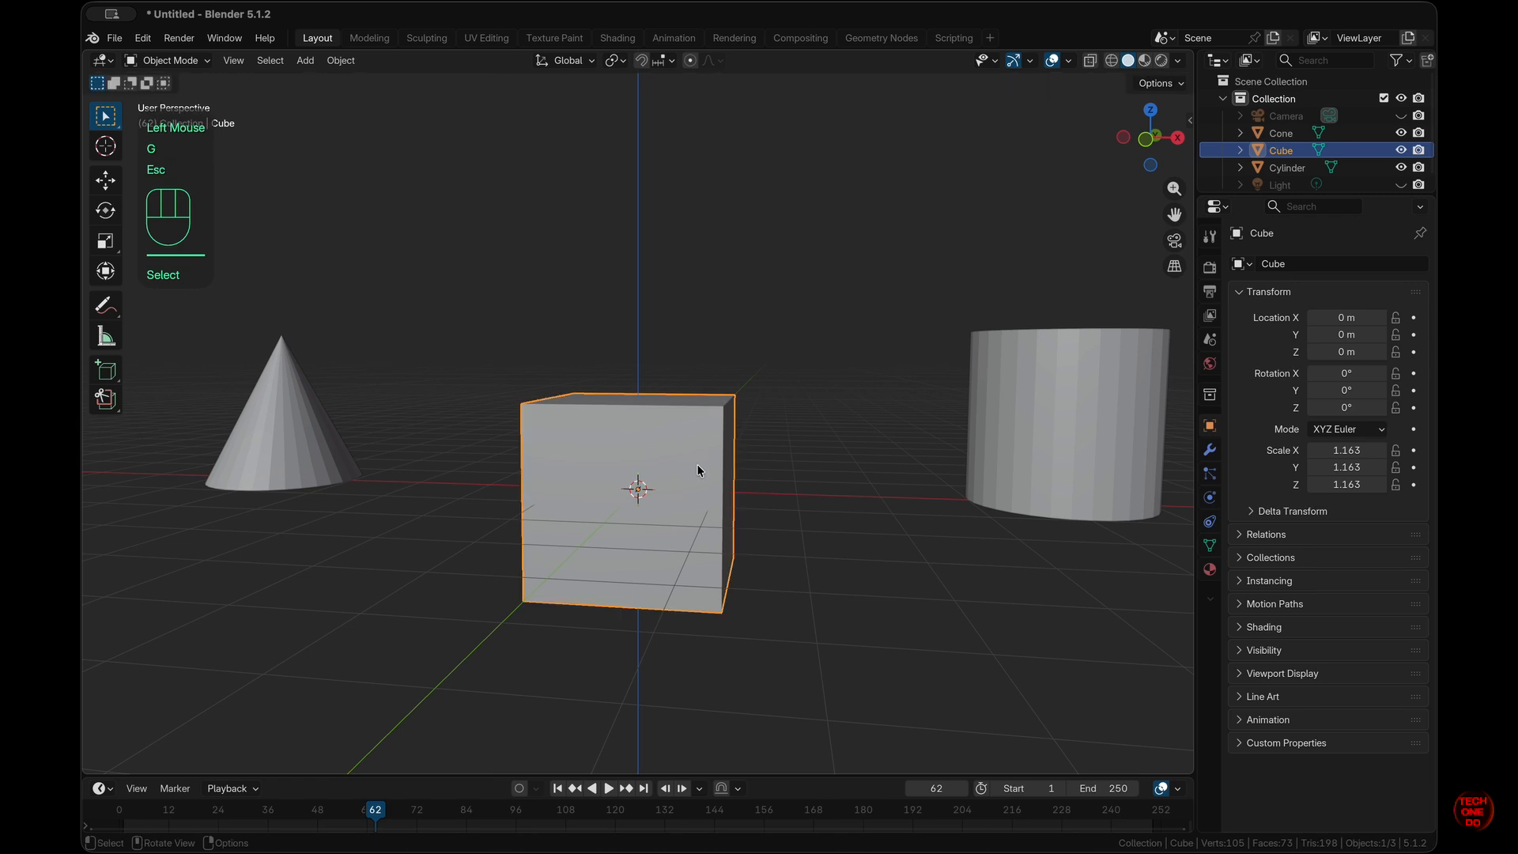
Move the cube exactly 1 m upward along the global Z axis.
middle_drag(697, 468, 697, 470)
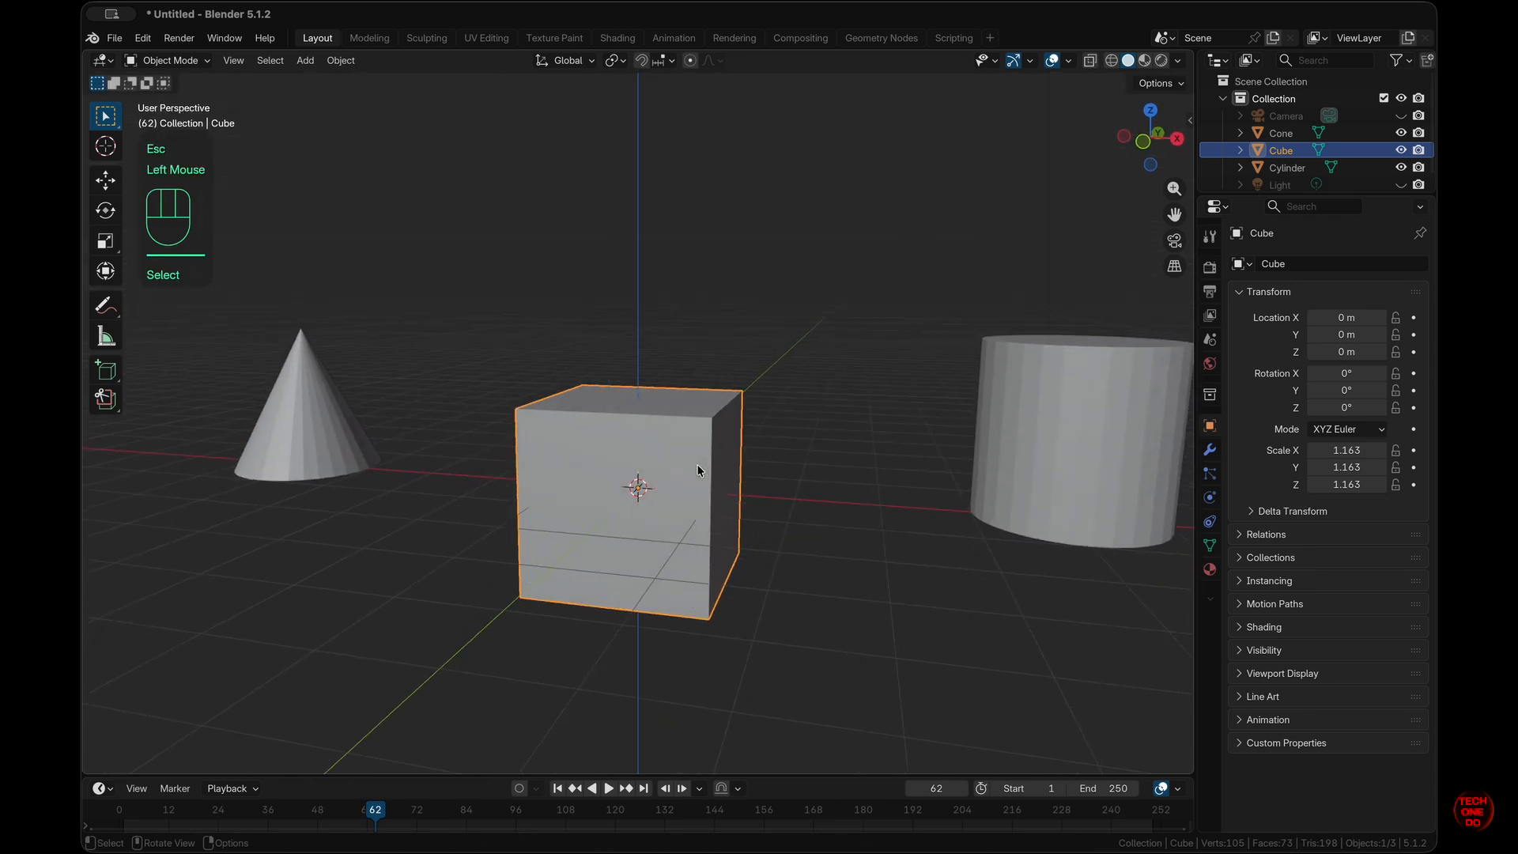
key(g)
key(z)
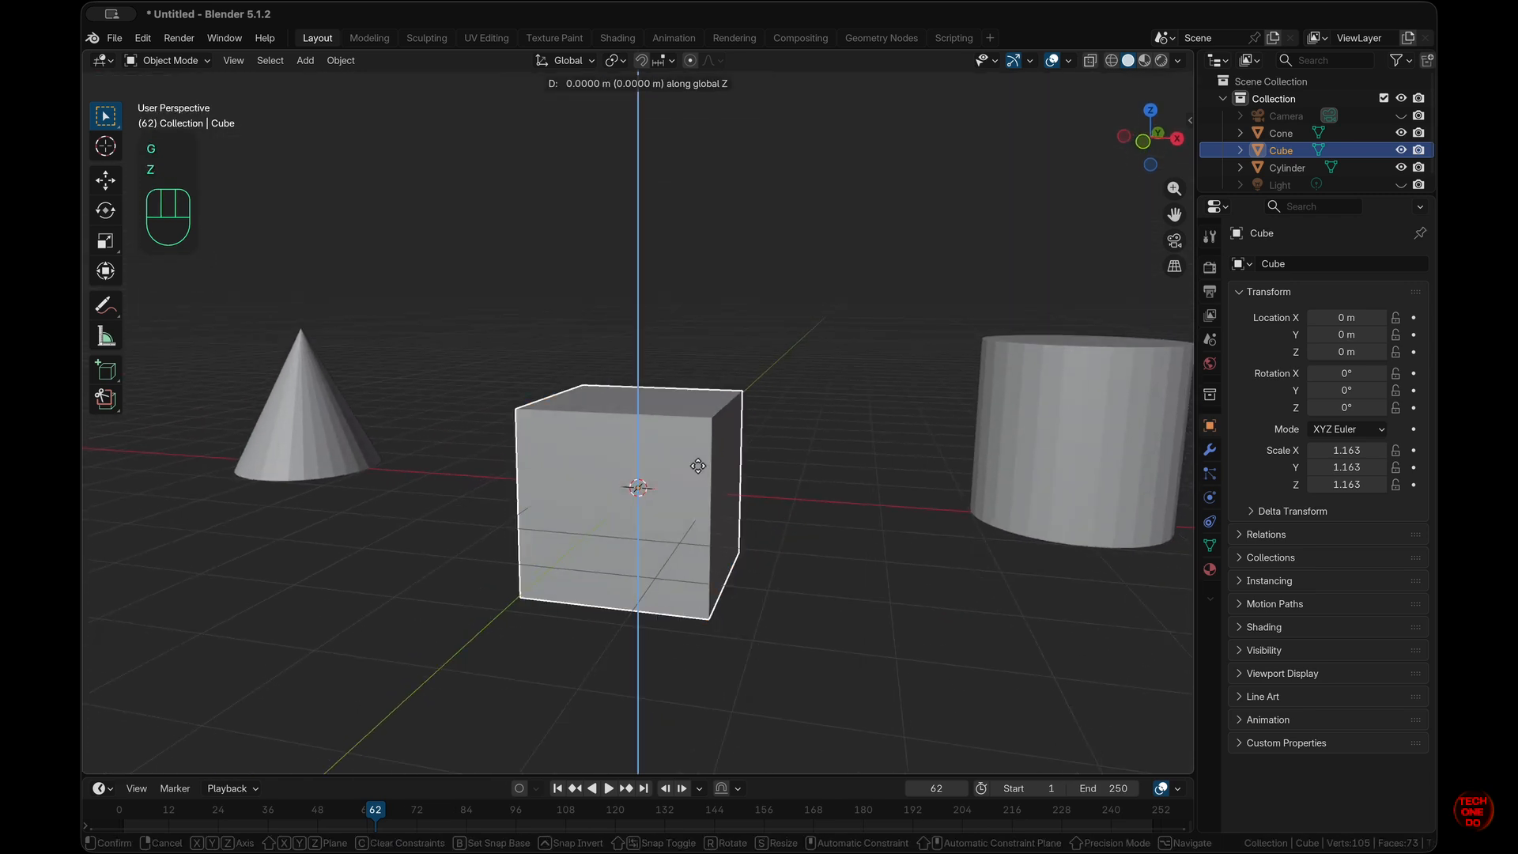
key(KP_1)
key(KP_Enter)
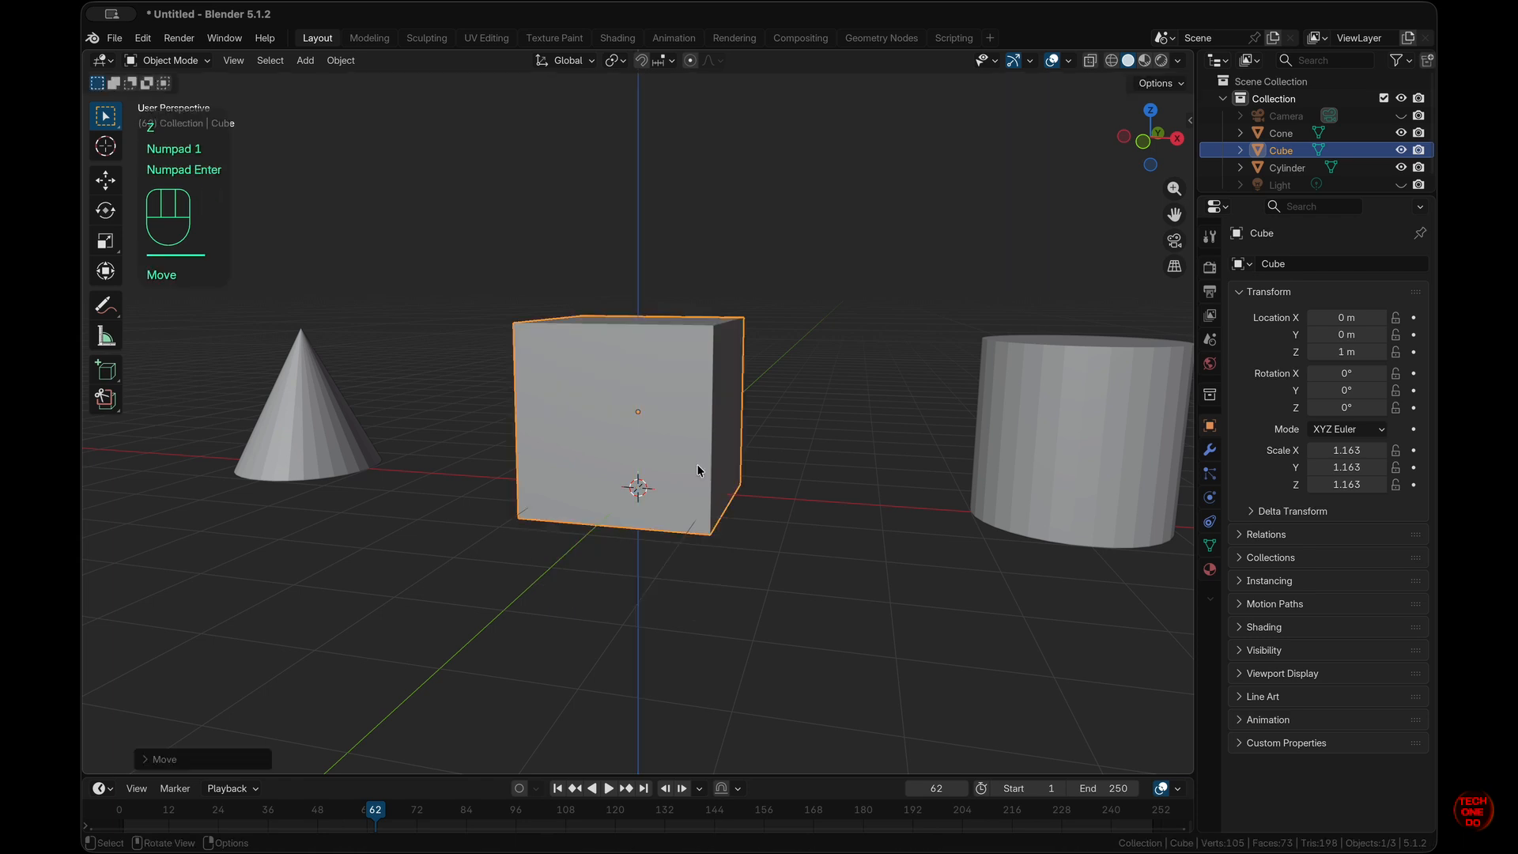
Move the cube exactly 5 m along the global Y axis.
middle_drag(701, 471, 697, 470)
click(698, 470)
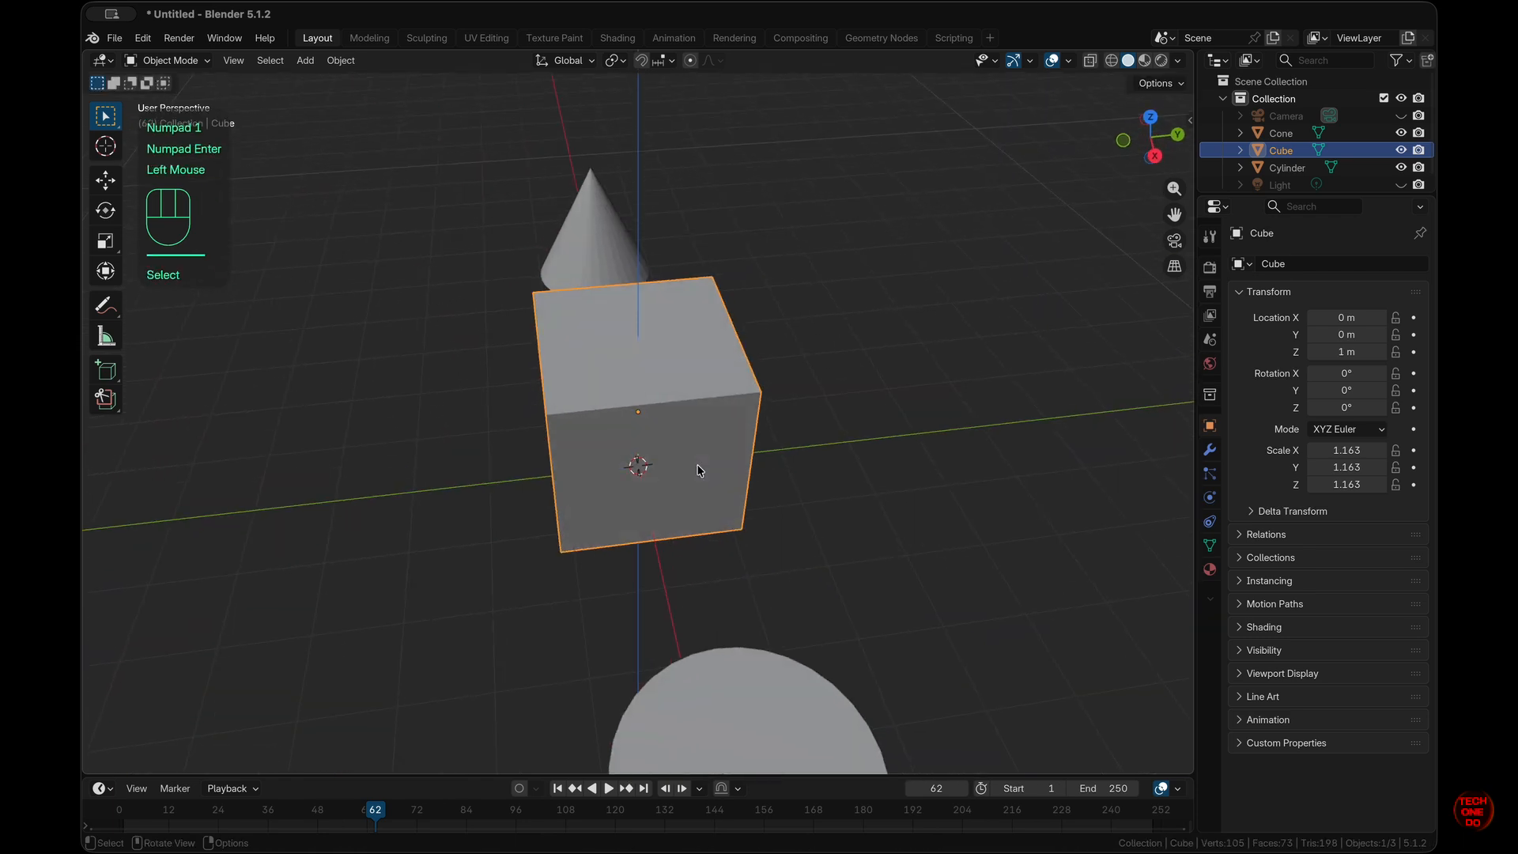
key(g)
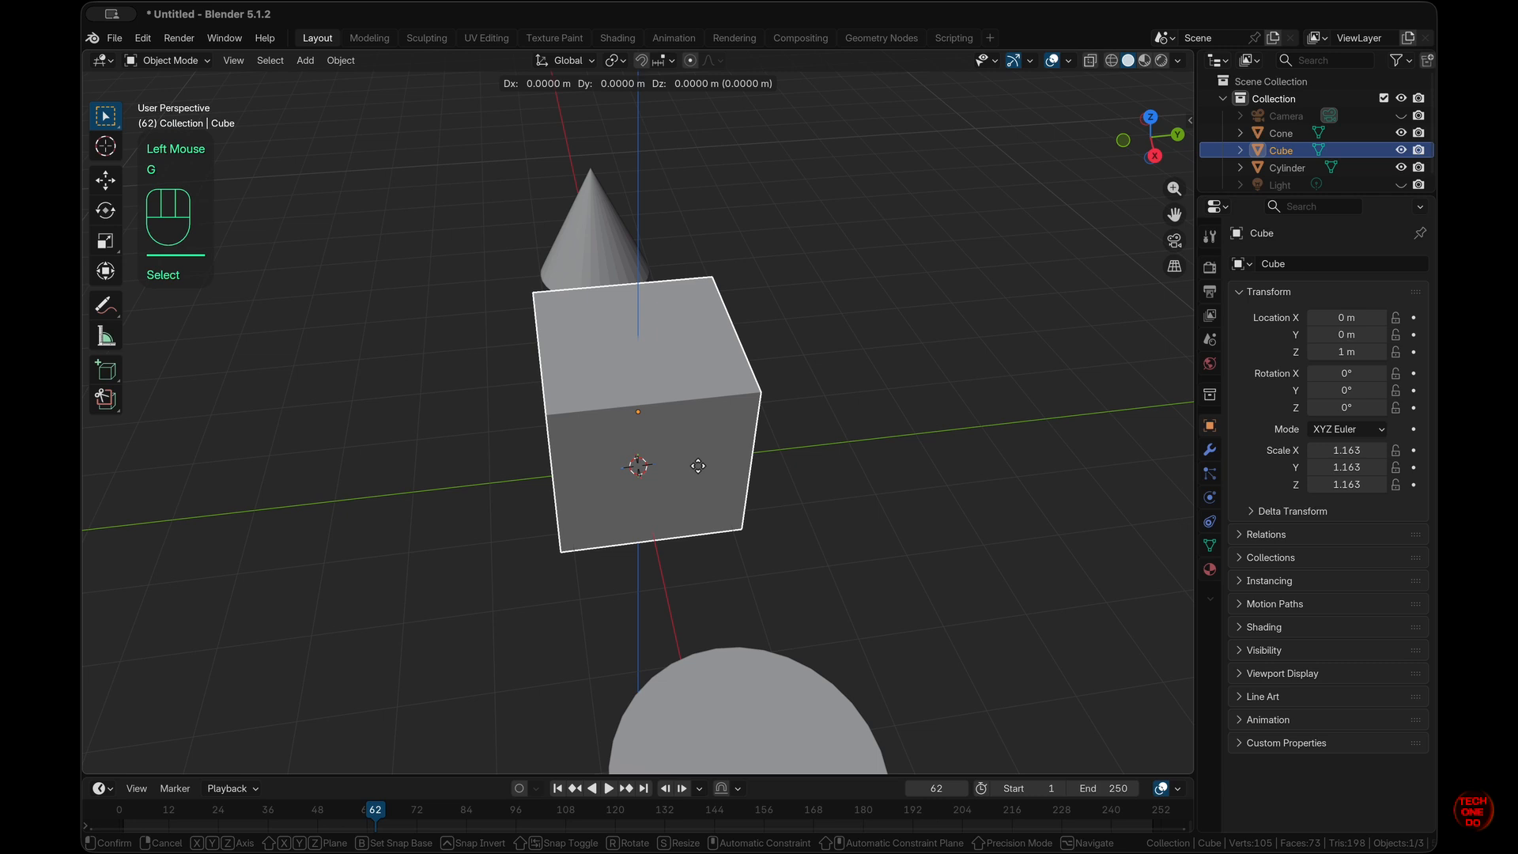
key(y)
key(KP_5)
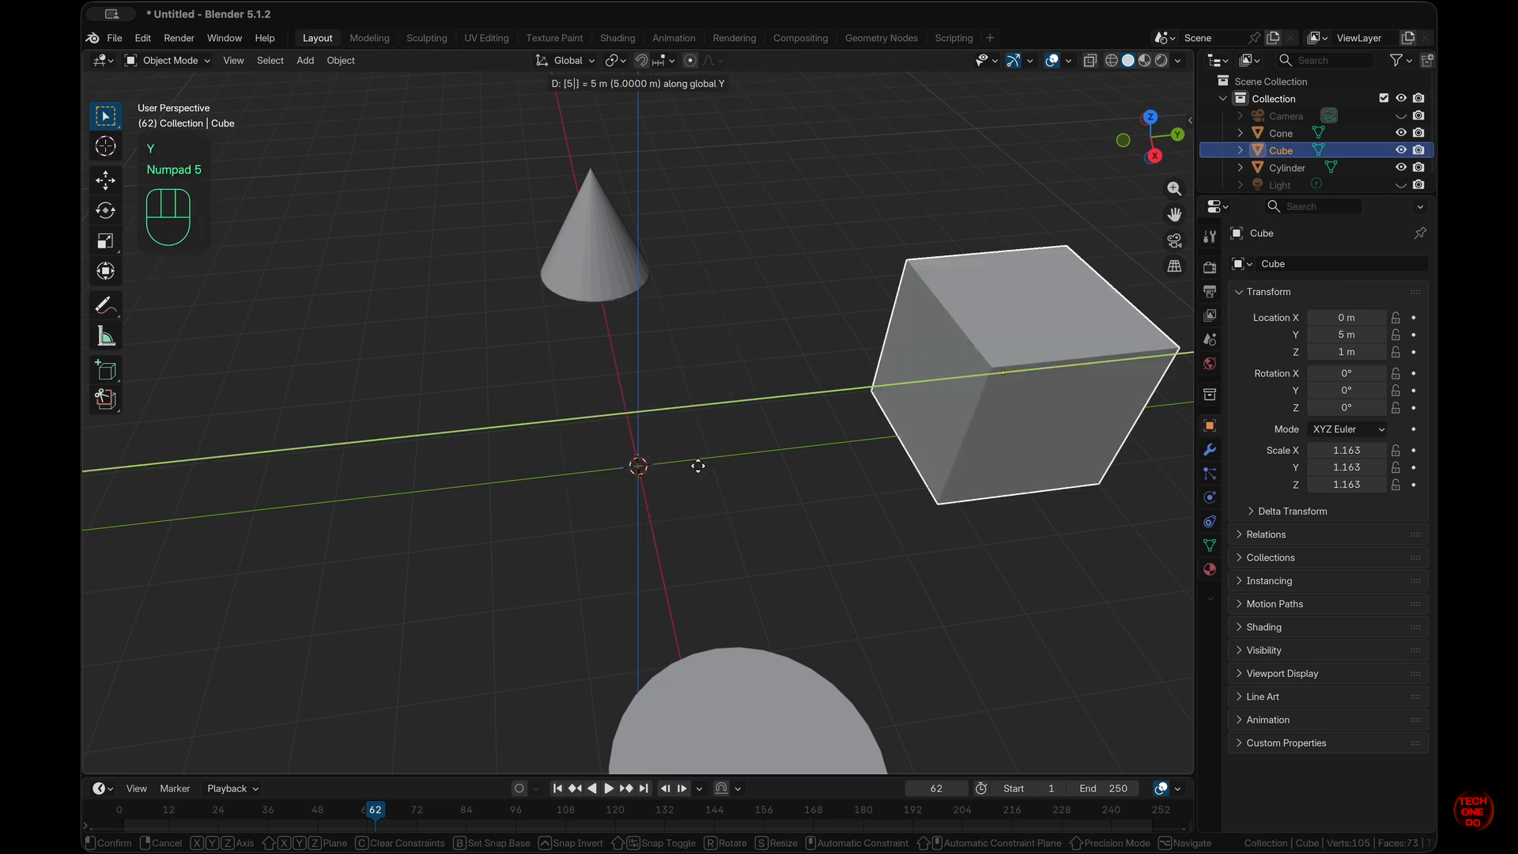
key(KP_Enter)
Move the cube -5 m along the global Y axis using a negative numeric distance.
click(997, 352)
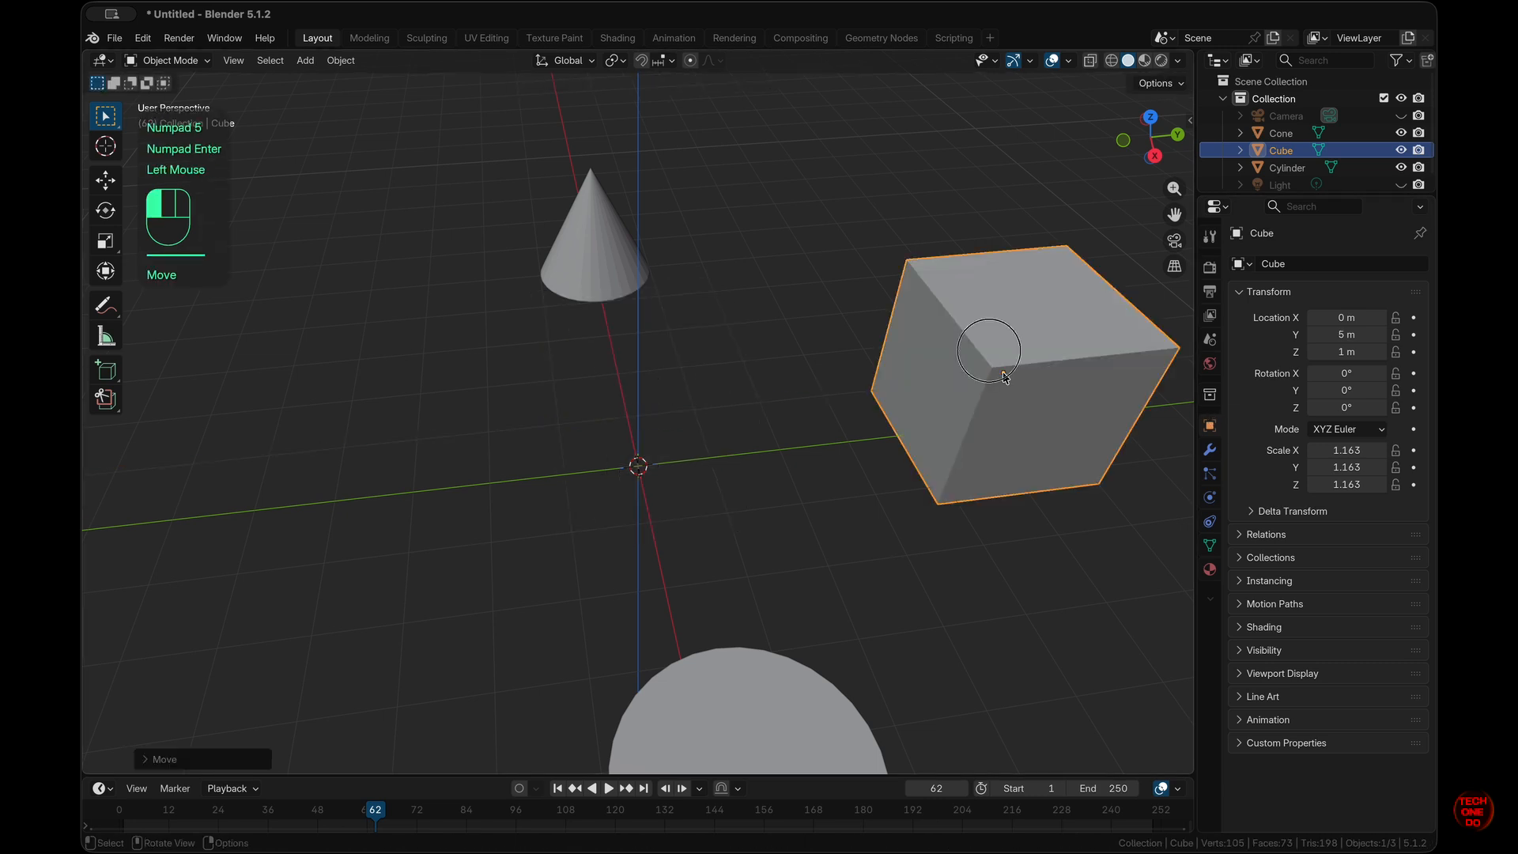
key(g)
key(y)
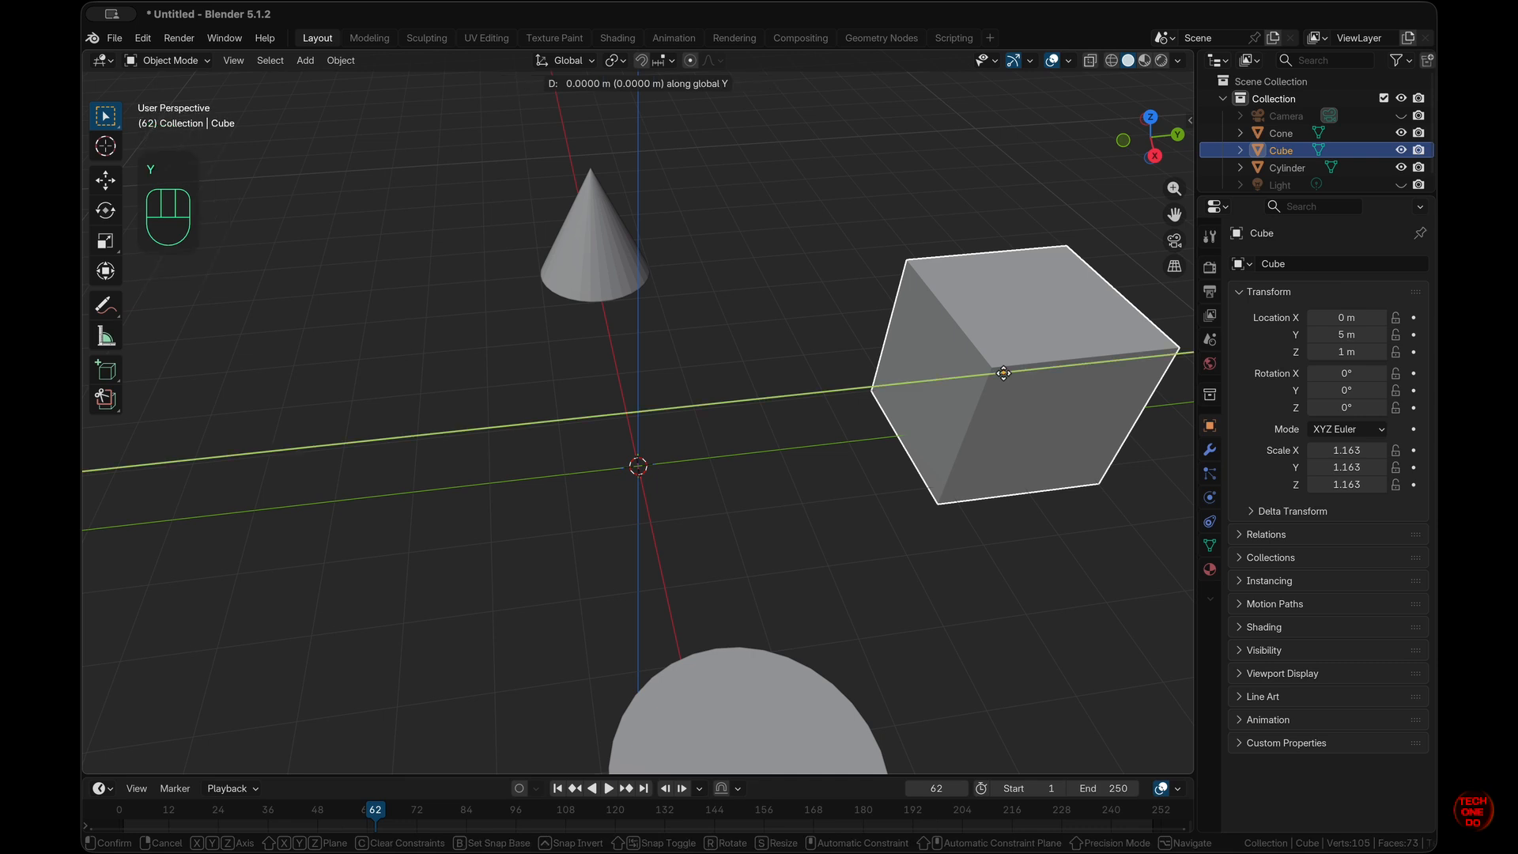
key(KP_5)
key(KP_Subtract)
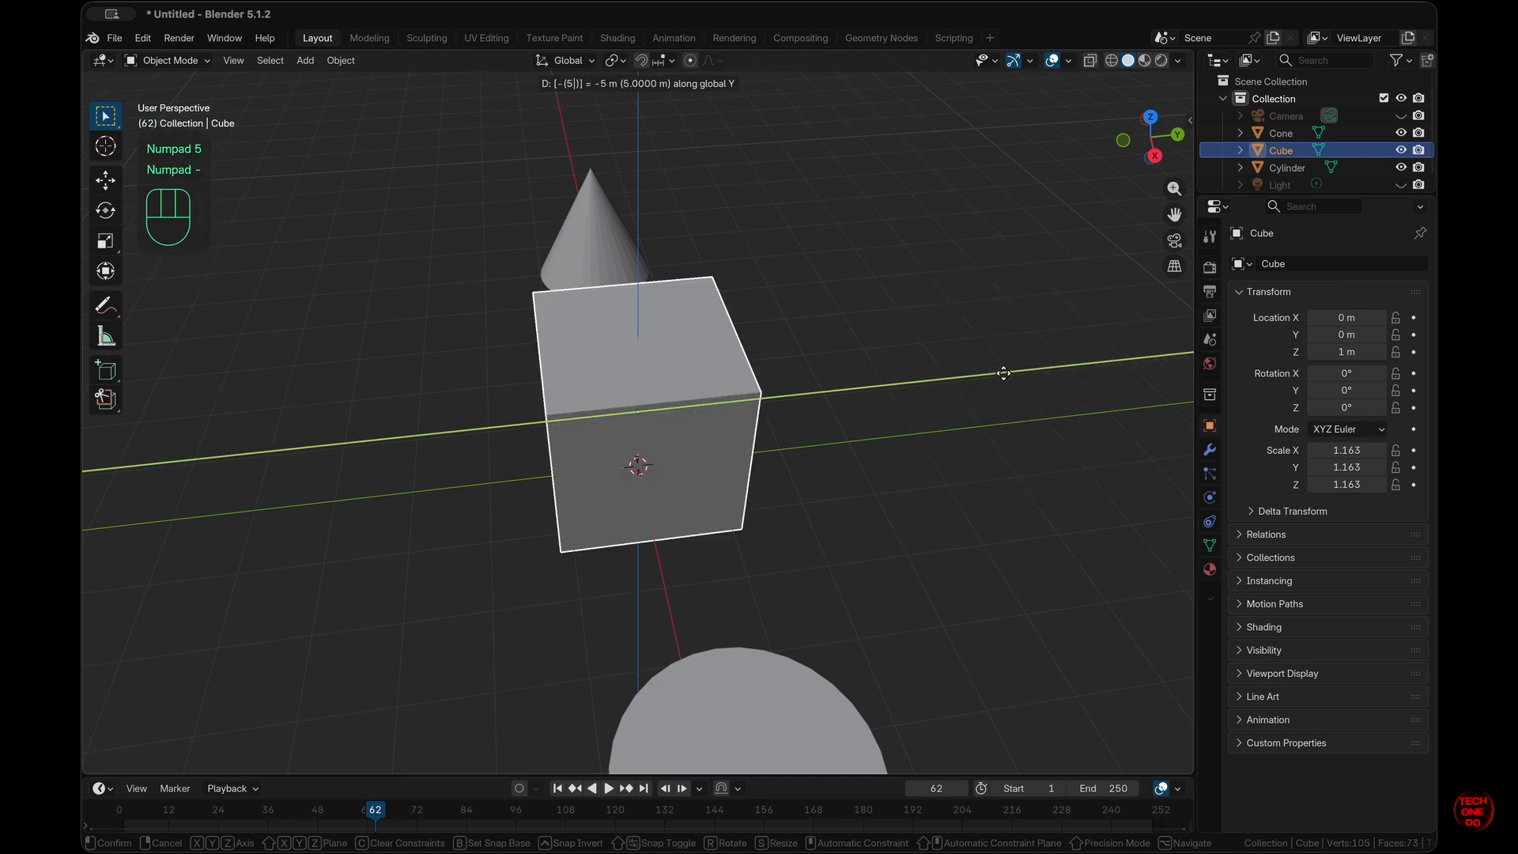
click(1003, 373)
click(674, 425)
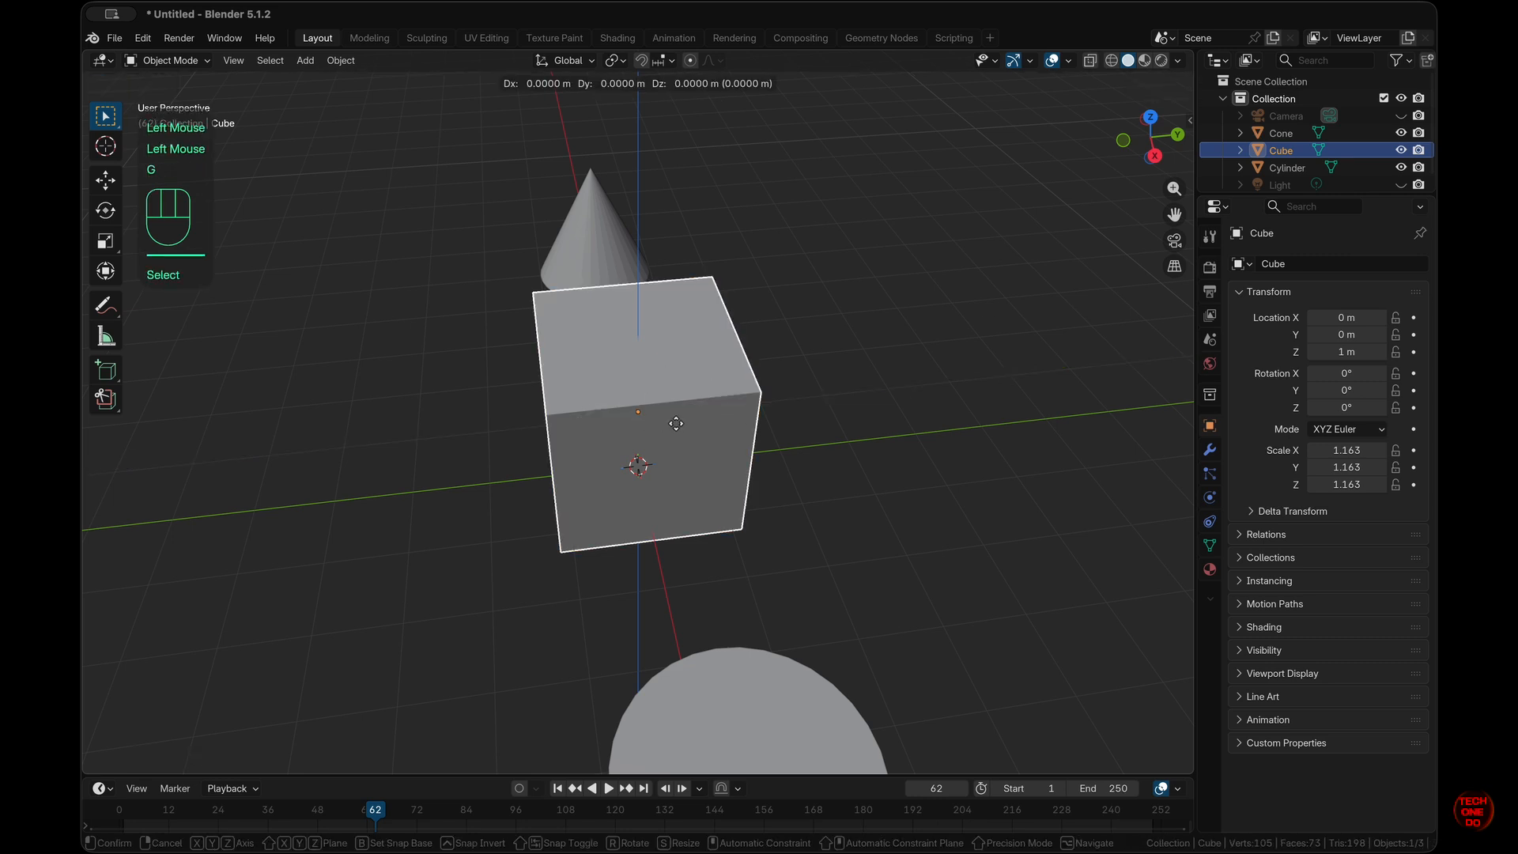
key(KP_2)
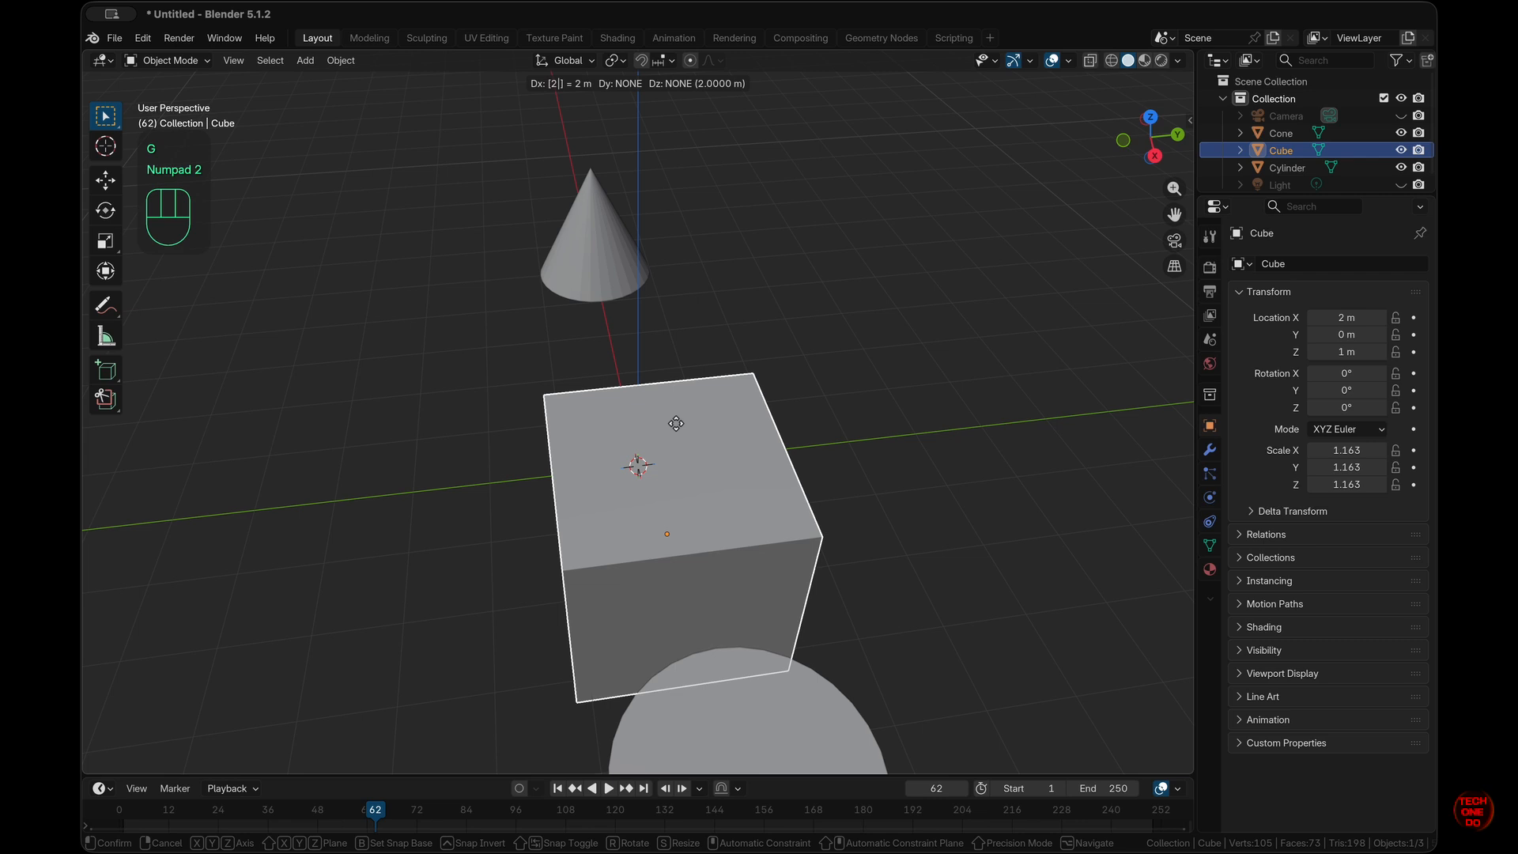
key(KP_Subtract)
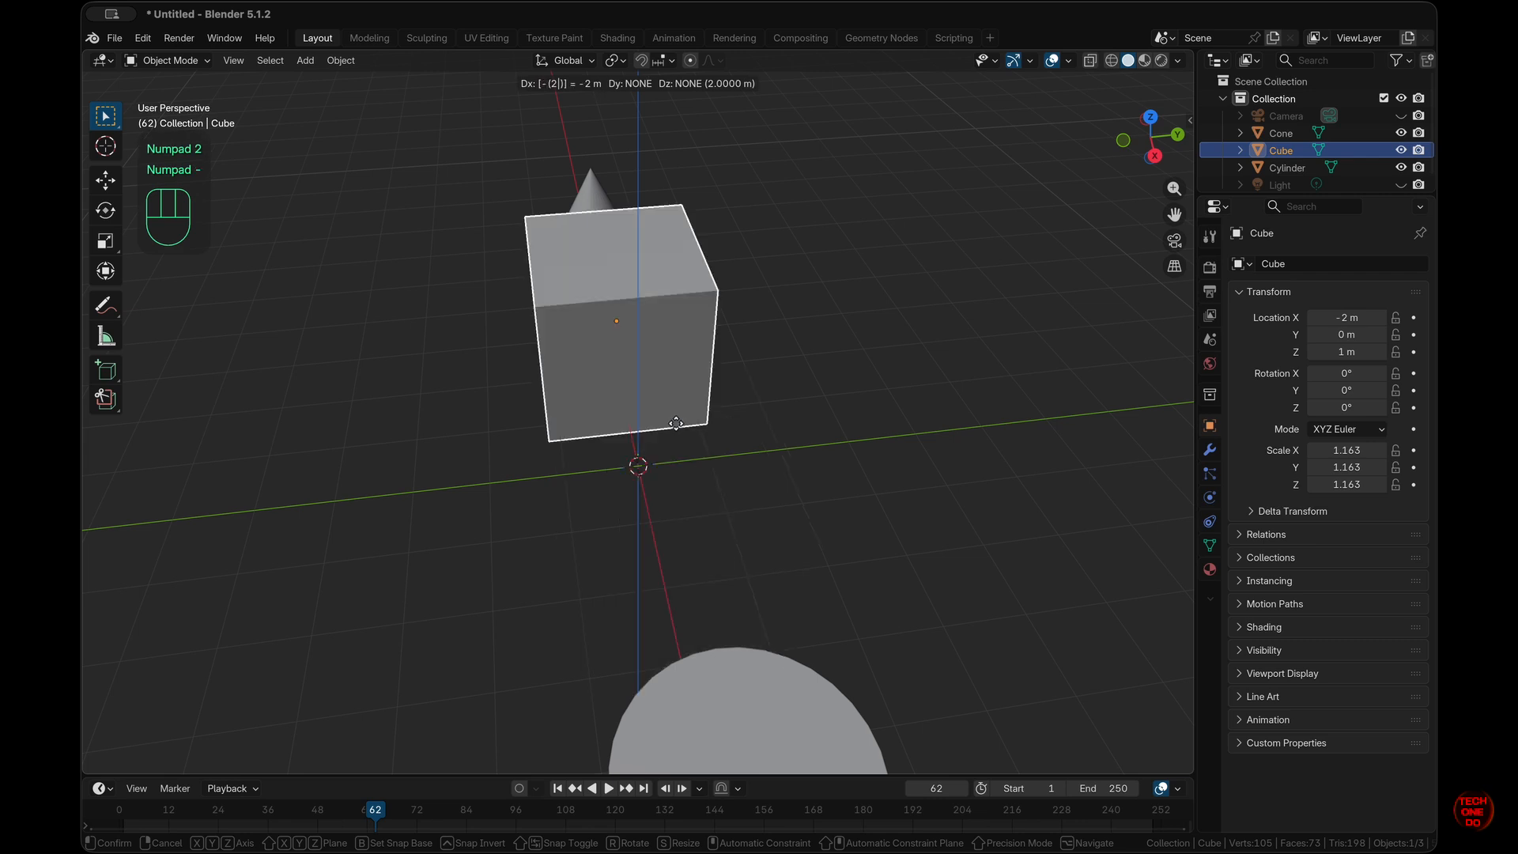
key(Escape)
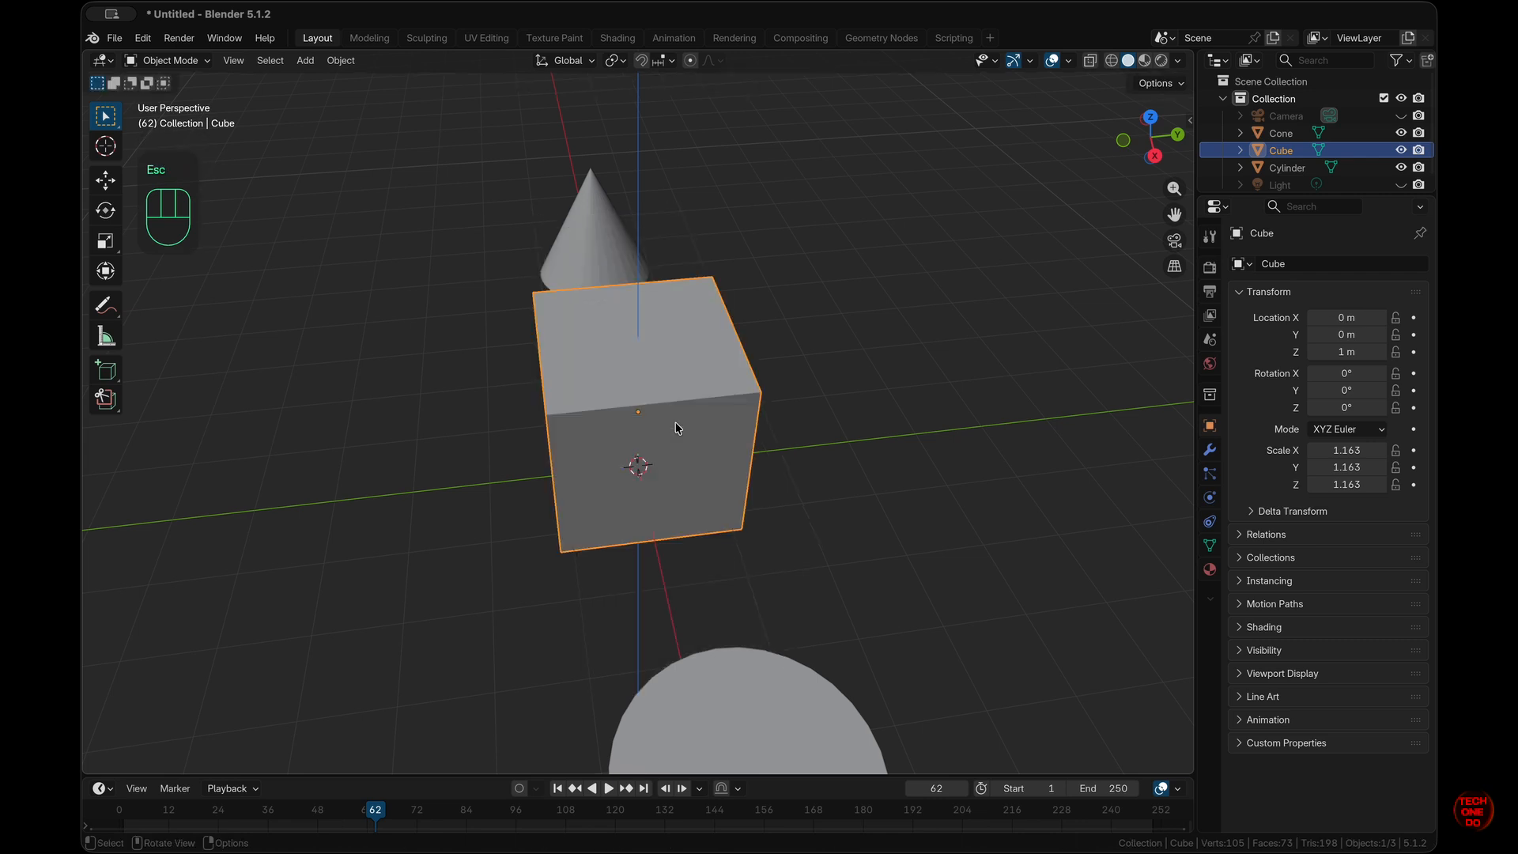
Move the cube -2 m along the global Y axis.
key(g)
key(y)
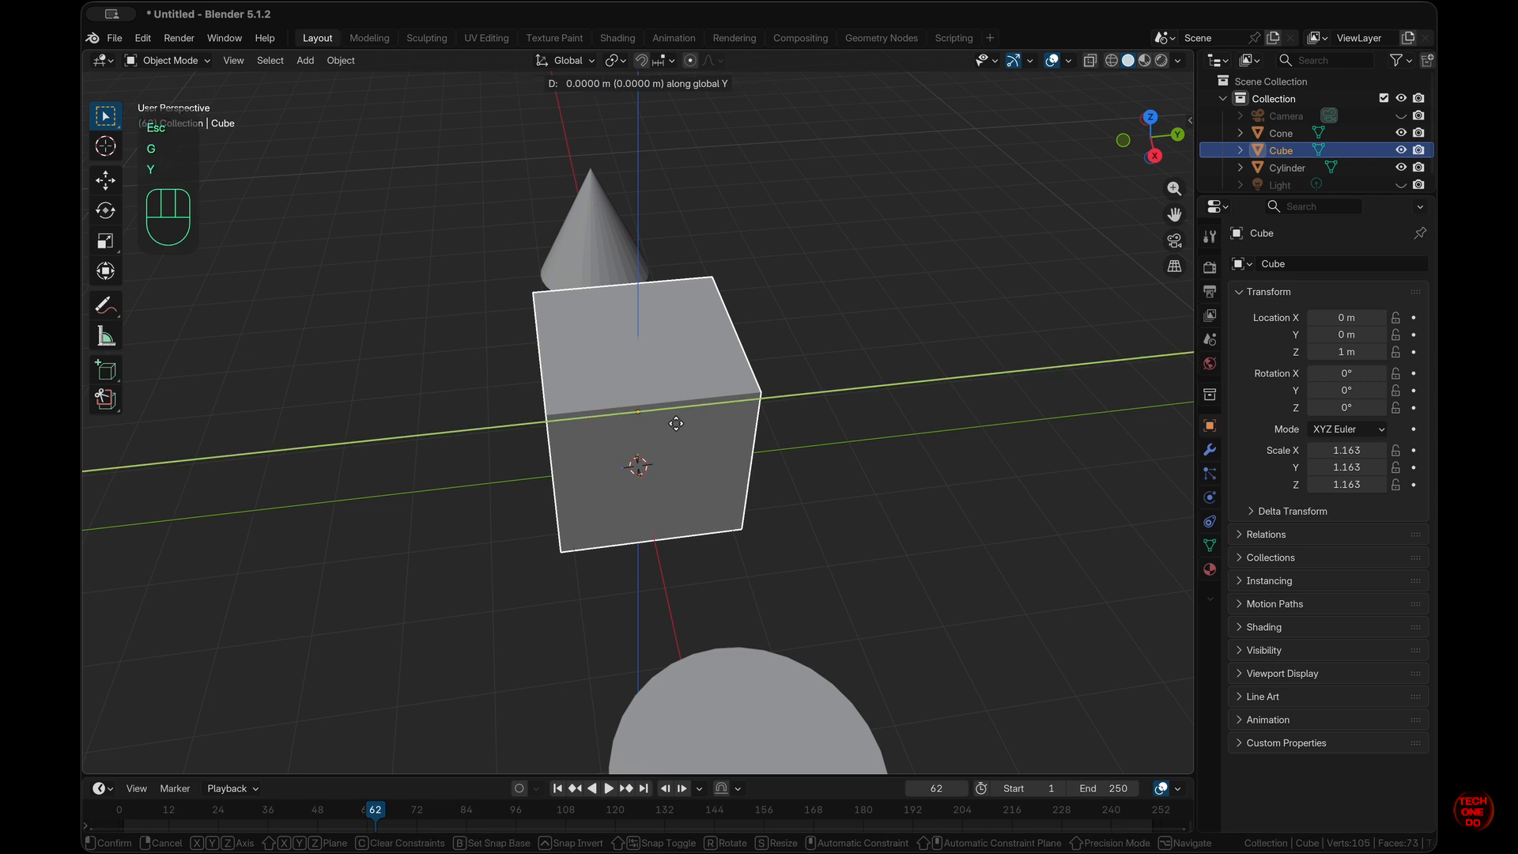
key(KP_2)
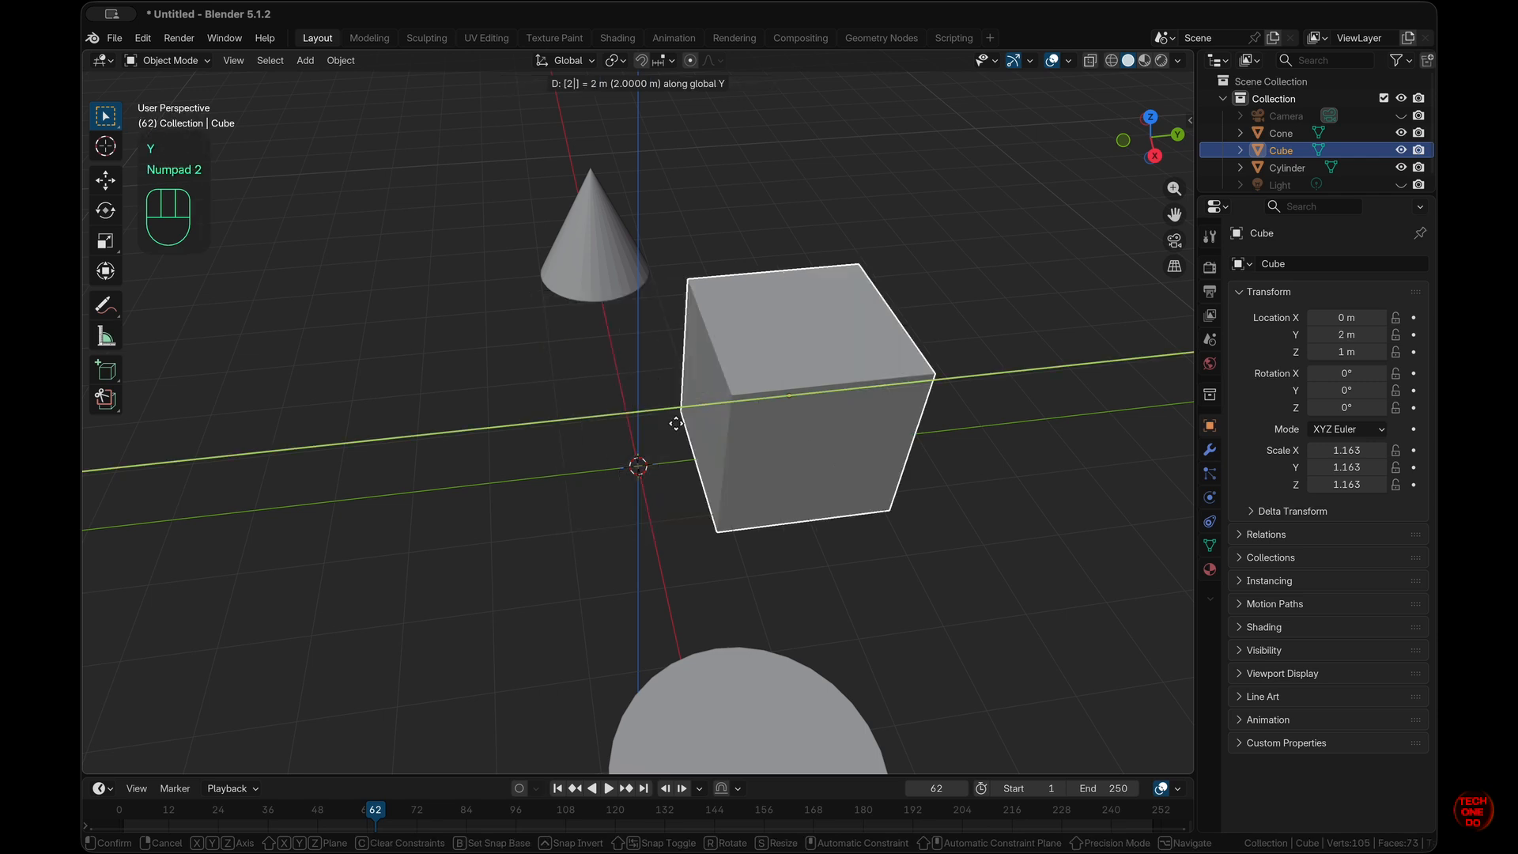
key(KP_Subtract)
click(676, 425)
Deselect the cube so that no object in the scene is selected.
scroll(676, 429, left, 5)
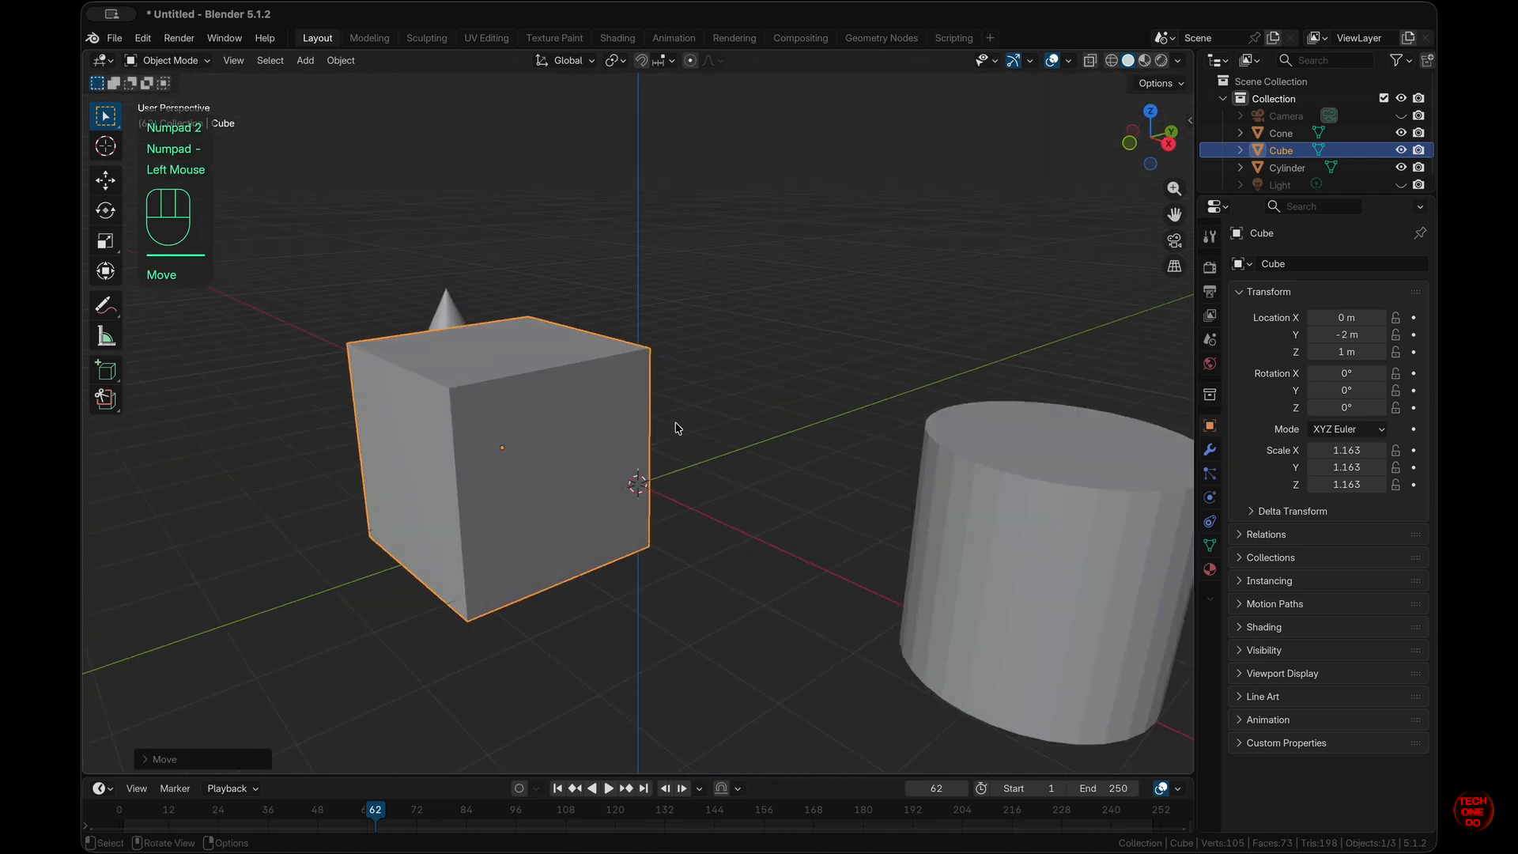
scroll(676, 429, down, 4)
scroll(675, 429, right, 6)
scroll(676, 429, left, 6)
scroll(675, 429, left, 5)
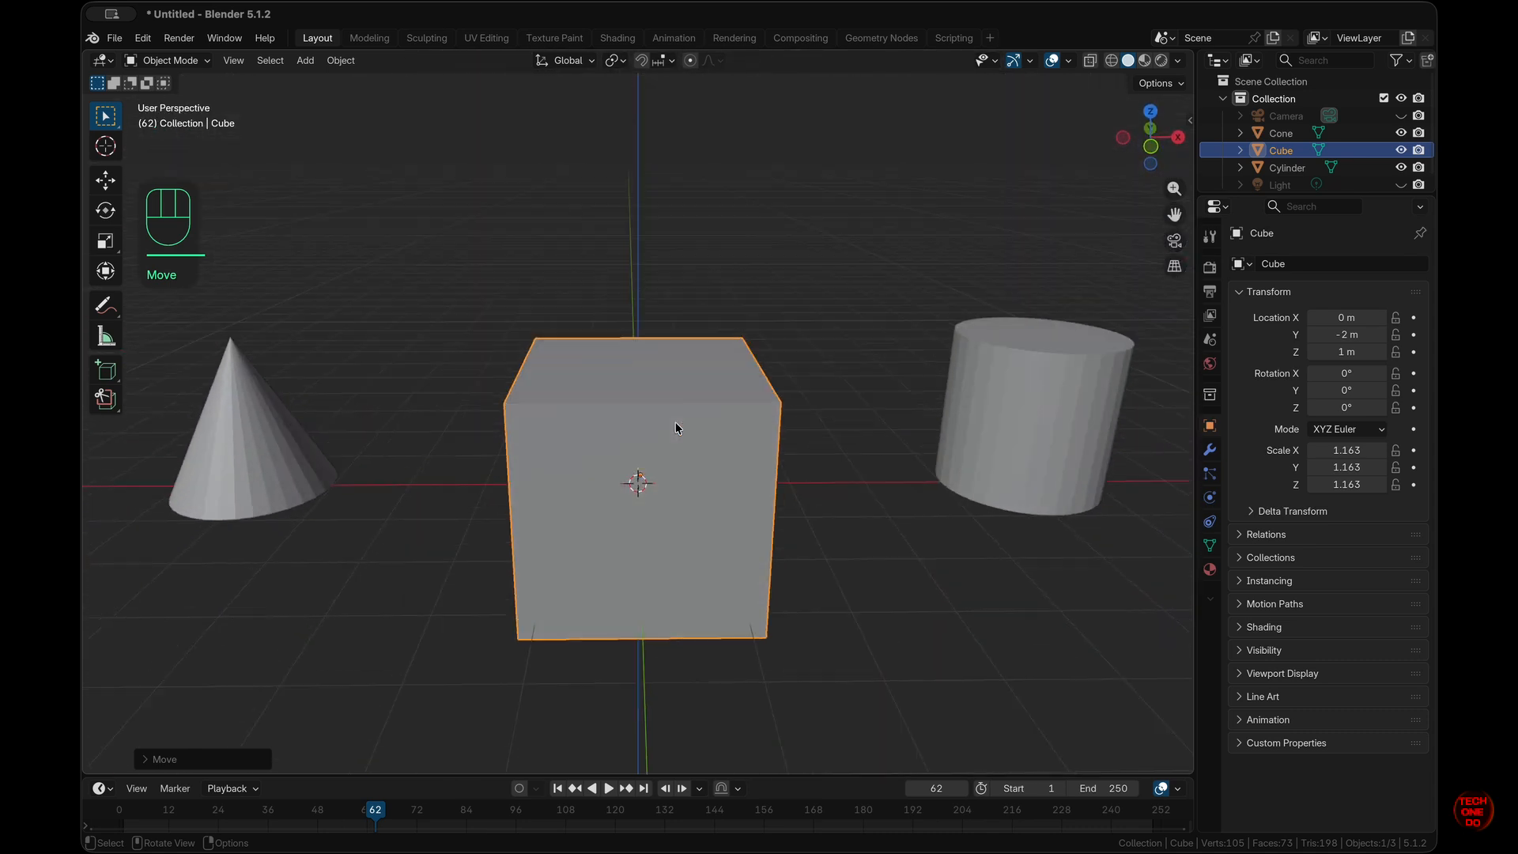
scroll(676, 429, up, 3)
click(835, 556)
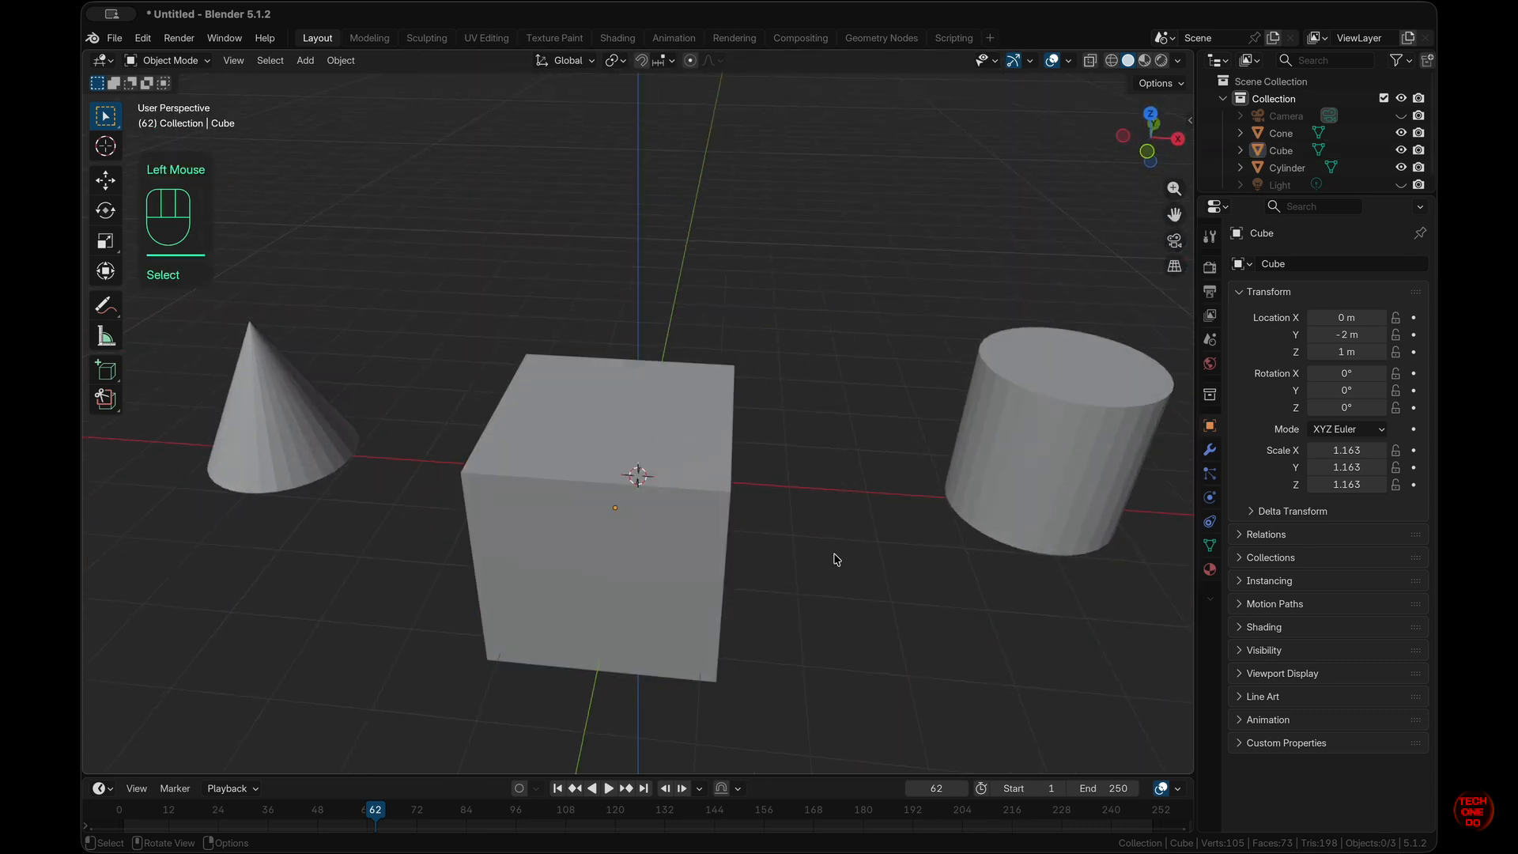
scroll(834, 560, up, 5)
scroll(835, 560, down, 6)
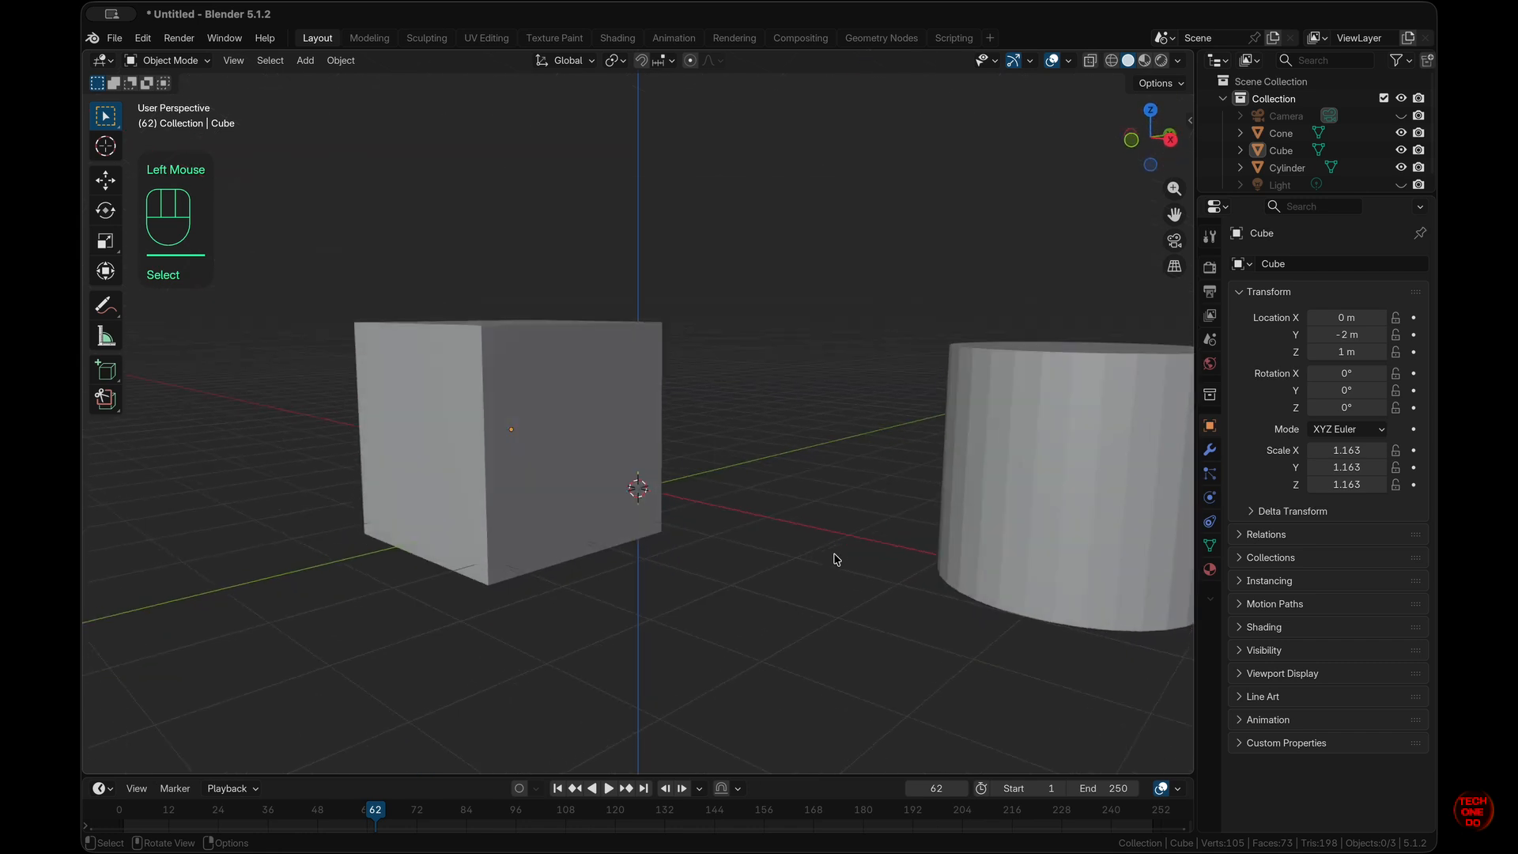
scroll(835, 560, left, 4)
click(717, 449)
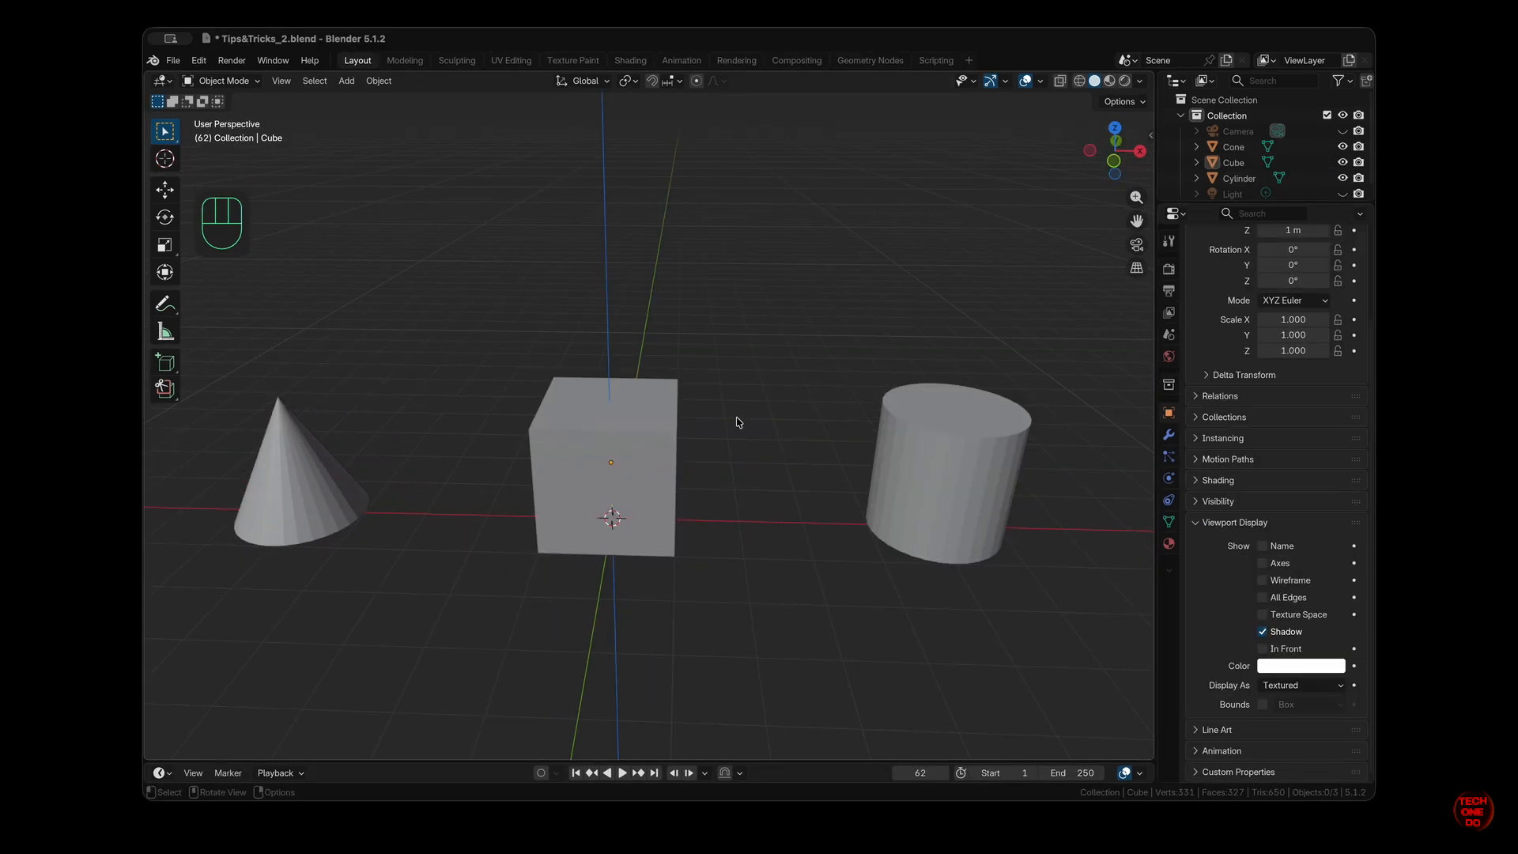
Select the cube, stretch it along the global X axis to a scale of about 1.81, and clear its scale.
scroll(717, 410, up, 3)
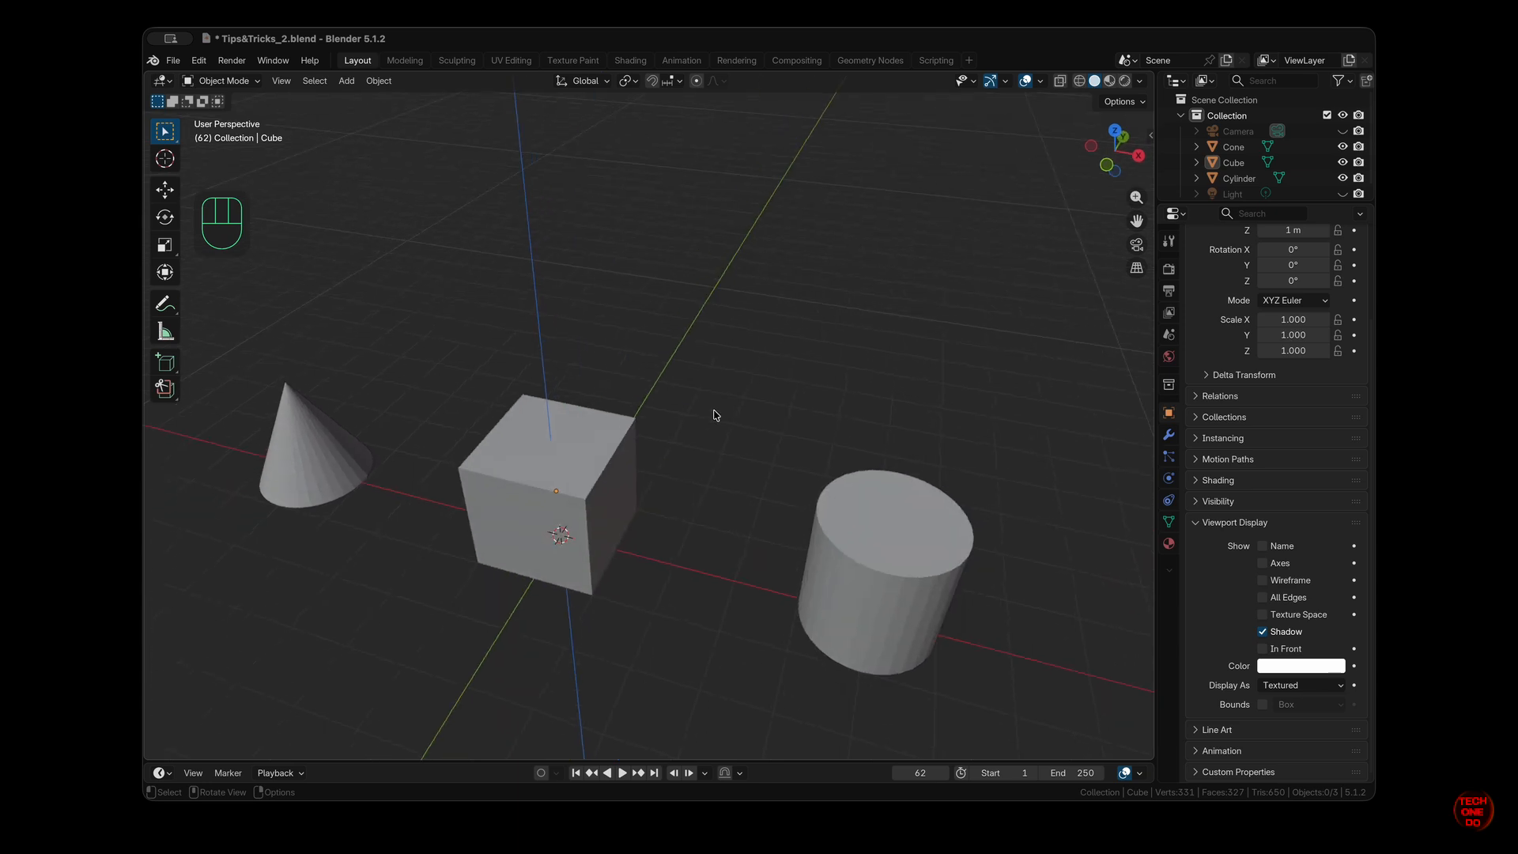
click(582, 518)
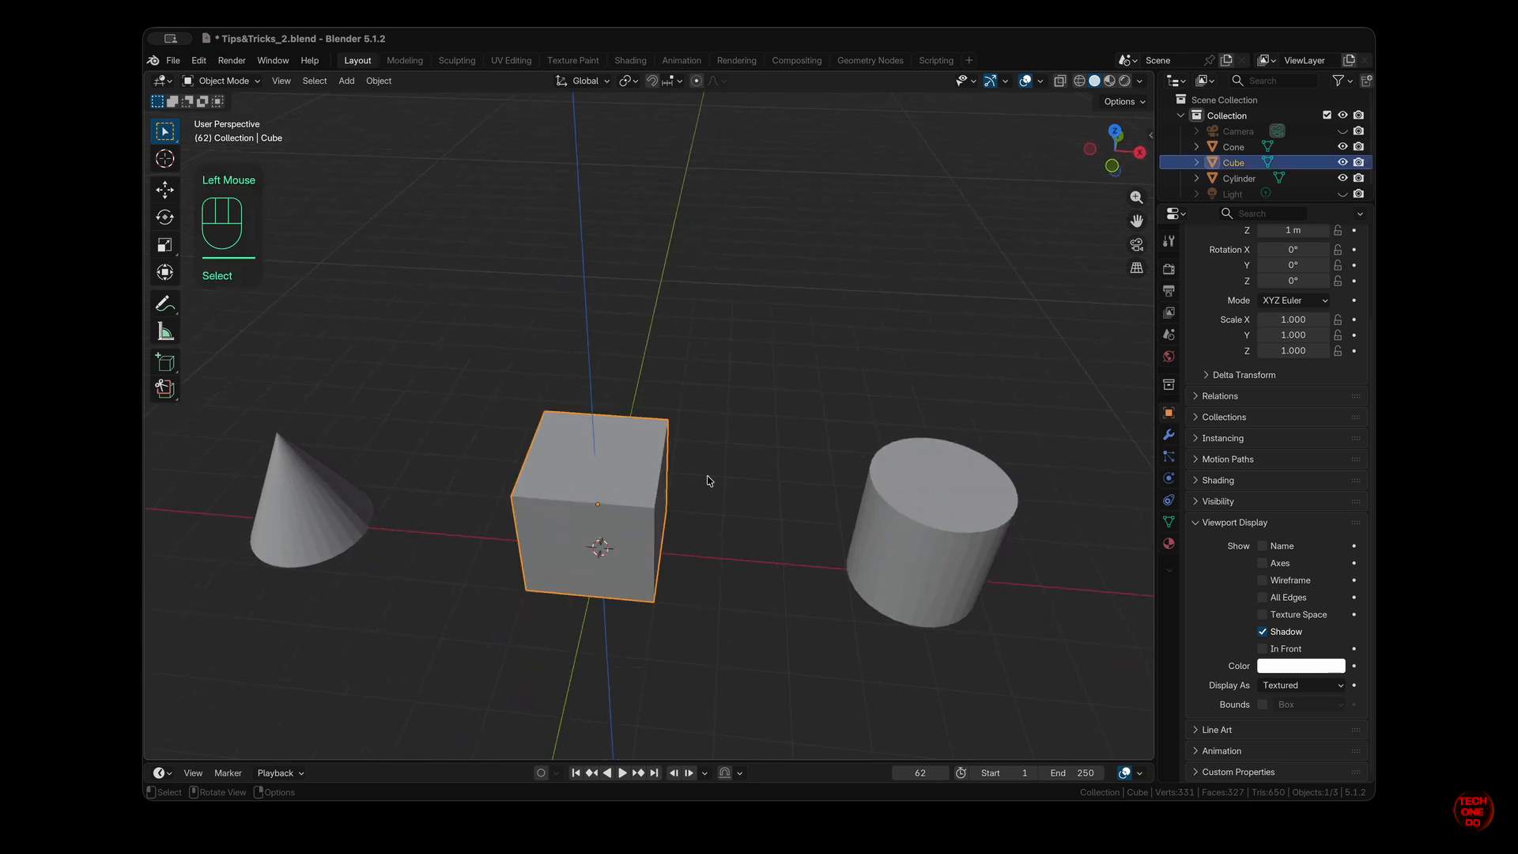
scroll(708, 480, down, 3)
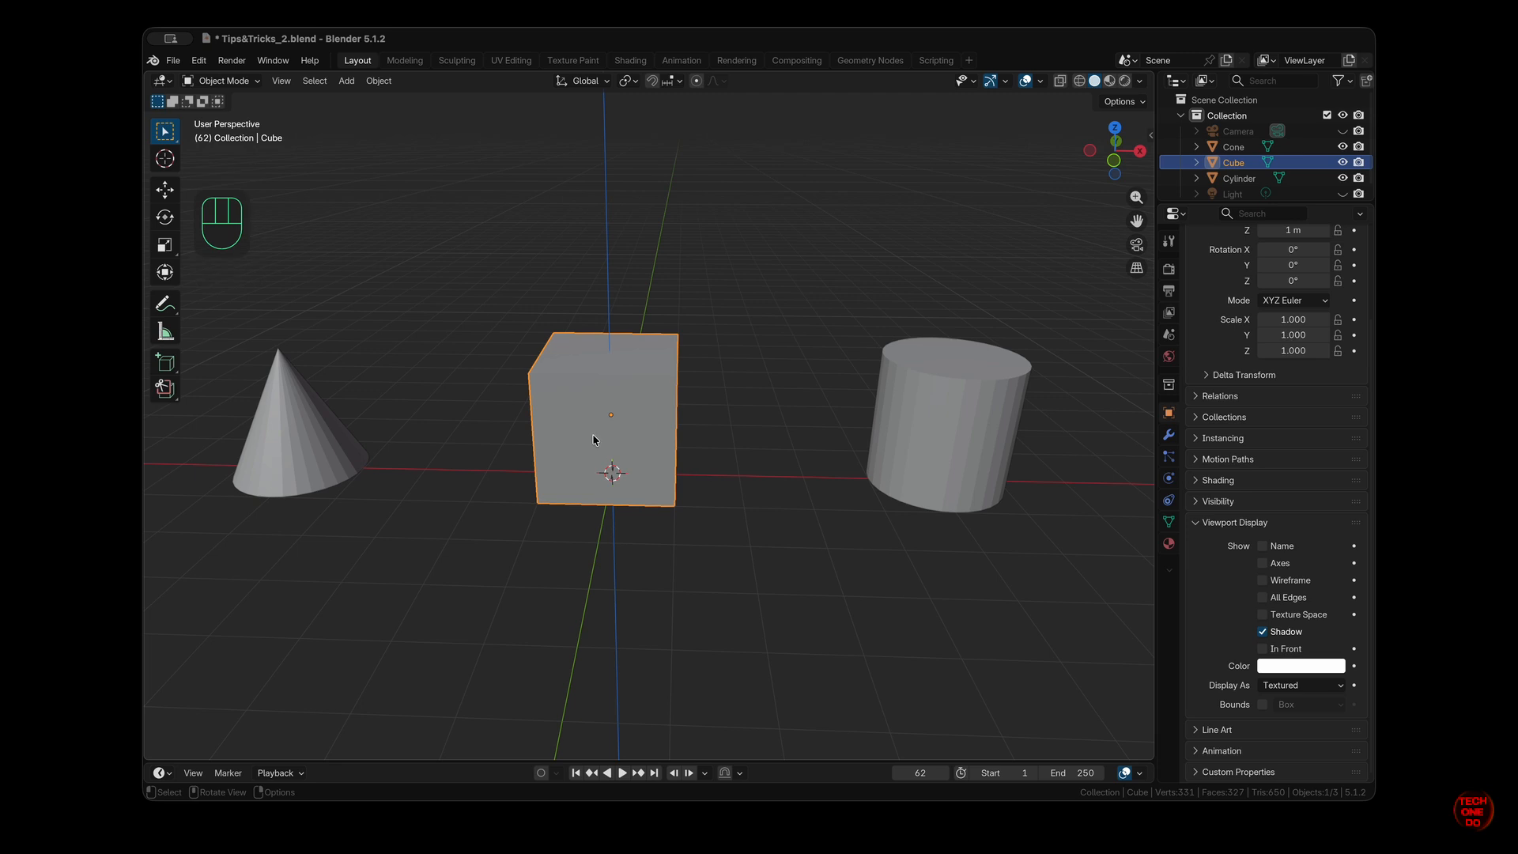
key(s)
key(x)
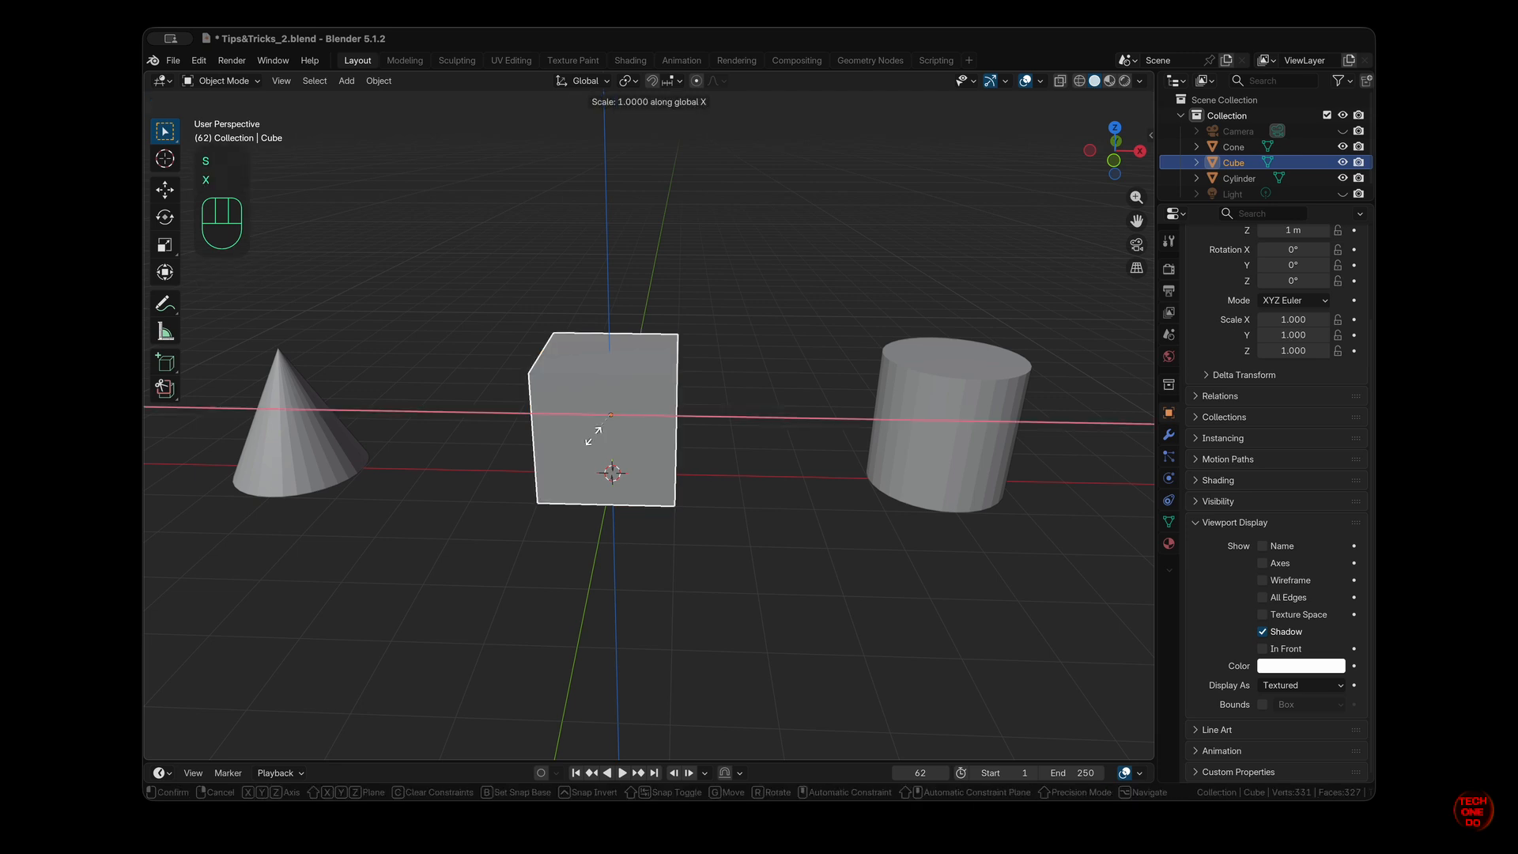
click(646, 447)
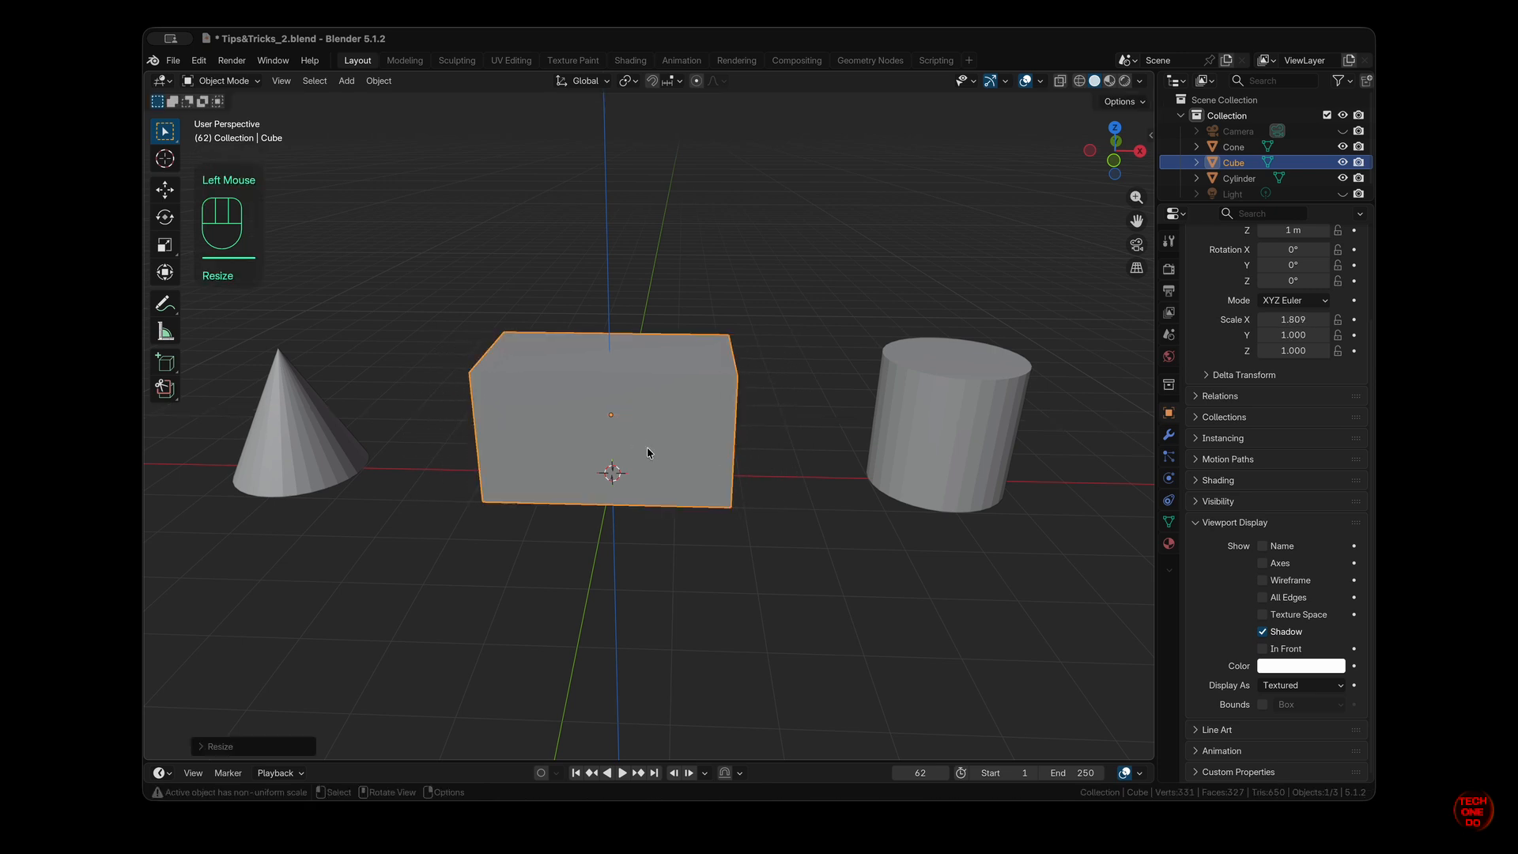
key(alt+s)
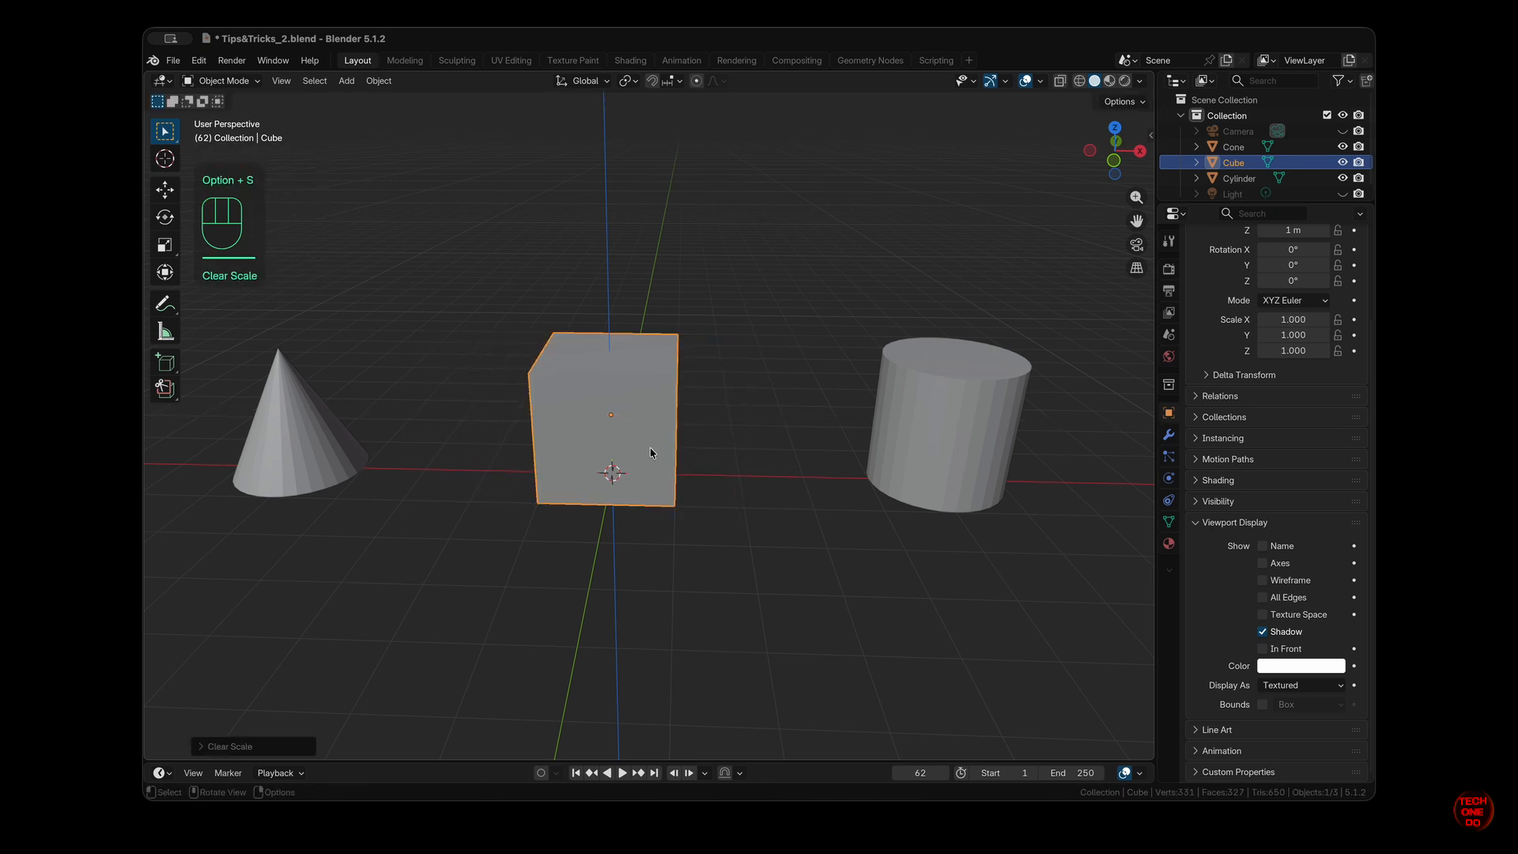
Stretch the cube along the global Z axis to a scale of about 1.9, and clear its scale.
key(s)
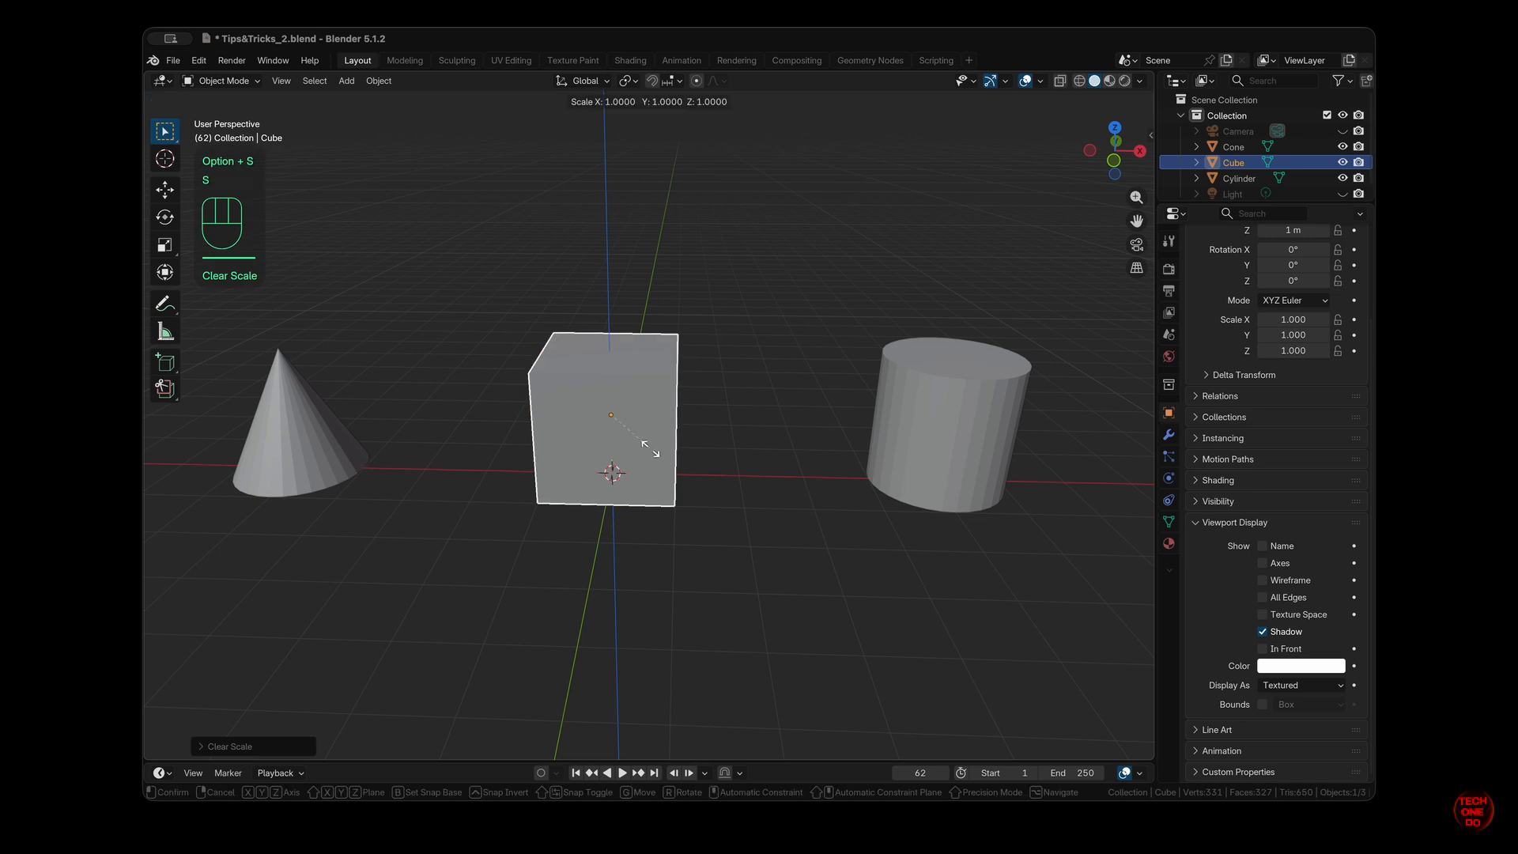
key(z)
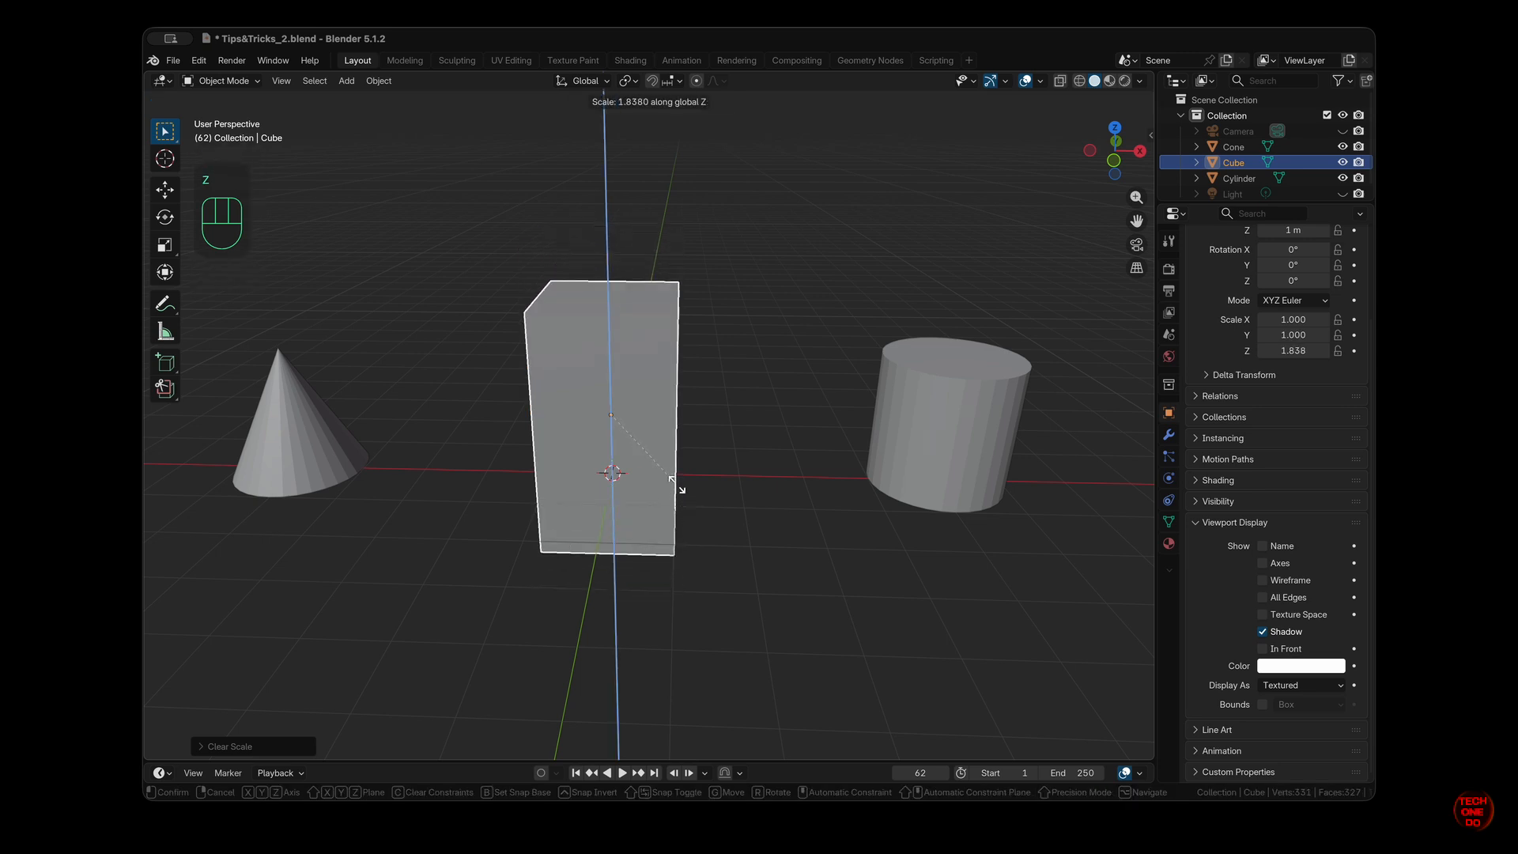
click(664, 475)
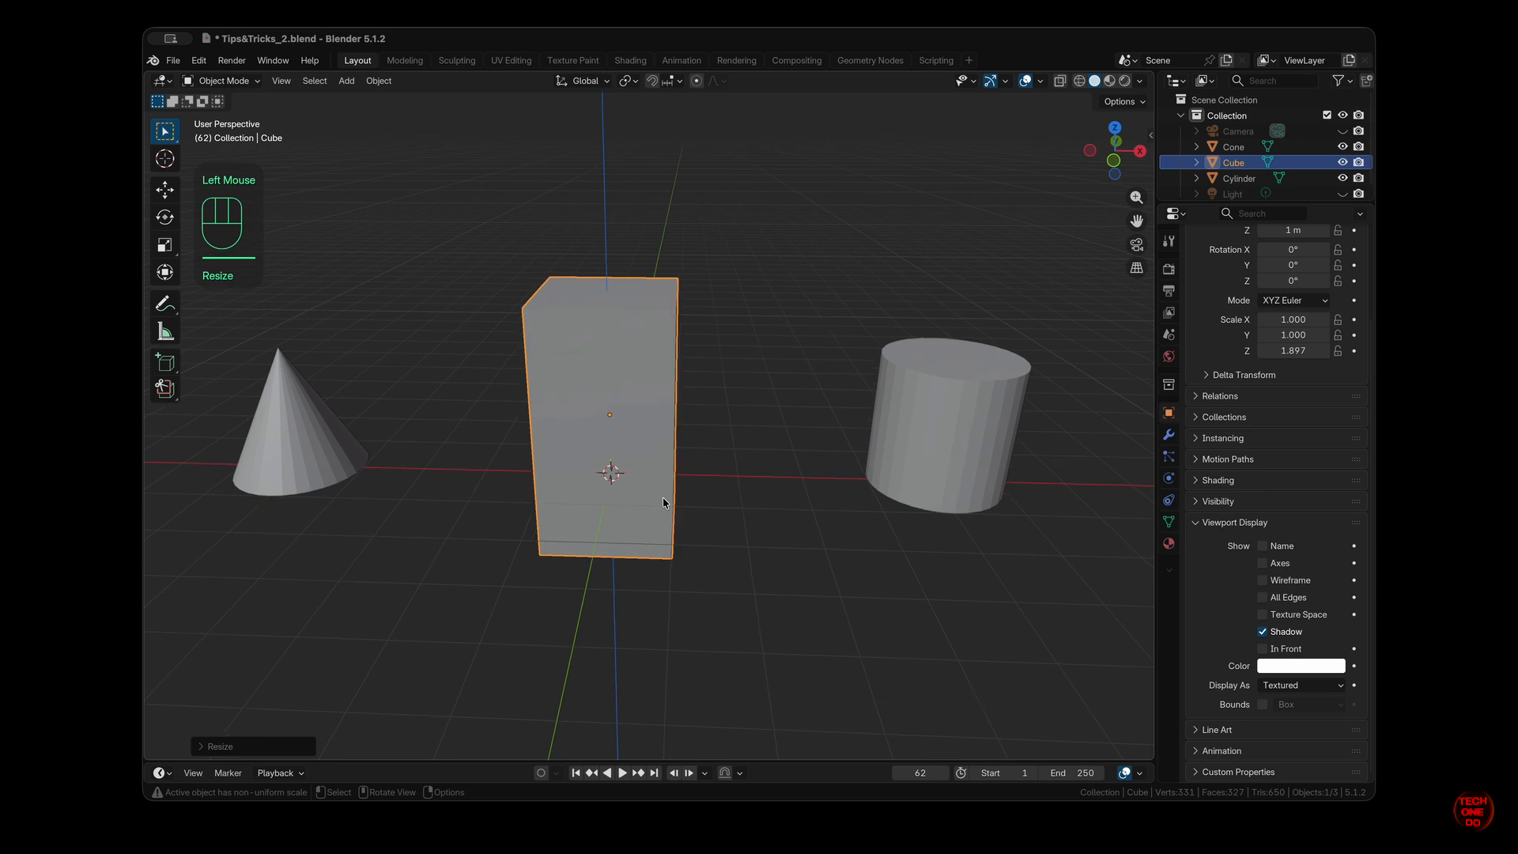
scroll(662, 502, right, 5)
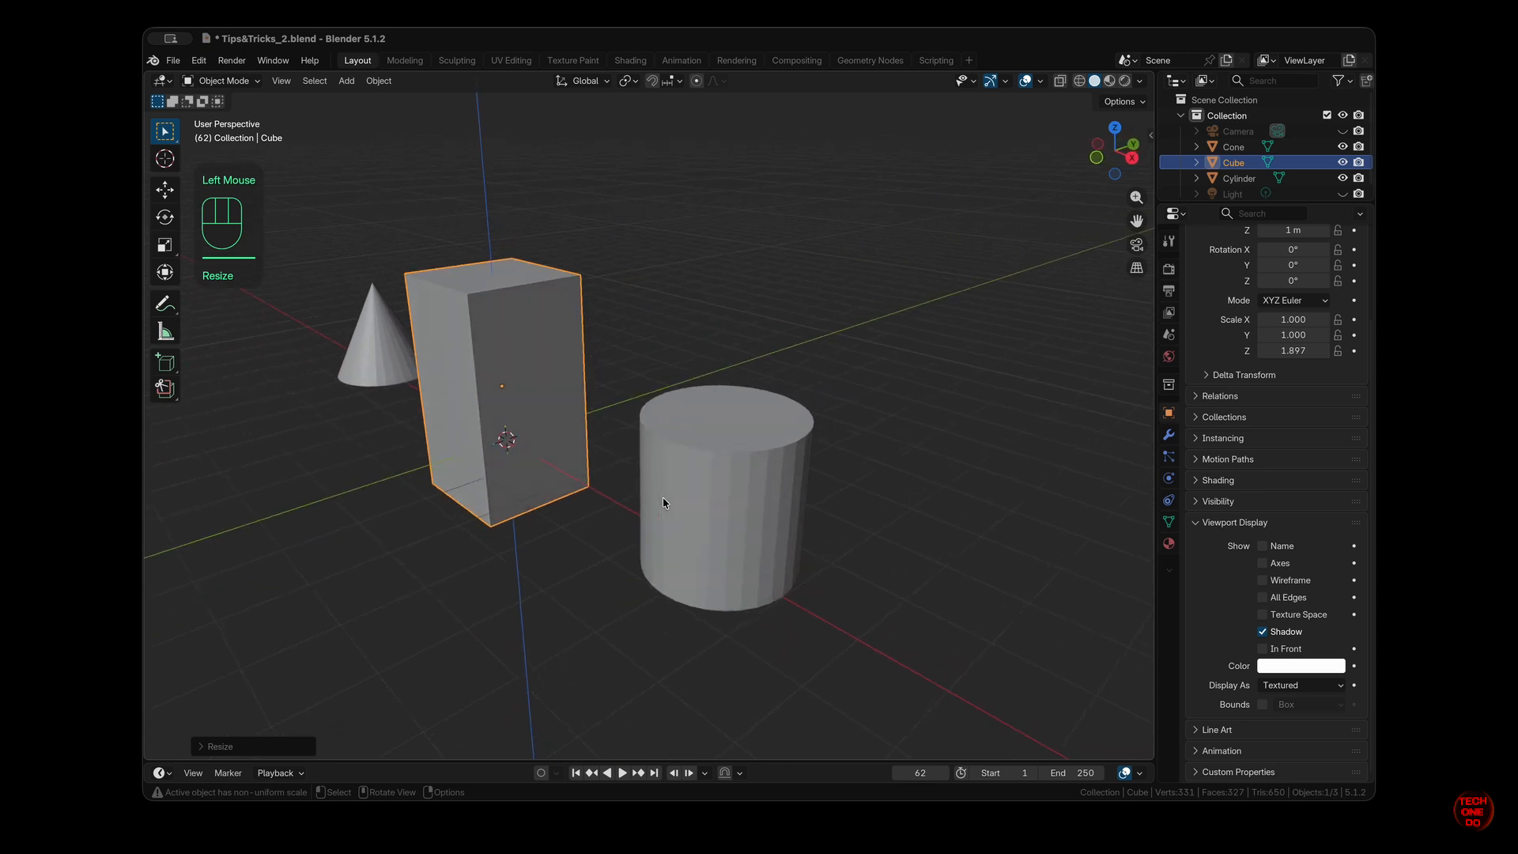
key(alt+s)
Stretch the cube along the global Y axis to a scale of about 2.06, and clear its scale.
scroll(663, 502, down, 5)
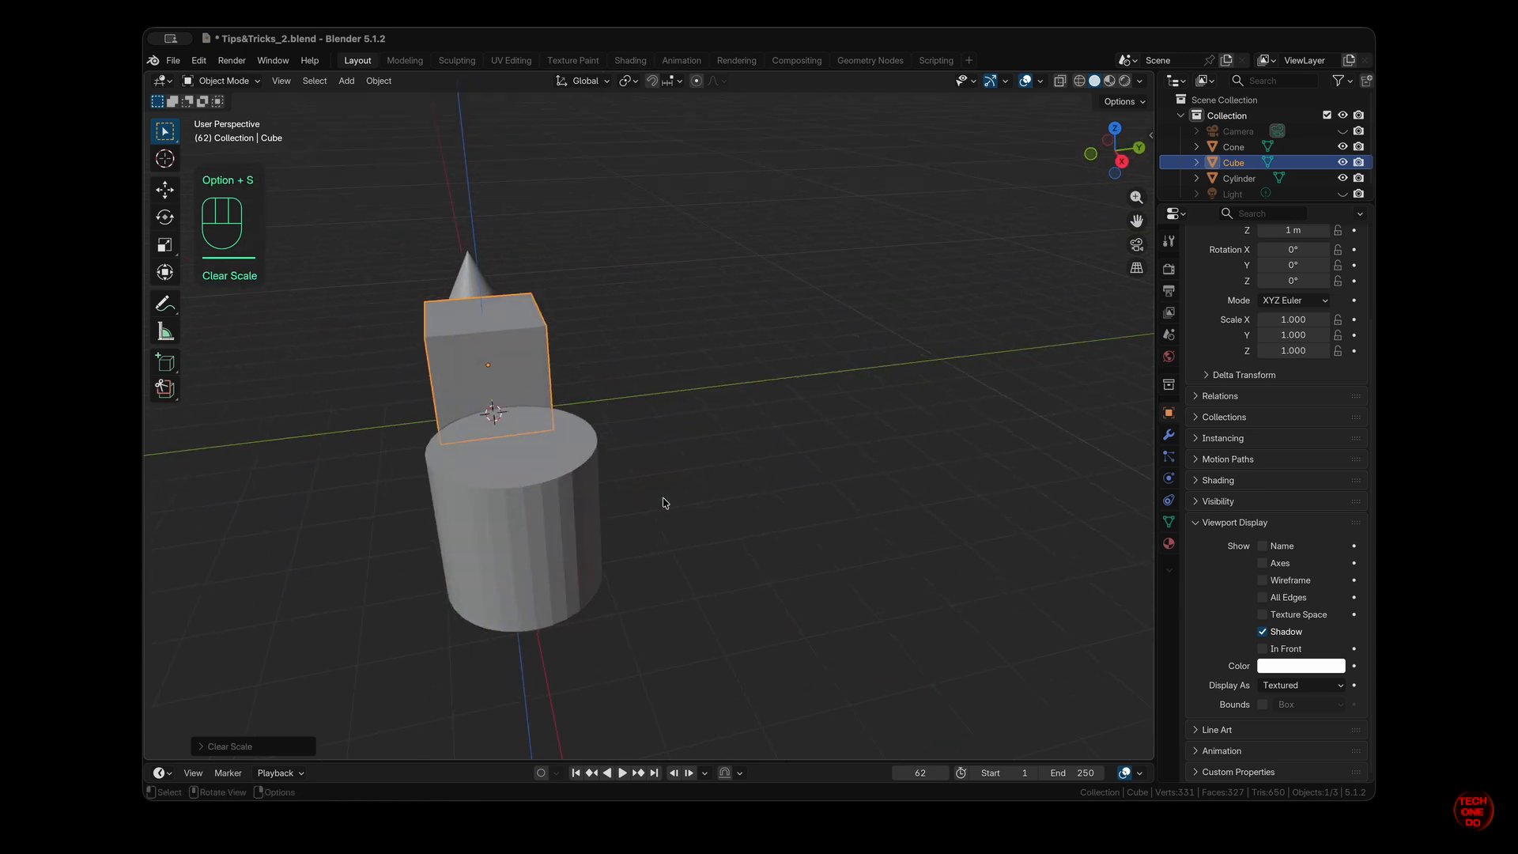
key(s)
key(y)
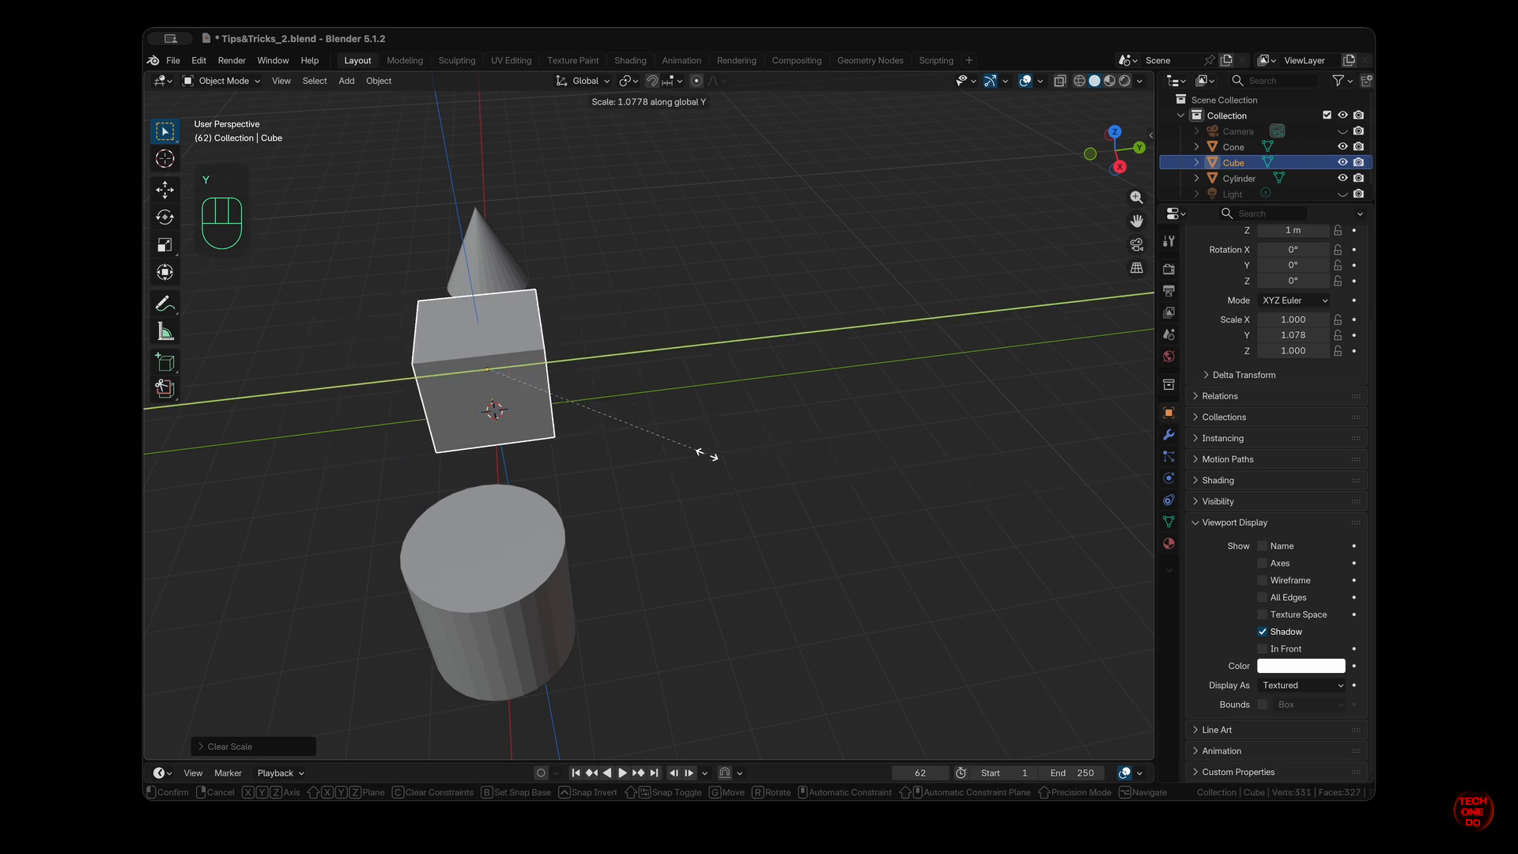
click(929, 467)
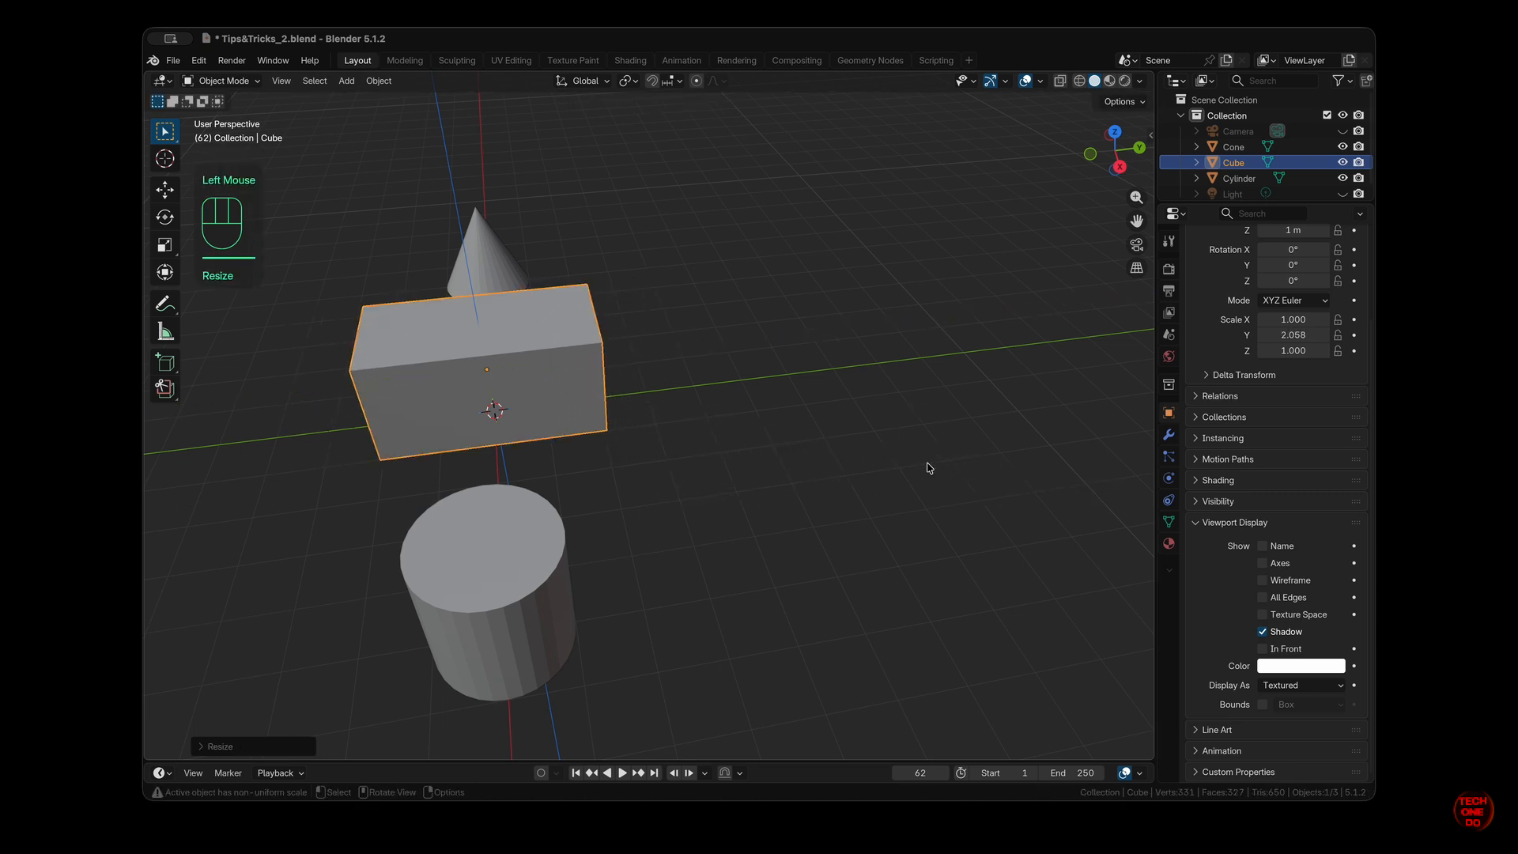
key(alt+s)
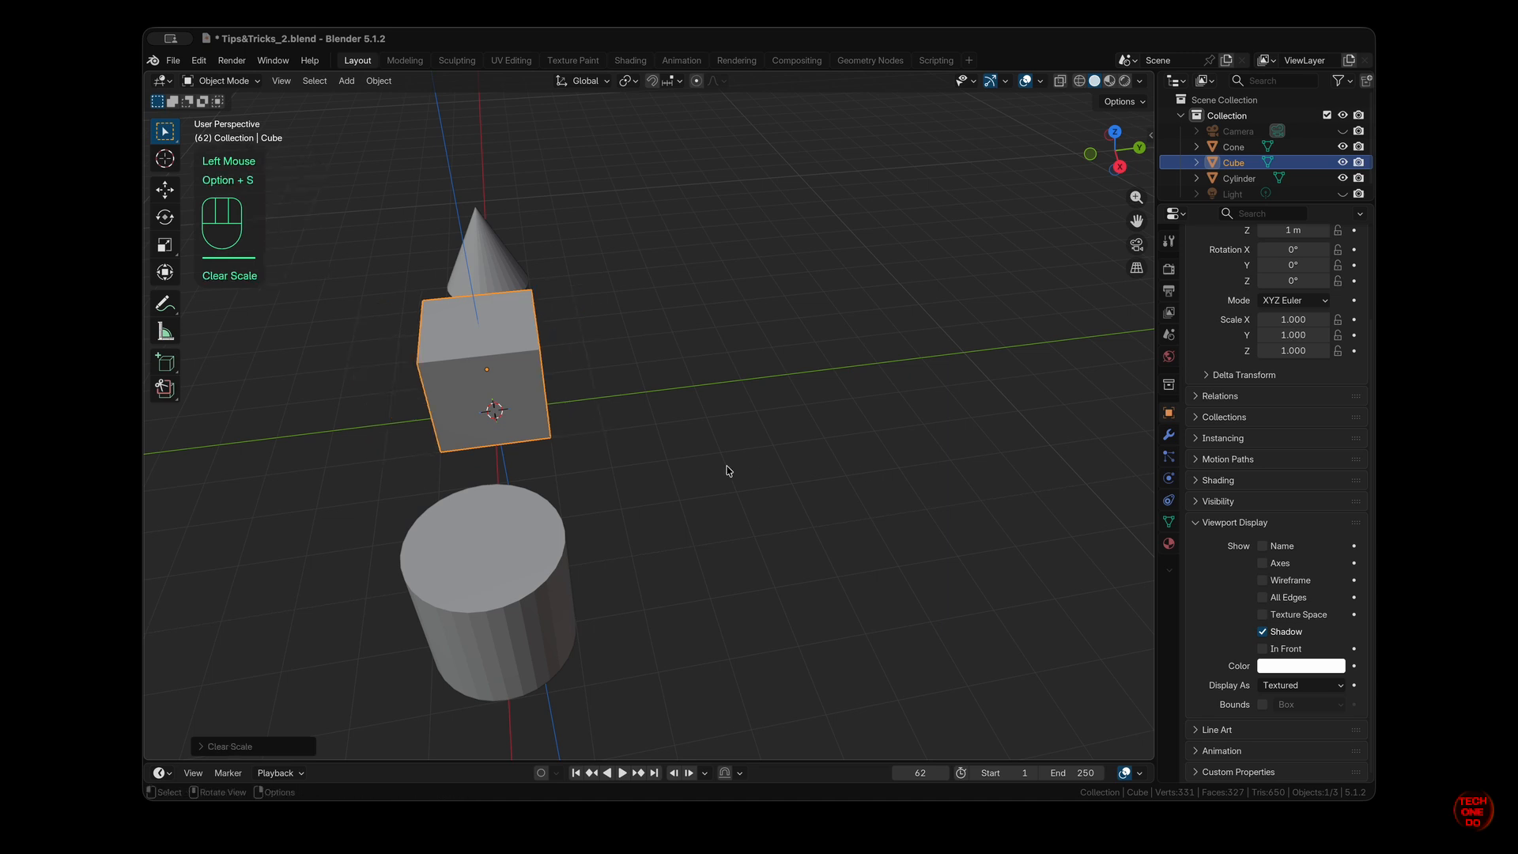
Scale the cube by exactly 2 along the global Y axis.
middle_drag(727, 470, 727, 470)
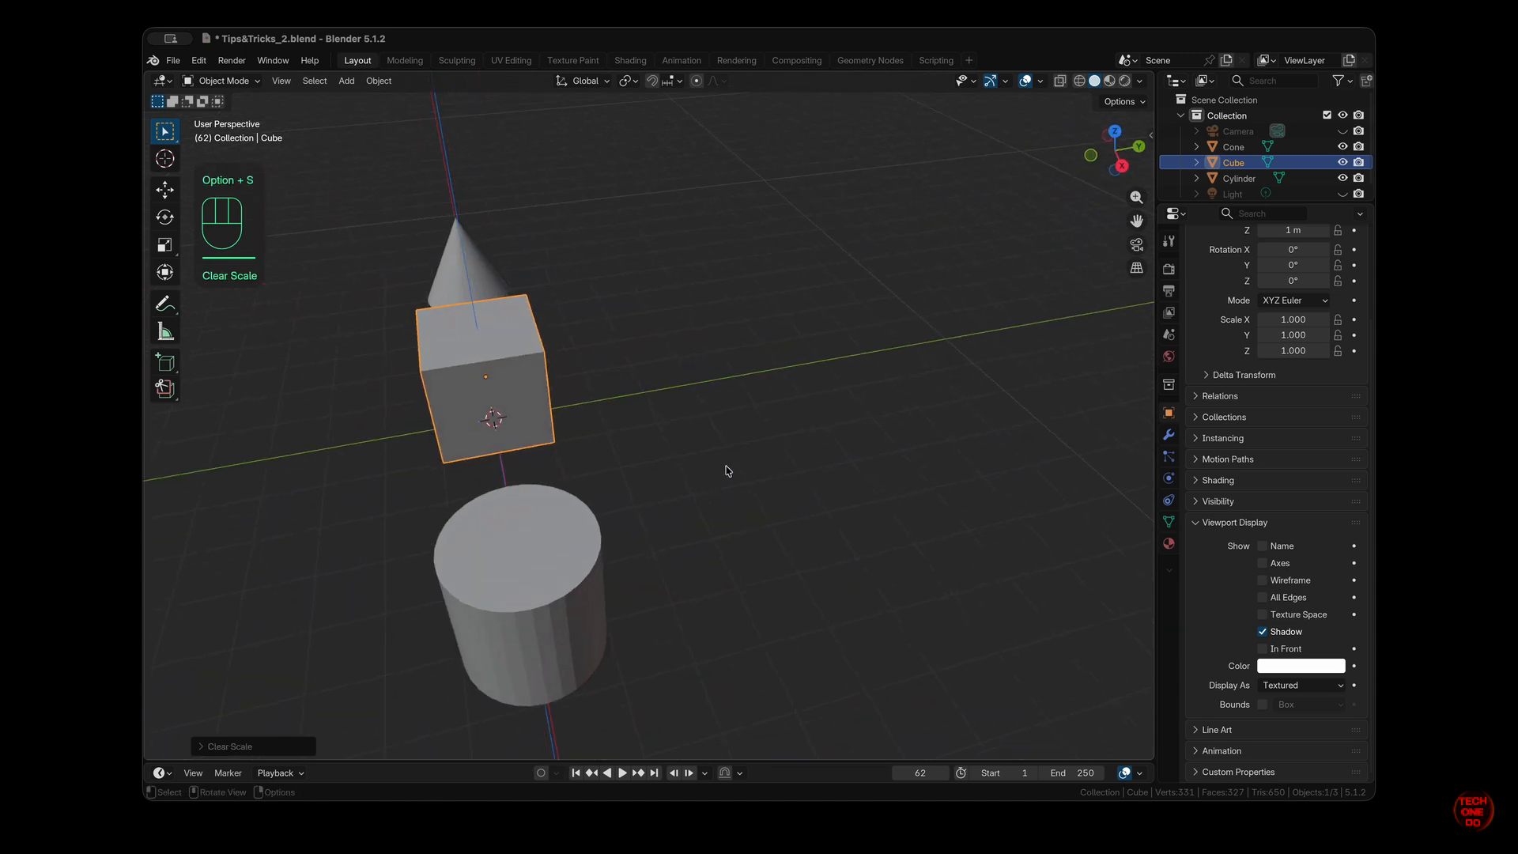
click(510, 385)
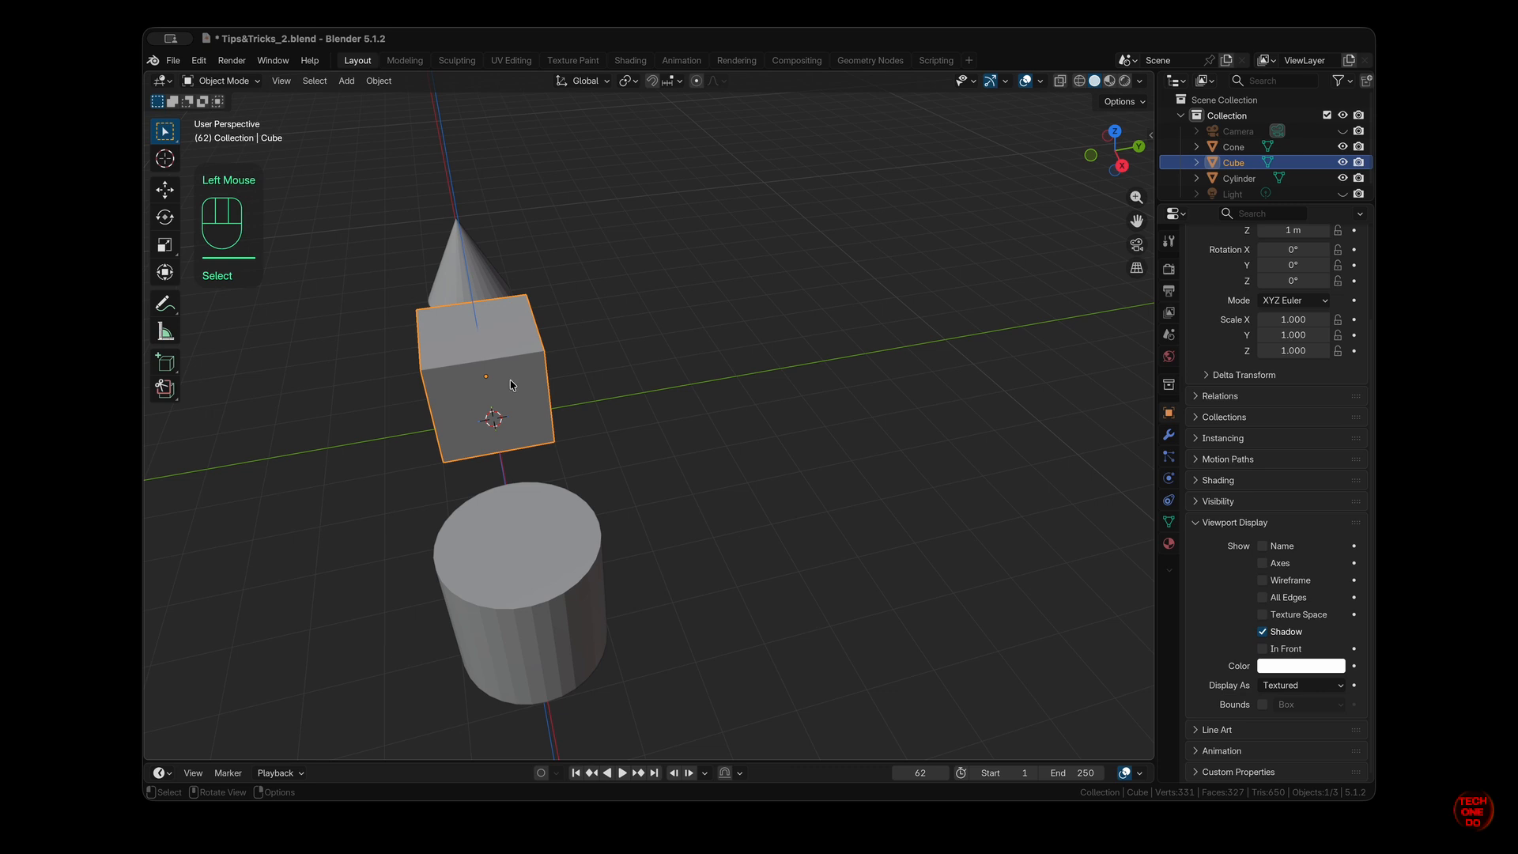
key(s)
key(y)
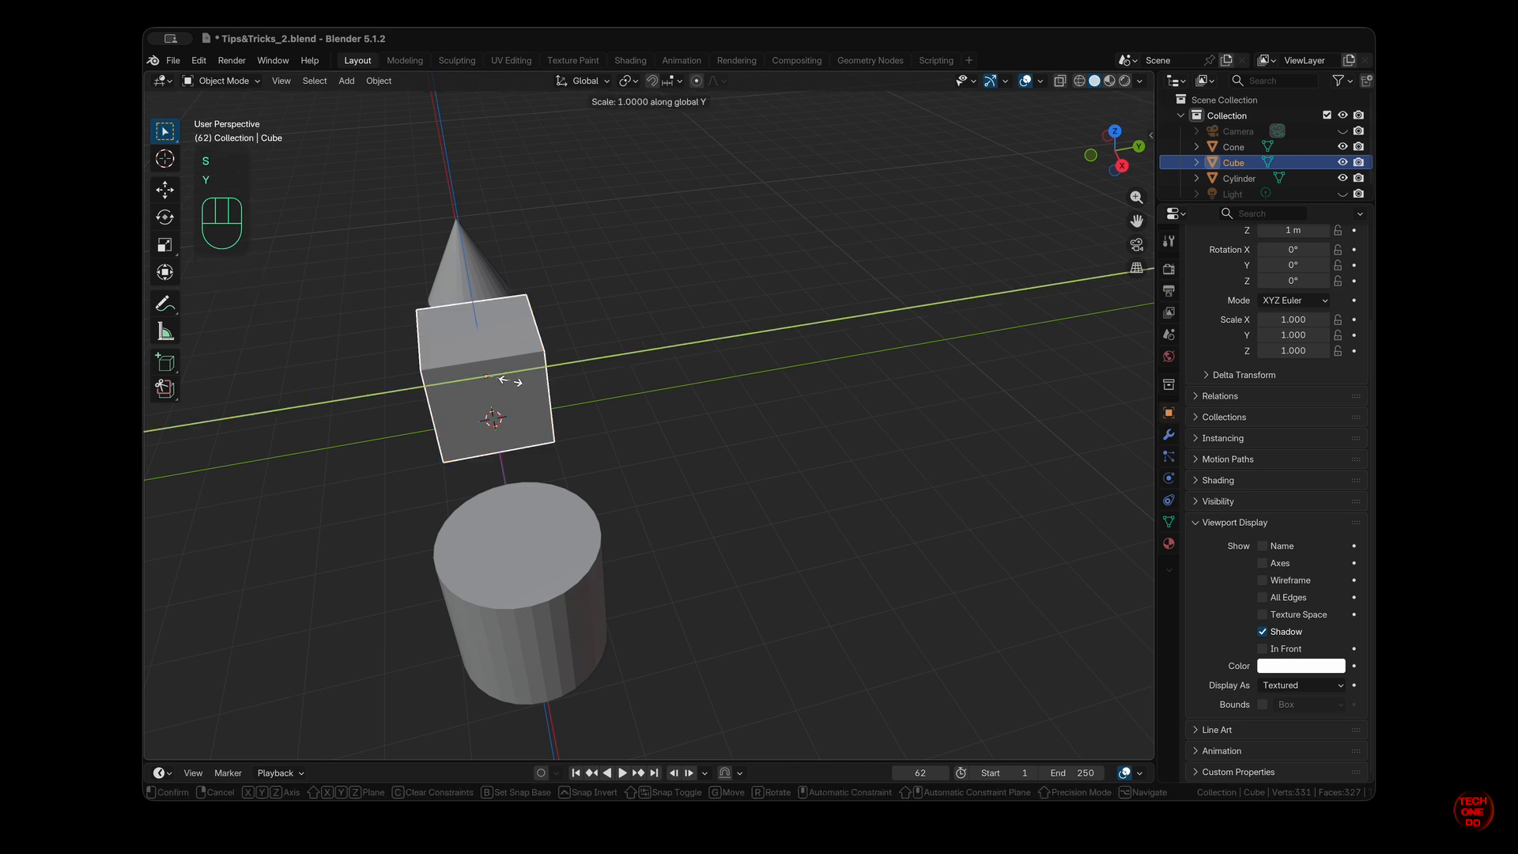
key(2)
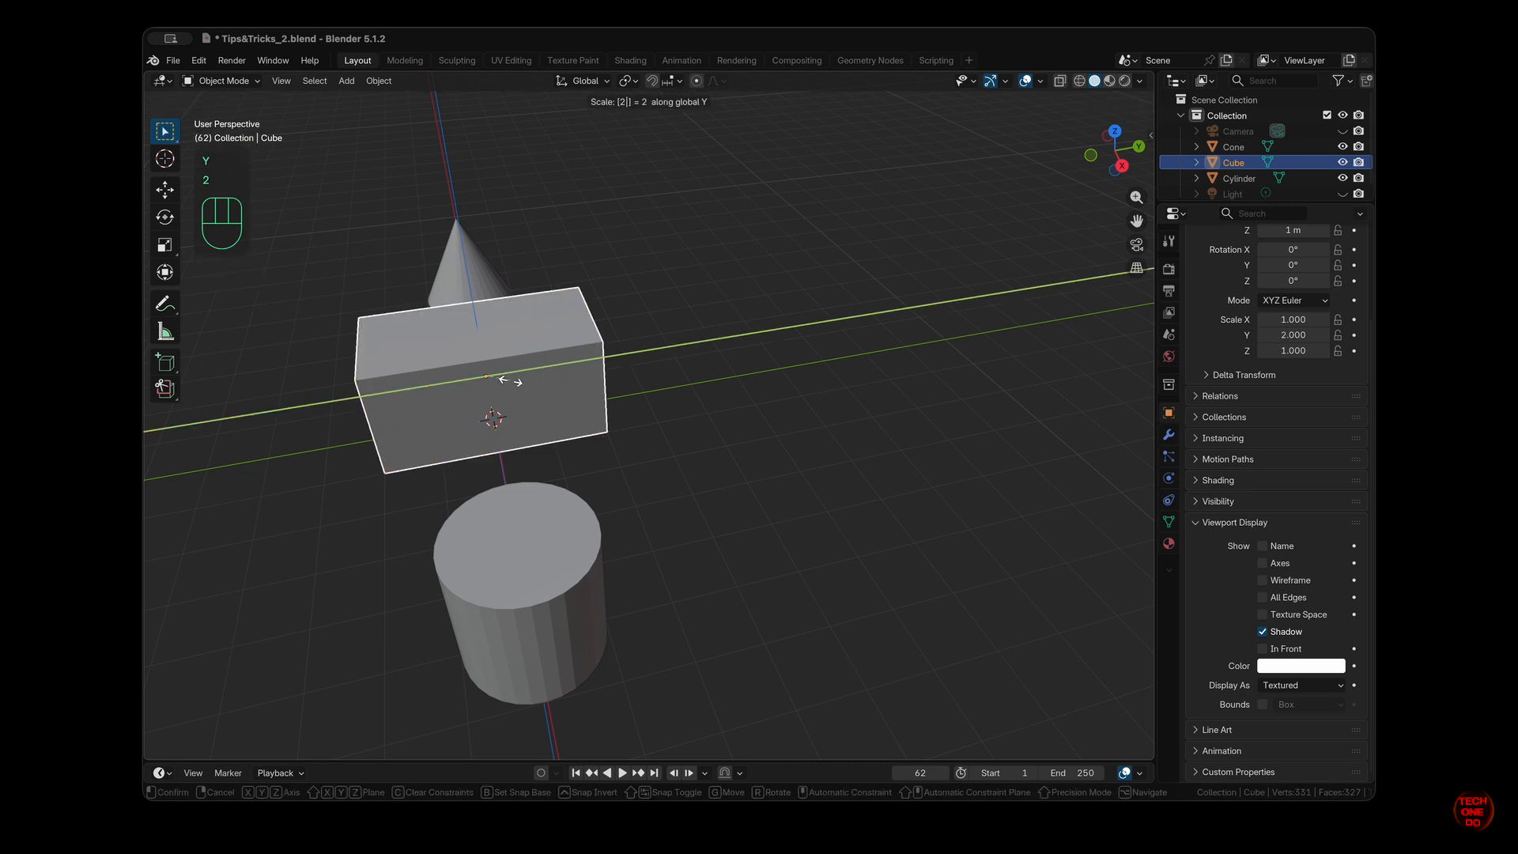
click(510, 381)
Scale the cube by exactly 3 along the global X axis.
scroll(510, 383, left, 10)
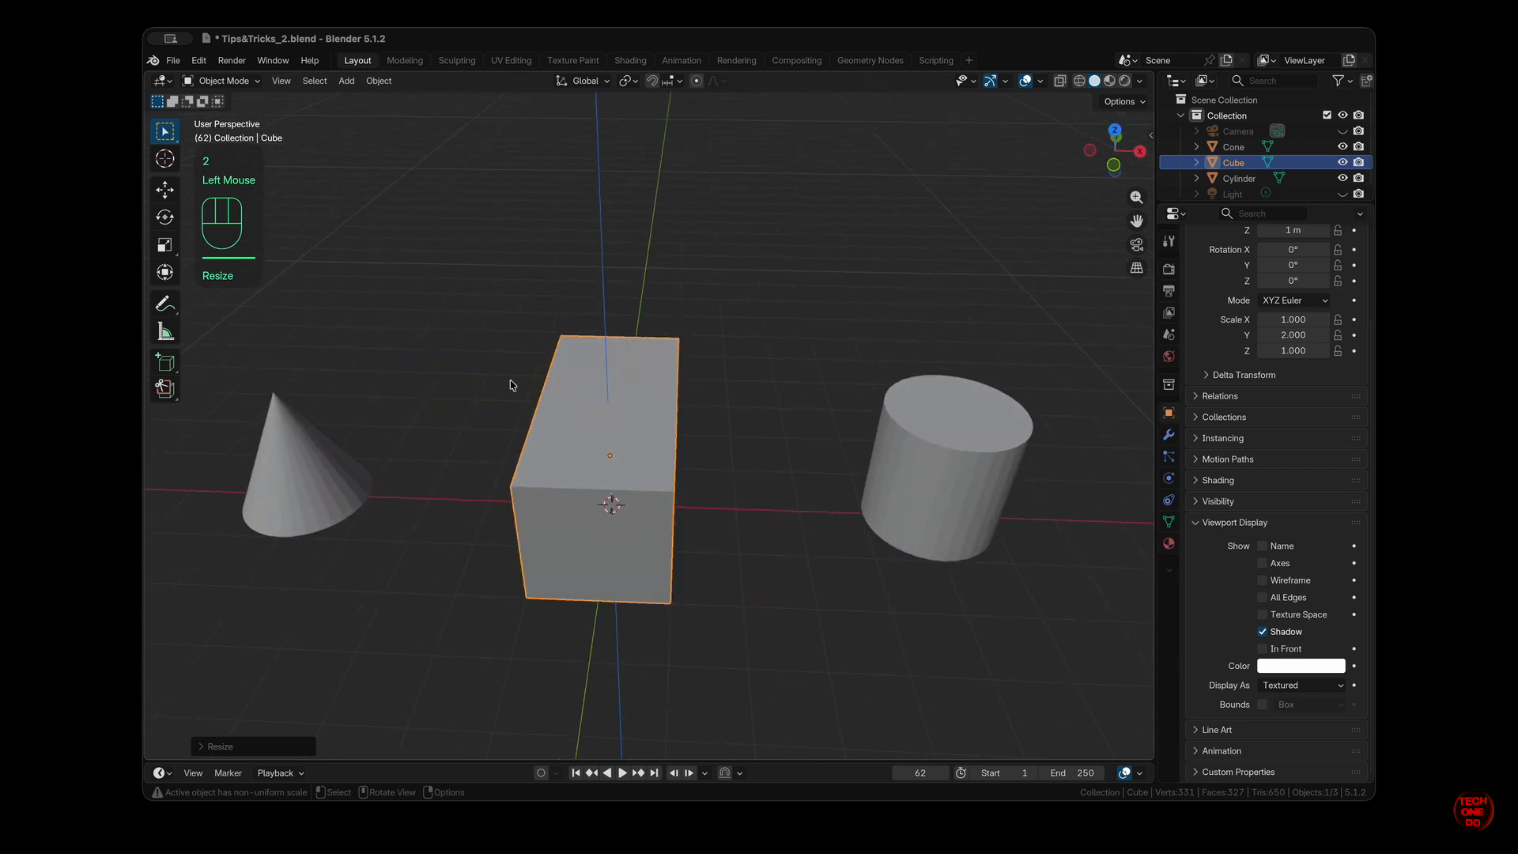
key(s)
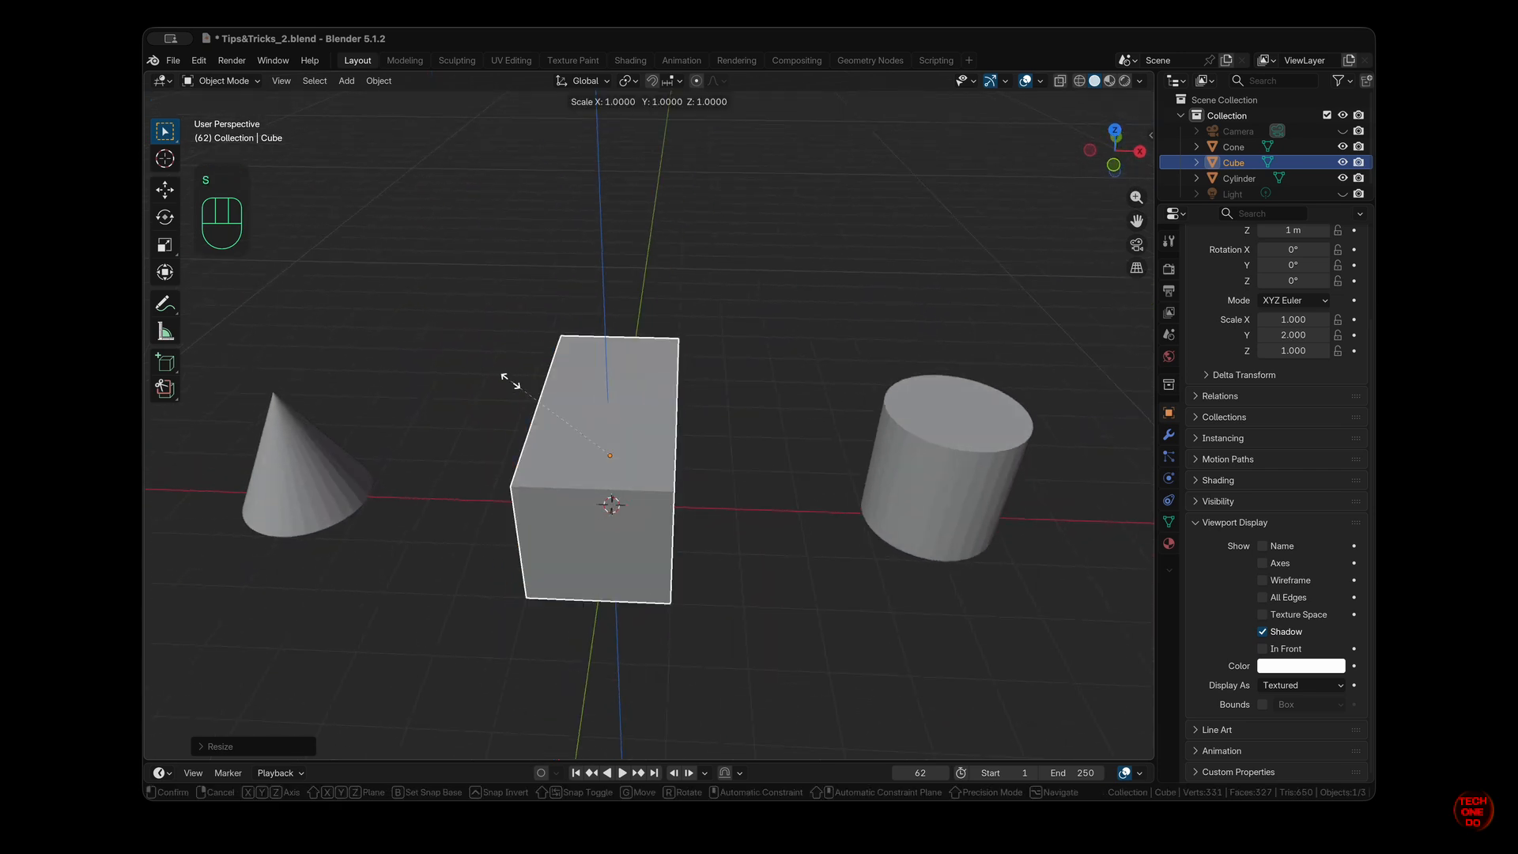
key(x)
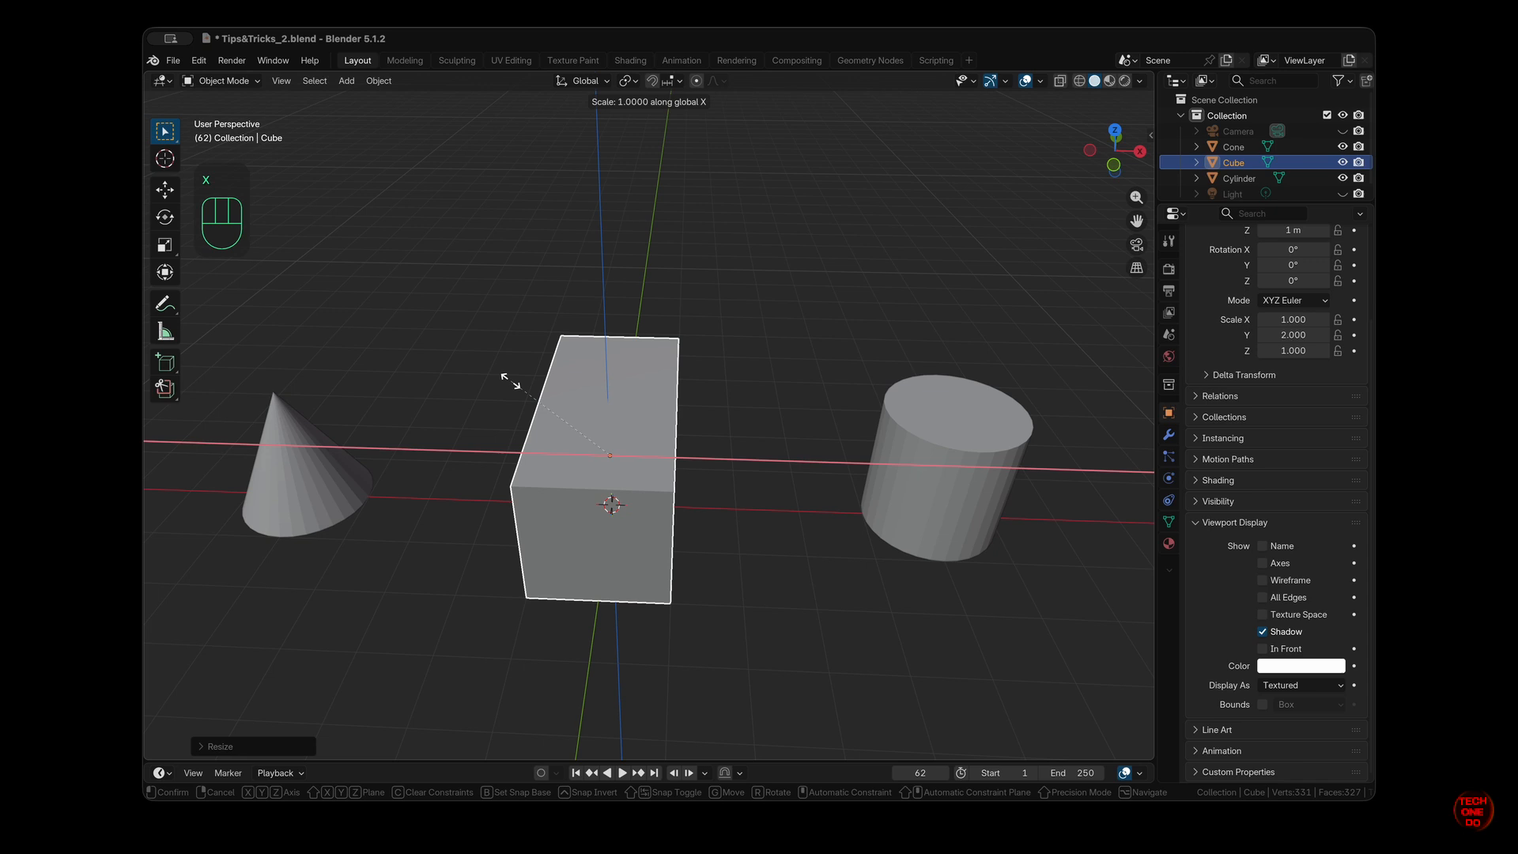
key(3)
click(511, 384)
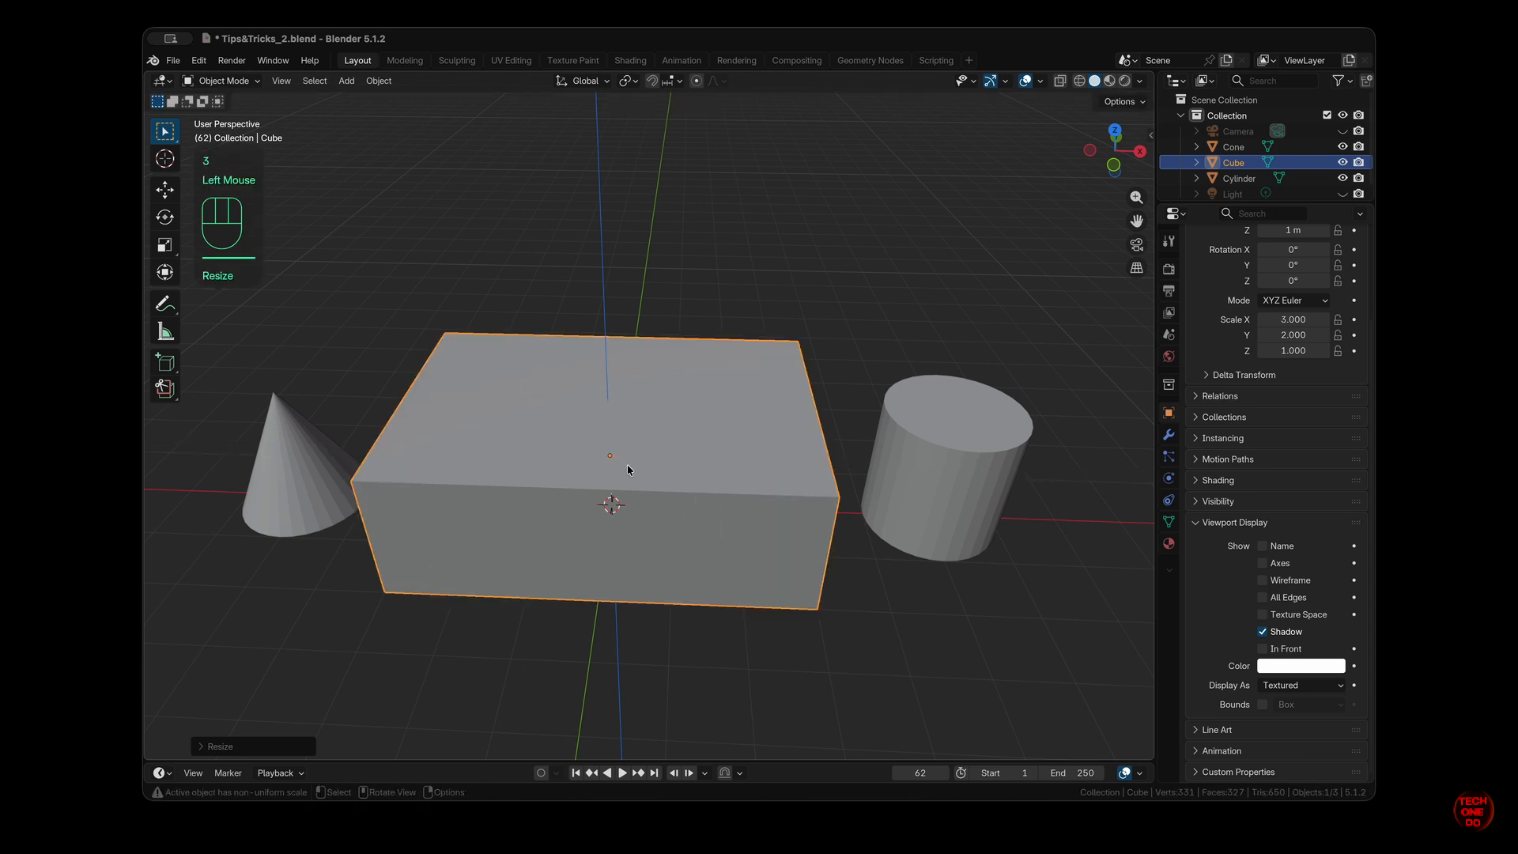
Scale the cube by exactly 4 along the global Z axis.
scroll(628, 469, down, 5)
scroll(628, 469, up, 5)
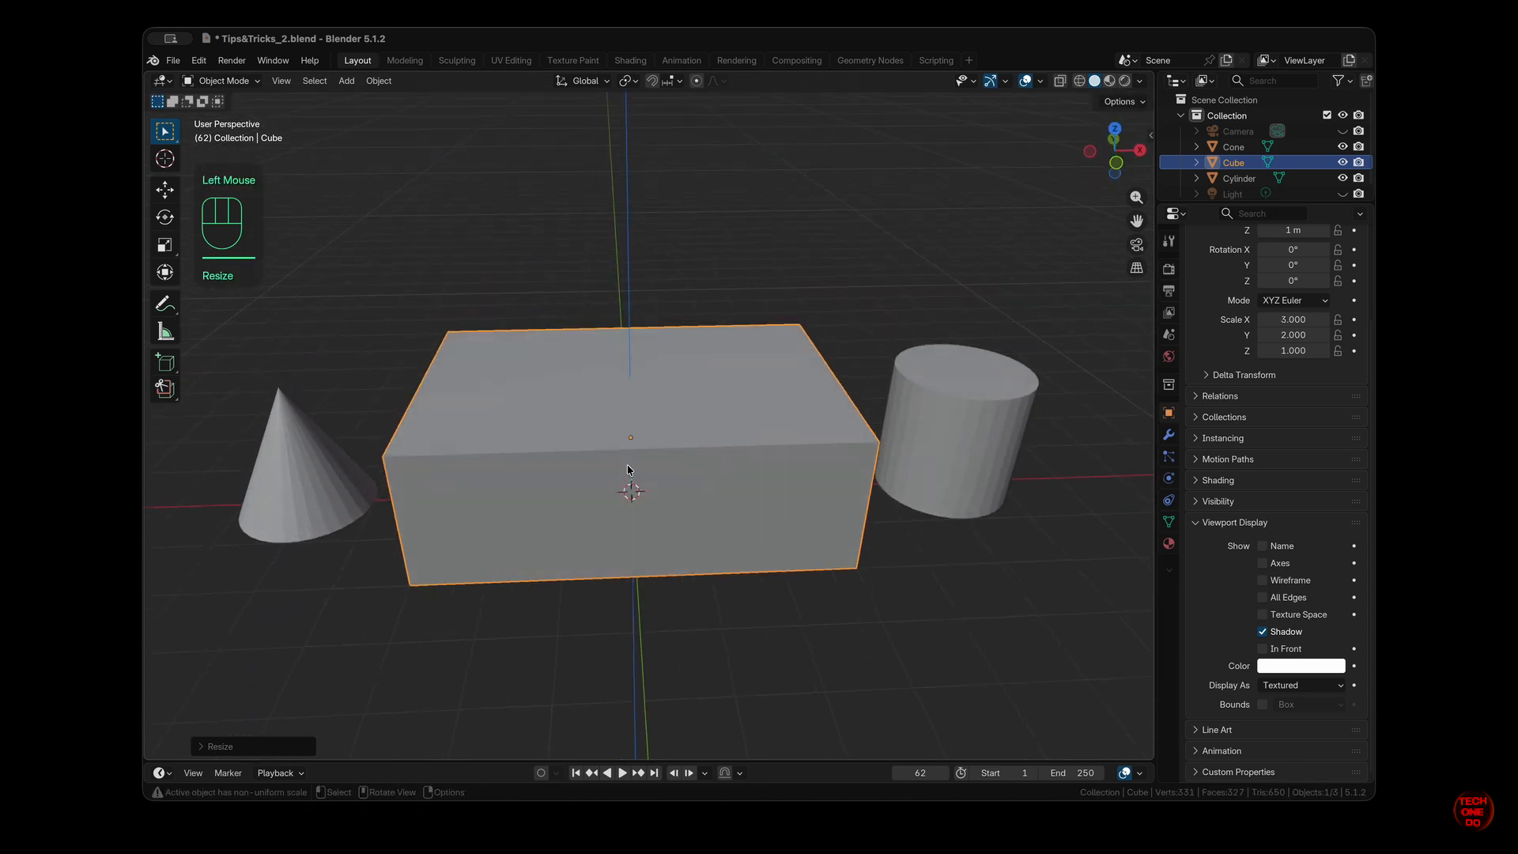
key(s)
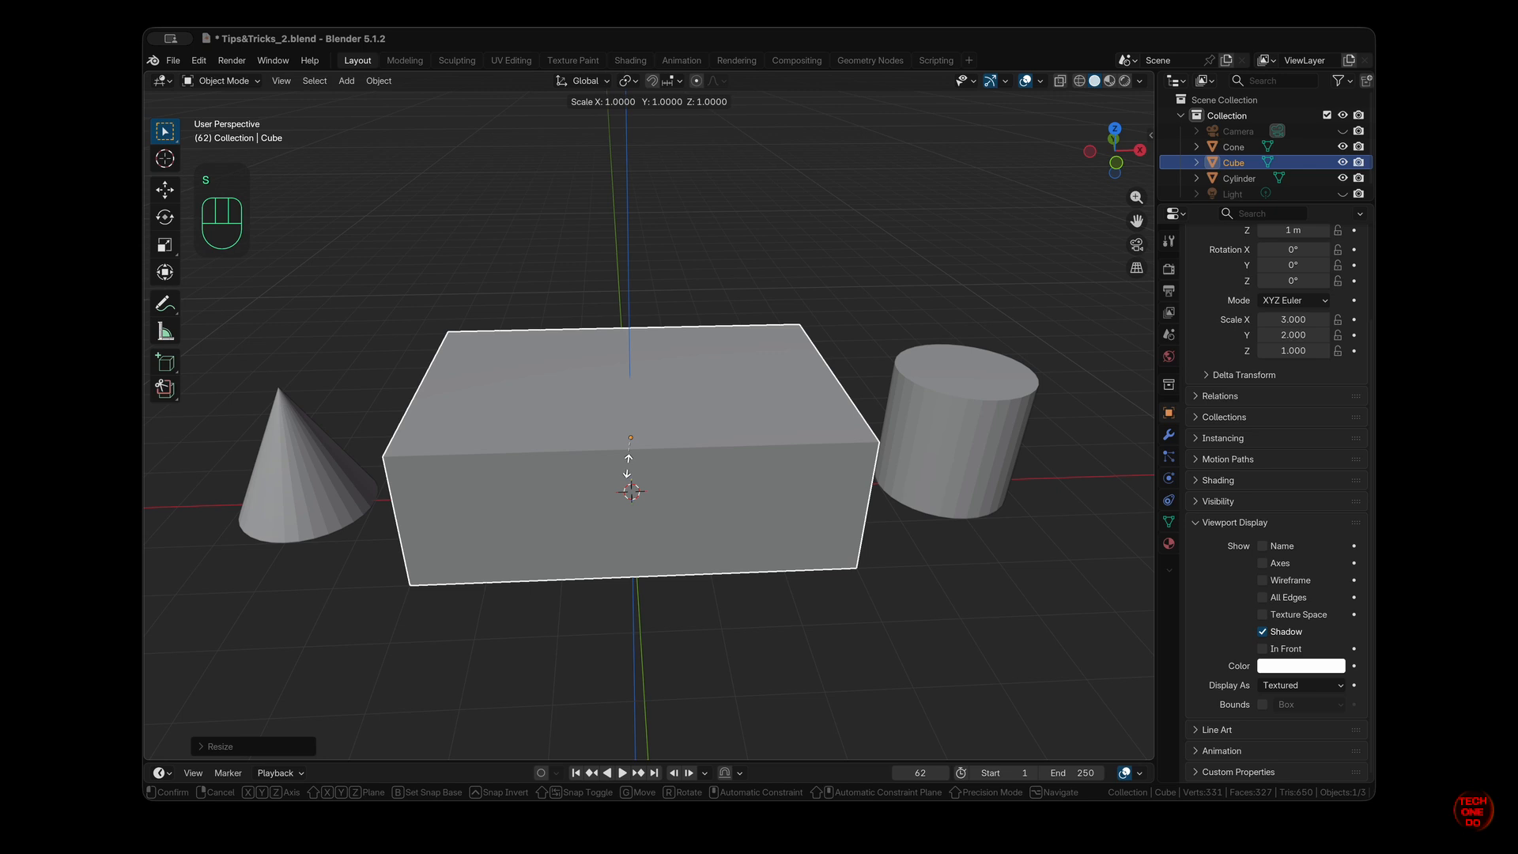
key(z)
key(4)
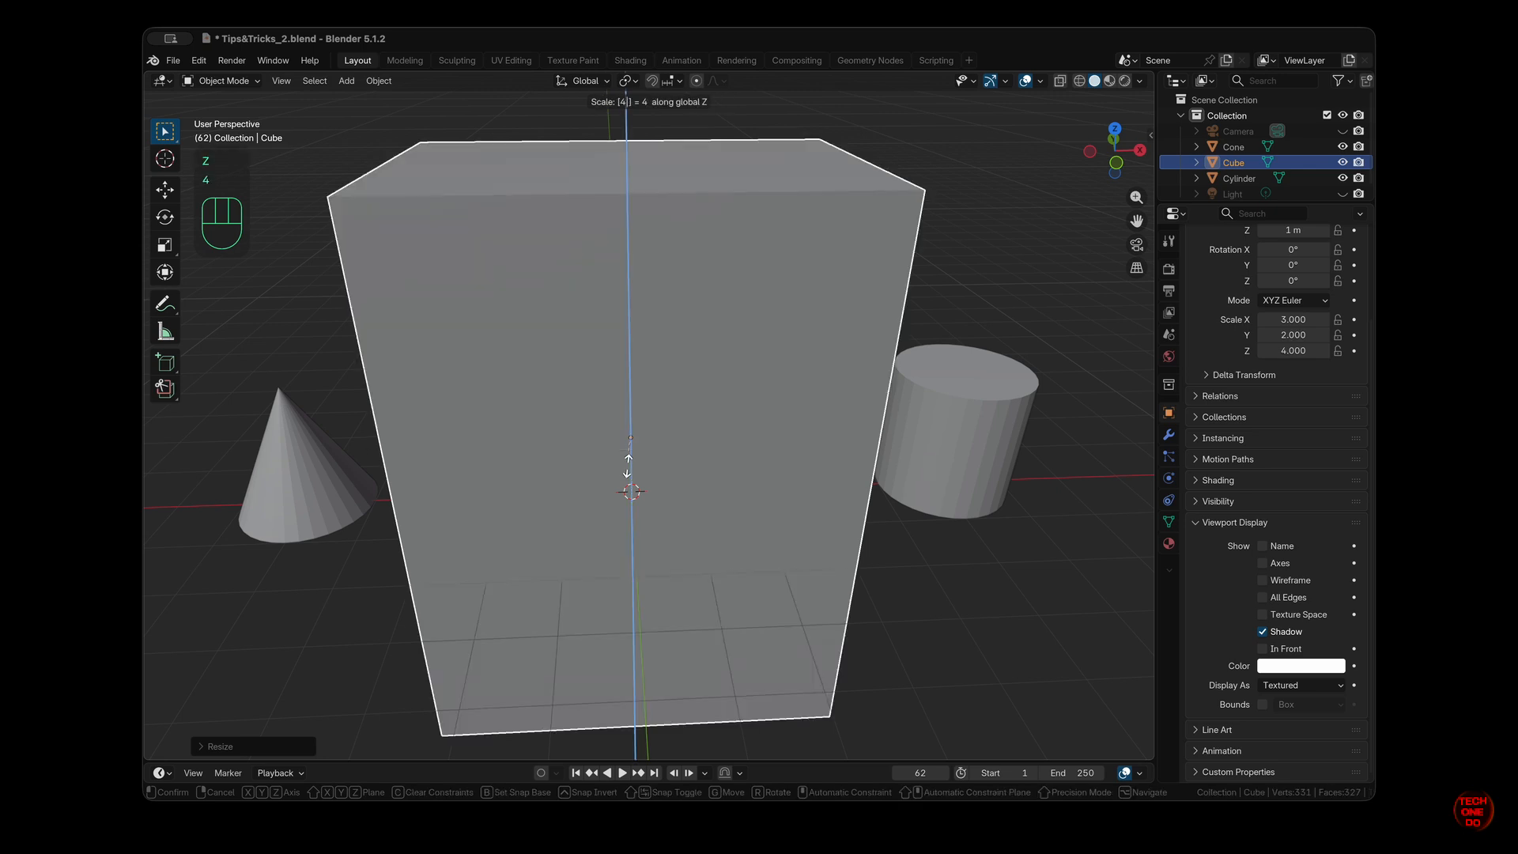
click(629, 466)
Inspect the enlarged cube from several sides and clear its scale on all axes.
scroll(628, 467, left, 10)
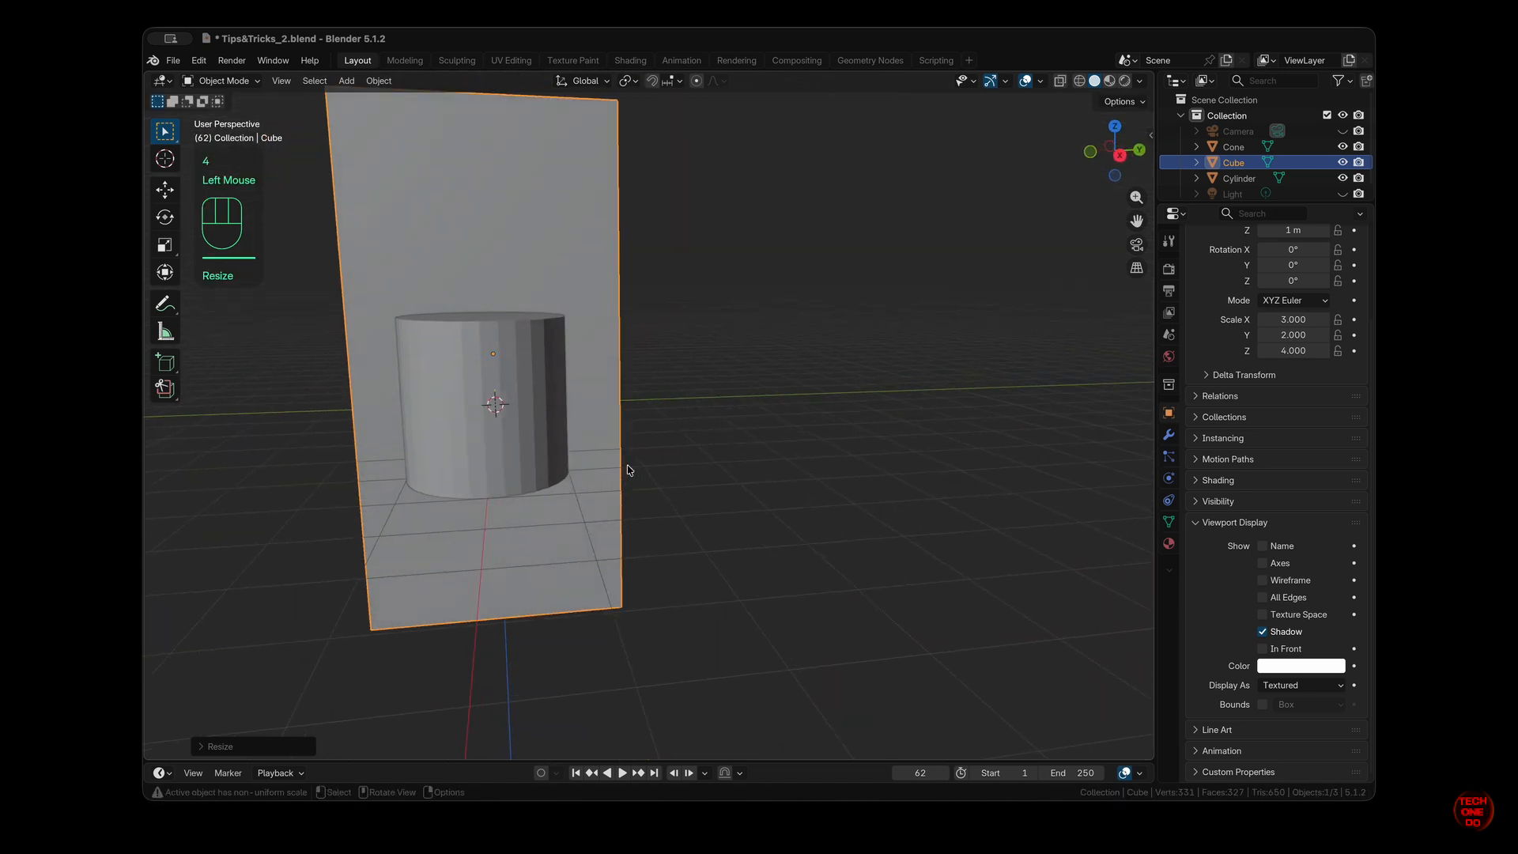
scroll(628, 470, left, 10)
scroll(628, 469, right, 5)
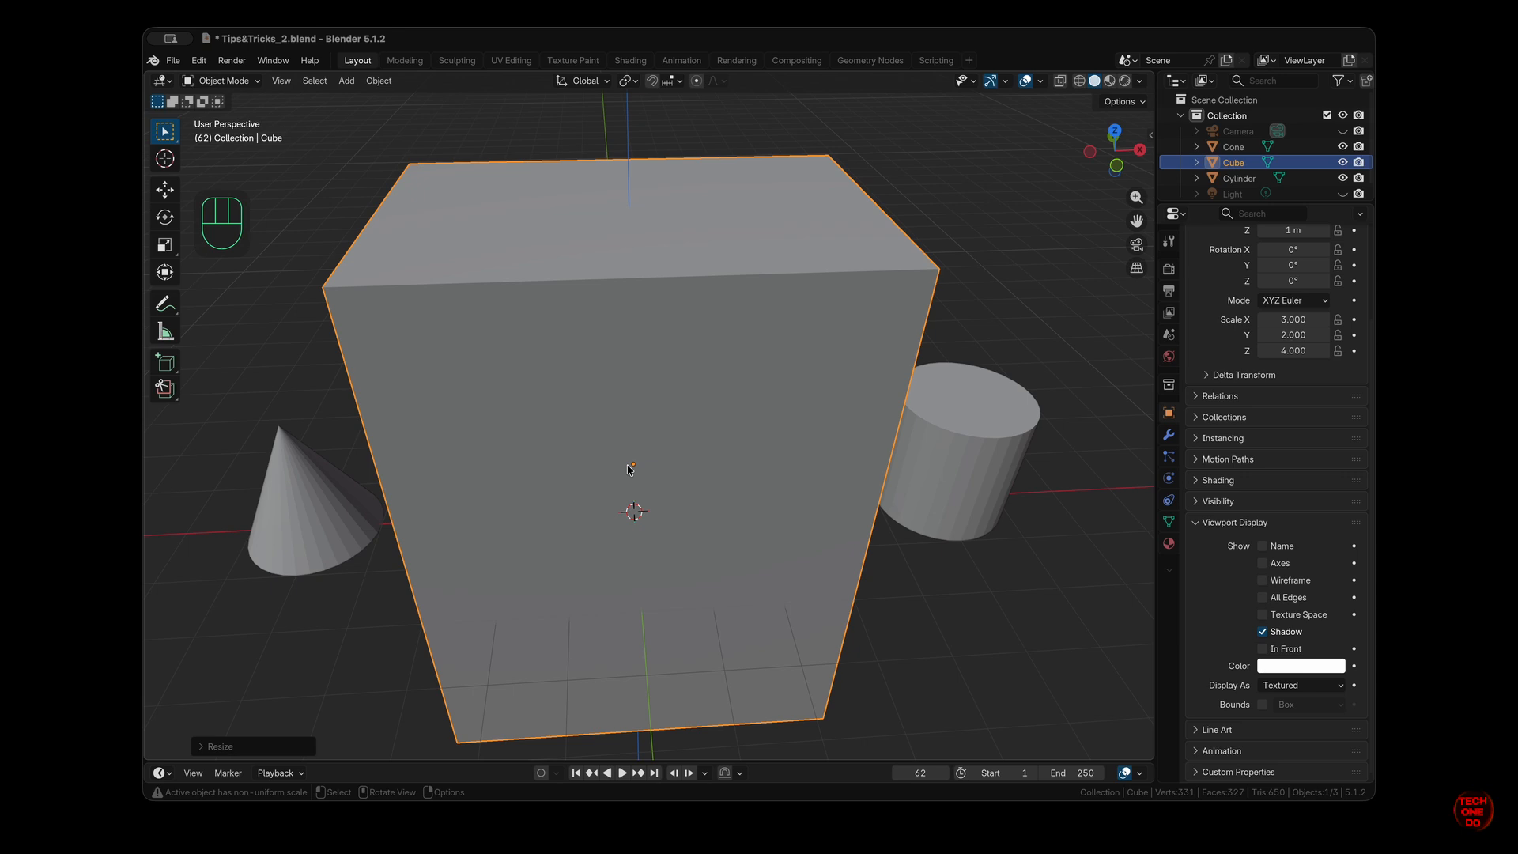
key(alt+s)
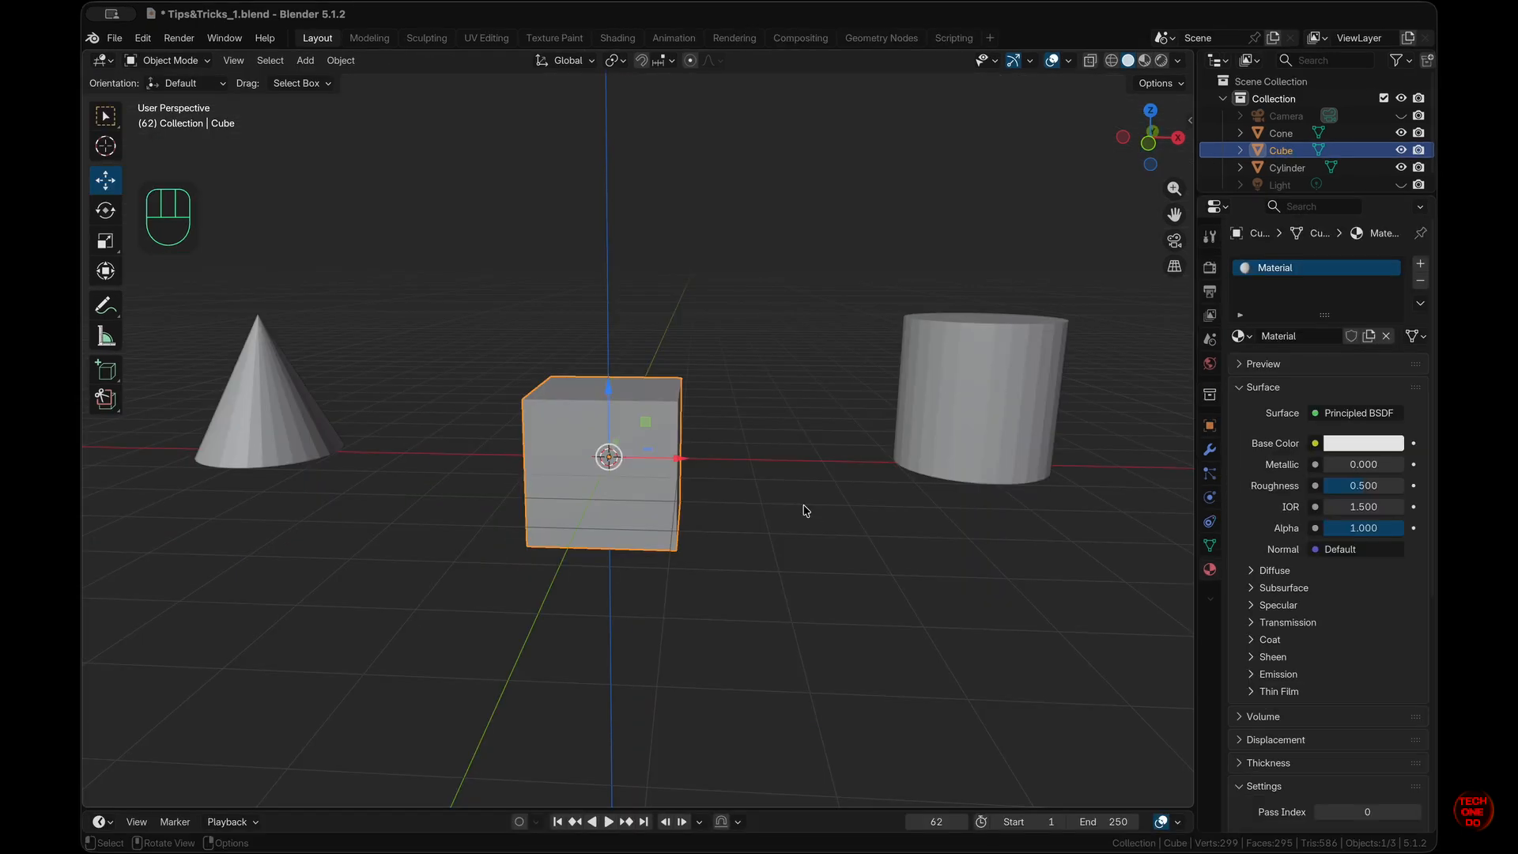
Activate the Select Box tool and rotate the cube freely by about -41° around the global X axis, keeping it selected.
click(103, 115)
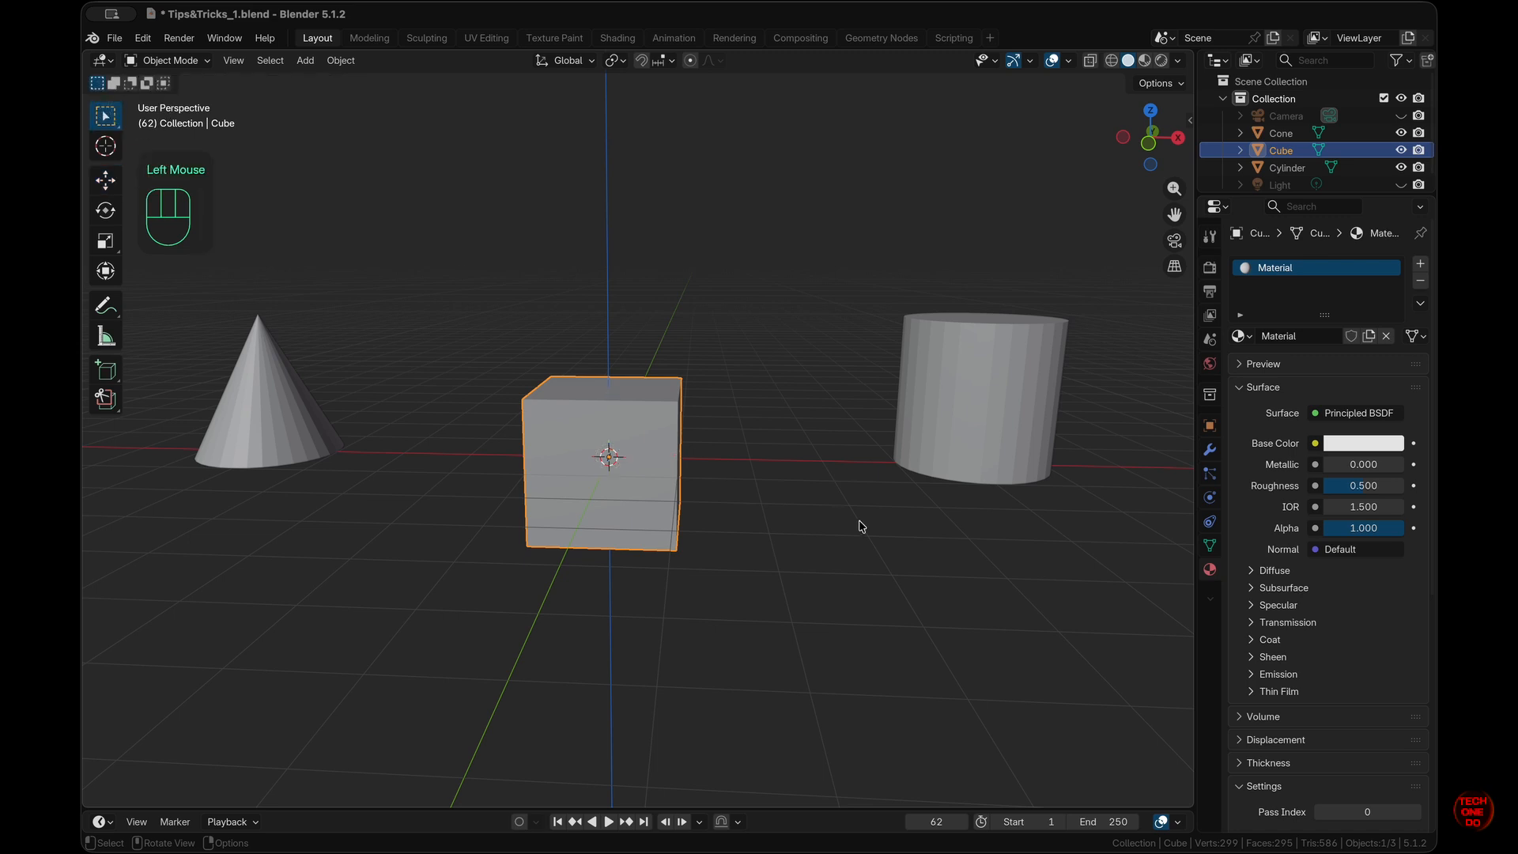
key(r)
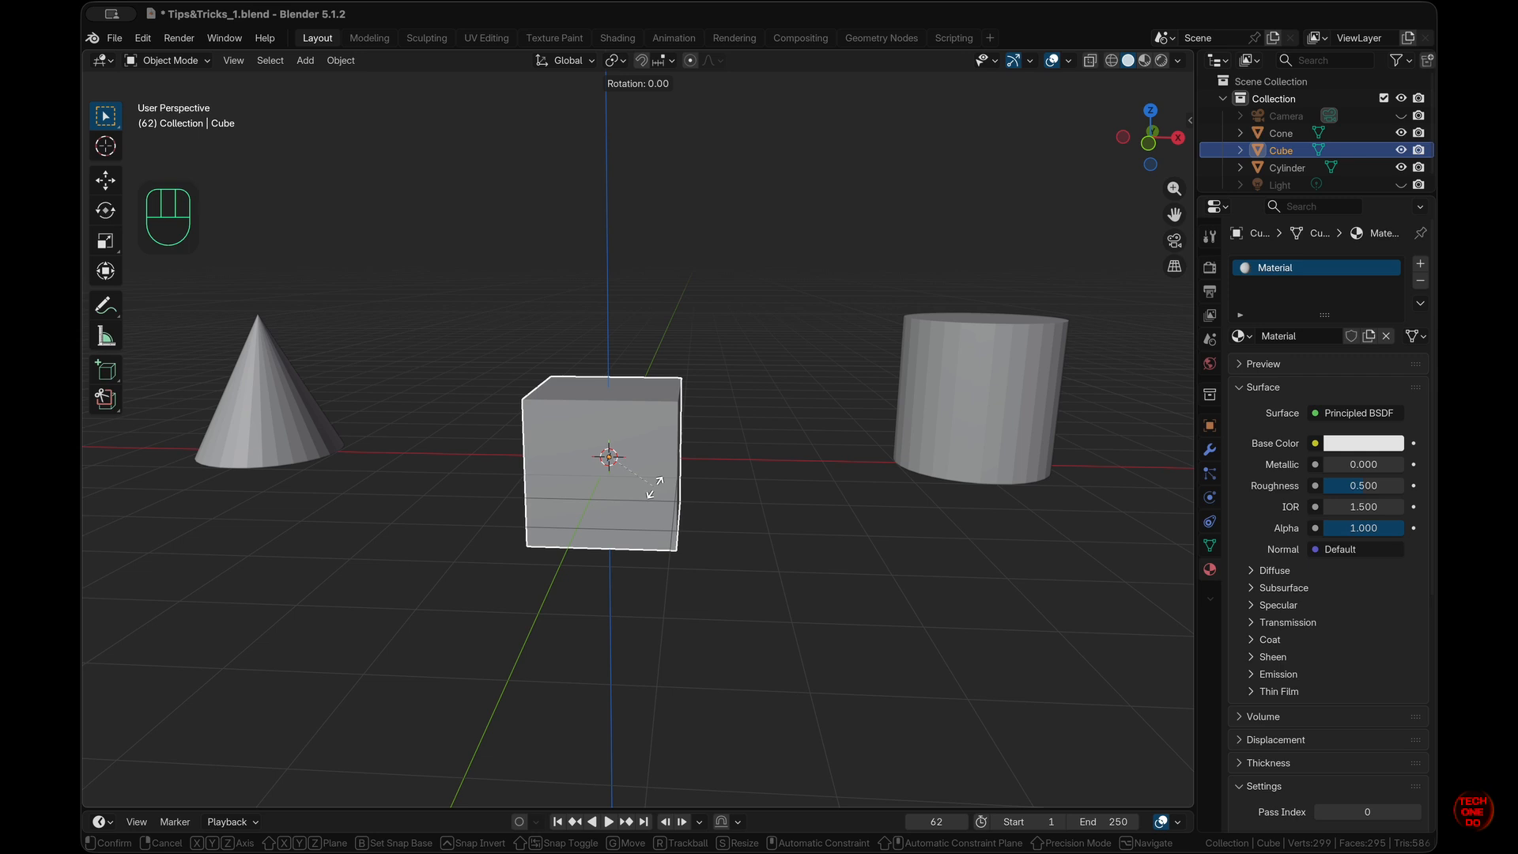
key(x)
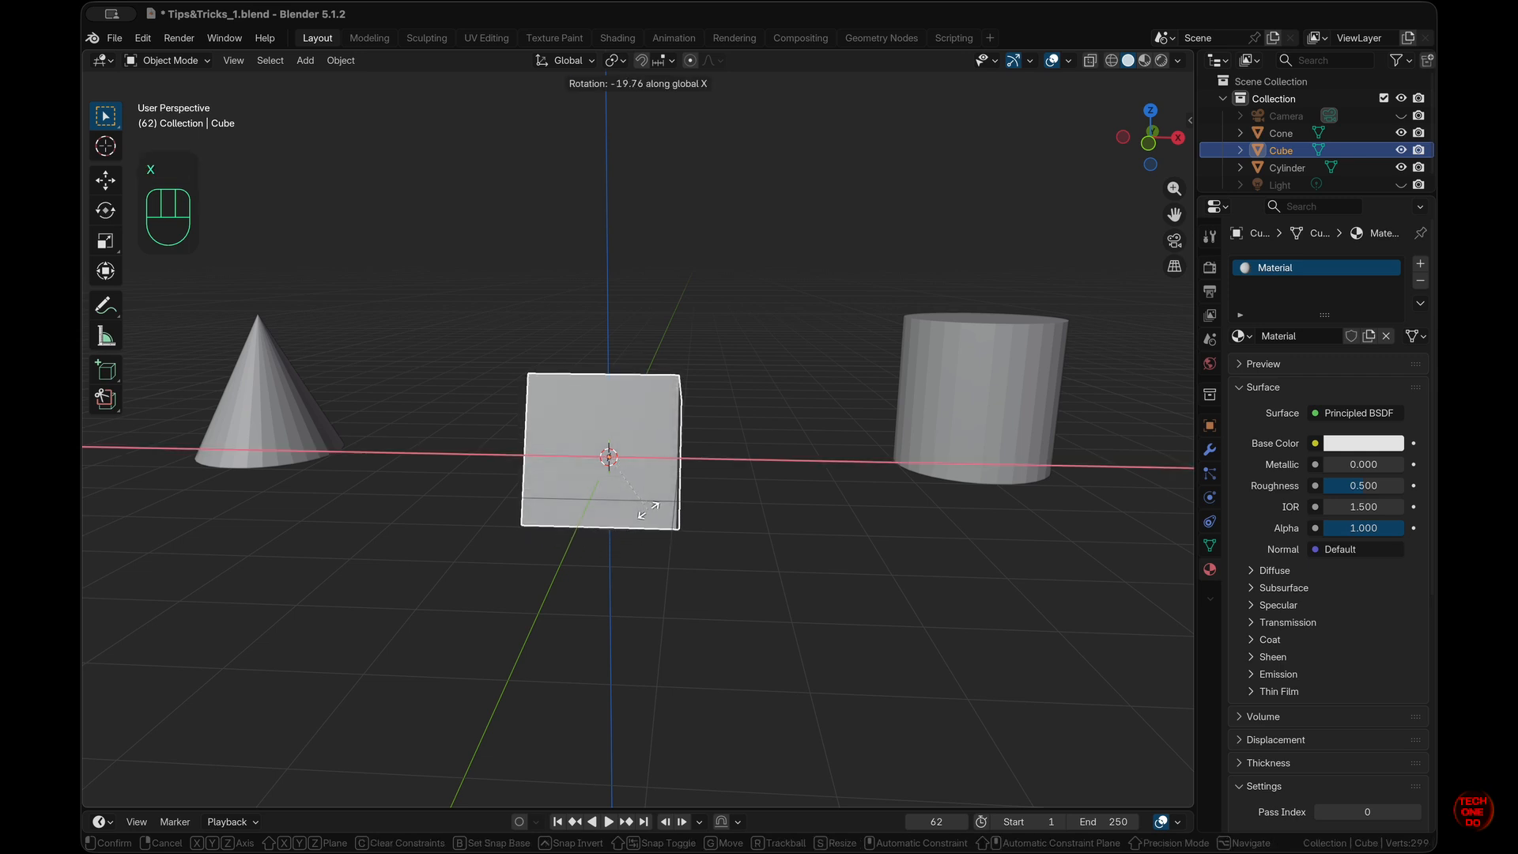
click(632, 541)
scroll(695, 534, right, 10)
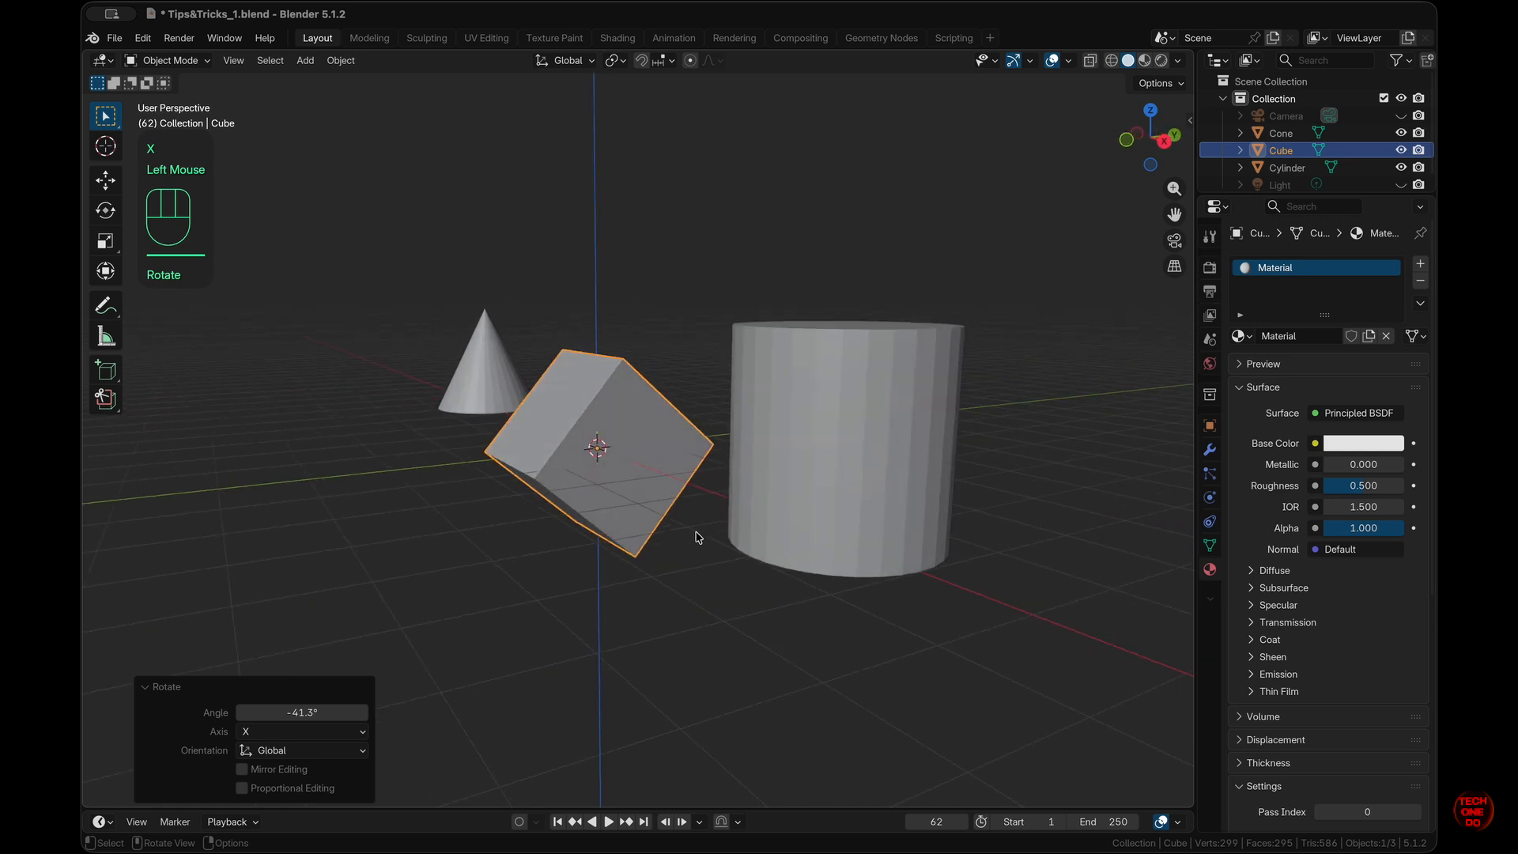
click(628, 461)
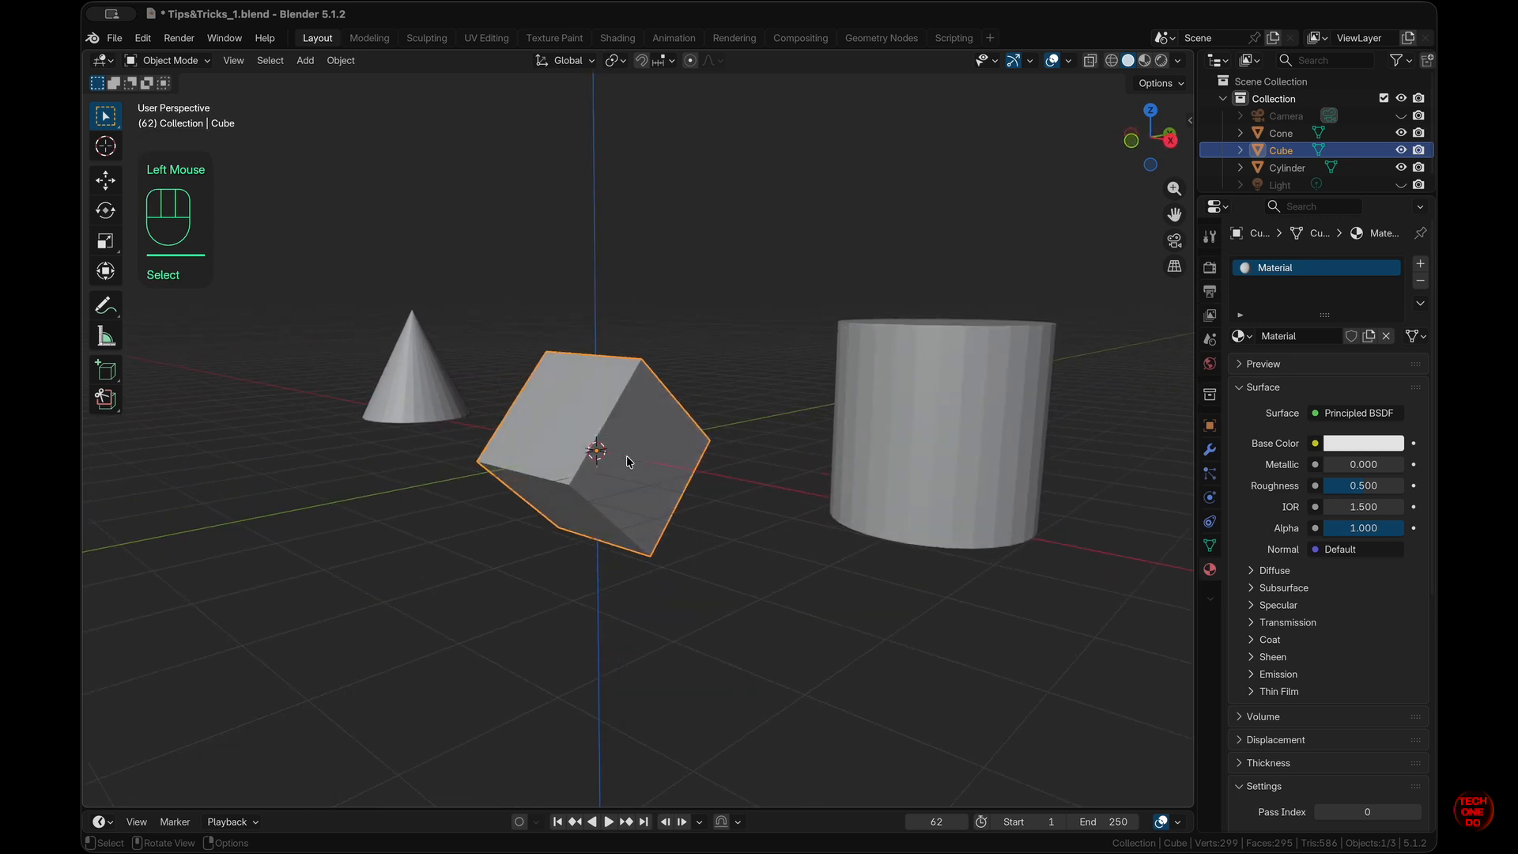
Rotate the cube freely by about -82° around the global Z axis.
key(r)
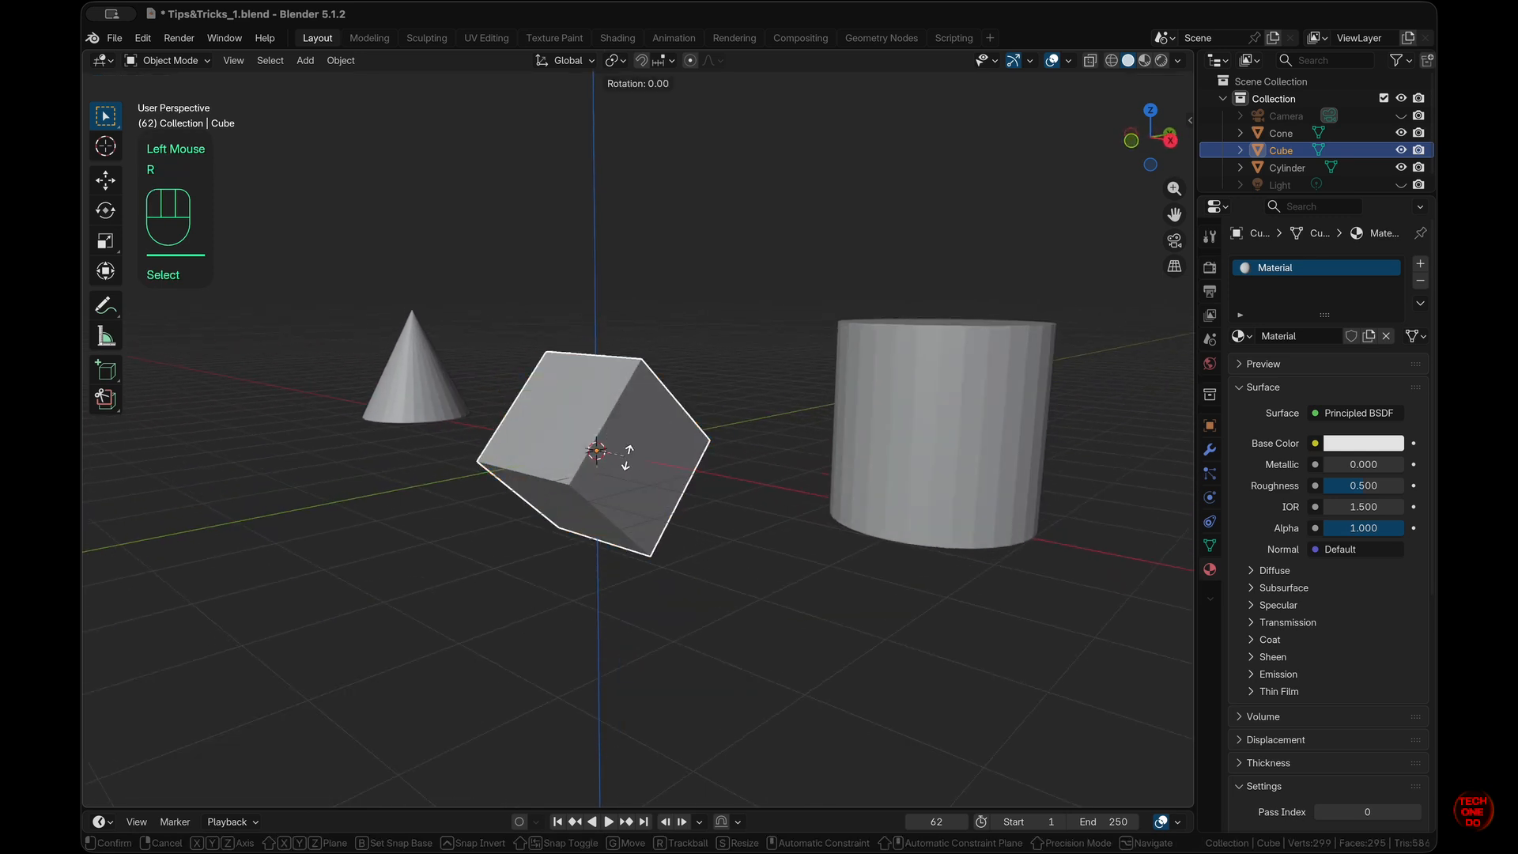
key(z)
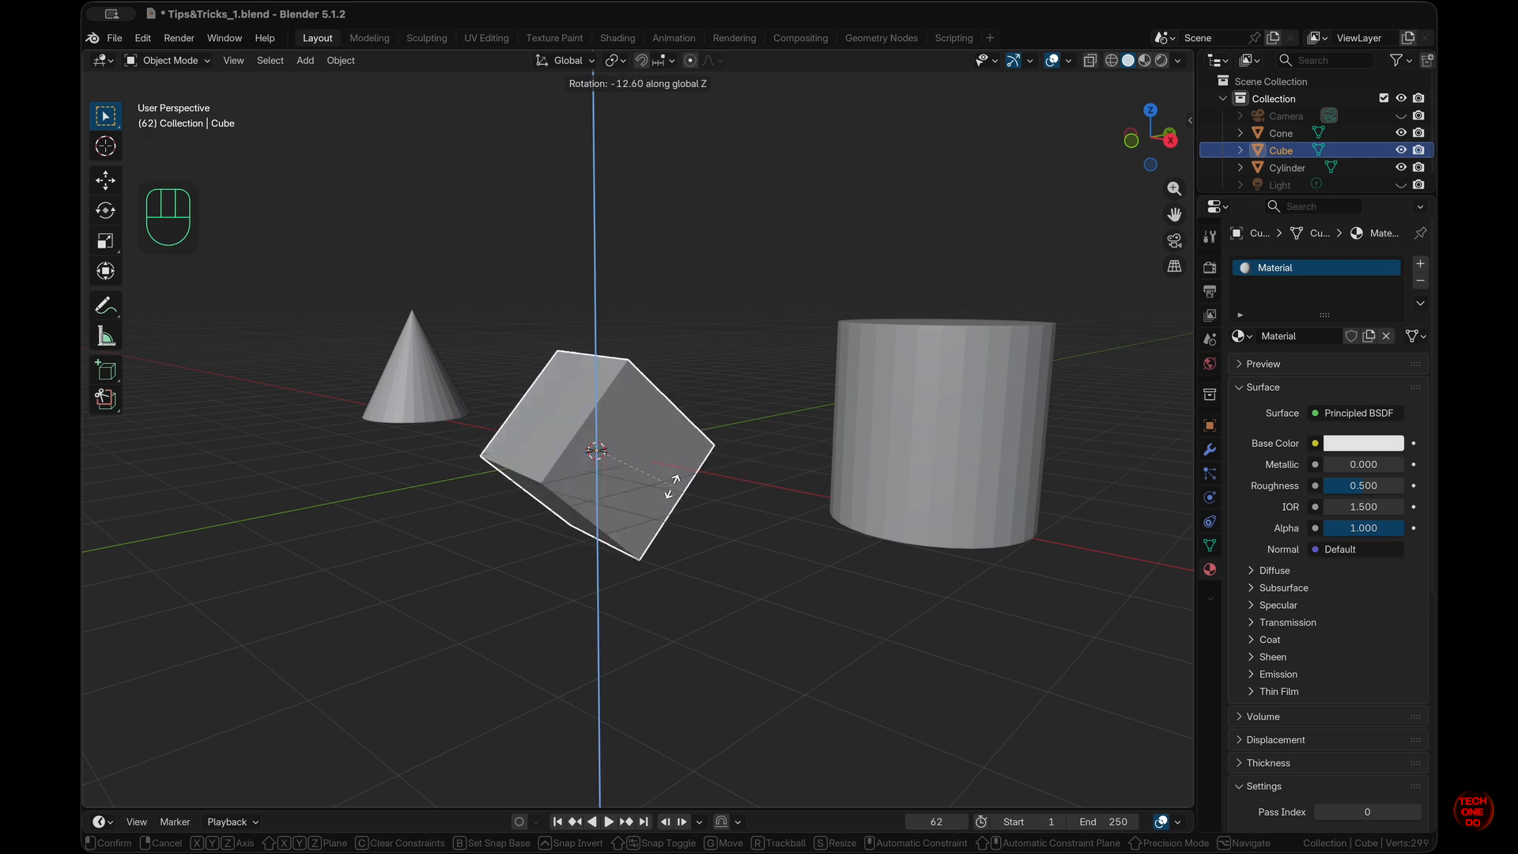
click(595, 489)
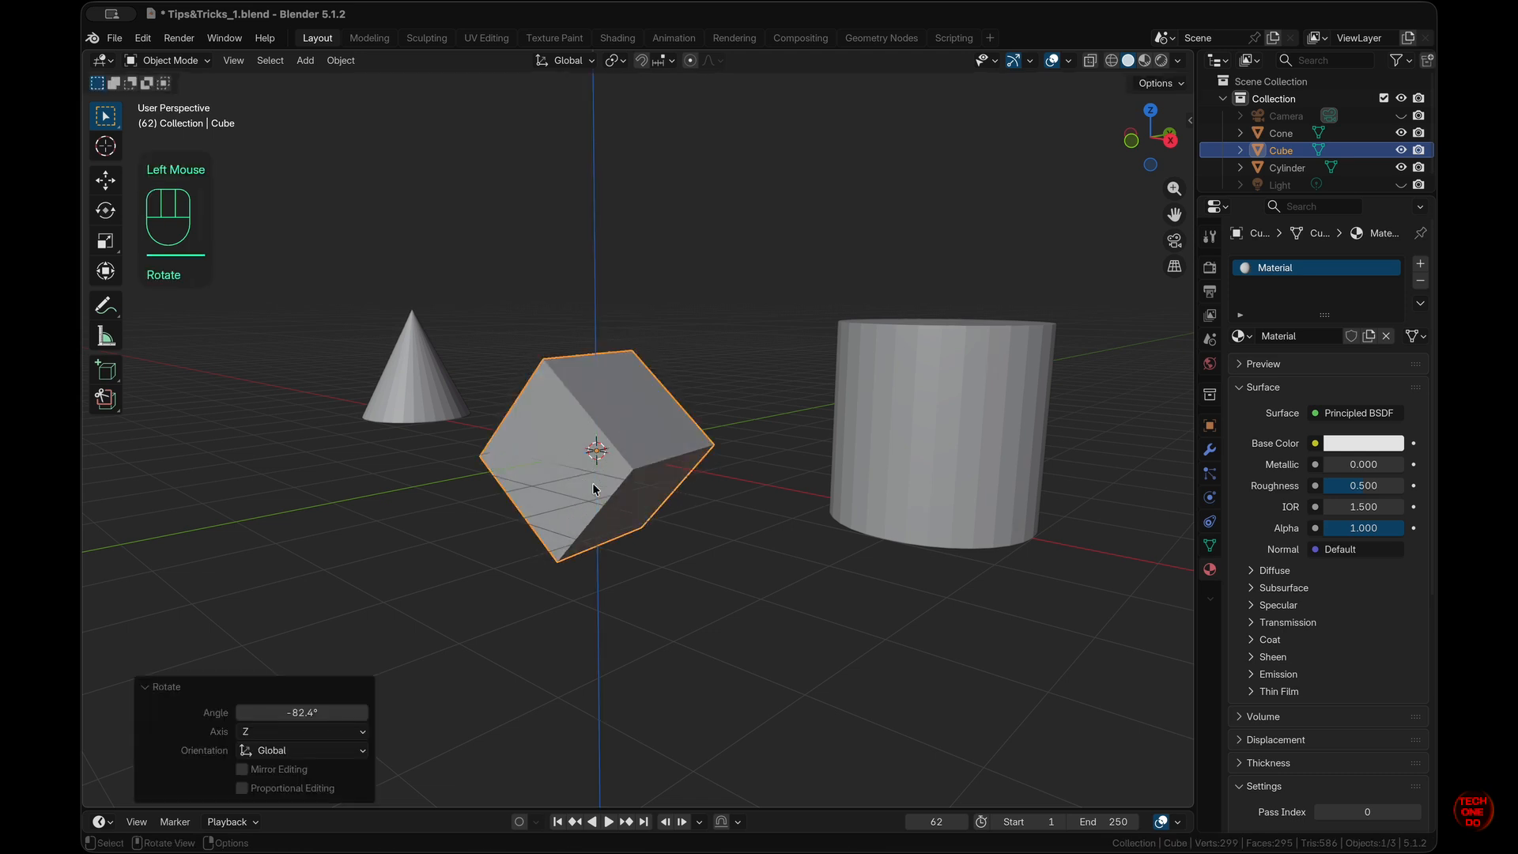
scroll(506, 525, down, 10)
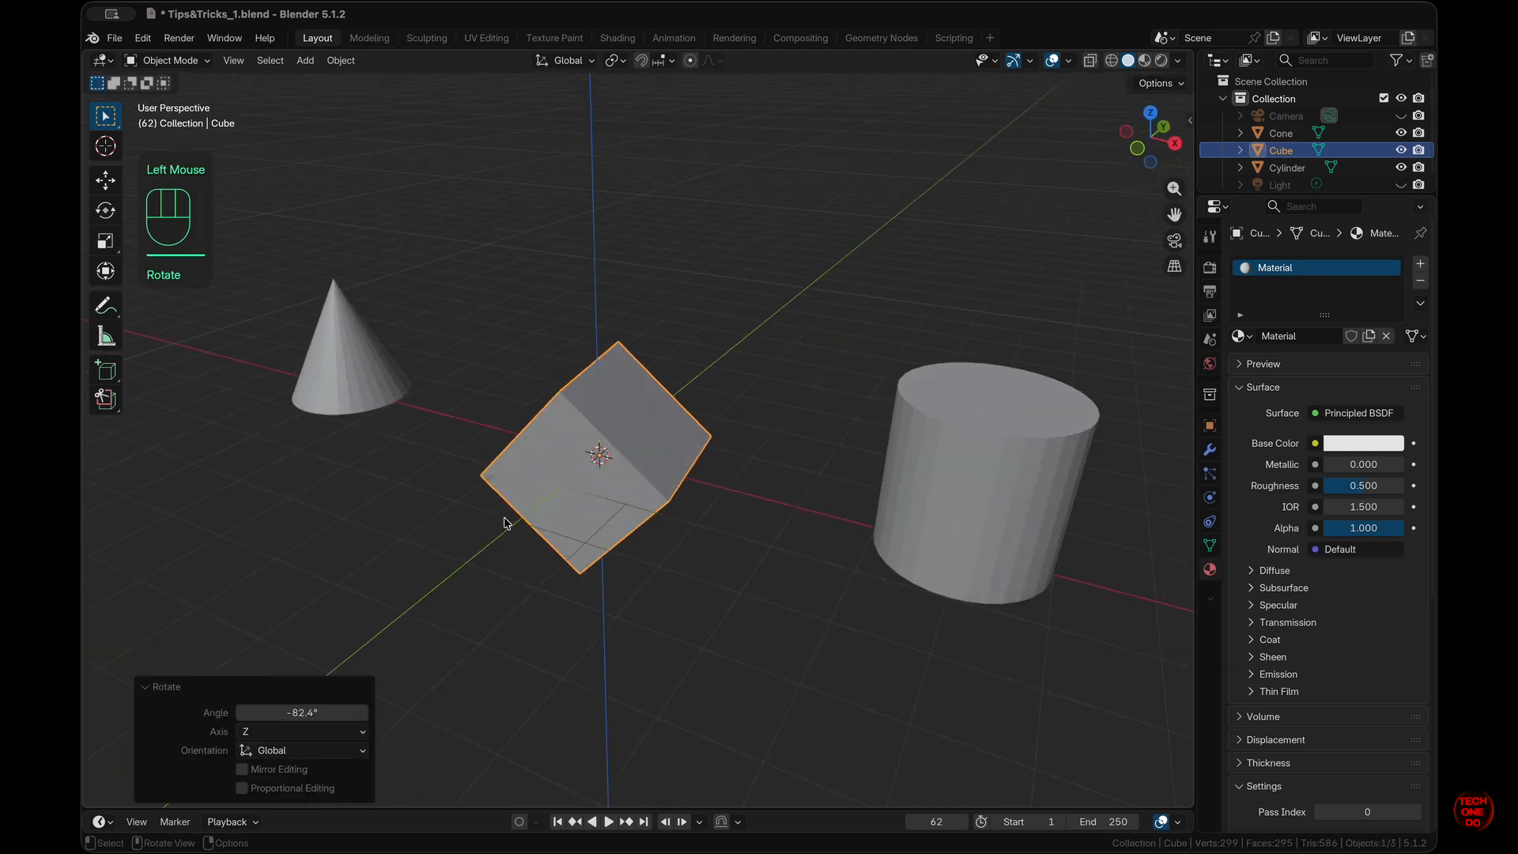
Rotate the cube freely around the global Y axis, keeping it selected.
click(614, 495)
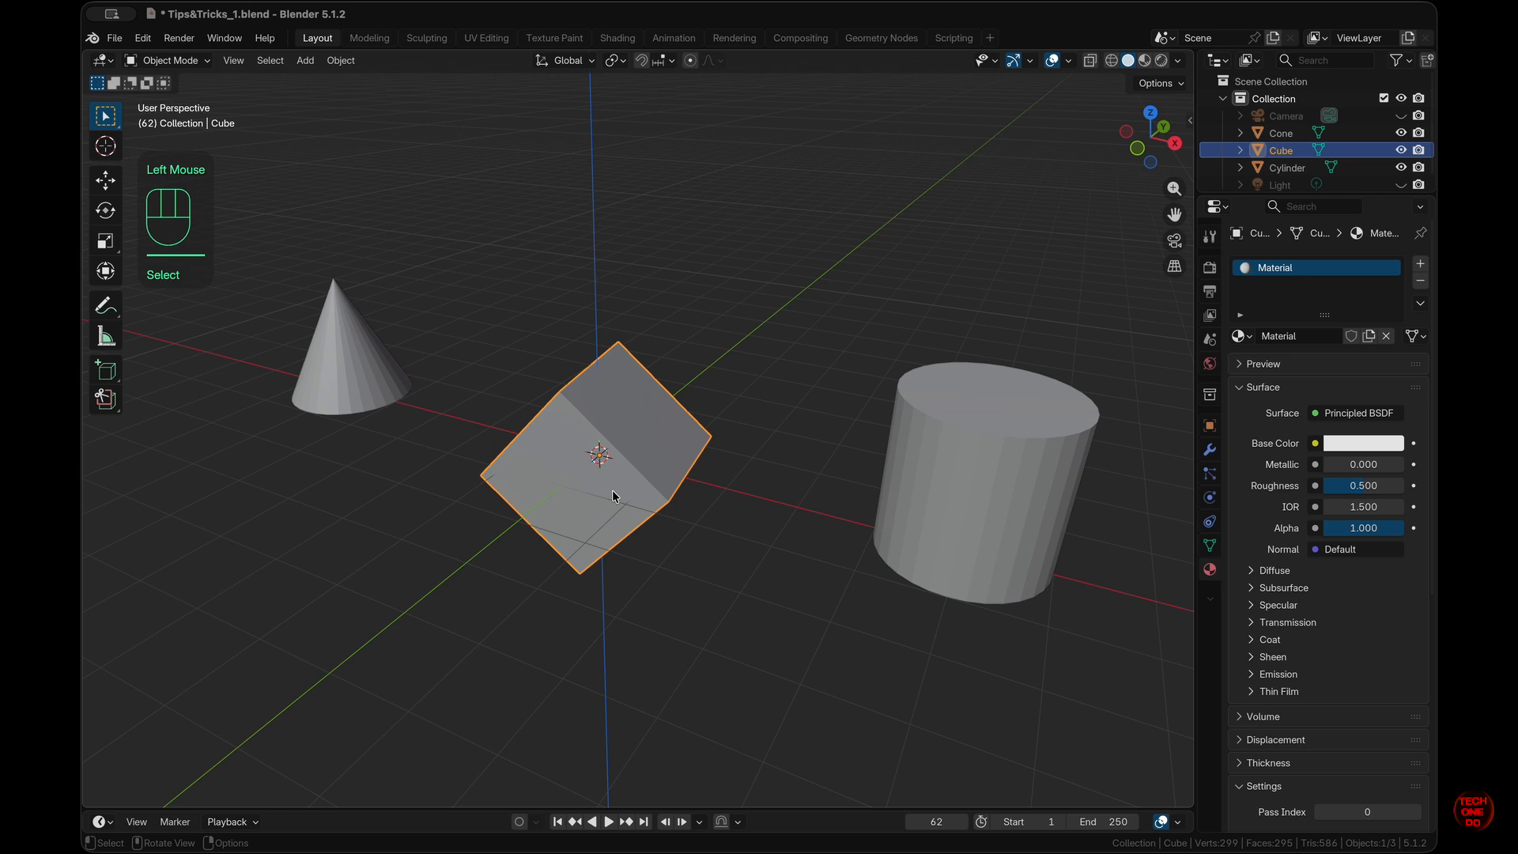
key(r)
key(y)
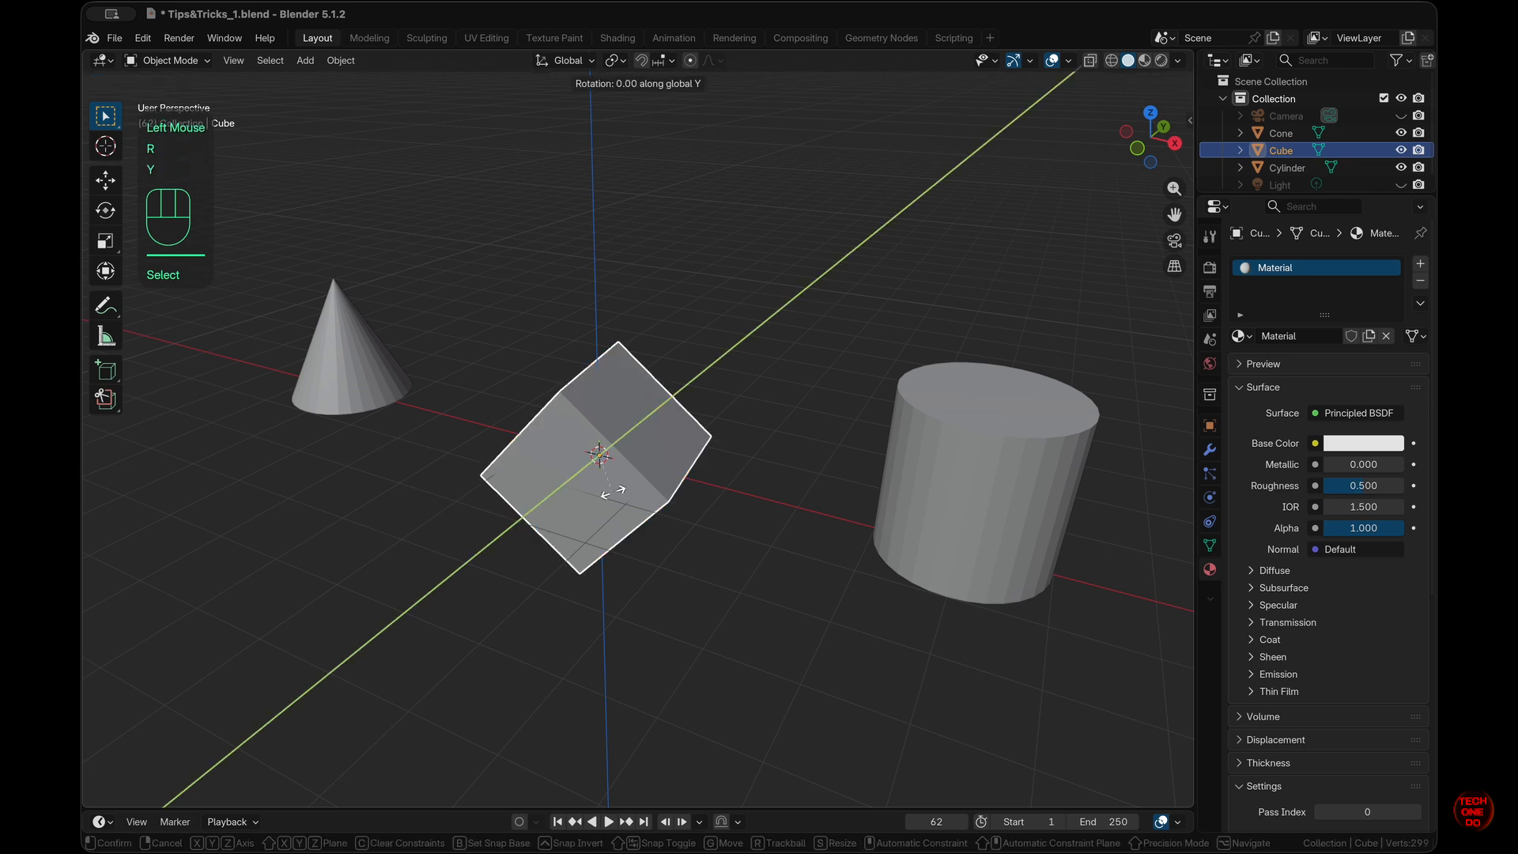
click(759, 497)
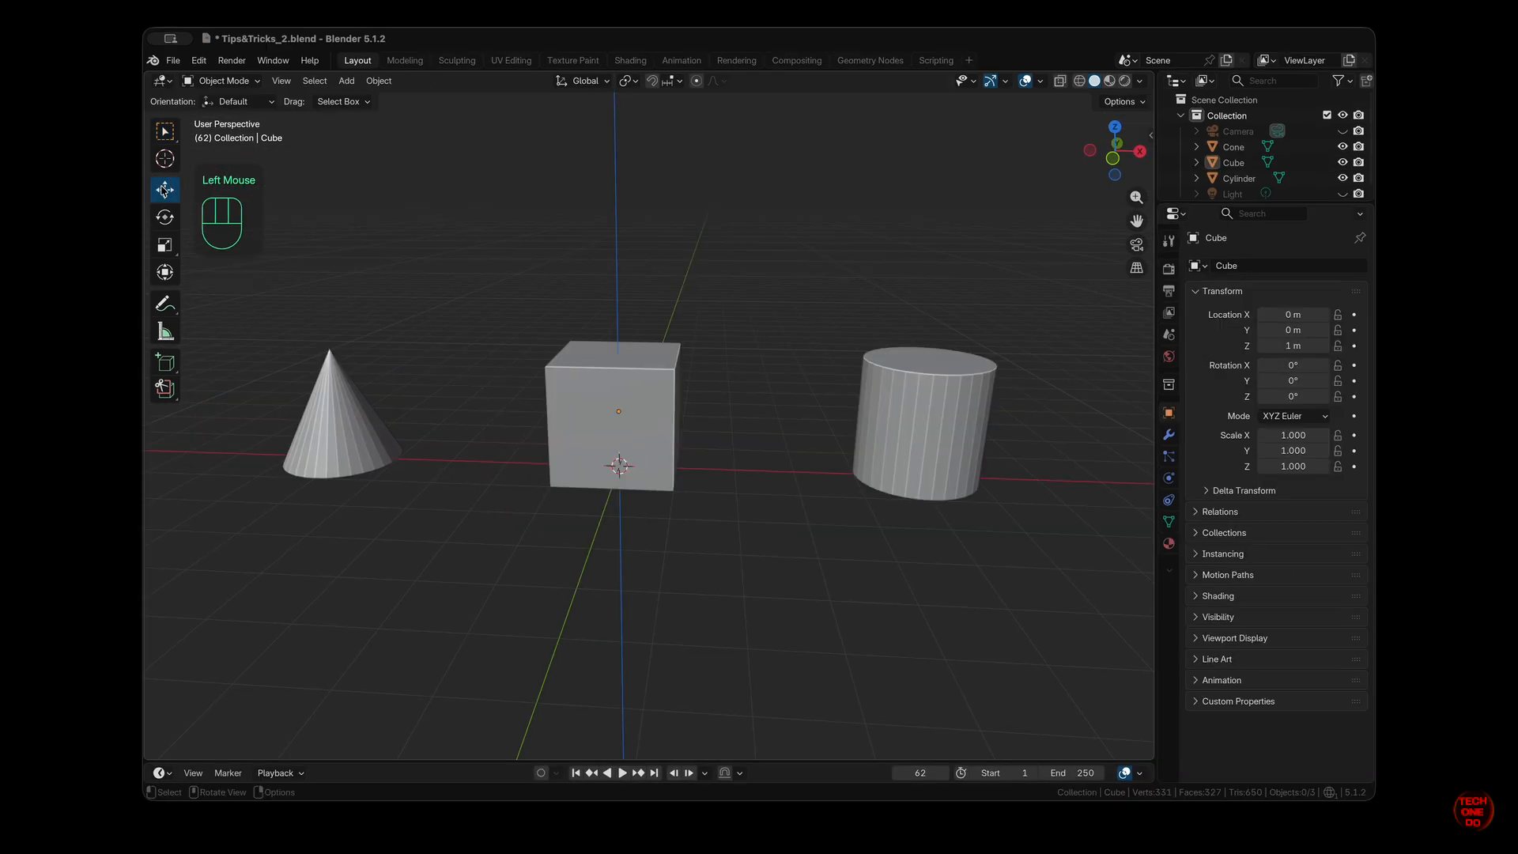
Select the cube, move it about 0.15 m along X with the gizmo, clear its scale and activate the Select Box tool.
click(625, 427)
drag(678, 411, 697, 415)
key(alt+s)
key(w)
Move the cube with global Z locked by about 0.05 m in X and -1.32 m in Y.
key(g)
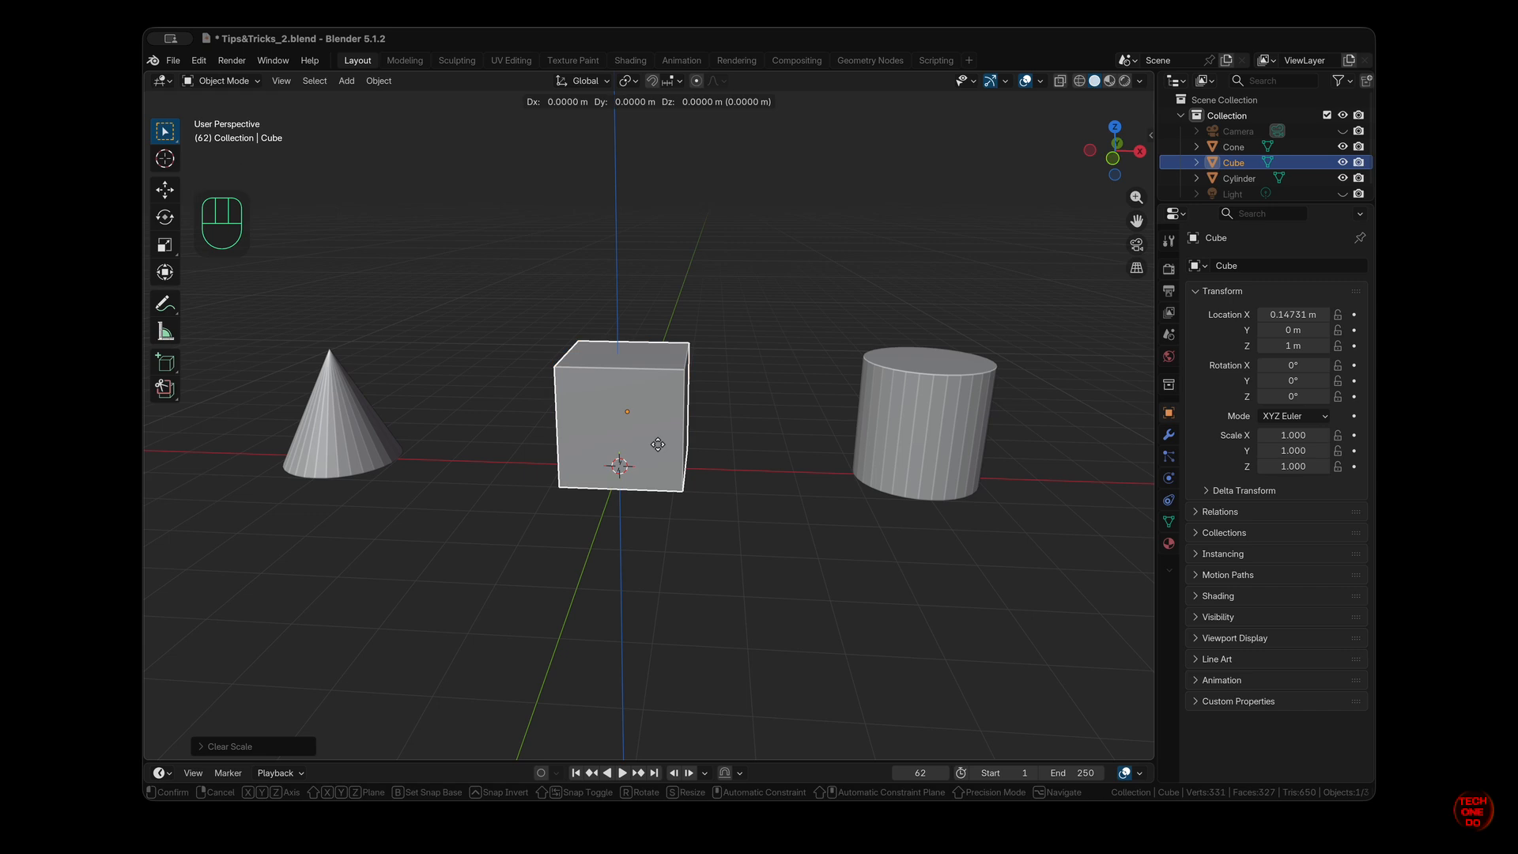
key(shift)
key(shift+z)
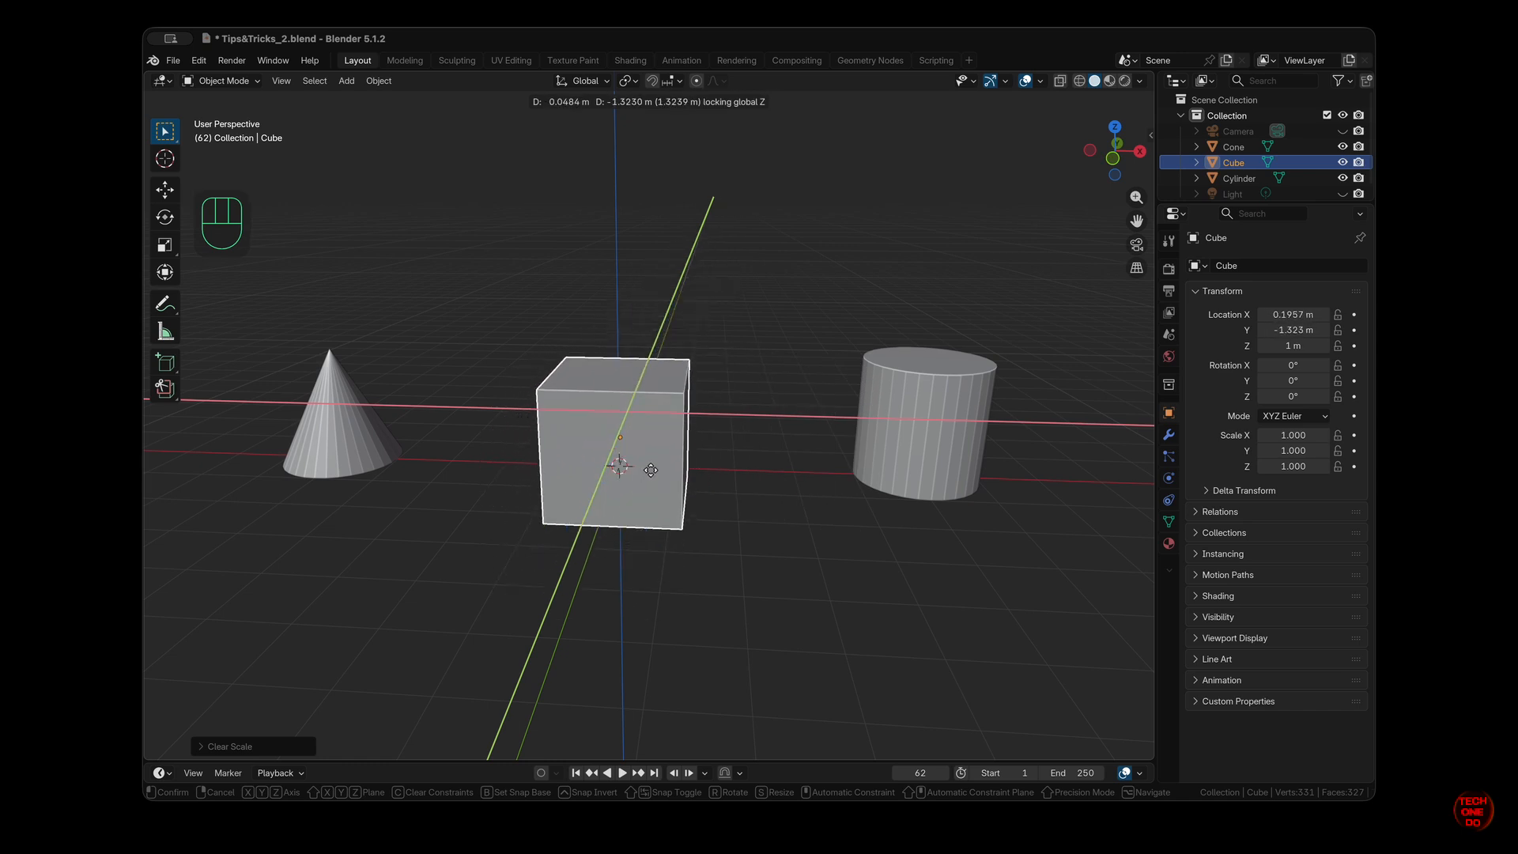
click(651, 470)
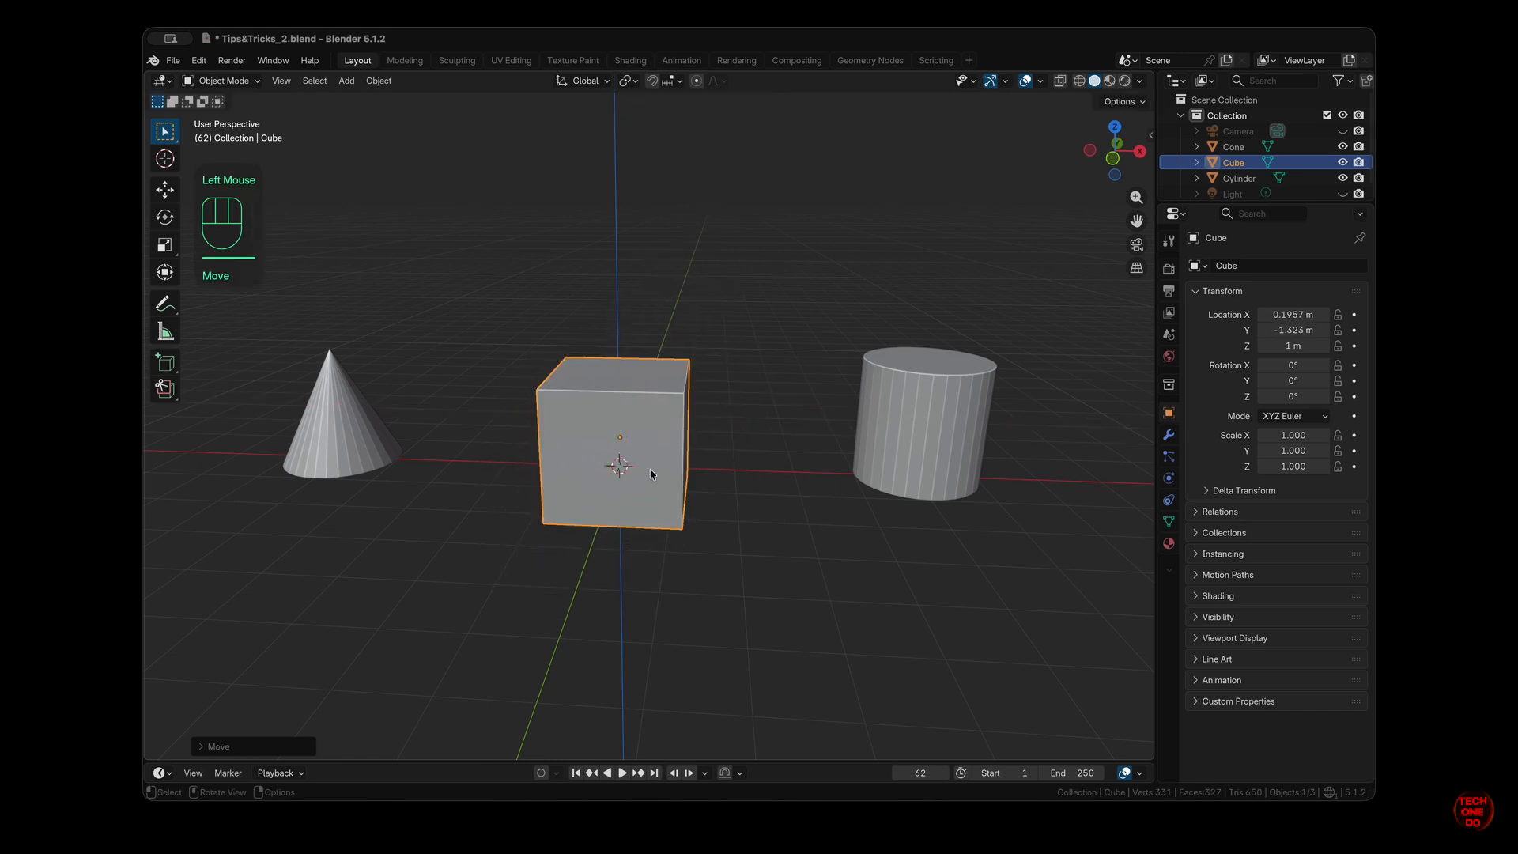
Clear the cube's scale and move it with global Y locked to about X -0.68 m, Z 0.97 m.
key(alt+s)
key(g)
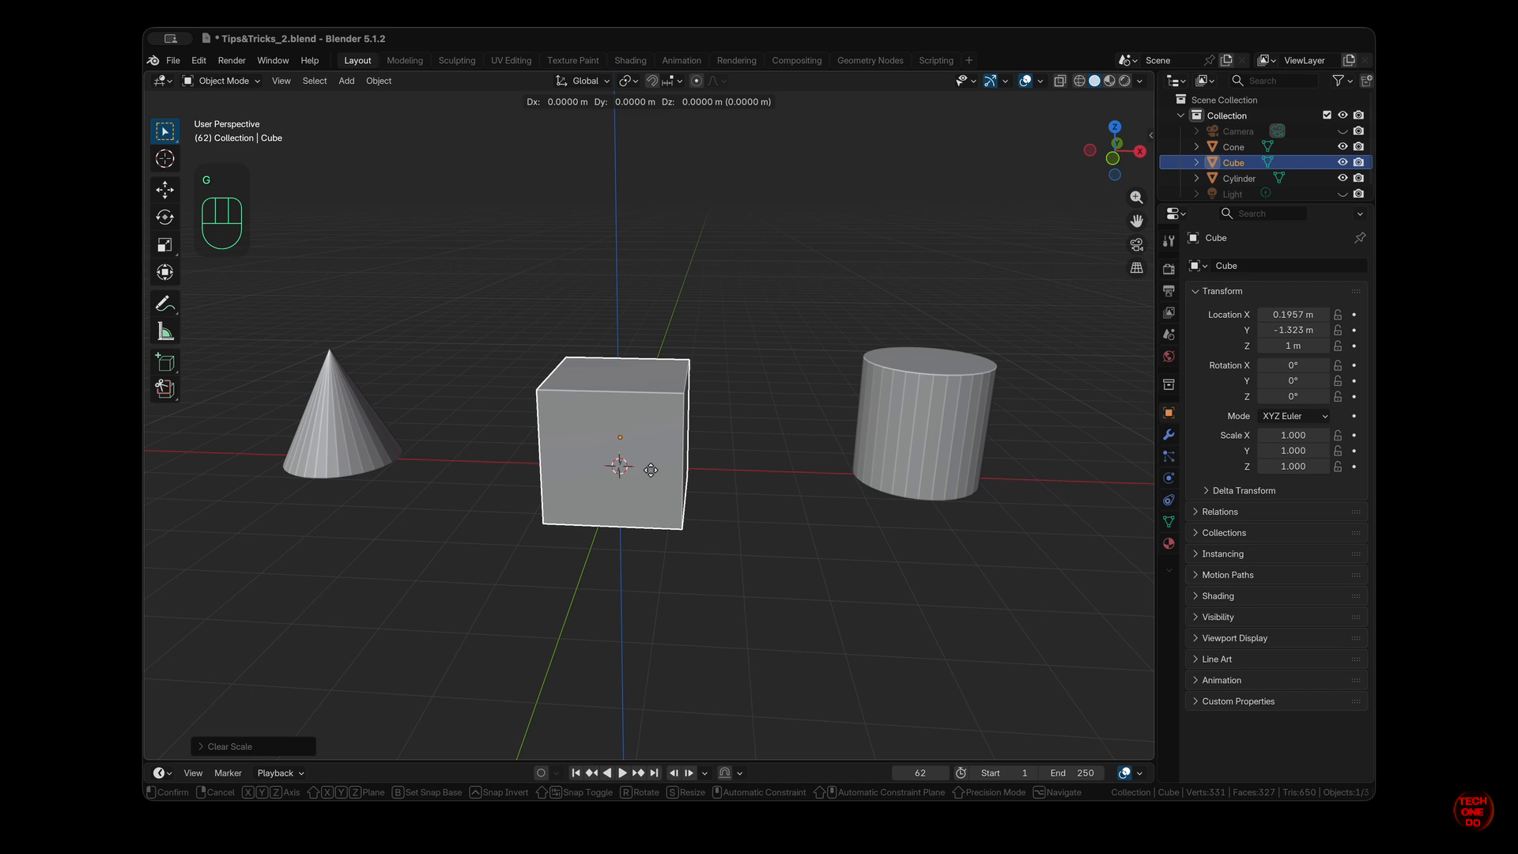
key(shift+y)
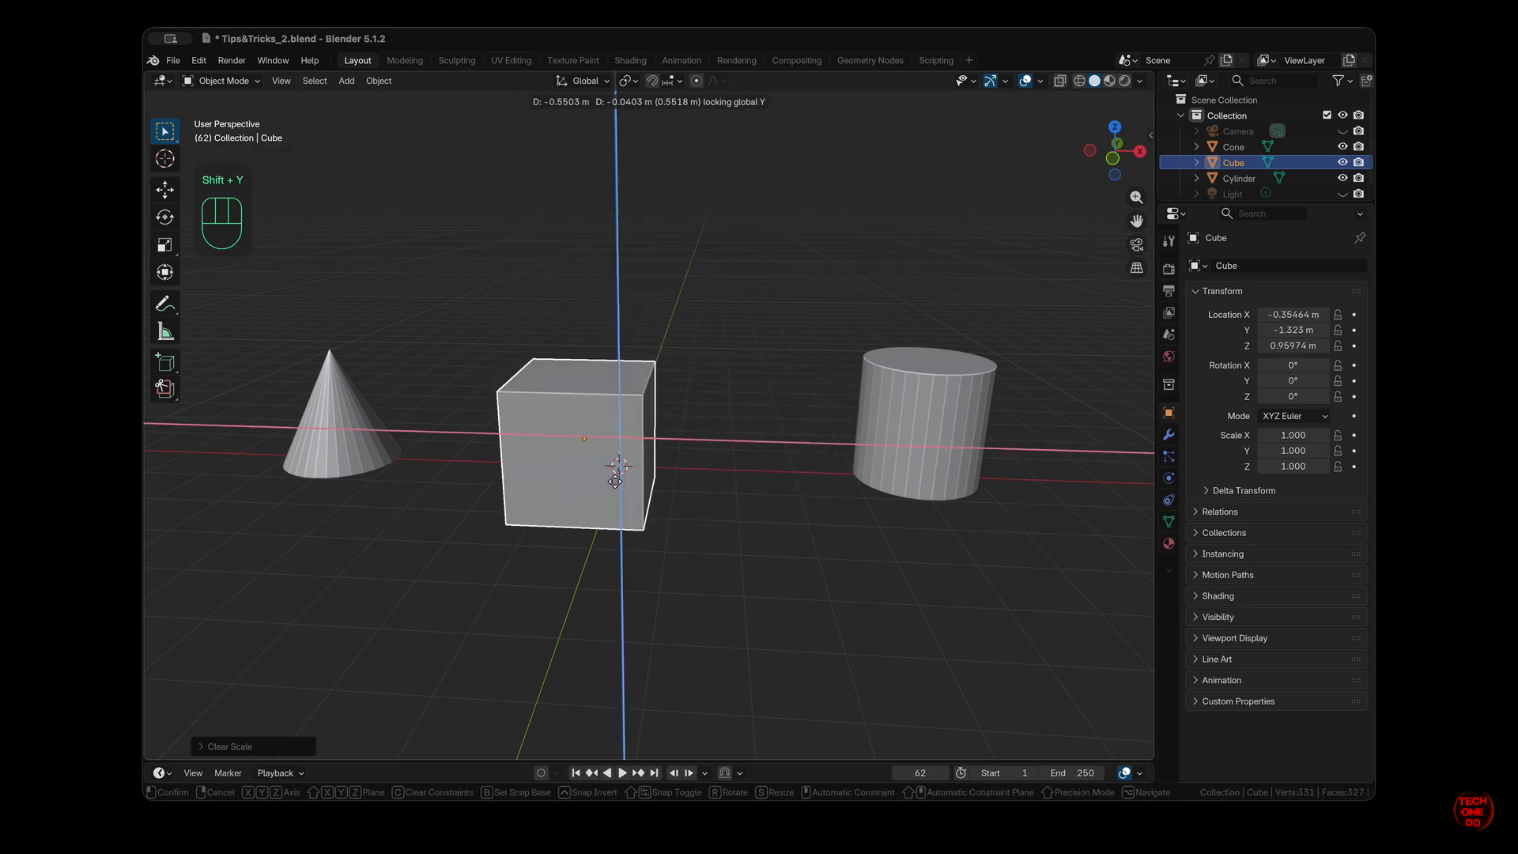
click(595, 471)
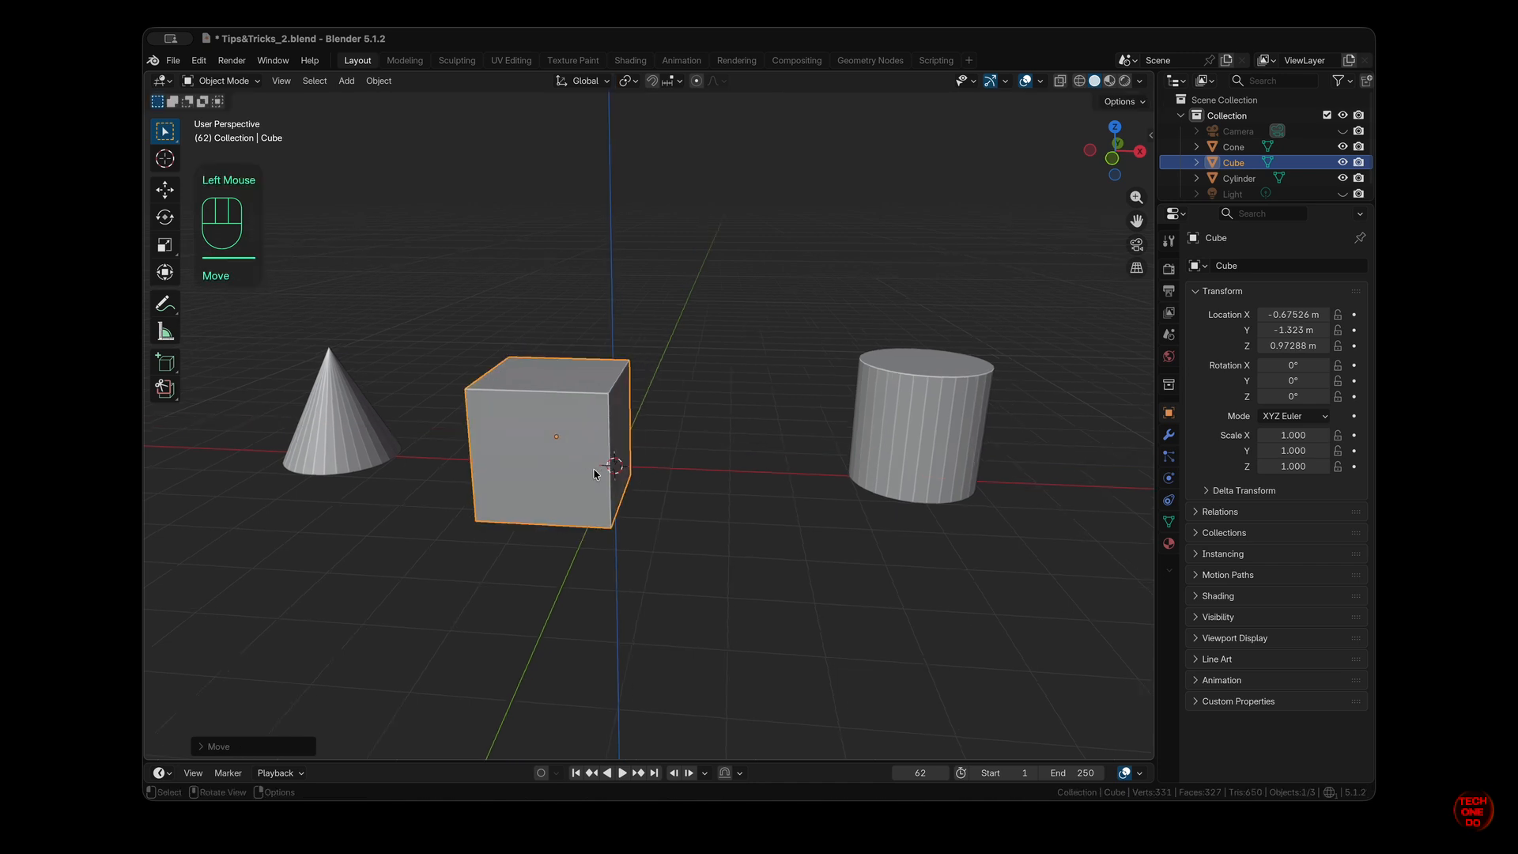
Clear the cube's scale and location so it returns to the world origin.
key(alt+s)
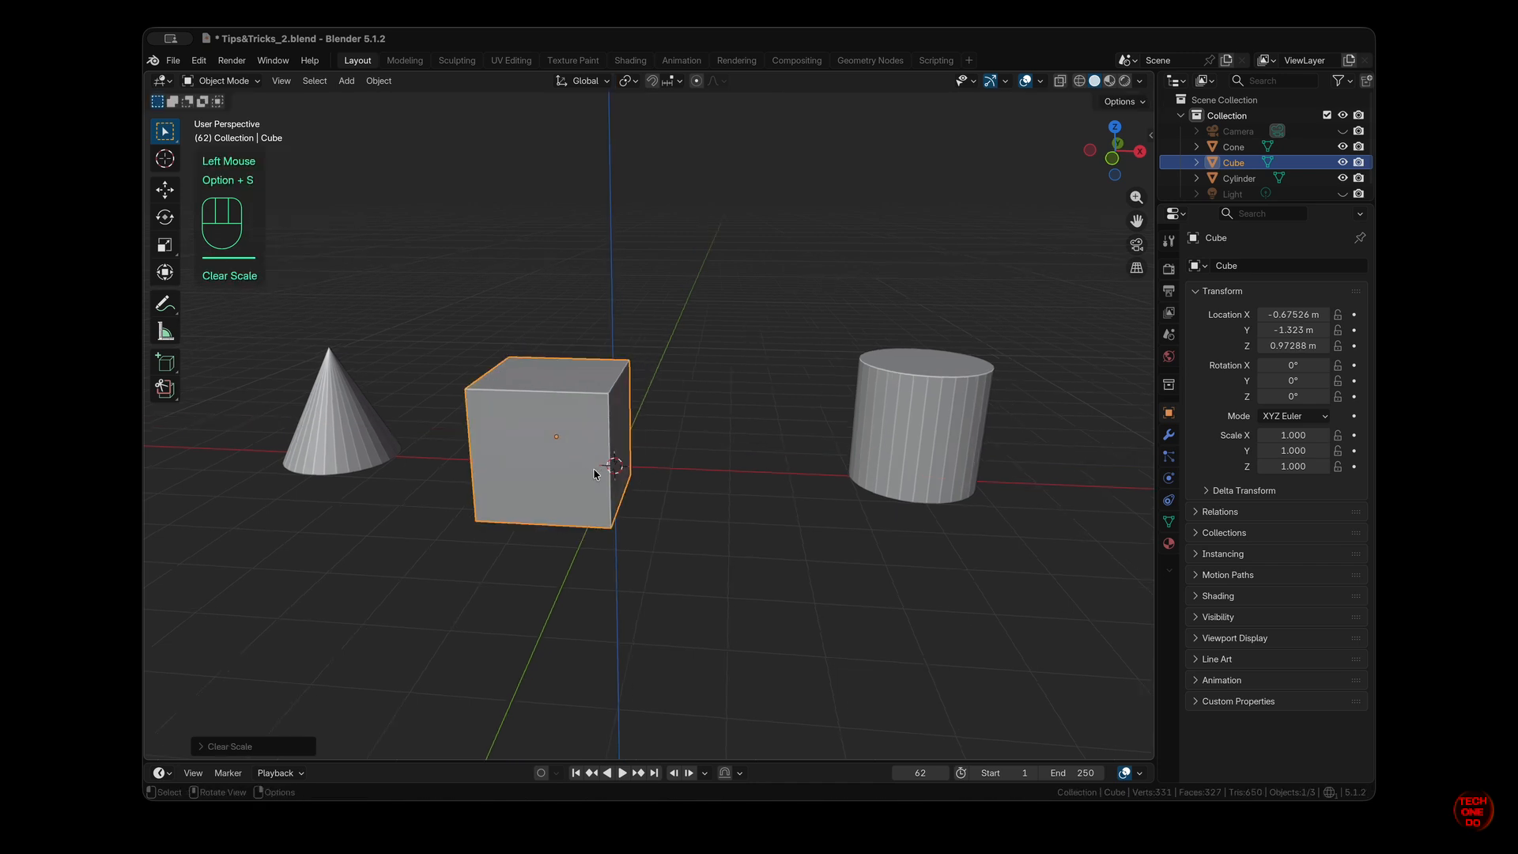
click(594, 471)
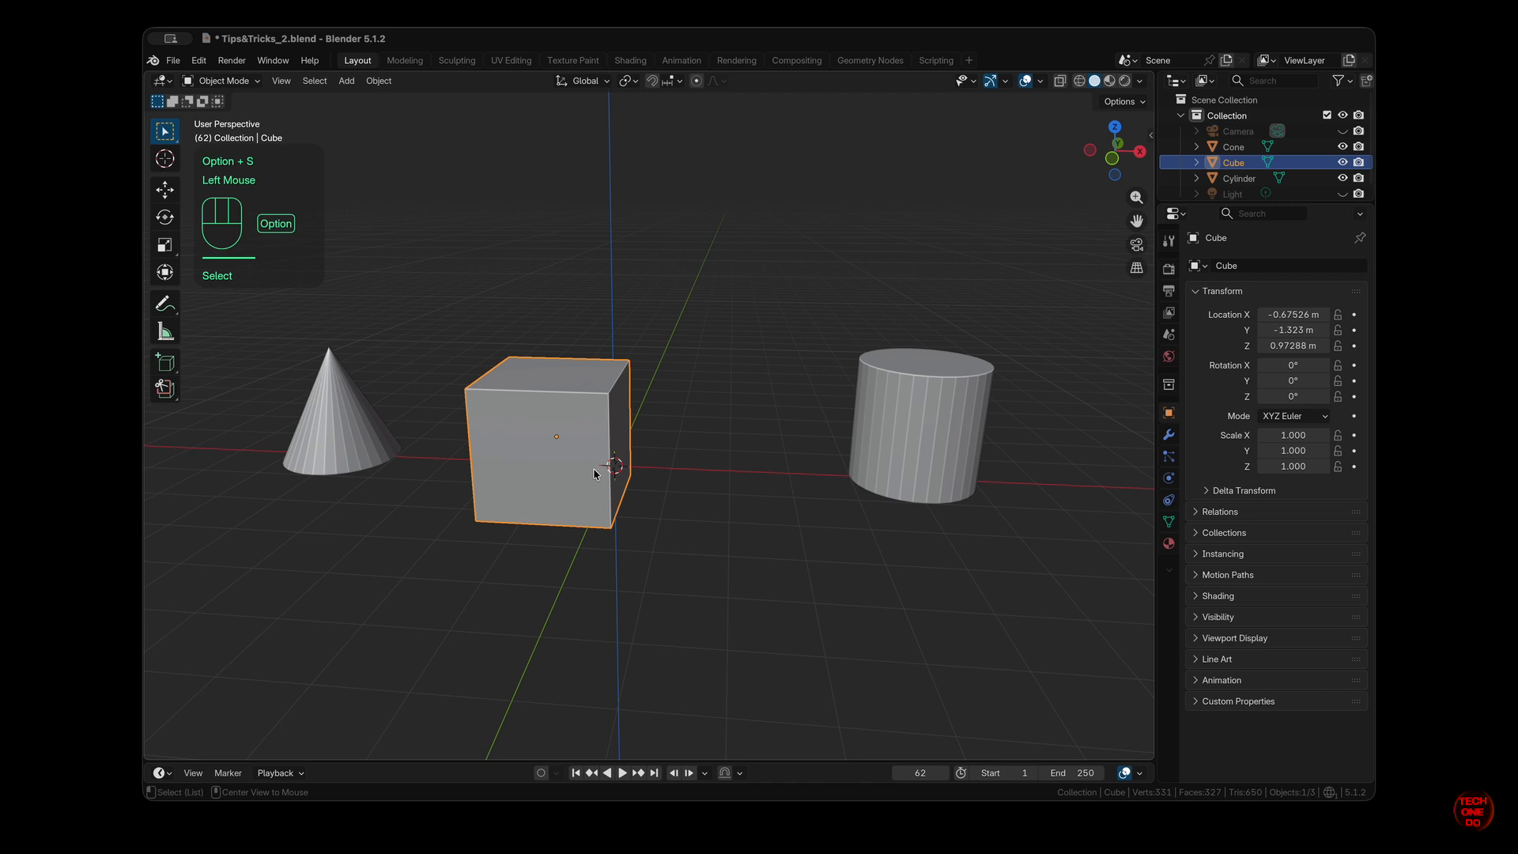
key(alt+g)
scroll(595, 473, left, 3)
scroll(594, 474, right, 2)
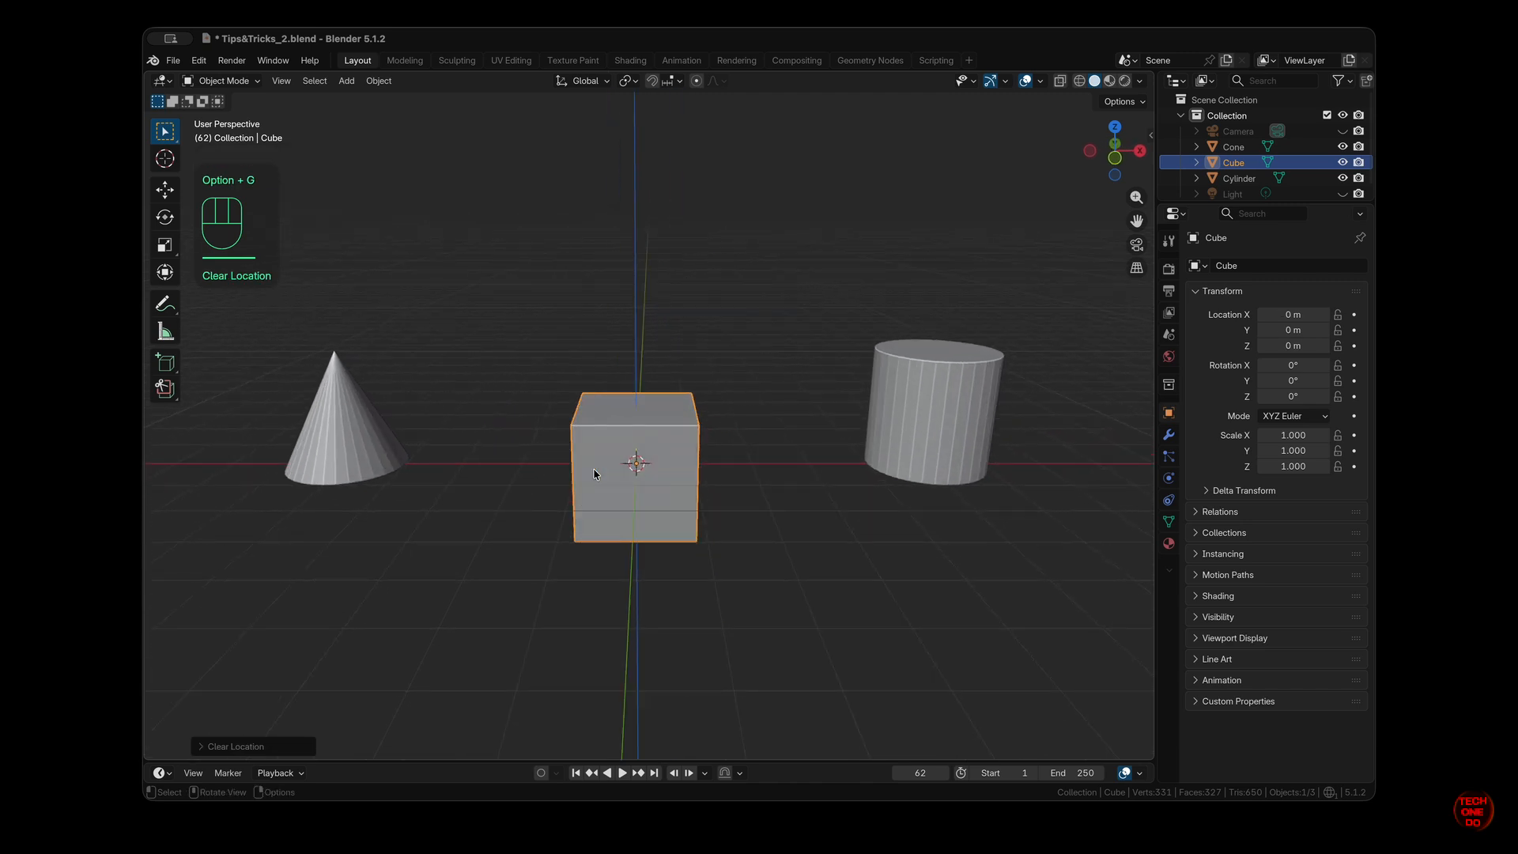
Move the cube freely in the YZ plane with the global X axis locked.
click(594, 473)
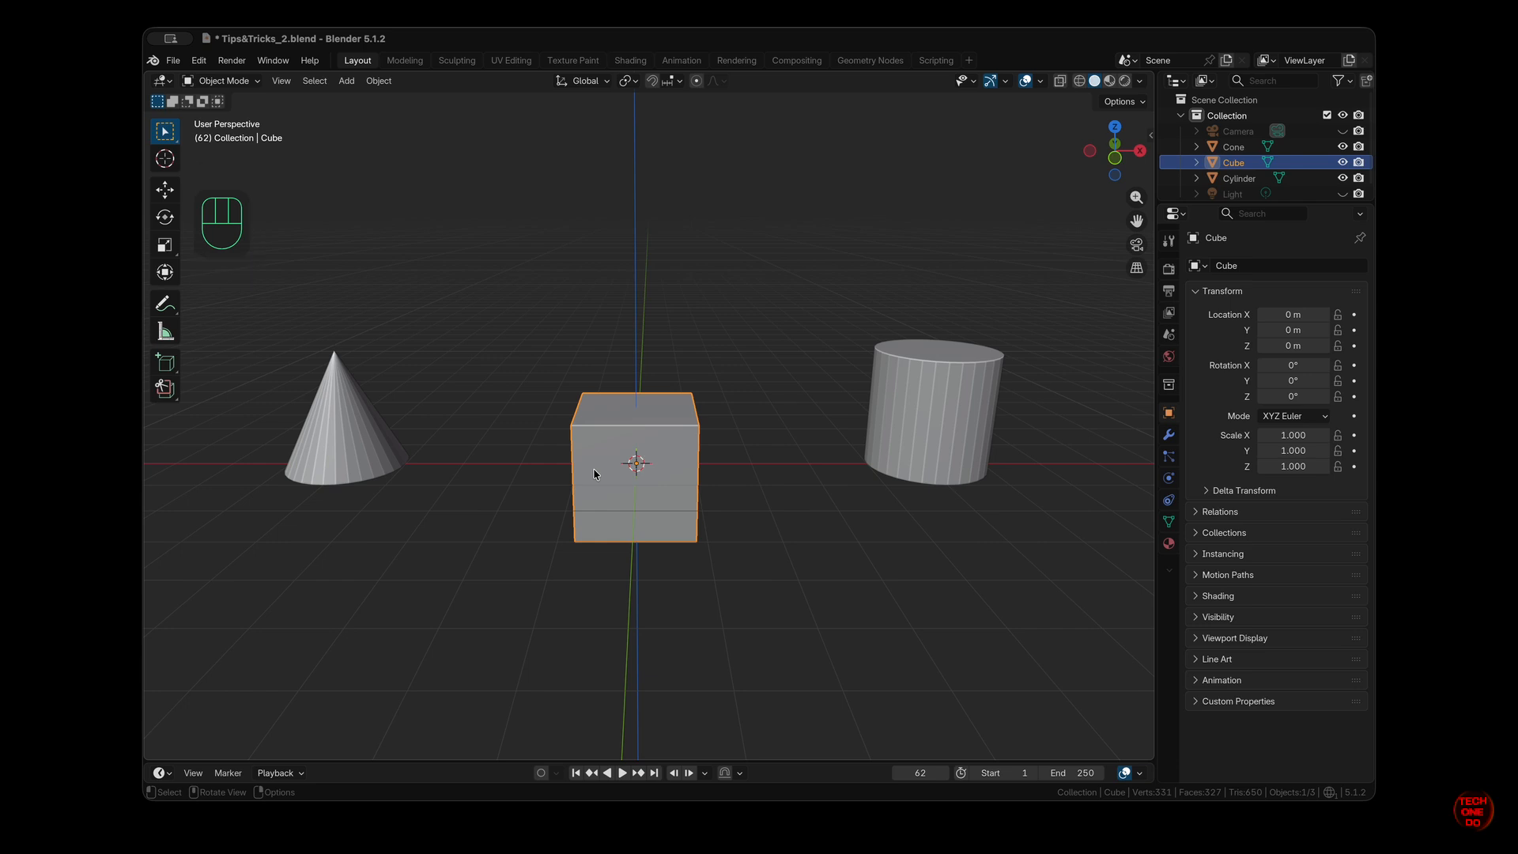
key(g)
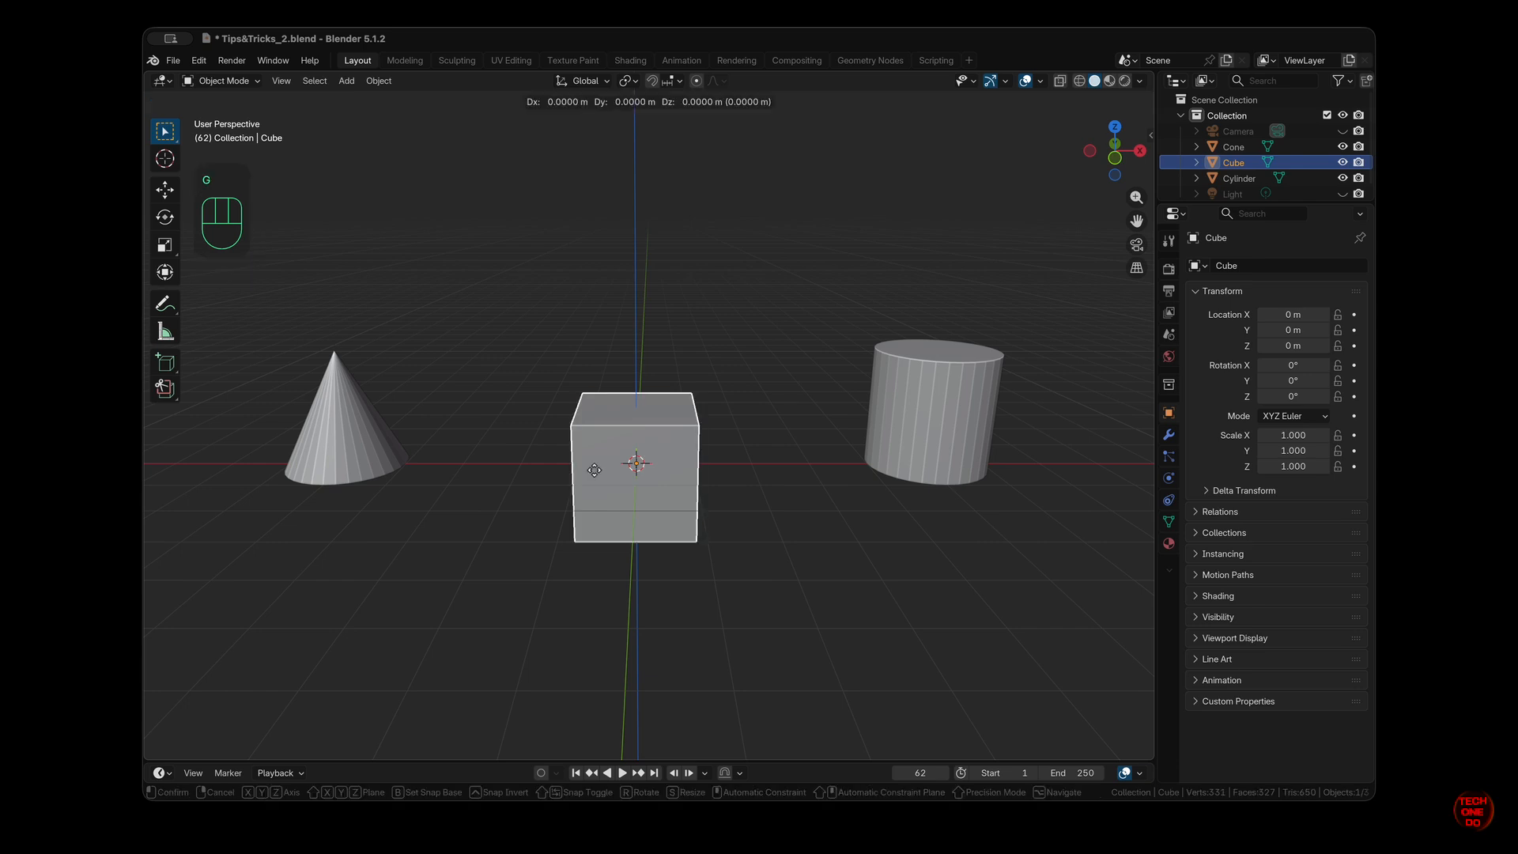
key(shift+x)
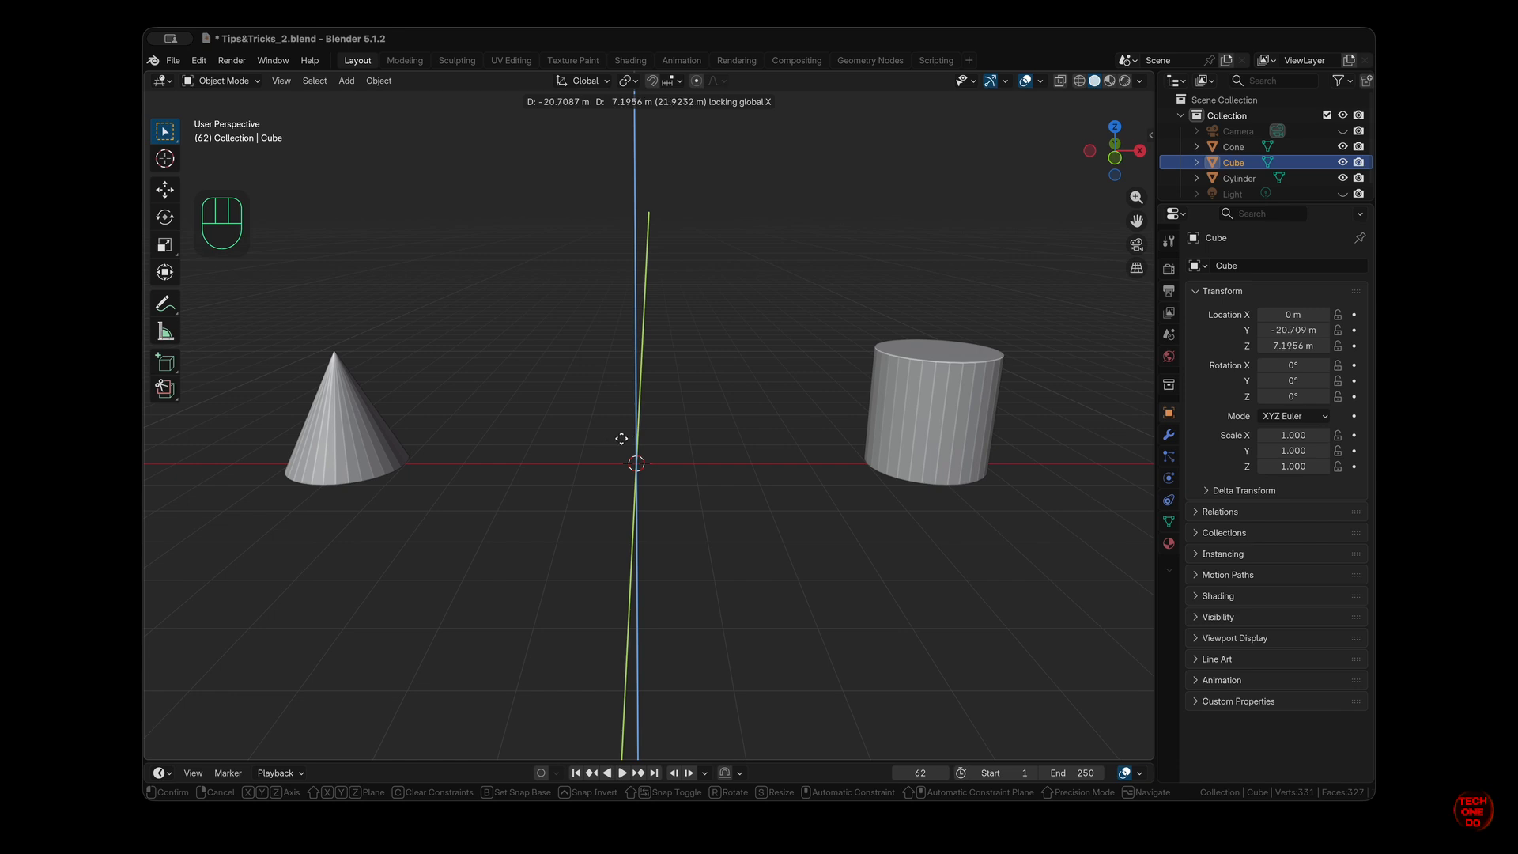
click(593, 446)
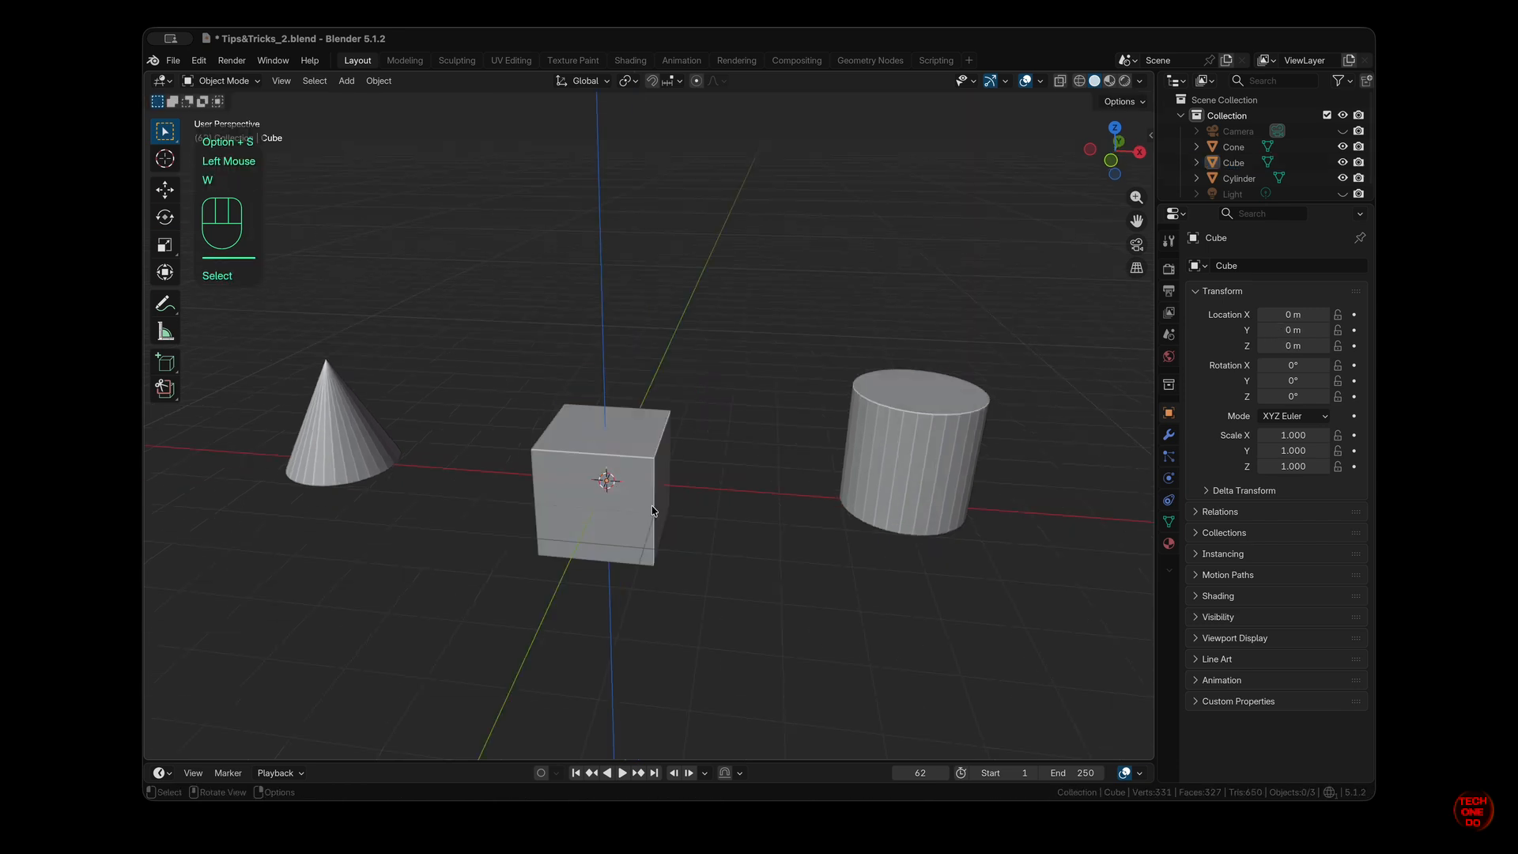
Scale the cube by about 2.73 in X and Y with global Z locked, and clear its scale.
click(636, 510)
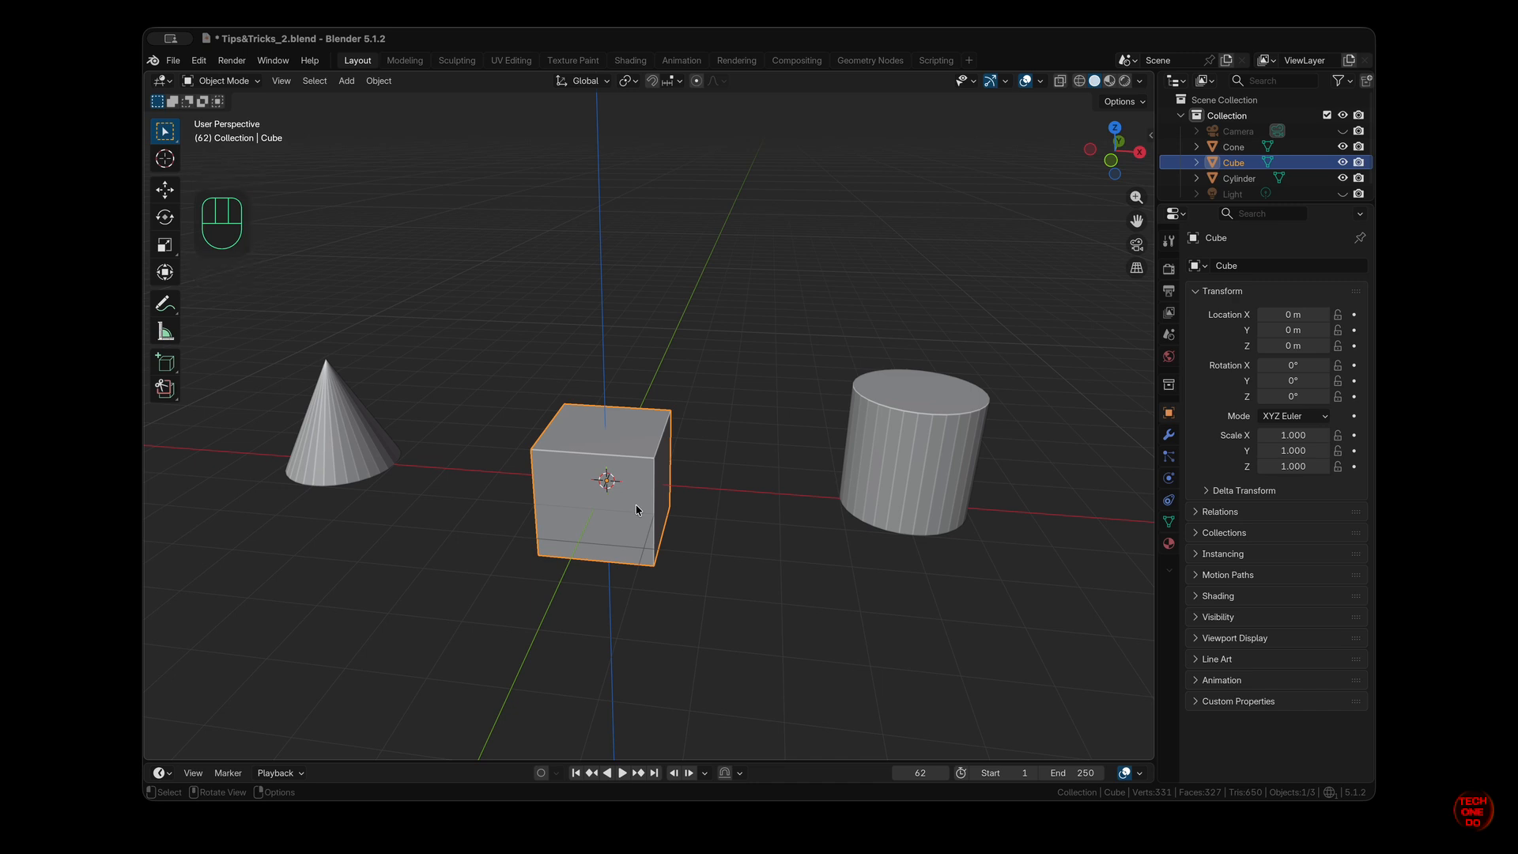
key(s)
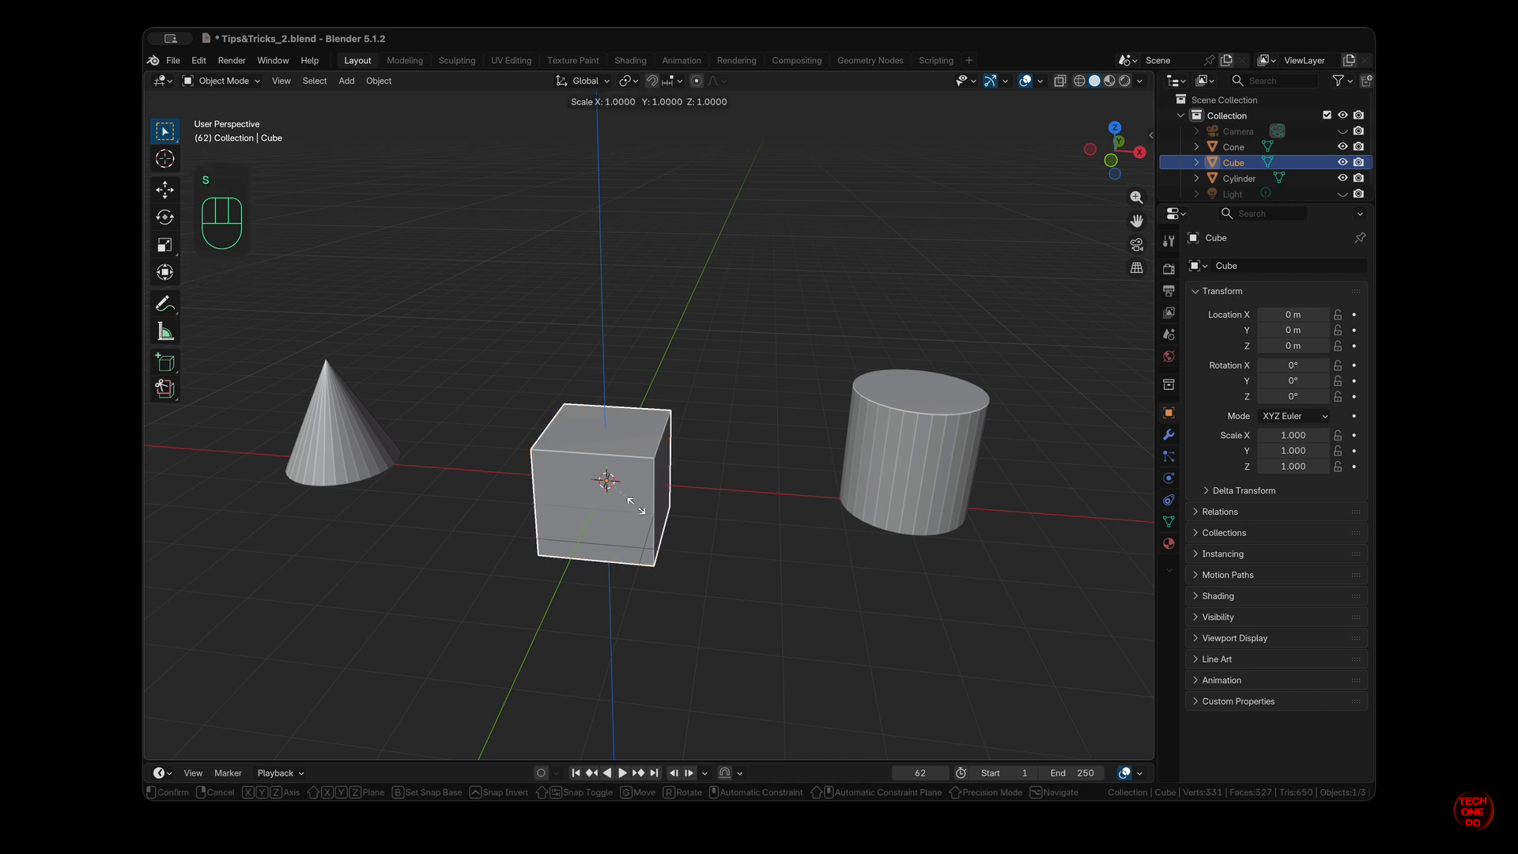
key(shift+z)
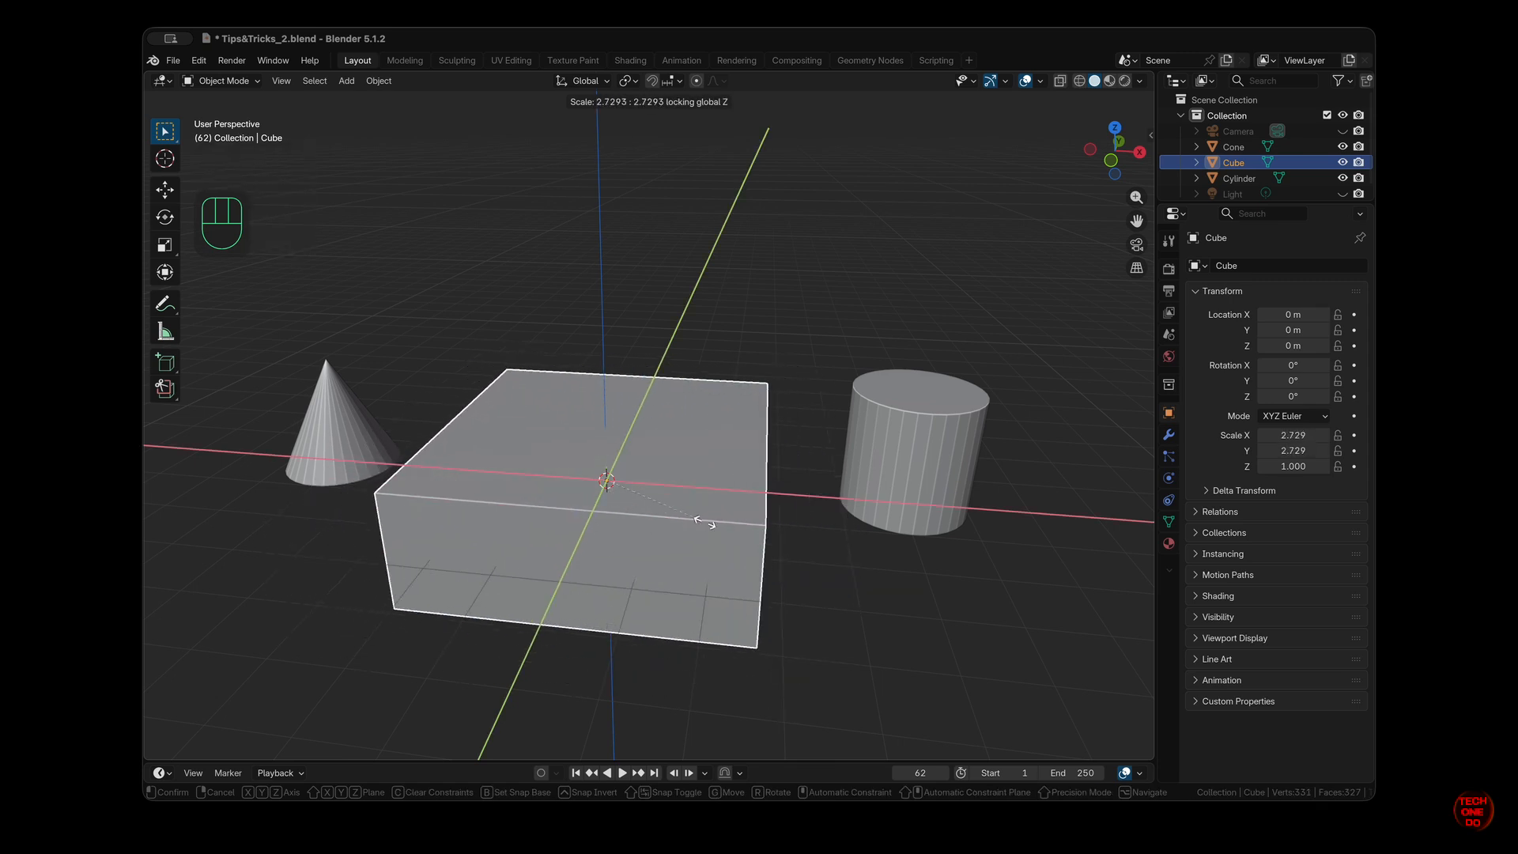
click(699, 520)
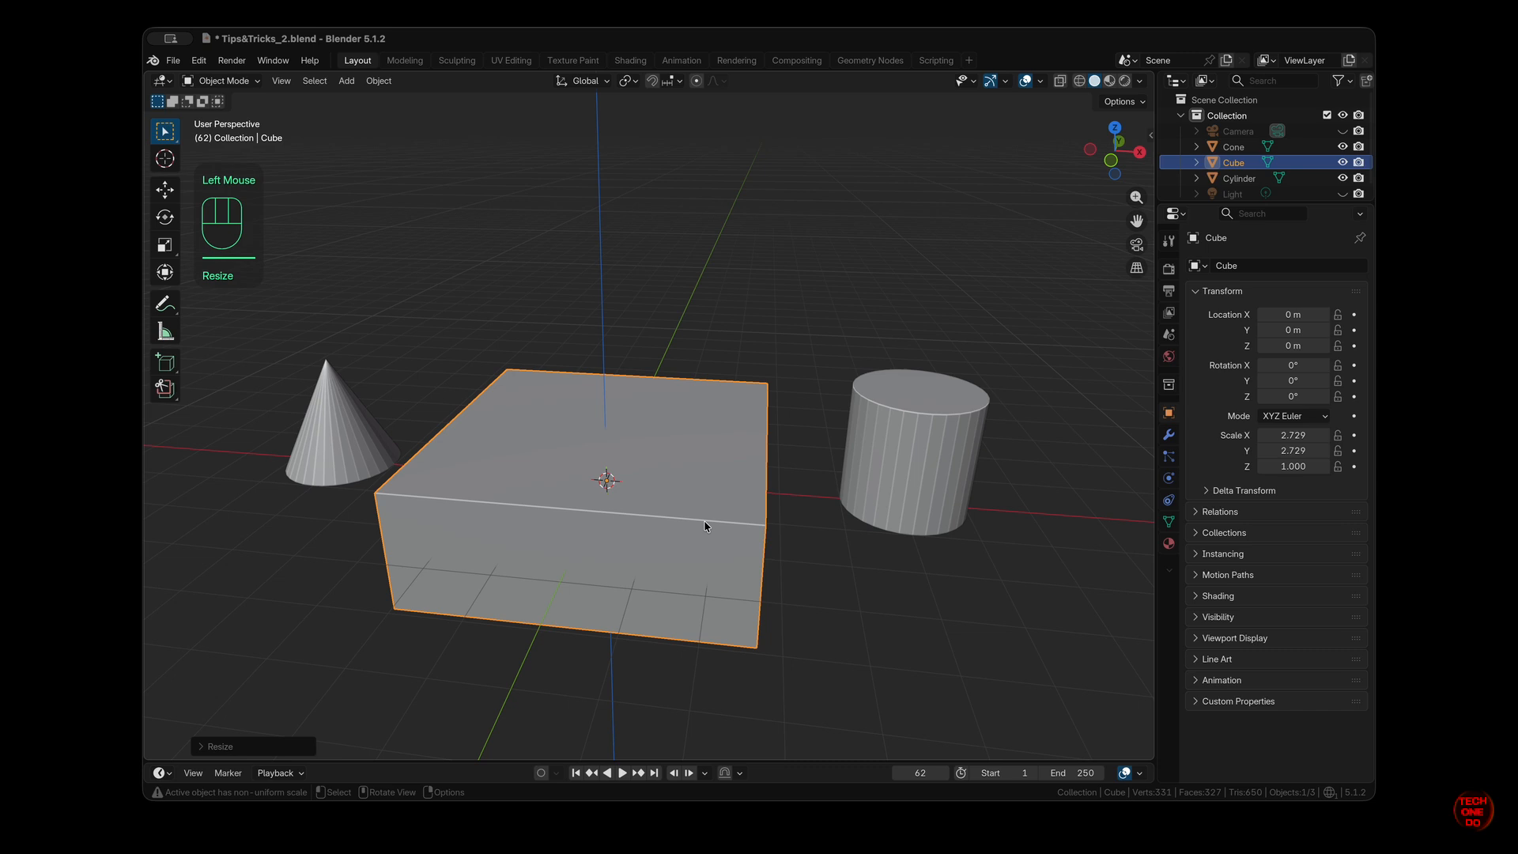
key(alt+s)
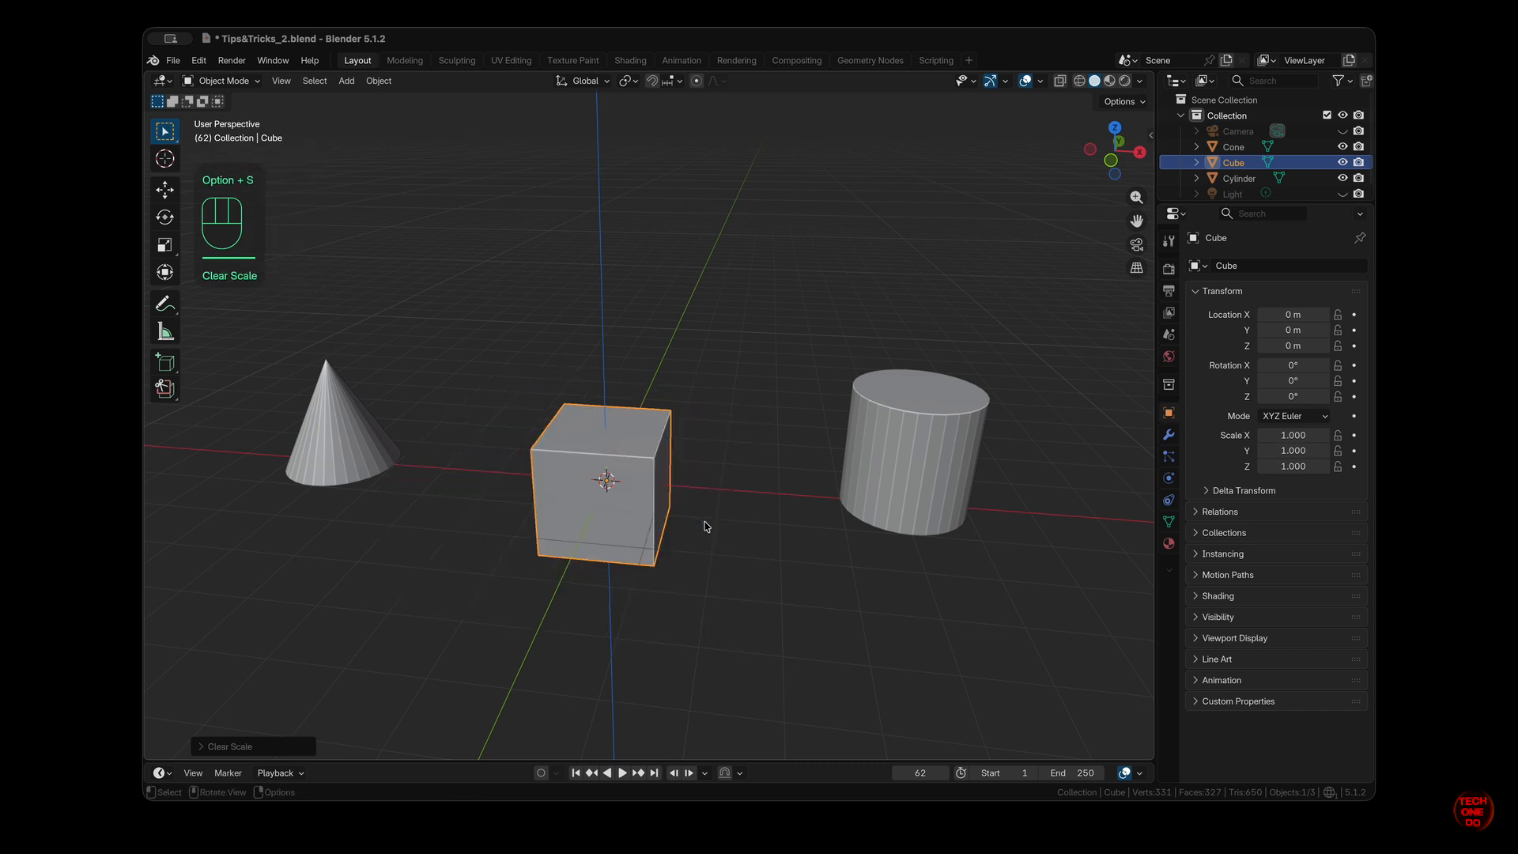
Scale the cube by about 2.98 in Y and Z with global X locked, and clear its scale.
key(s)
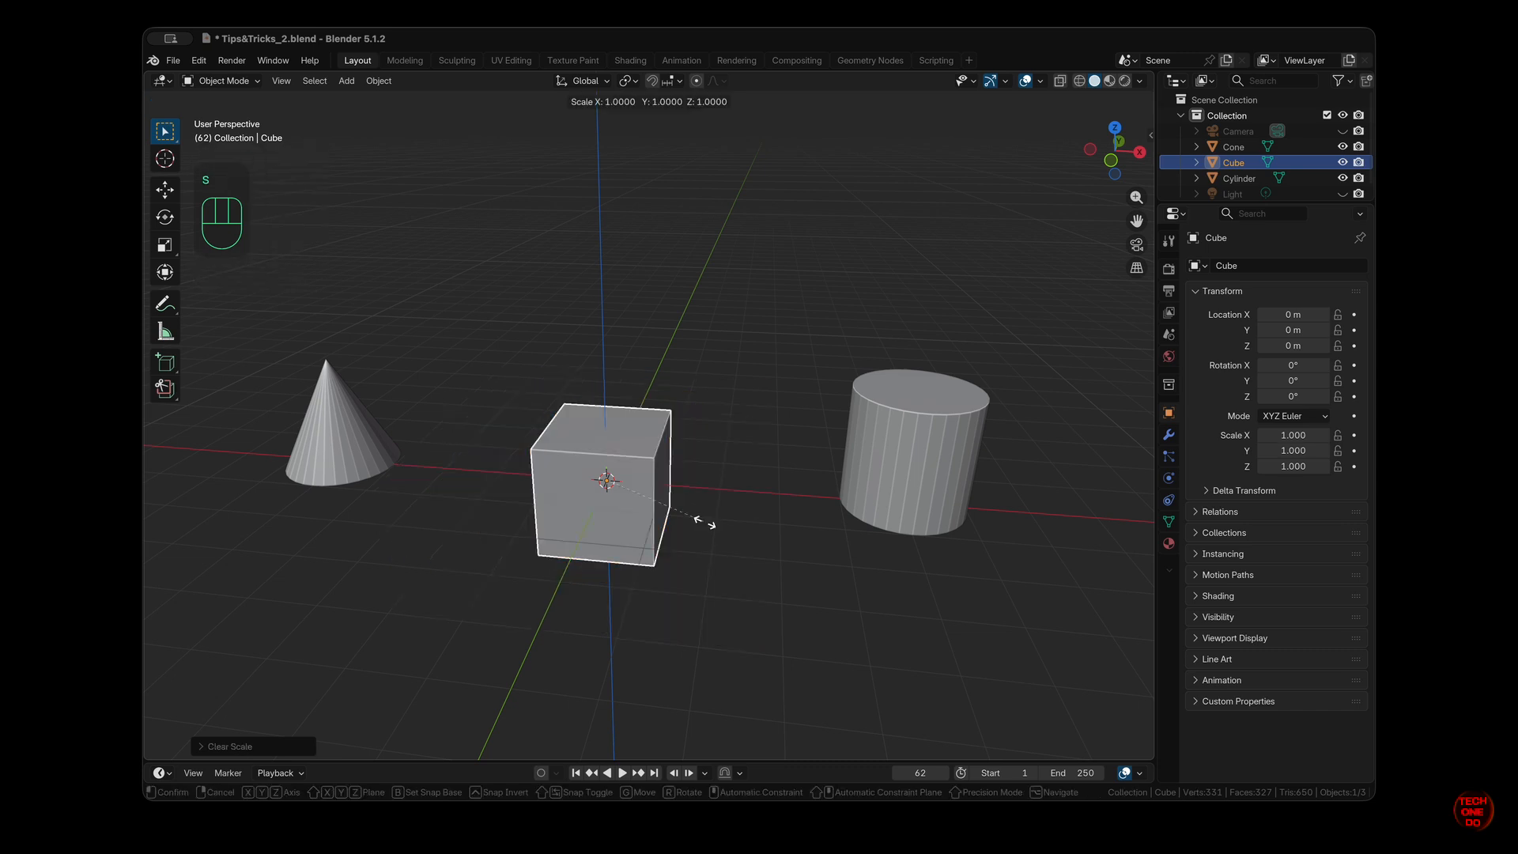
key(shift+x)
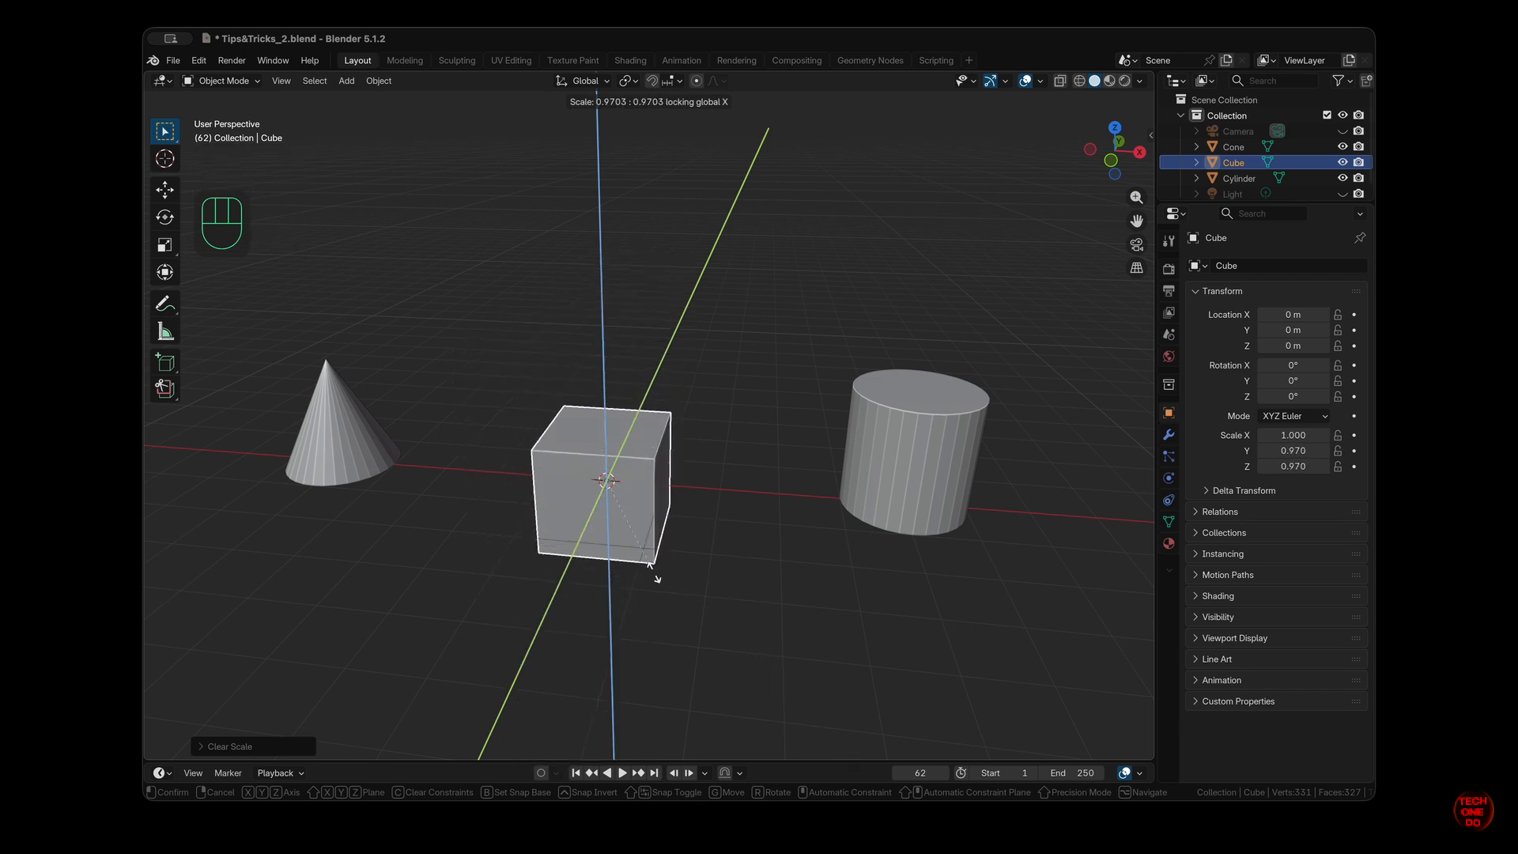
click(812, 727)
middle_drag(813, 727, 740, 544)
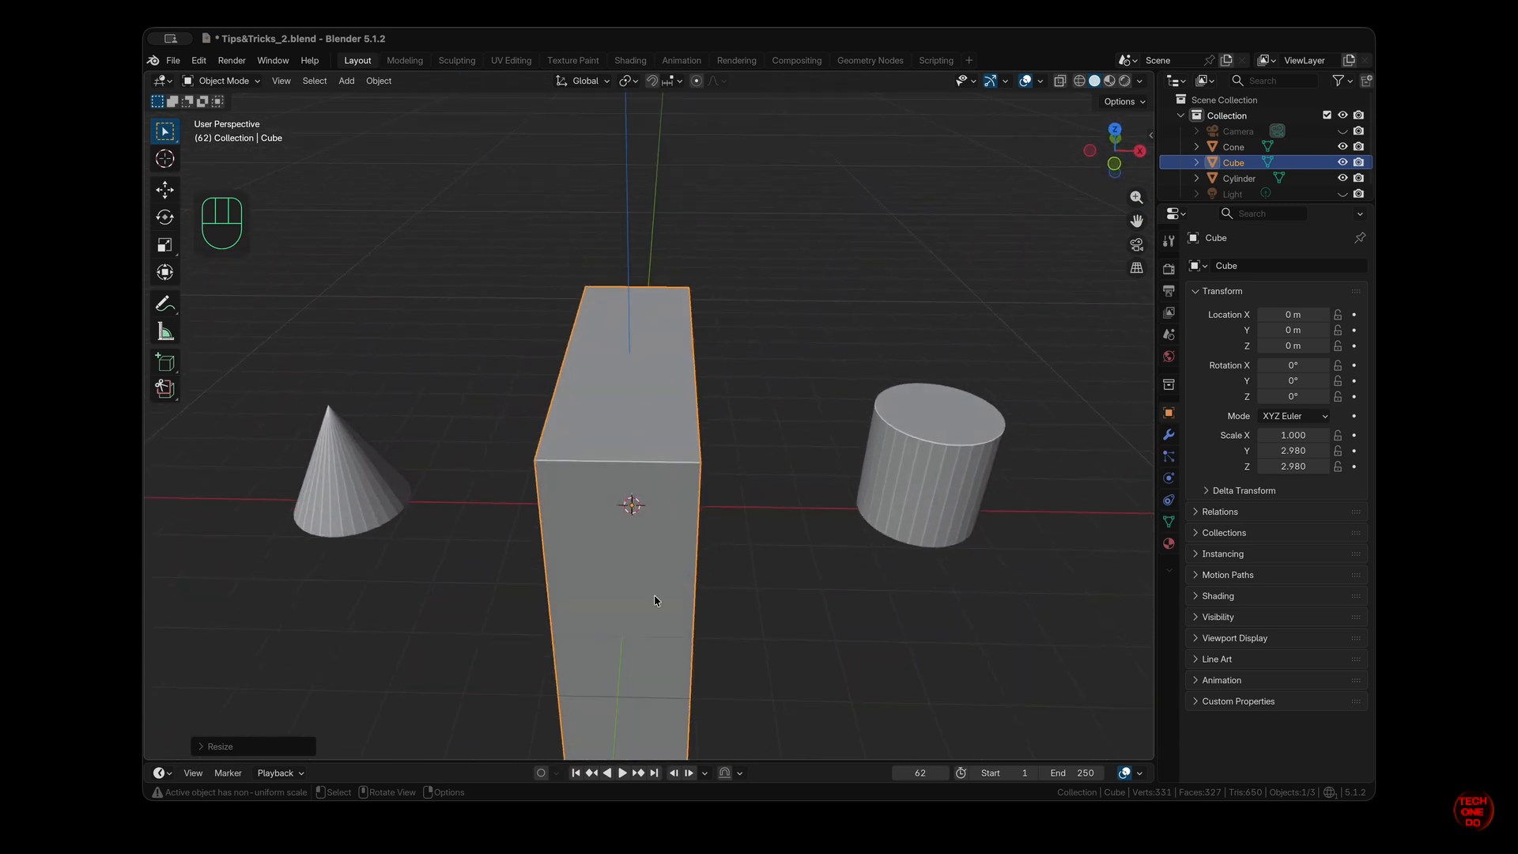
key(alt+s)
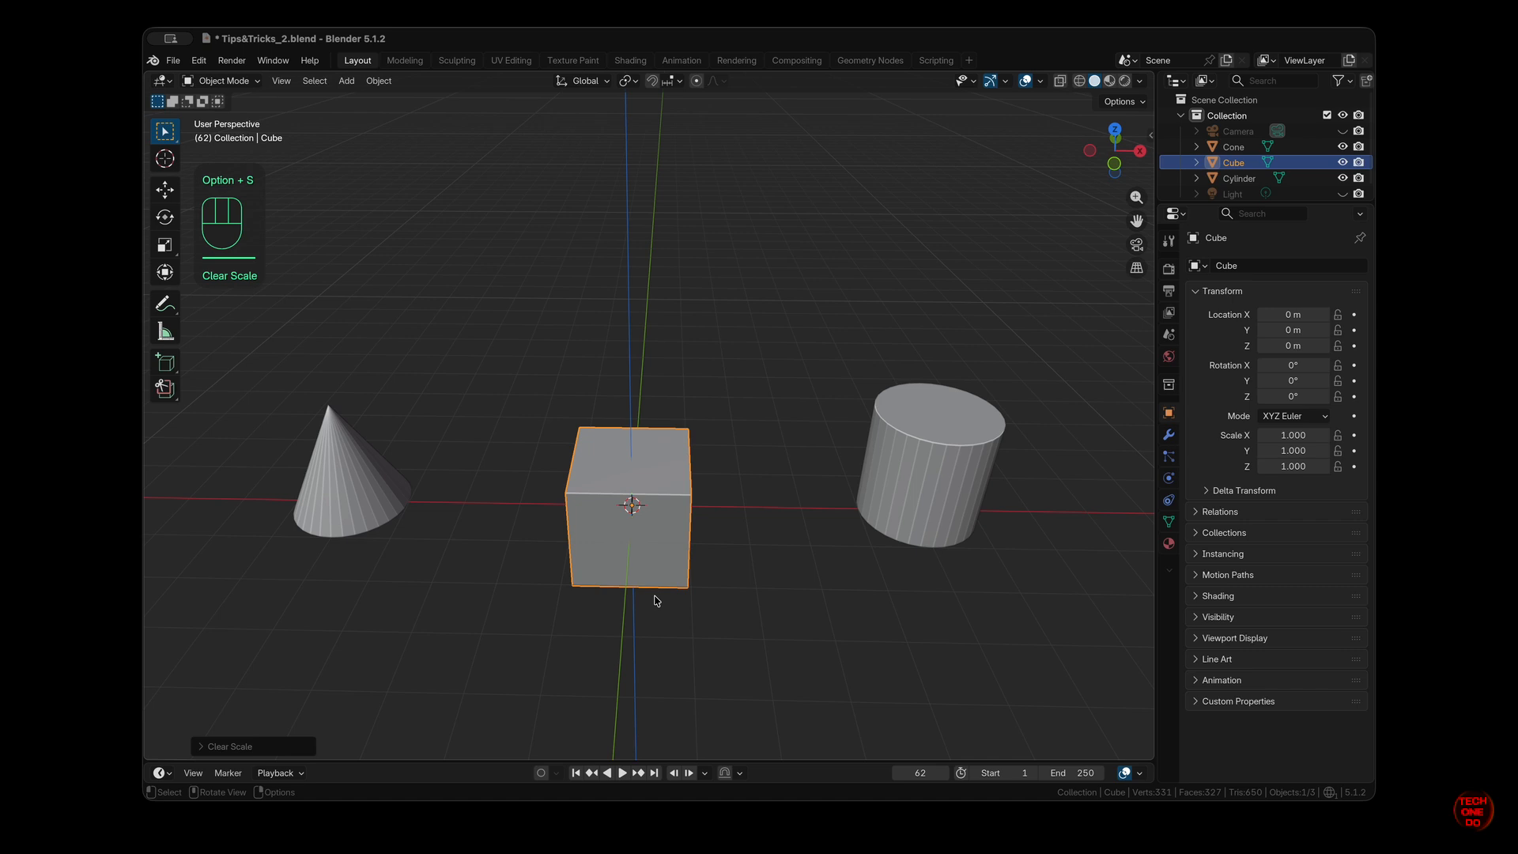
Scale the cube by about 3.39 in X and Z with global Y locked, and clear its scale.
key(s)
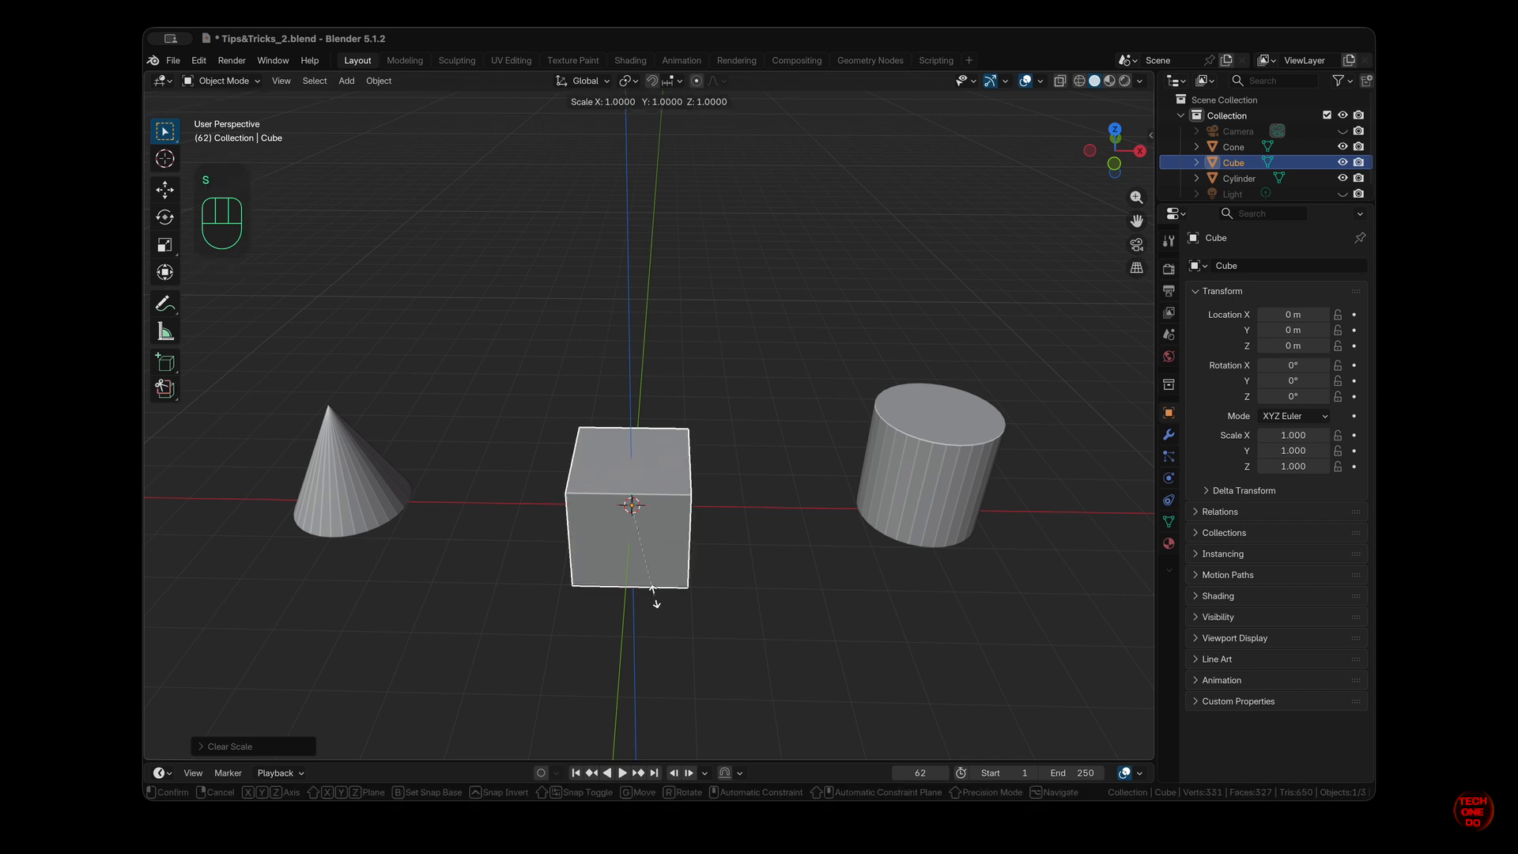
key(shift+y)
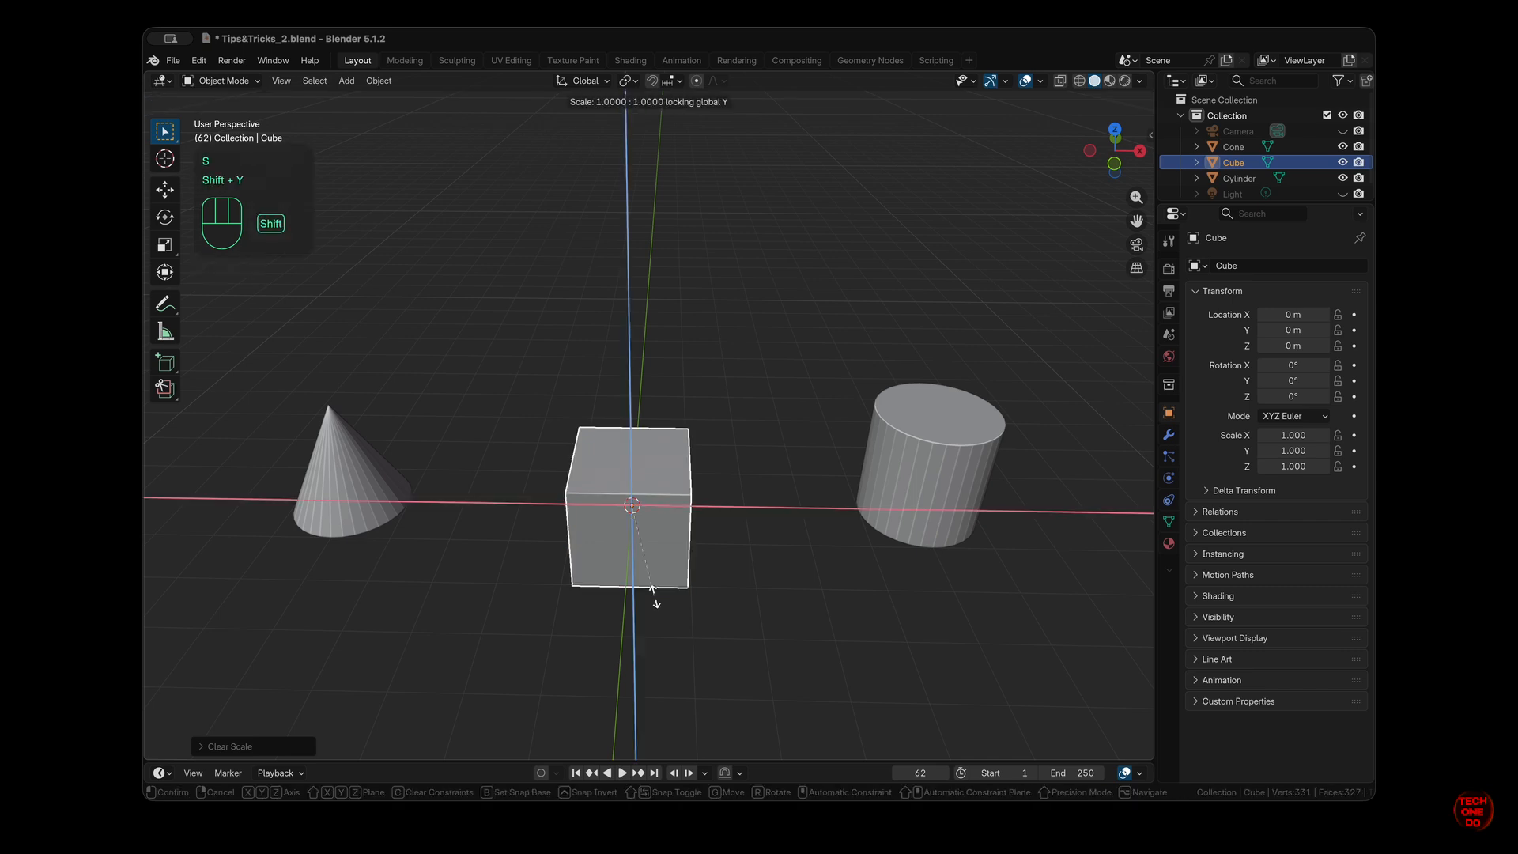
click(935, 607)
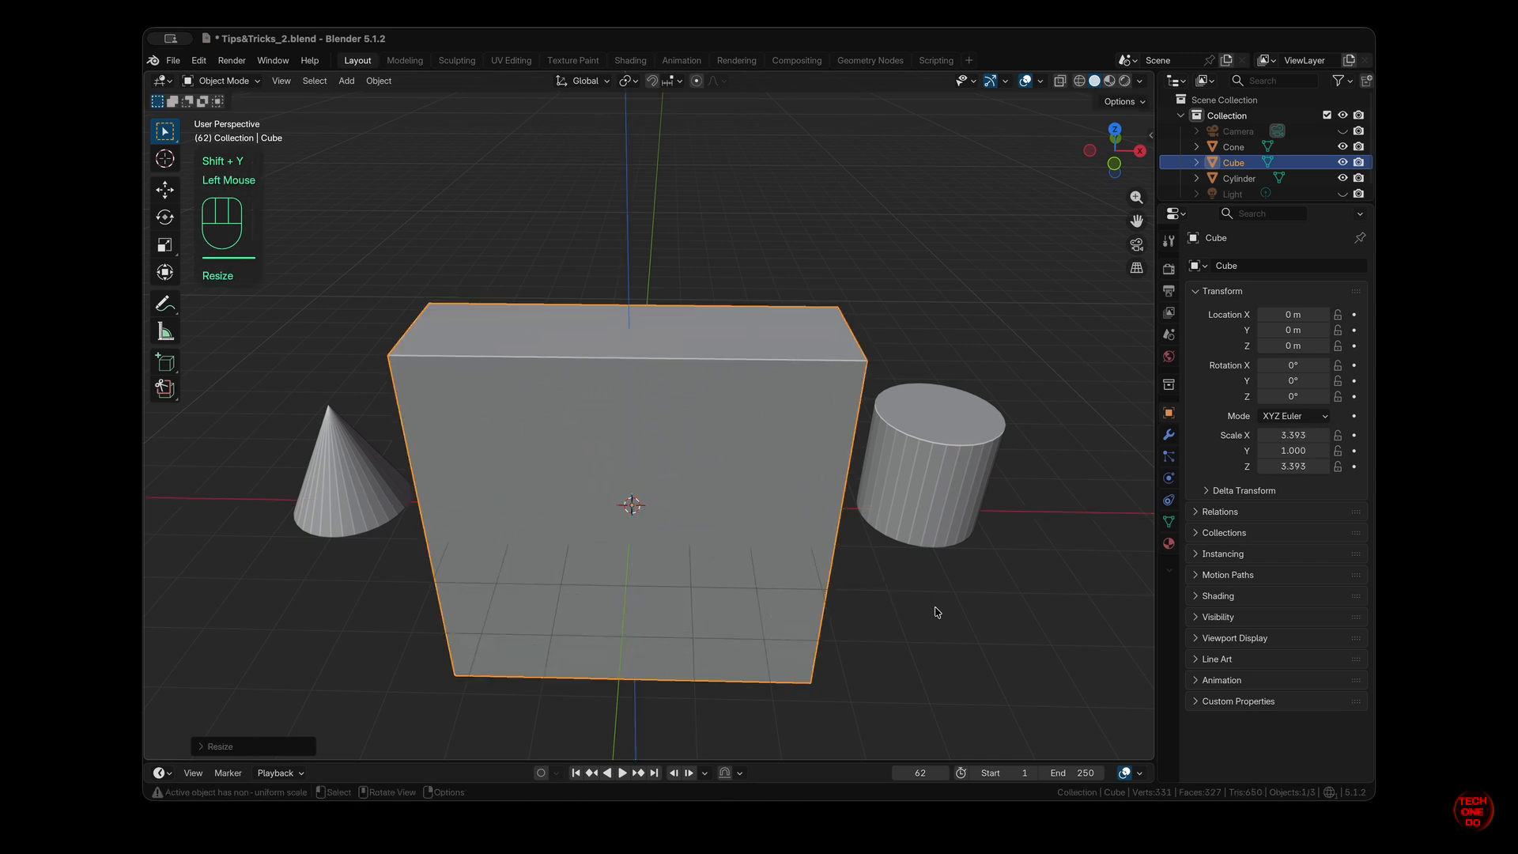
middle_drag(935, 614, 936, 611)
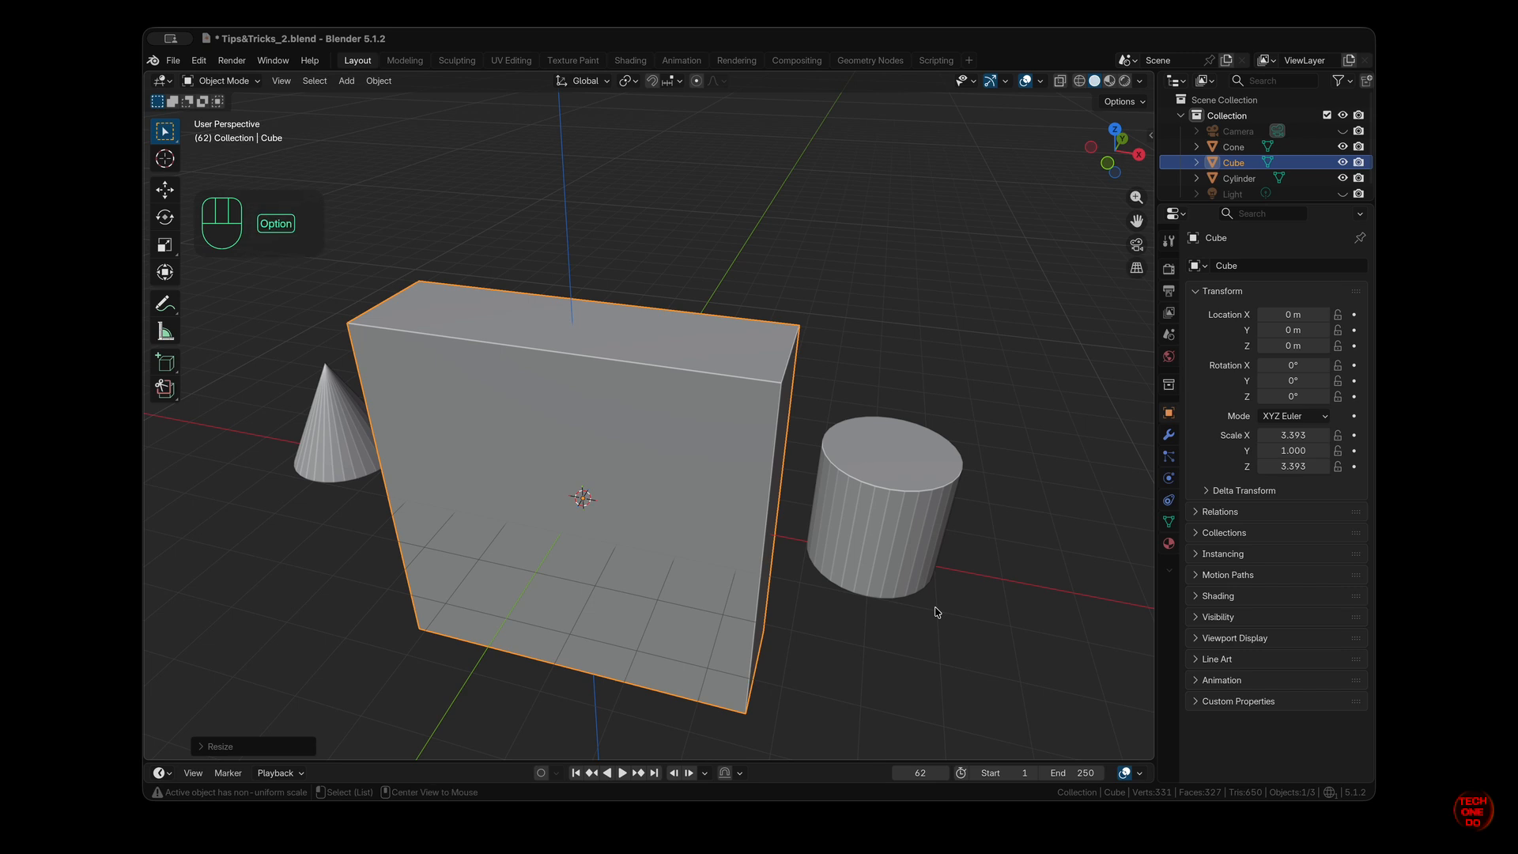
key(alt+s)
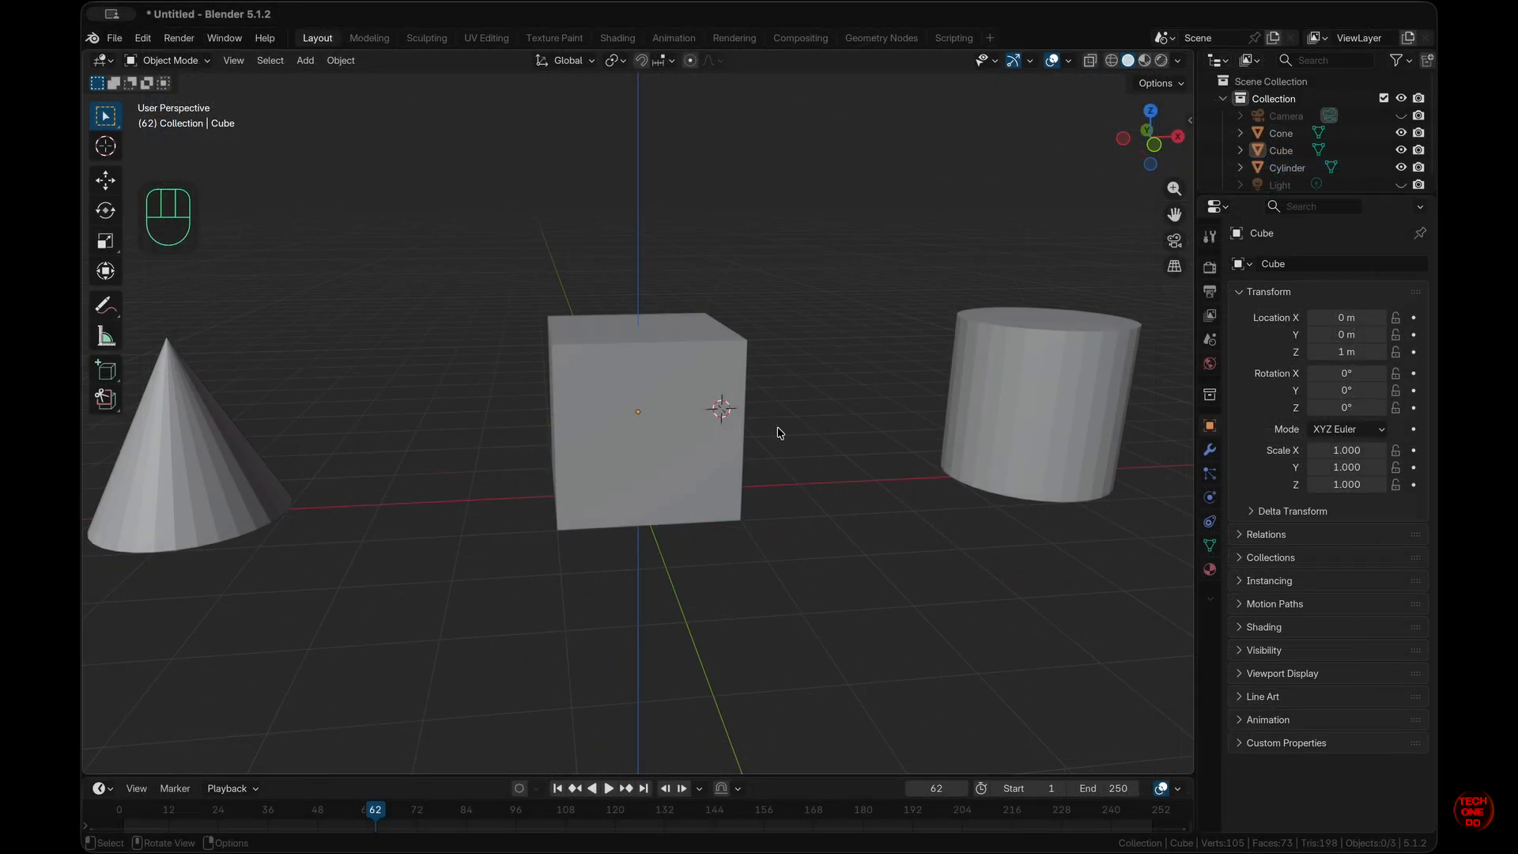
middle_drag(780, 433, 781, 432)
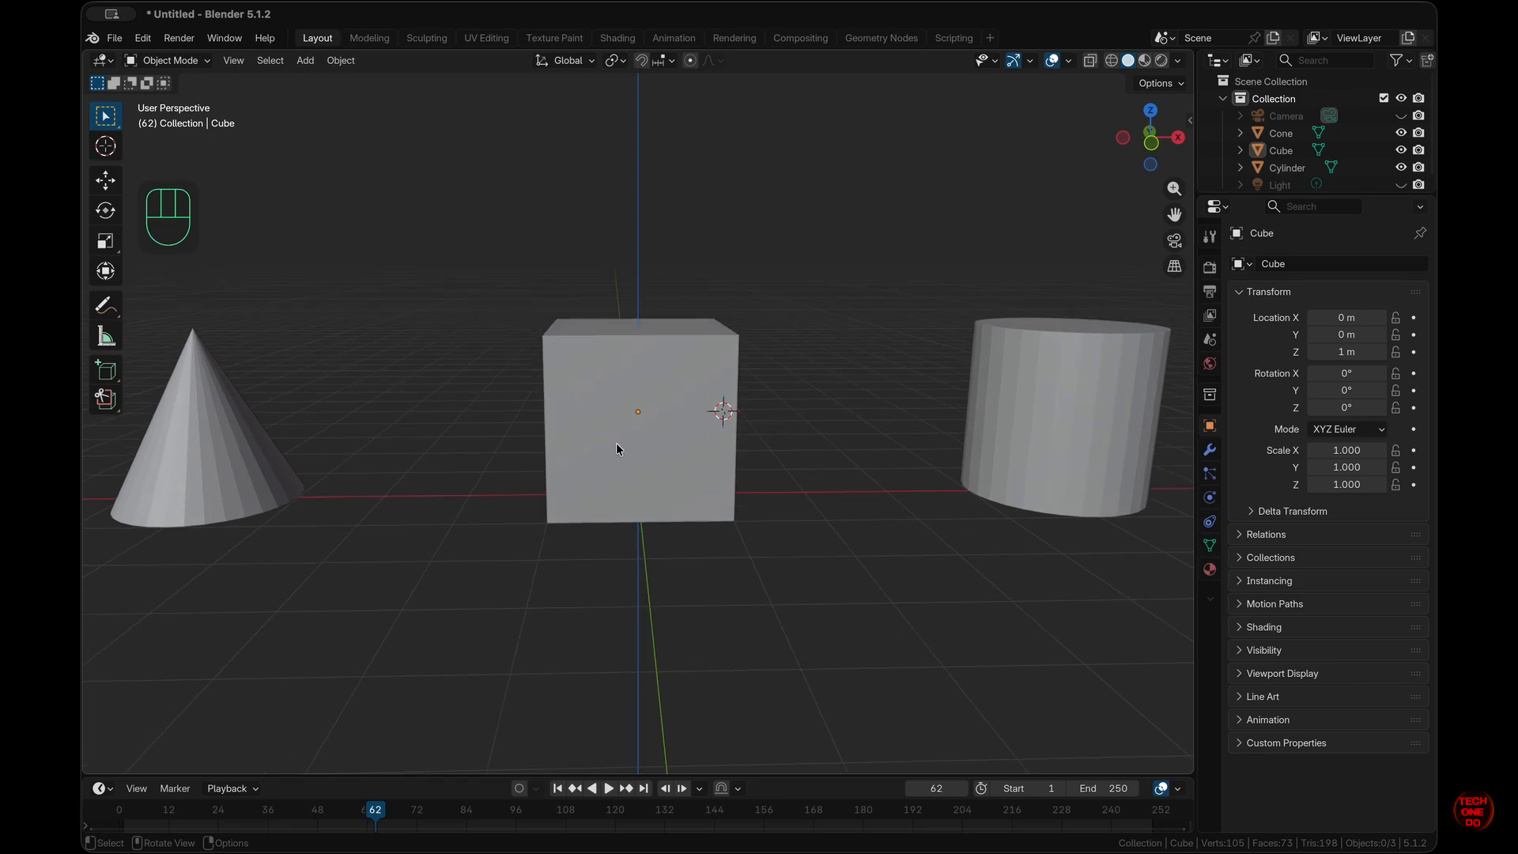